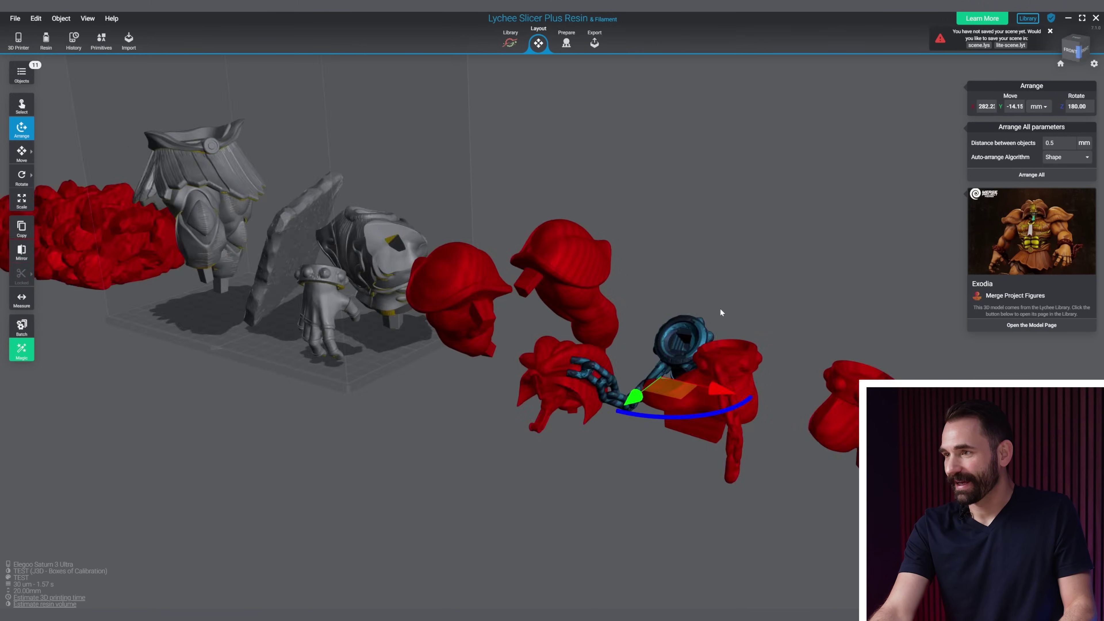
Examine the imported Exodia parts on and around the build plate, including the headdress, feet, torso, hand, stone slab and rock base
mouse_move(721, 312)
left_mouse_down()
mouse_move(471, 294)
mouse_move(781, 339)
mouse_move(737, 300)
mouse_move(751, 178)
mouse_move(801, 244)
mouse_move(757, 316)
mouse_move(721, 331)
mouse_move(709, 308)
left_mouse_up()
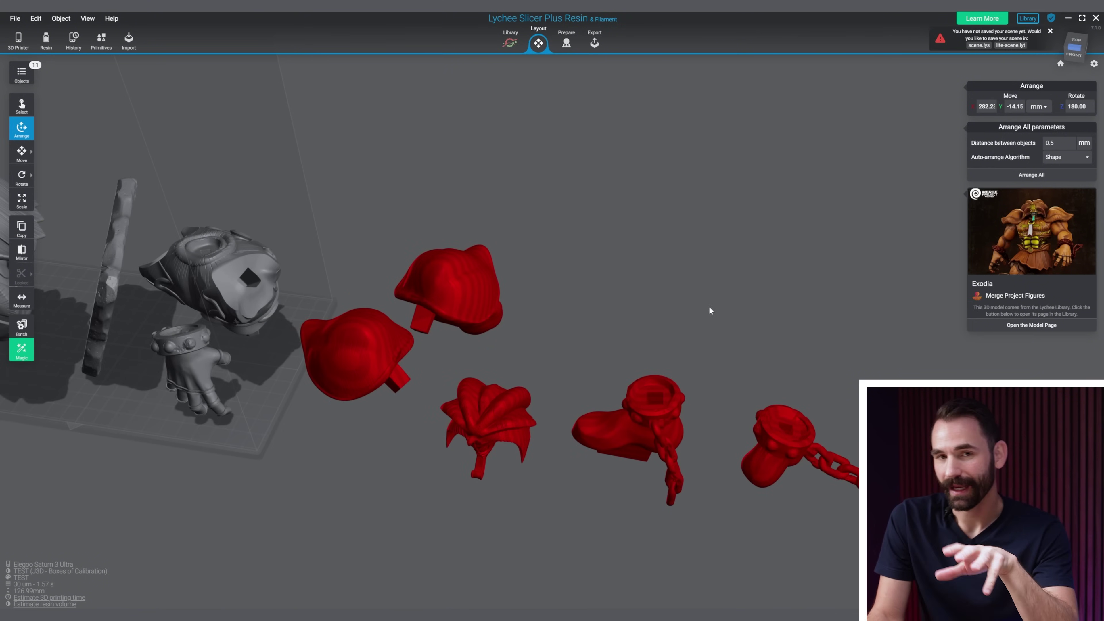
right_click_drag(606, 286, 722, 295)
left_click(583, 434)
left_click_drag(676, 385, 749, 200)
scroll(748, 201, "up", 4)
right_click_drag(838, 159, 668, 203)
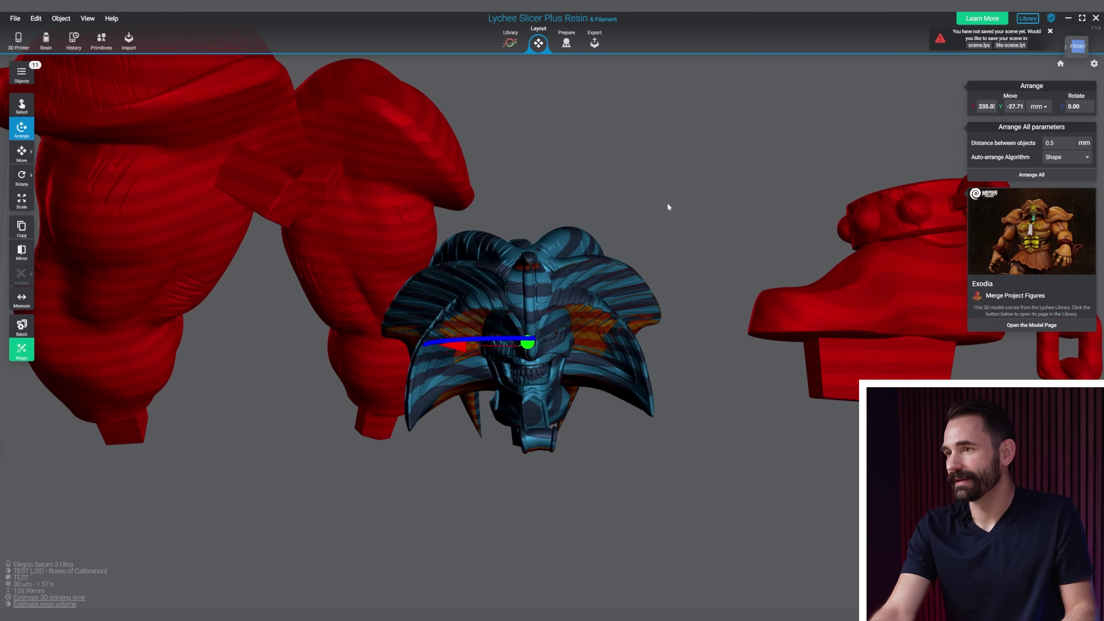
left_click_drag(668, 203, 805, 231)
scroll(804, 228, "down", 4)
right_click_drag(544, 243, 835, 266)
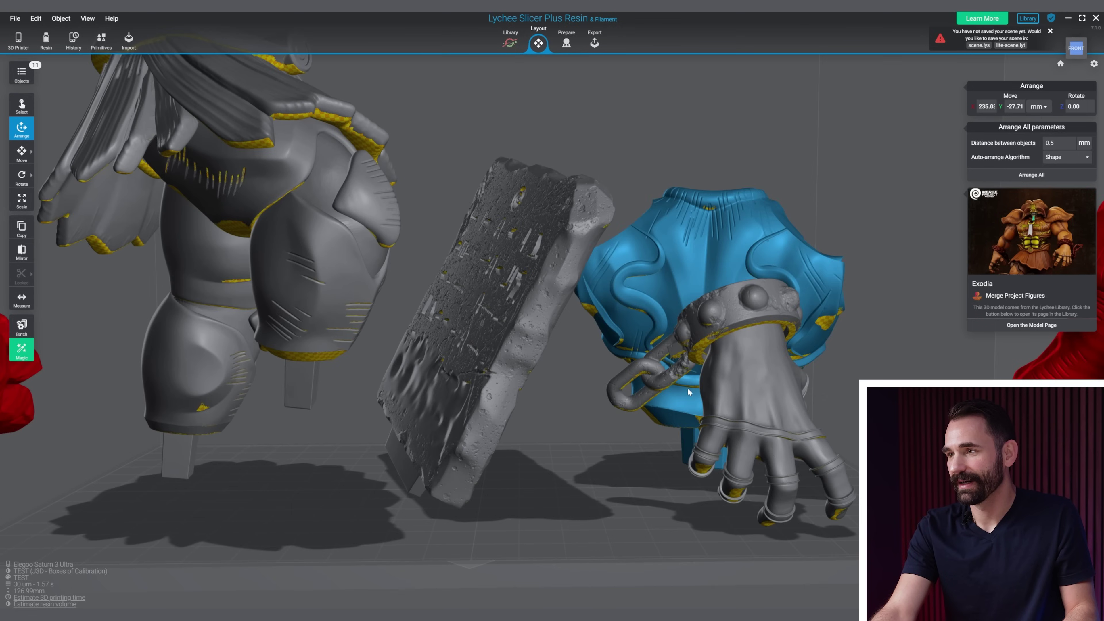
left_click(688, 387)
left_click(728, 382)
left_click_drag(844, 313, 729, 203)
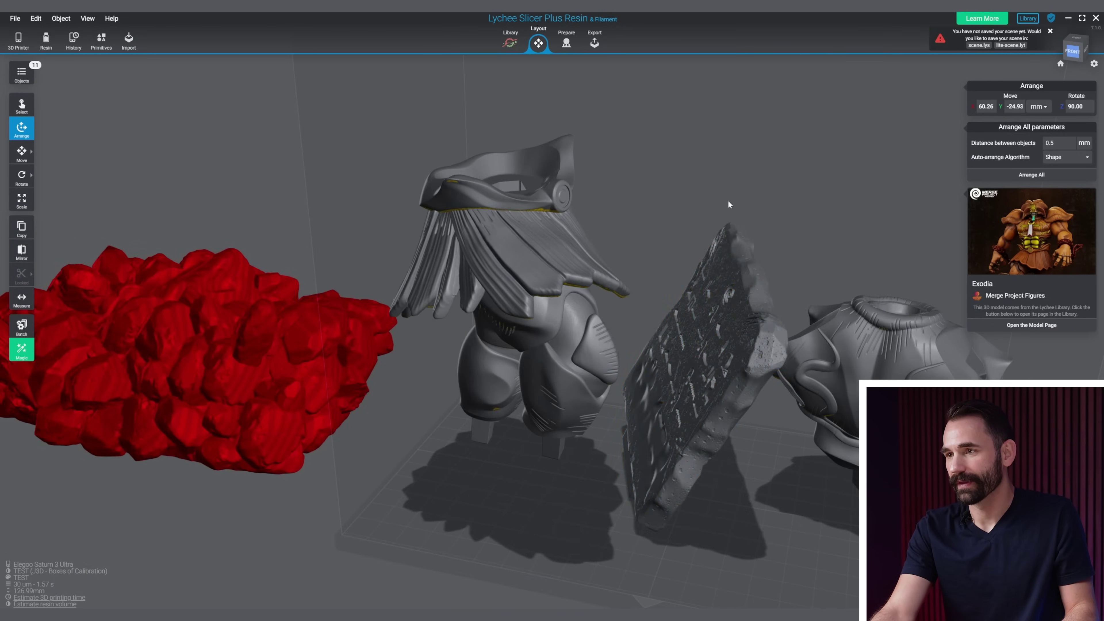
left_click(726, 295)
left_click_drag(859, 261, 665, 230)
right_click_drag(664, 227, 564, 212)
scroll(564, 212, "down", 3)
left_click_drag(564, 212, 618, 185)
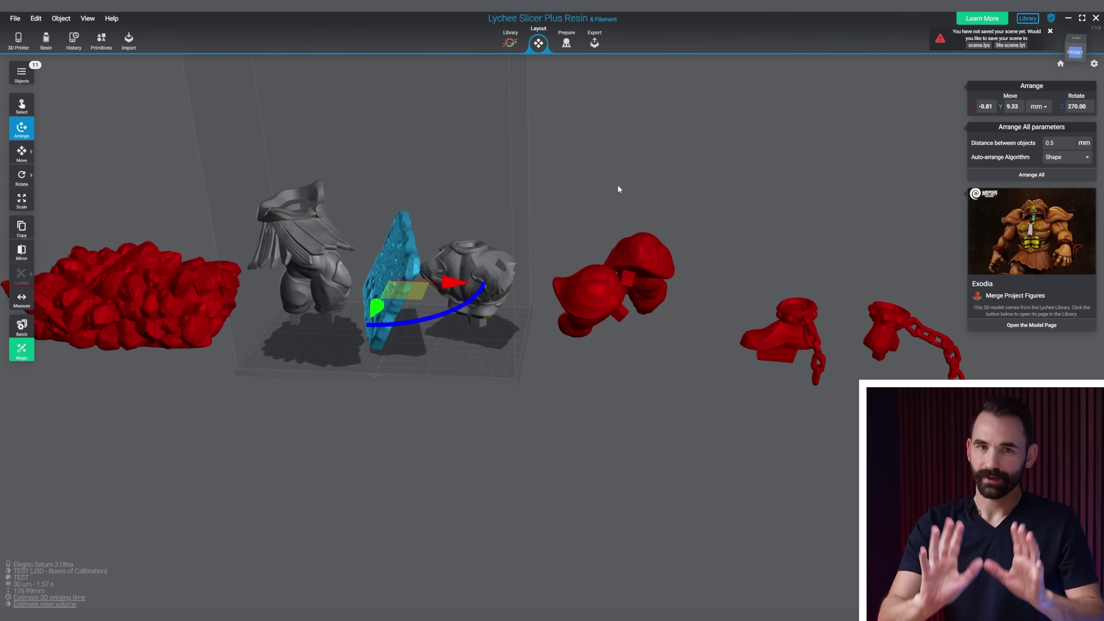
right_click_drag(477, 139, 604, 190)
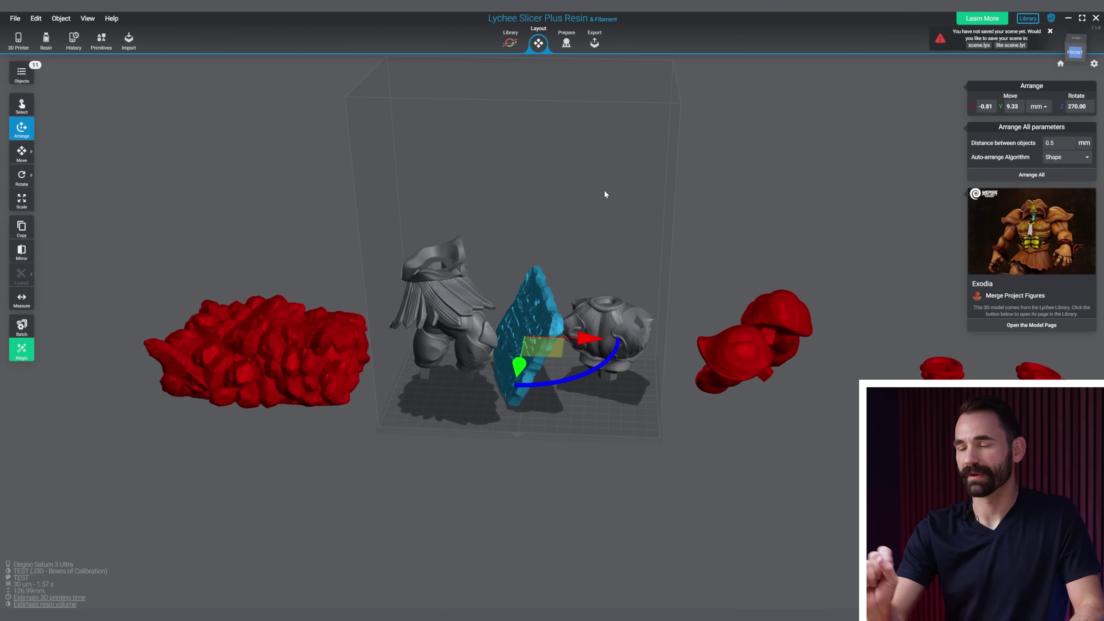
Move the torso, stone slab and legs off the build plate to the pile of parts beside it
left_click_drag(651, 210, 672, 266)
left_click_drag(602, 347, 940, 370)
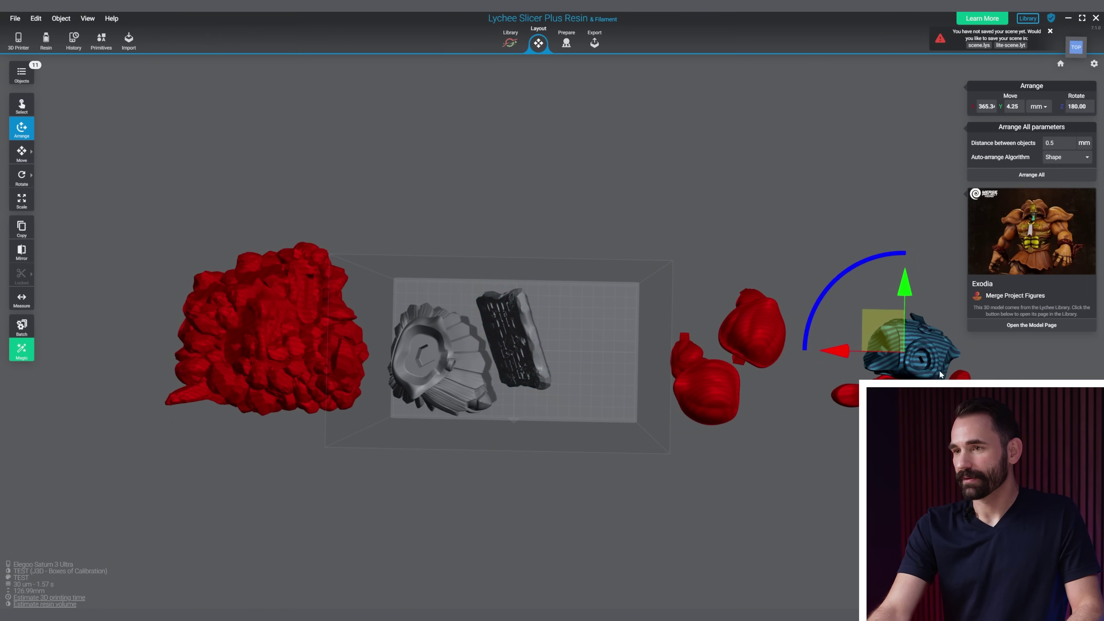
left_click(504, 366)
left_click_drag(583, 344, 1017, 353)
left_click(467, 358)
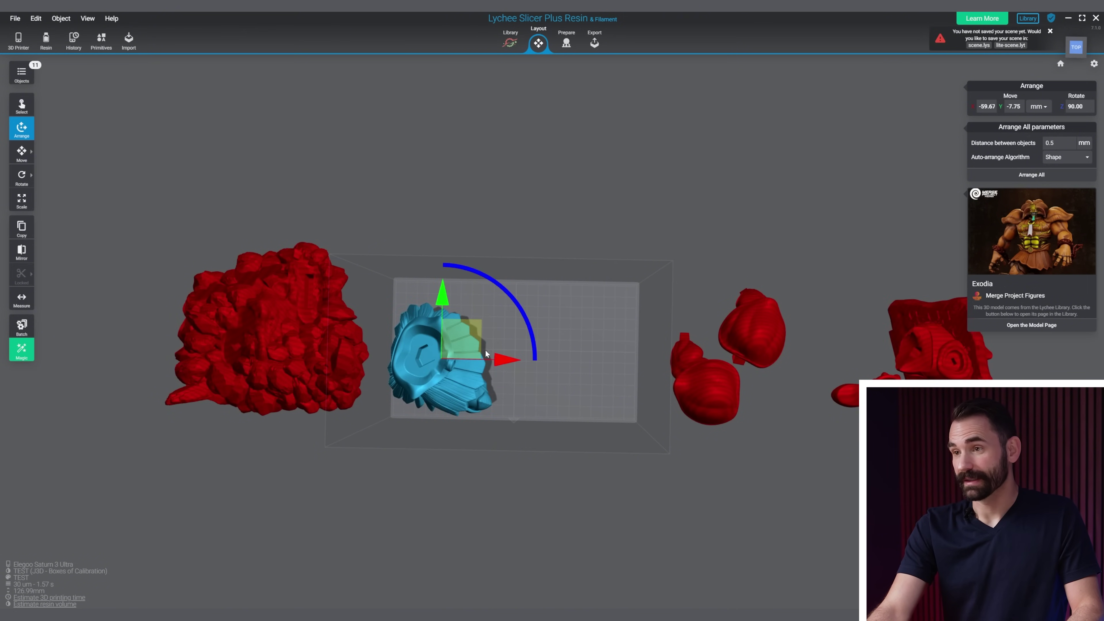
left_click_drag(509, 360, 1016, 401)
Move the rock base along X onto the build plate and hide all the other parts
left_click(336, 337)
right_click_drag(510, 354, 608, 350)
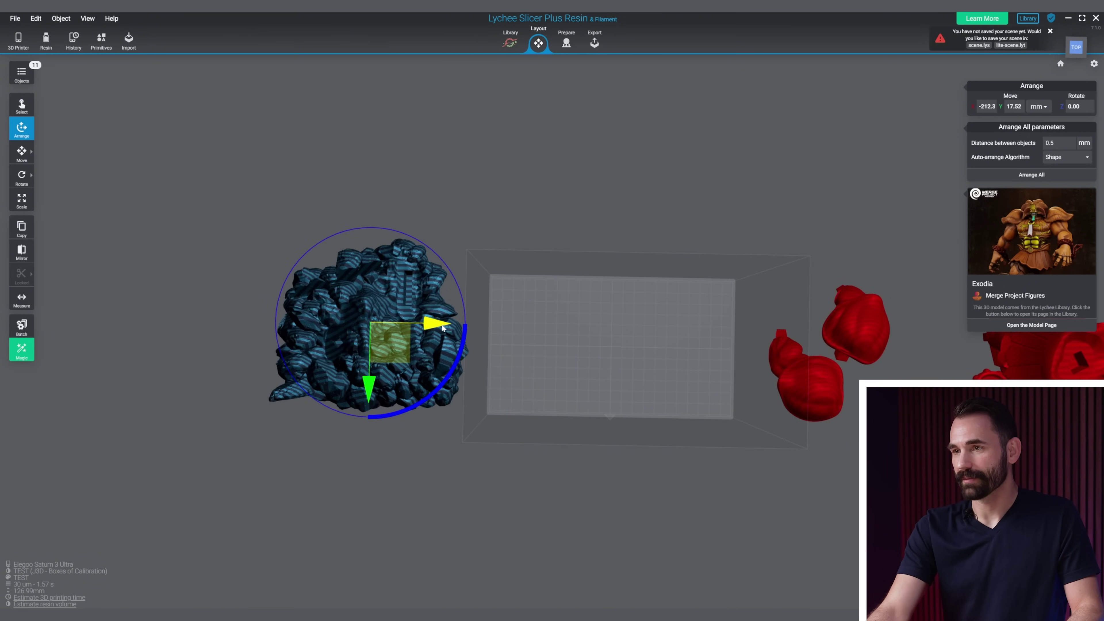
left_click_drag(443, 327, 685, 335)
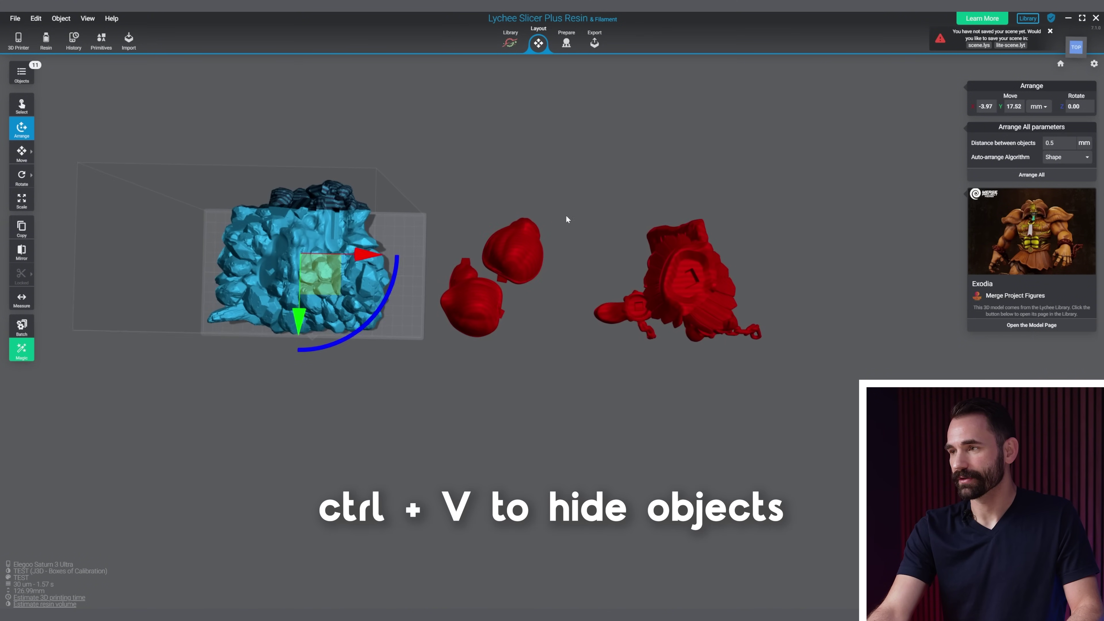
left_click_drag(794, 111, 450, 351)
key("ctrl+v")
right_click_drag(552, 229, 730, 360)
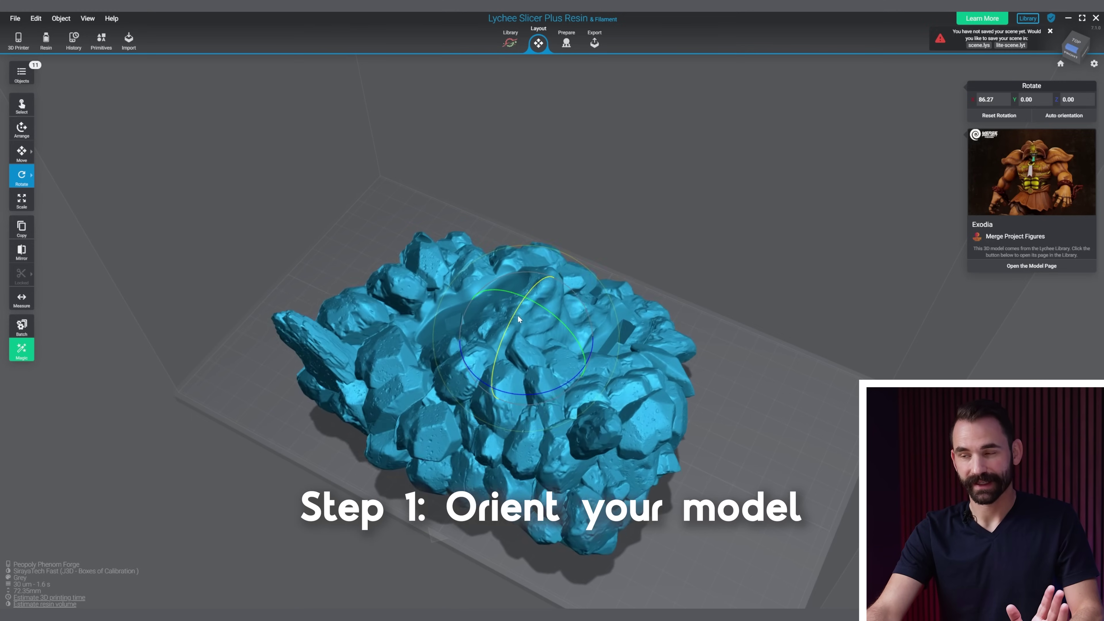
Rotate the rock base about X to 47.61 degrees so that its flat underside is tilted
left_click_drag(518, 315, 761, 298)
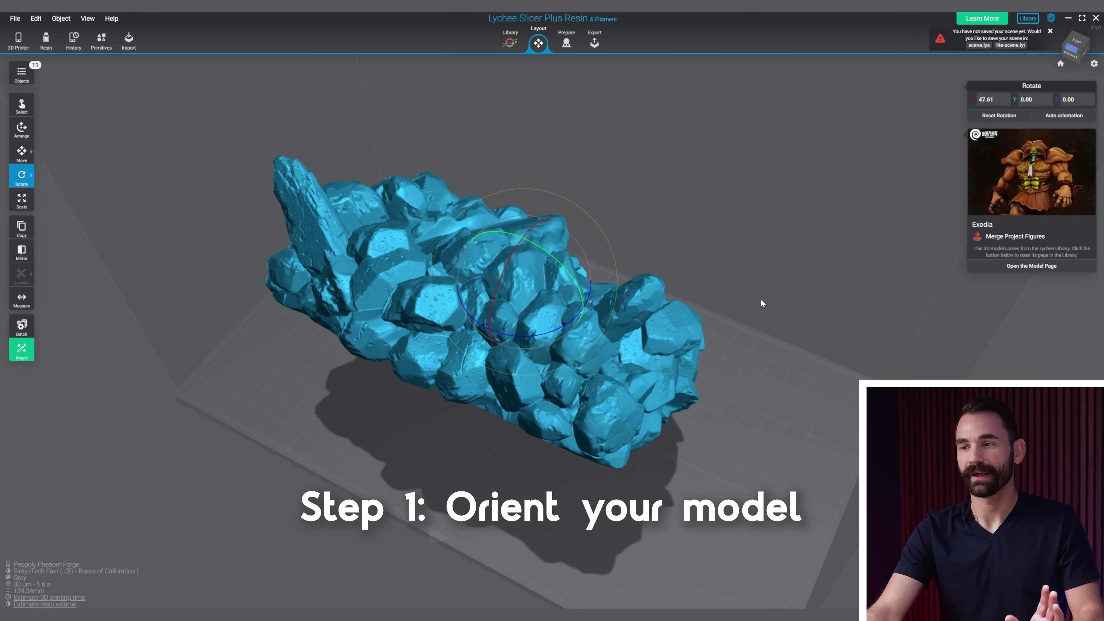
mouse_move(771, 295)
right_mouse_down()
mouse_move(766, 256)
mouse_move(782, 231)
mouse_move(771, 286)
right_mouse_up()
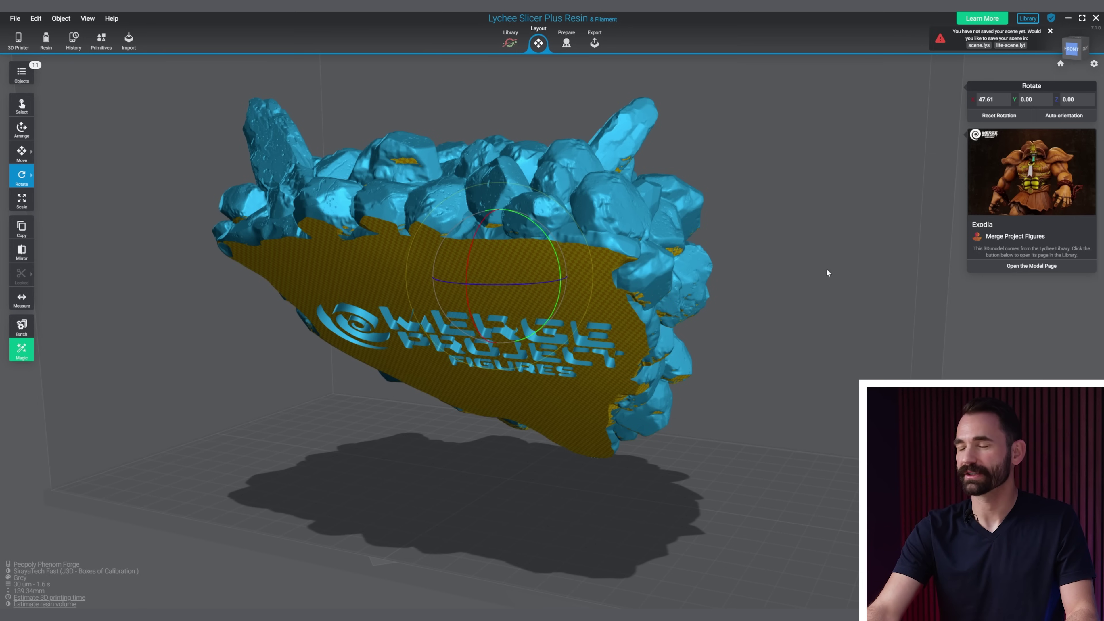
right_click_drag(827, 268, 861, 298)
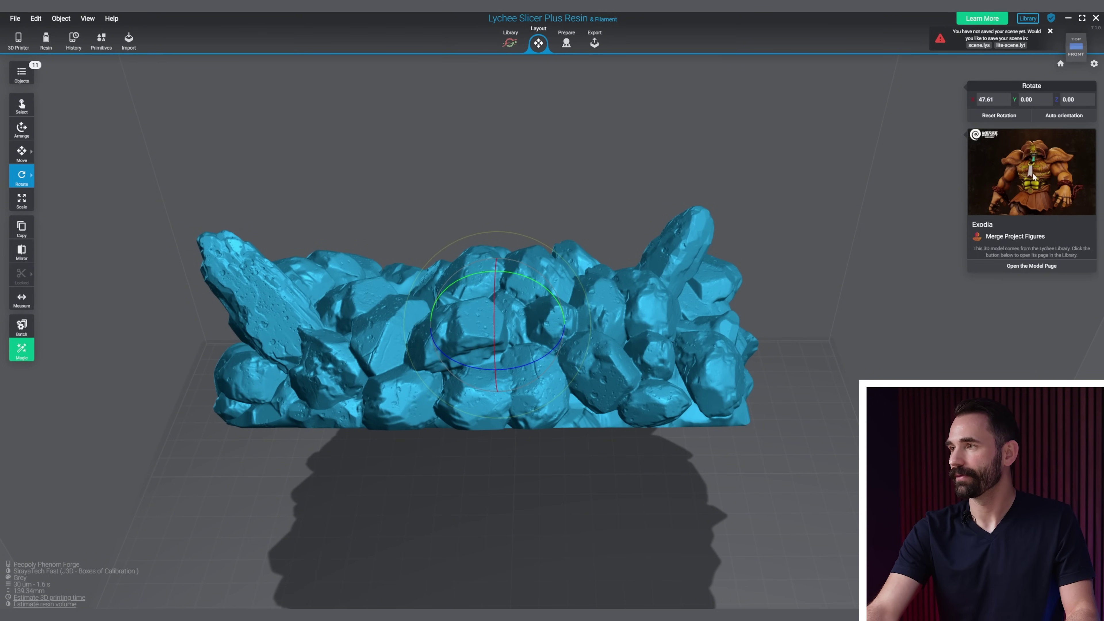
Check the Exodia figure's reference images on its library model page and return to the layout
left_click(1032, 265)
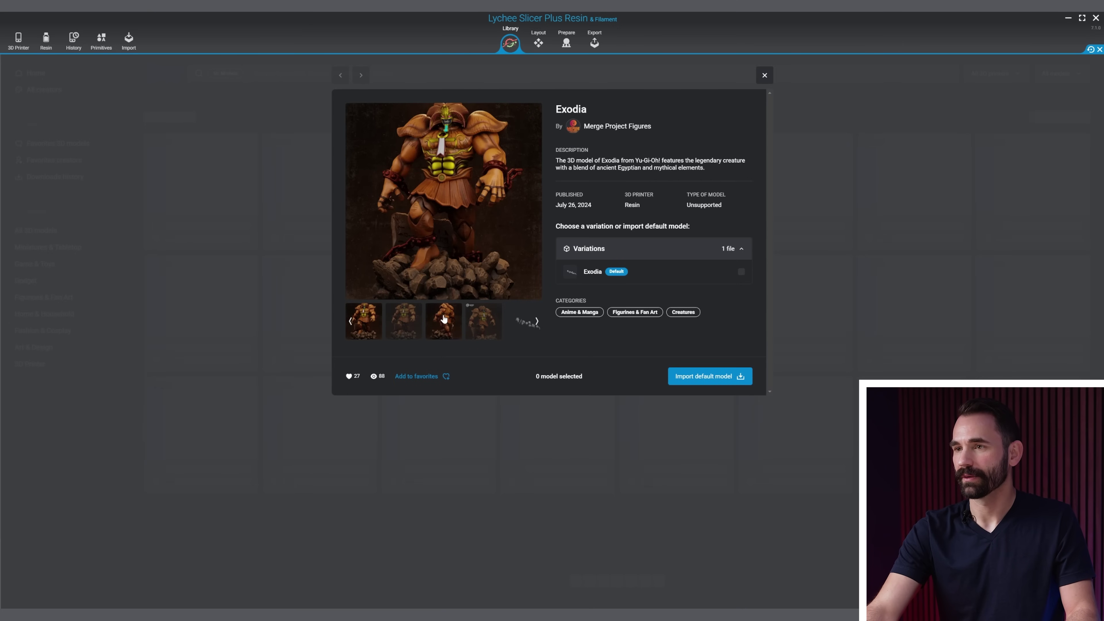
left_click(634, 438)
left_click(511, 43)
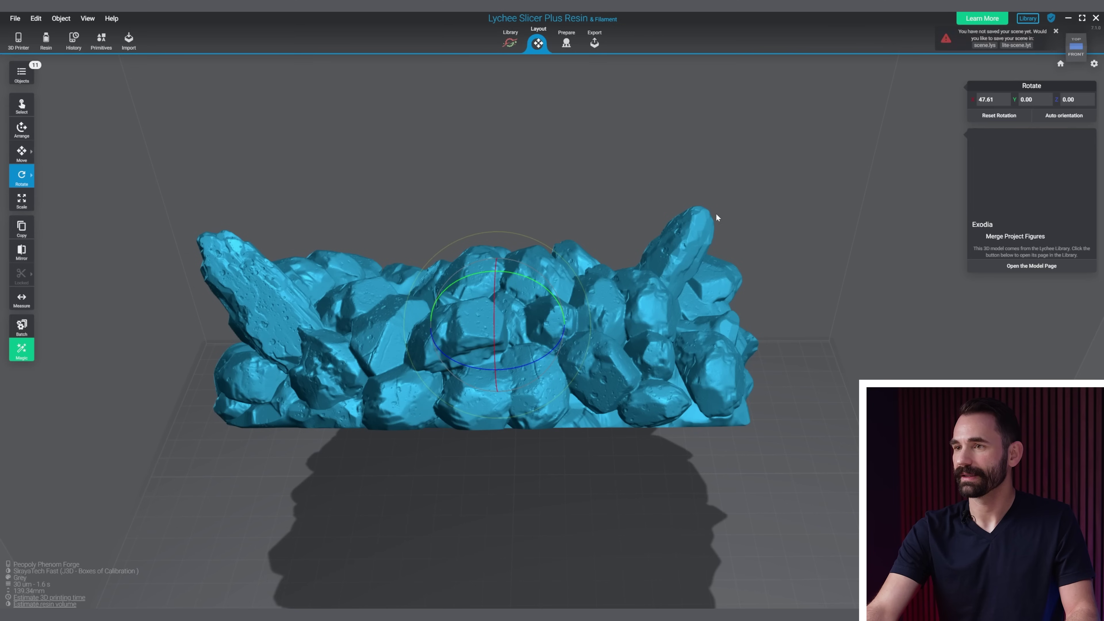
Move the tilted rock base along Y to 7.48 mm on the build plate
left_click_drag(719, 238, 388, 259)
right_click_drag(388, 259, 684, 203)
left_click_drag(639, 195, 656, 220)
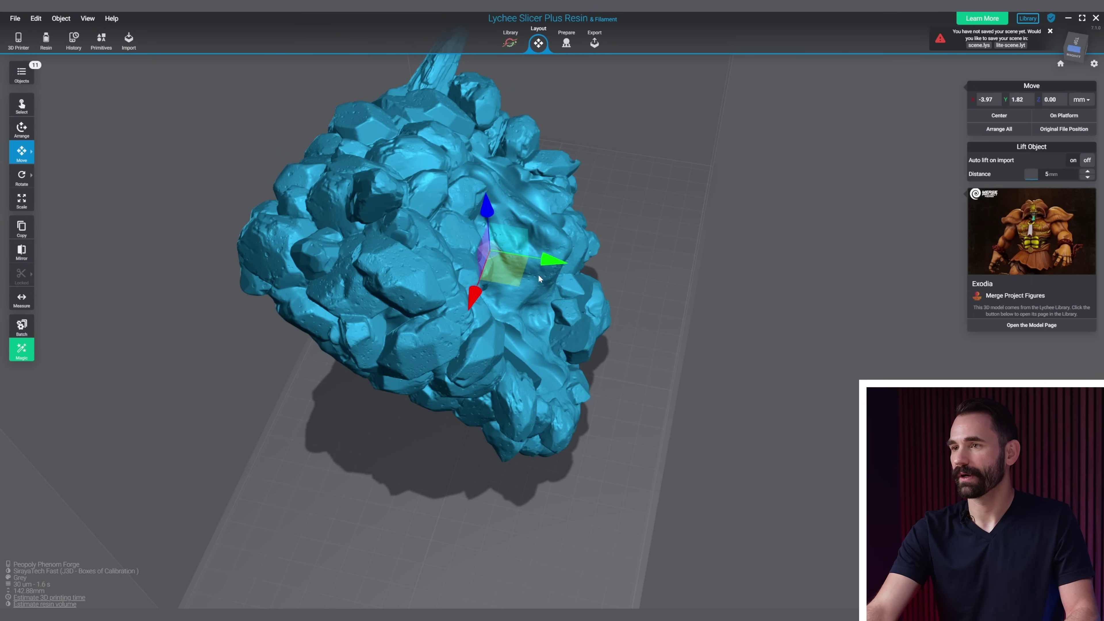
left_click_drag(557, 262, 572, 267)
right_click_drag(761, 357, 752, 287)
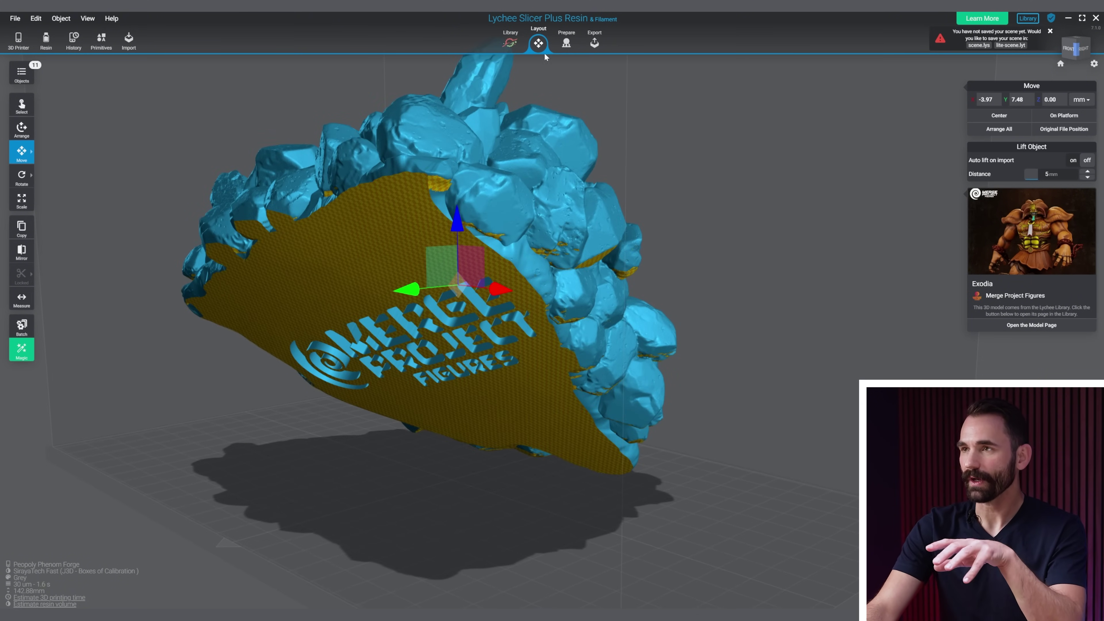
Apply 3D hollowing to the rock base with 0.5 mm thickness and quality 1.0, and section the view to expose its interior
left_click(567, 44)
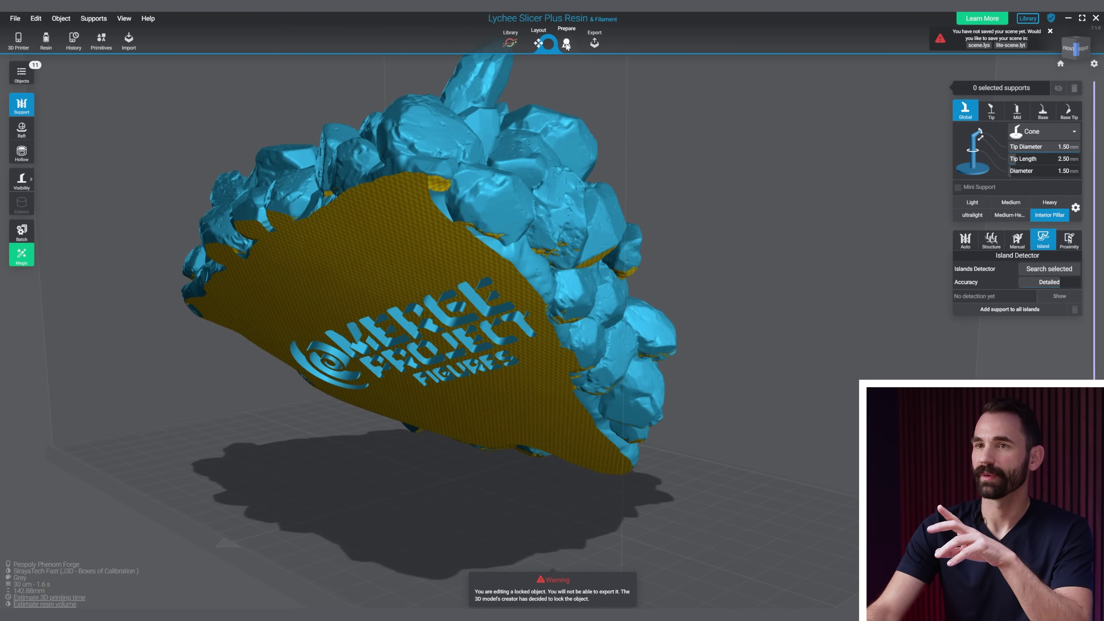
left_click(21, 153)
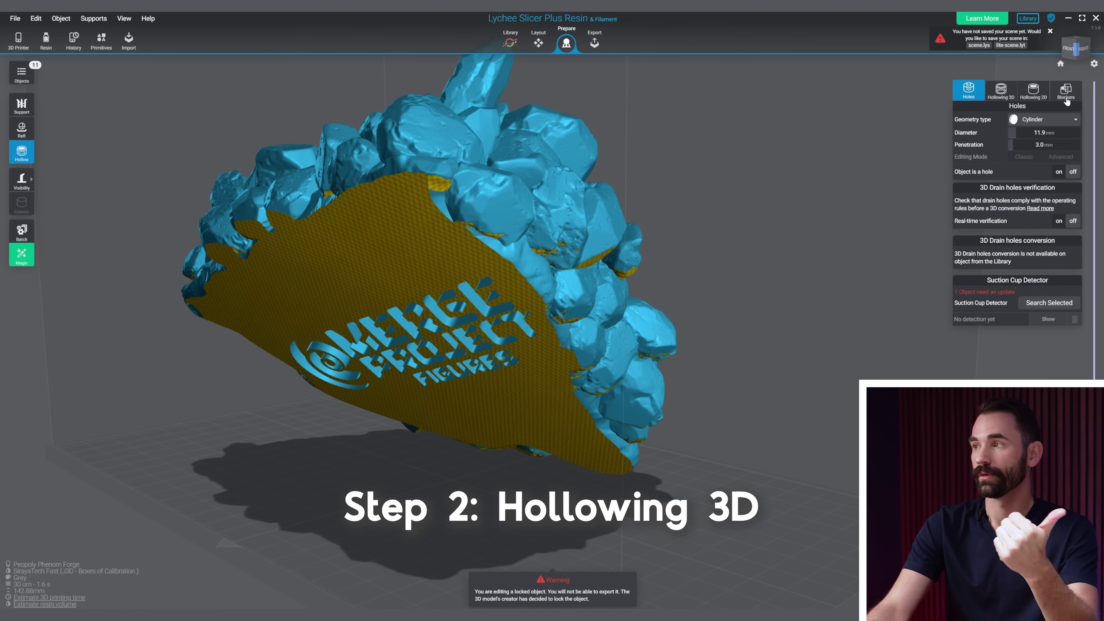
left_click(1008, 92)
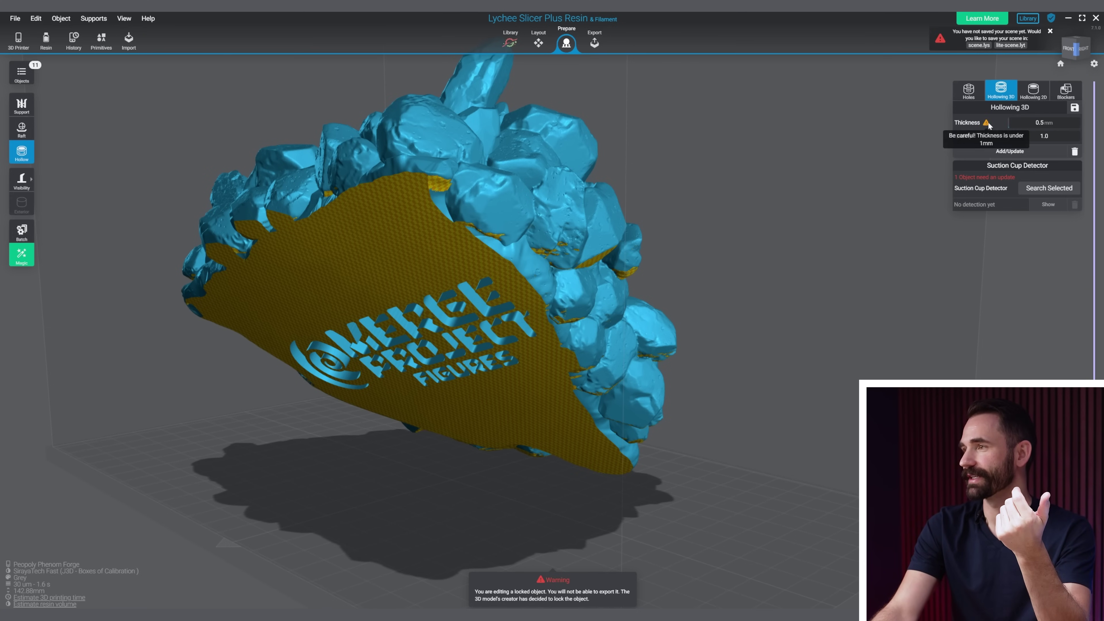
left_click(997, 151)
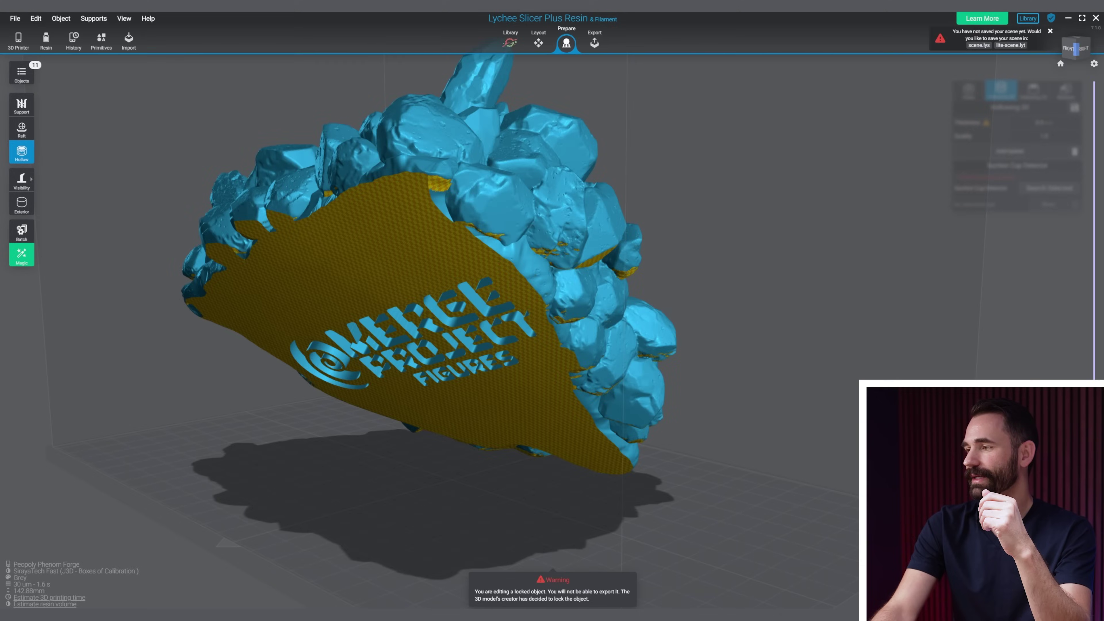
left_click_drag(1094, 83, 1094, 351)
right_click_drag(979, 305, 821, 247)
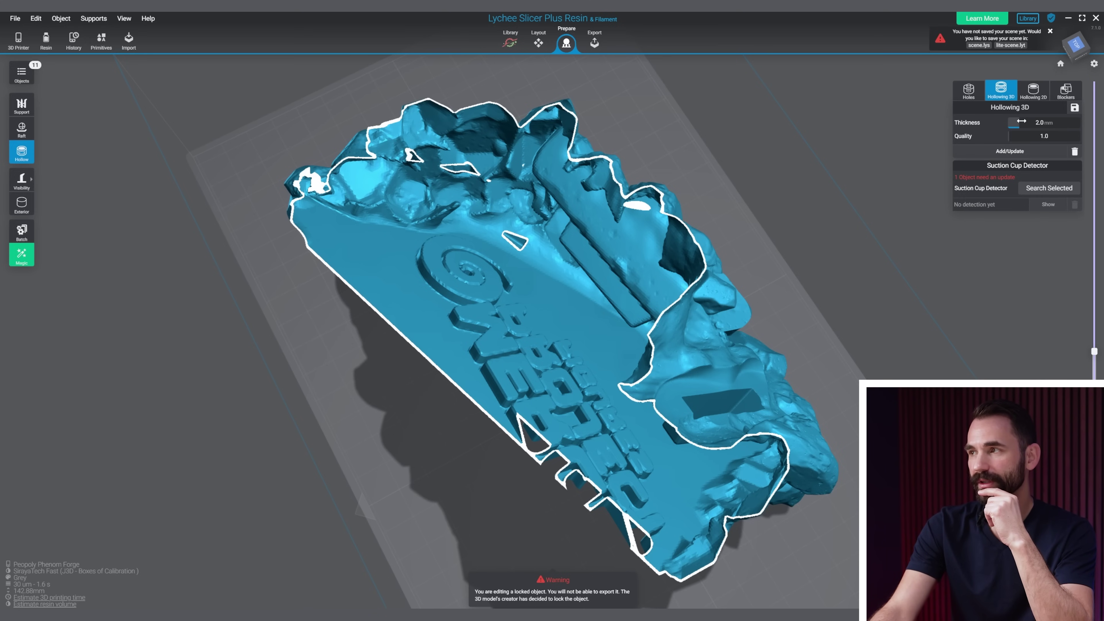
Update the rock base's 3D hollowing with a thickness of 2.0 mm and a quality of 4.0
right_click_drag(782, 217, 909, 227)
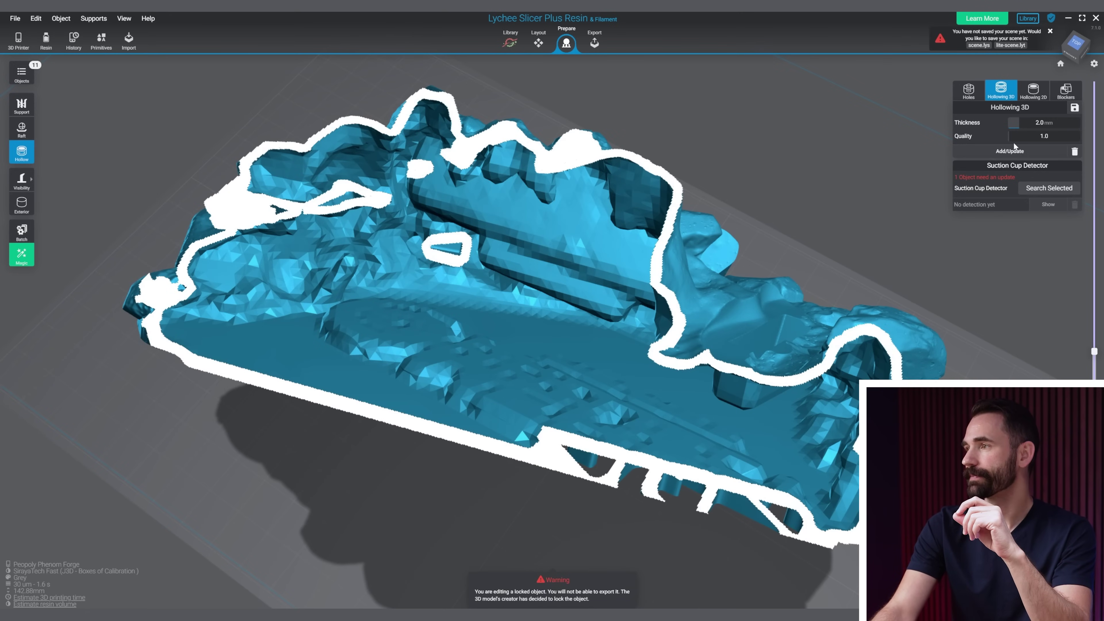
left_click(989, 153)
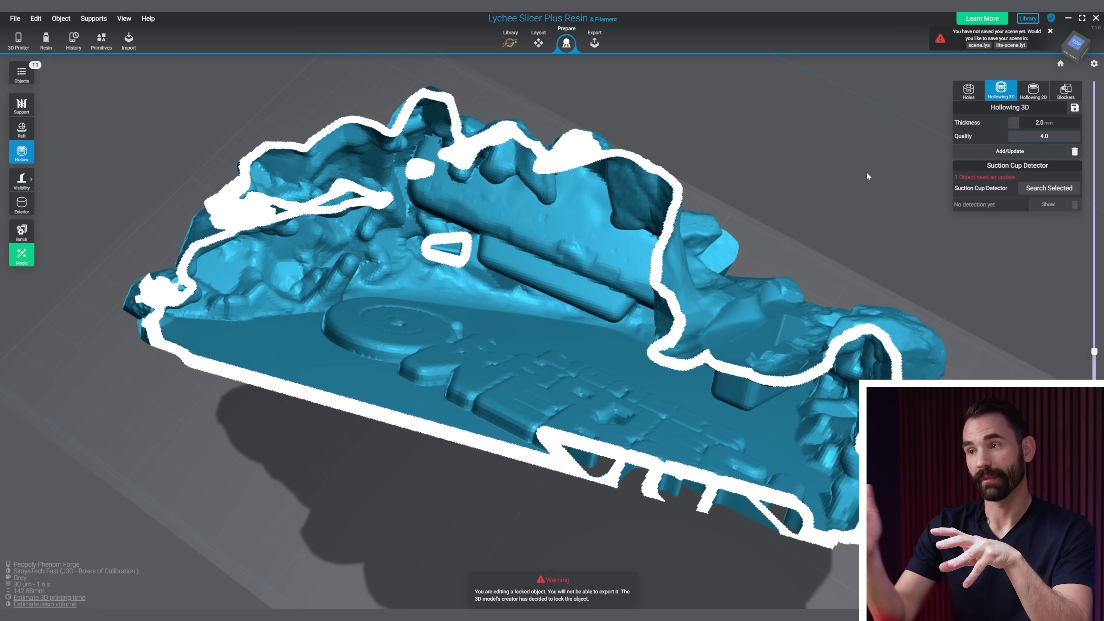
right_click_drag(867, 173, 831, 232)
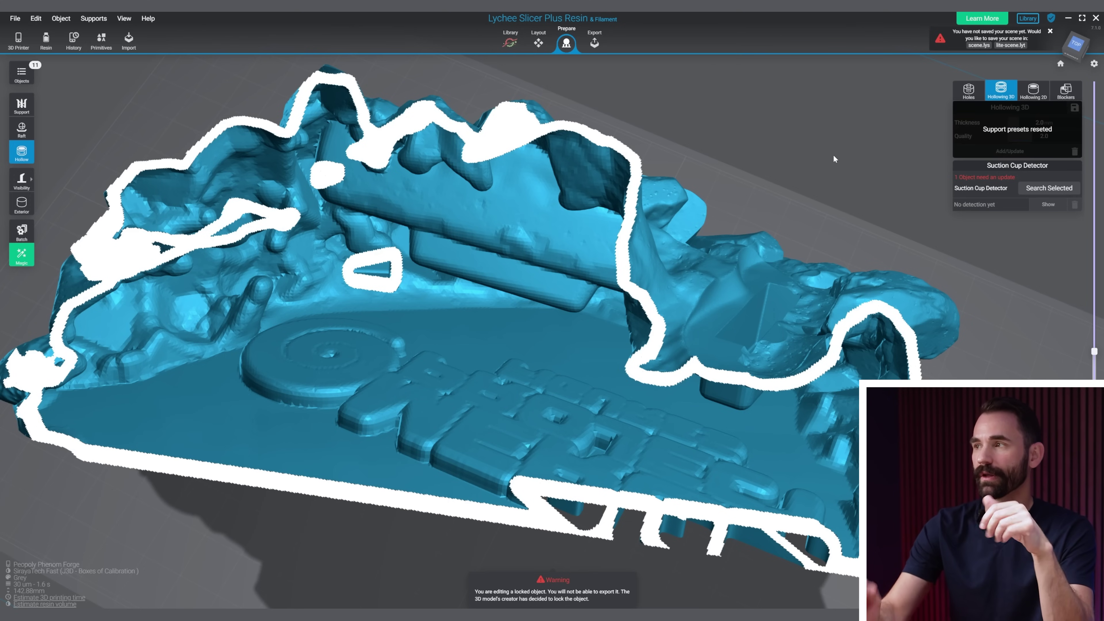
Set the 3D hollowing quality to 2.0 and update the hollowed rock base
right_click_drag(730, 162, 737, 122)
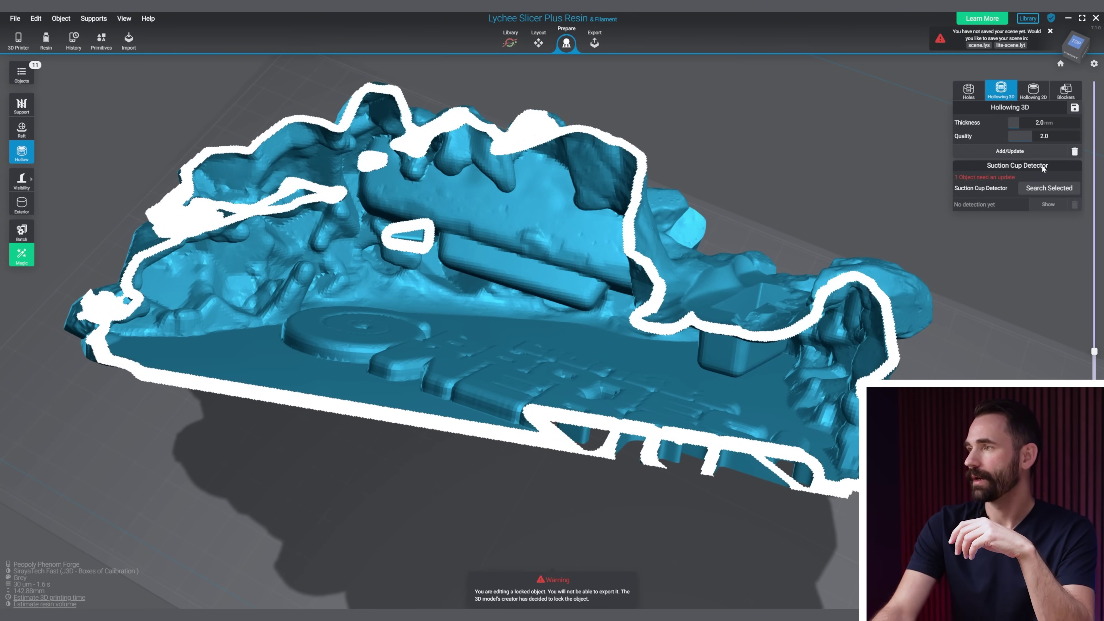
left_click(1021, 153)
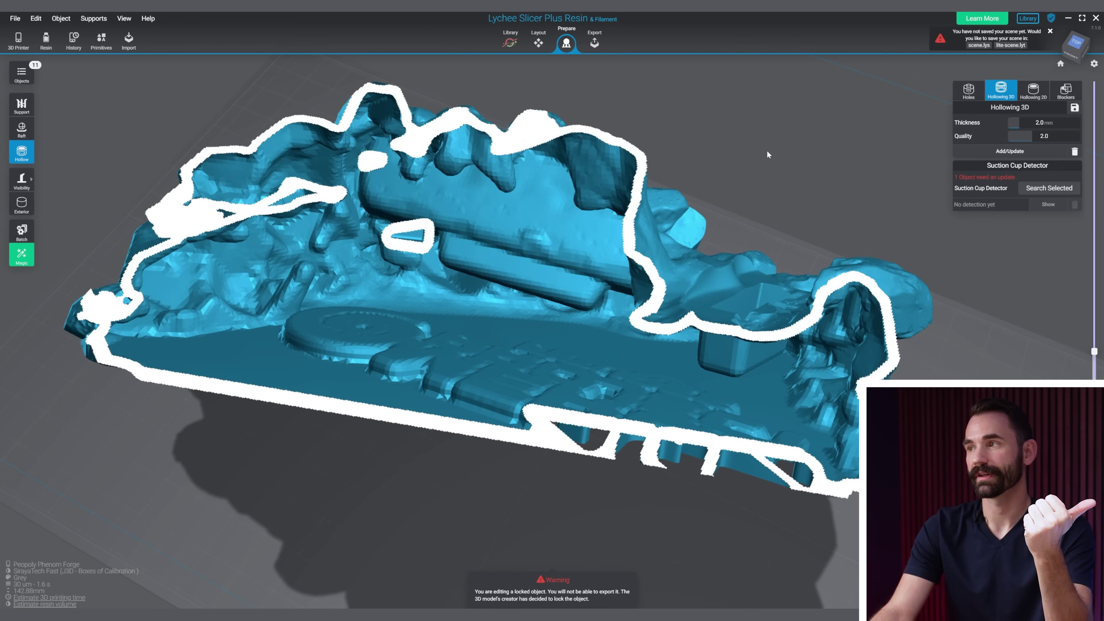
mouse_move(767, 152)
left_mouse_down()
mouse_move(772, 119)
mouse_move(772, 142)
left_mouse_up()
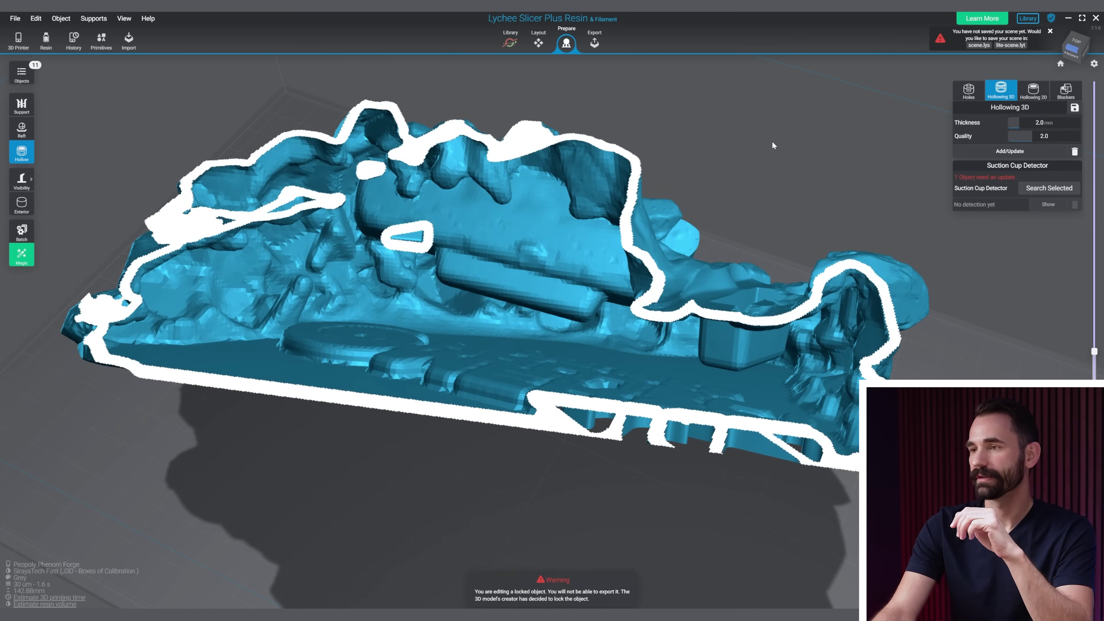
Search the hollowed rock base for suction cups, inspect the highlighted areas on the whole model and clear the detection
left_click(1054, 189)
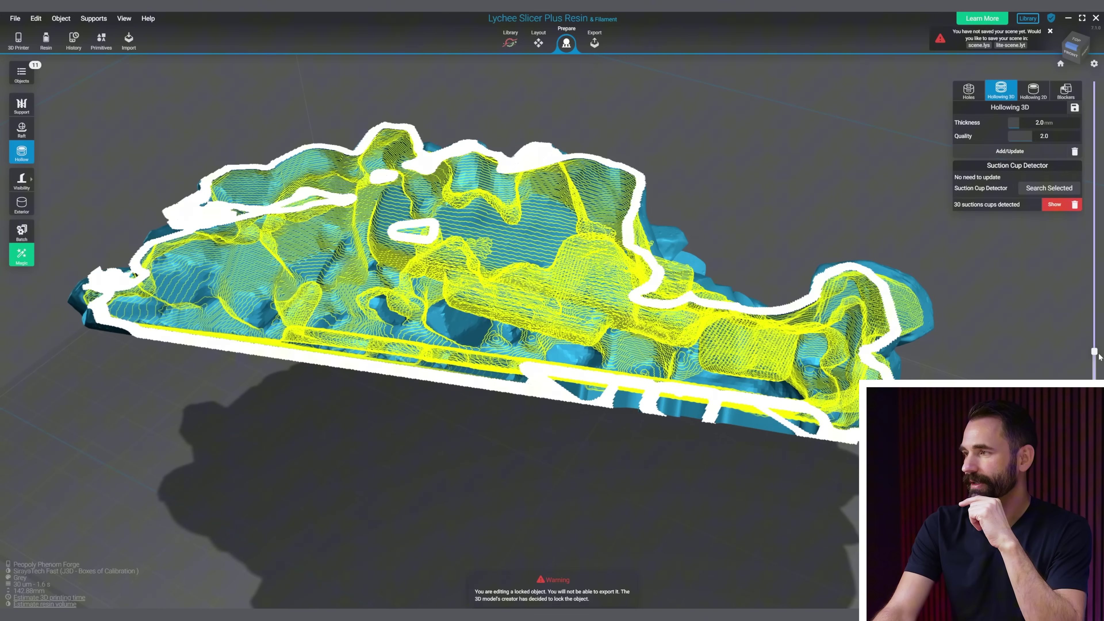
scroll(762, 104, "up", 5)
right_click_drag(761, 103, 621, 185)
middle_click_drag(762, 215, 756, 237)
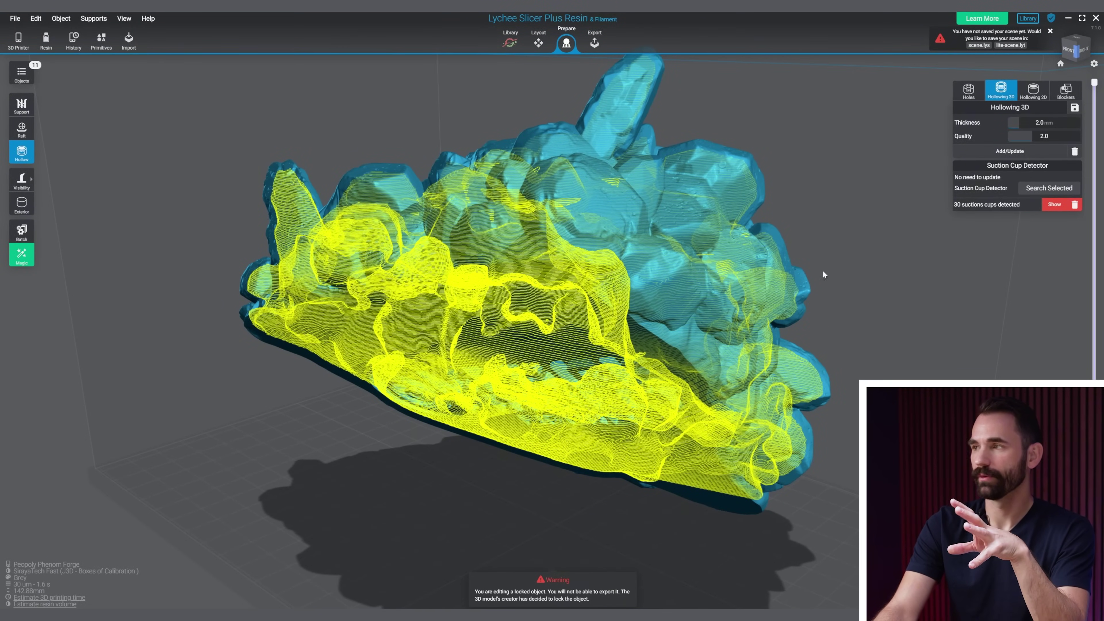
left_click(1075, 206)
mouse_move(947, 279)
left_mouse_down()
mouse_move(915, 293)
mouse_move(940, 270)
left_mouse_up()
middle_click_drag(942, 272, 916, 223)
Place an 11.9 mm cylindrical drain hole with 3.0 mm penetration at the underside's lowest corner and check it in the interior view
left_click(966, 92)
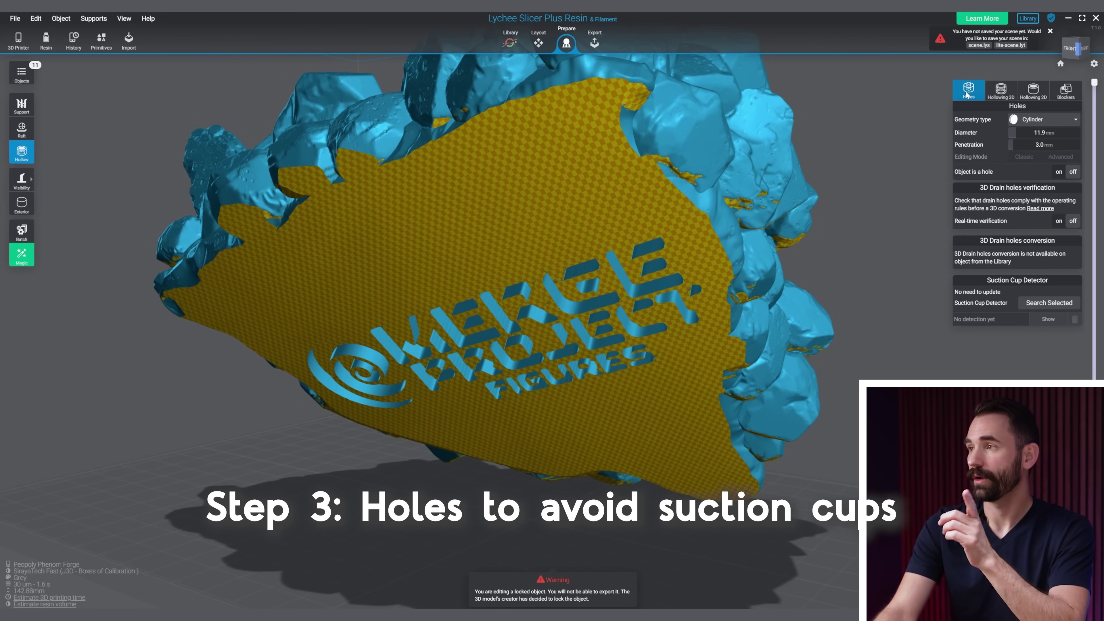
middle_click_drag(947, 308, 914, 207)
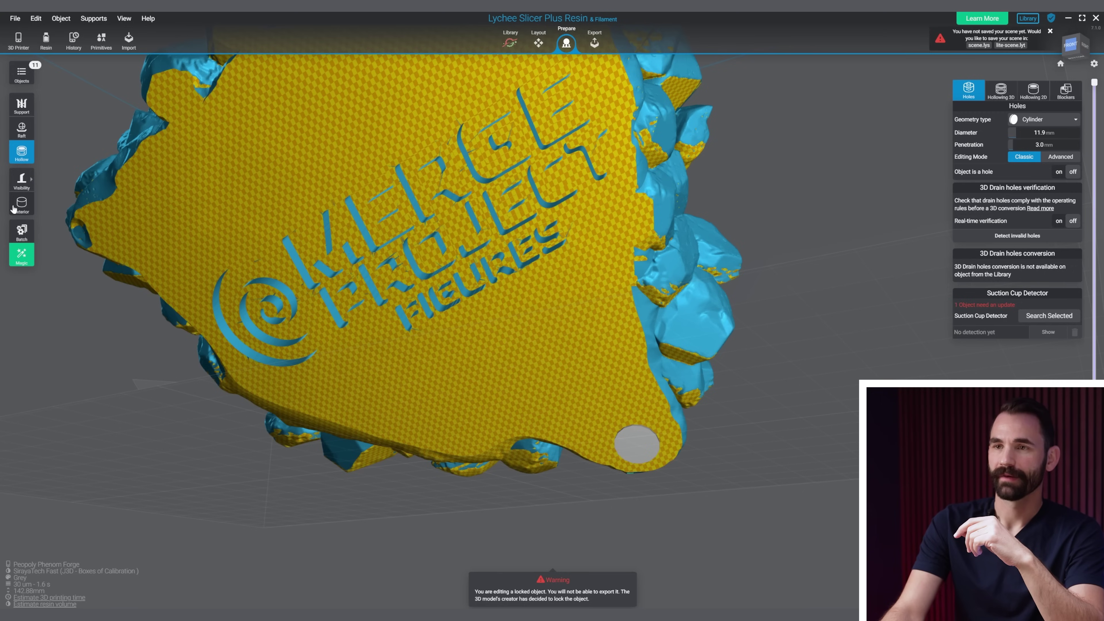
left_click(21, 204)
right_click_drag(734, 374, 535, 420)
right_click_drag(534, 420, 400, 423)
scroll(589, 472, "up", 8)
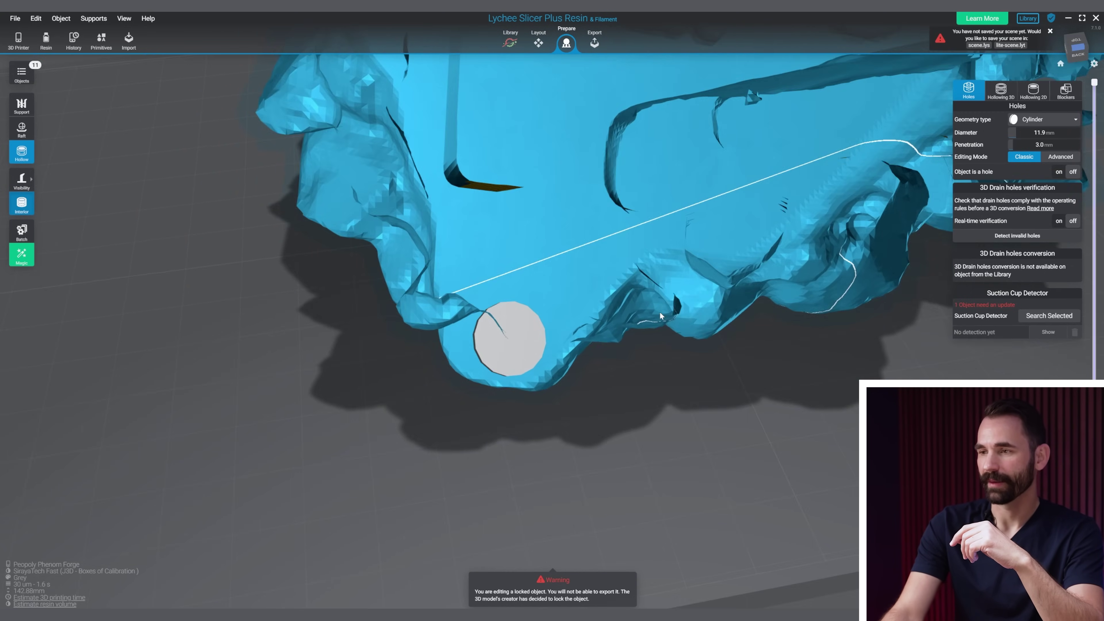
right_click_drag(650, 387, 646, 377)
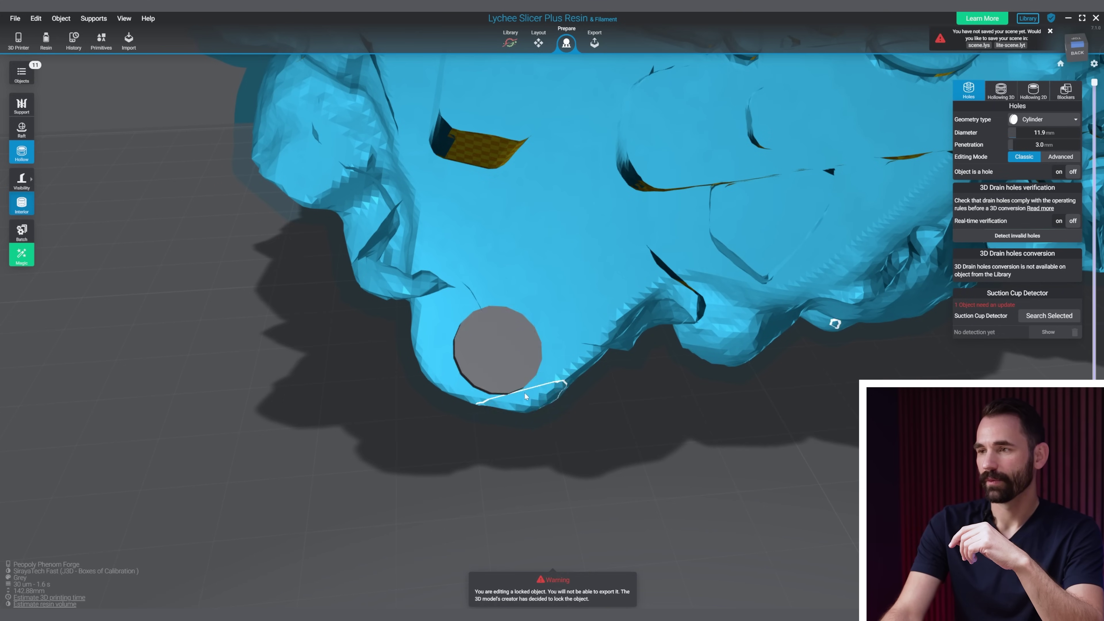
Reduce the drain hole at the underside's lowest corner to 2.1 mm diameter and shift it closer to the corner's edge
left_click(517, 366)
left_click(520, 363)
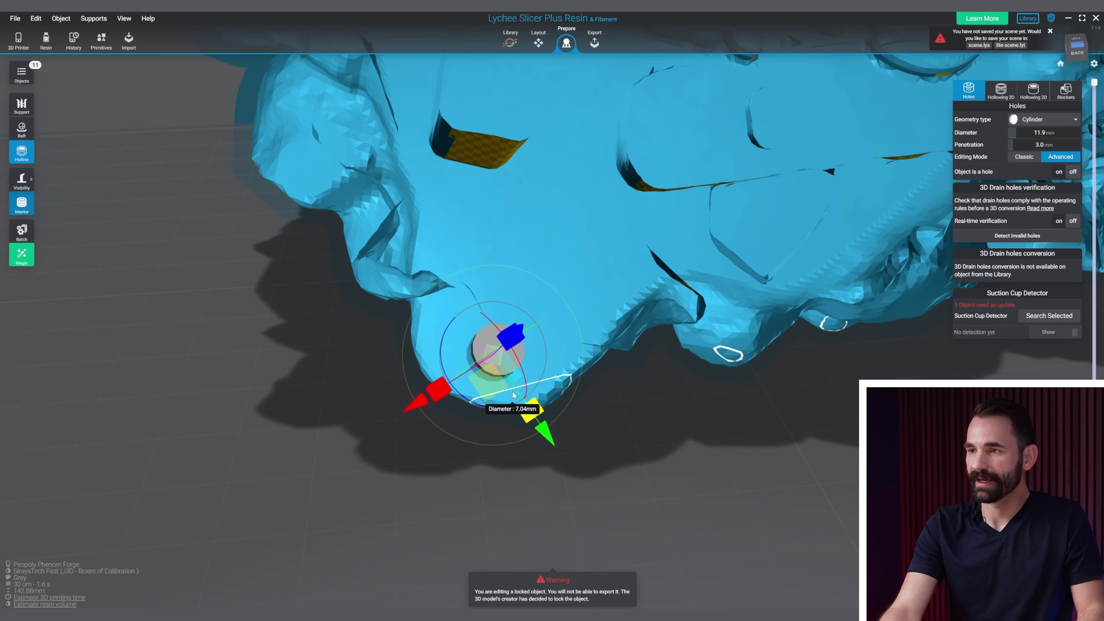
left_click_drag(548, 439, 580, 471)
right_click_drag(643, 450, 486, 453)
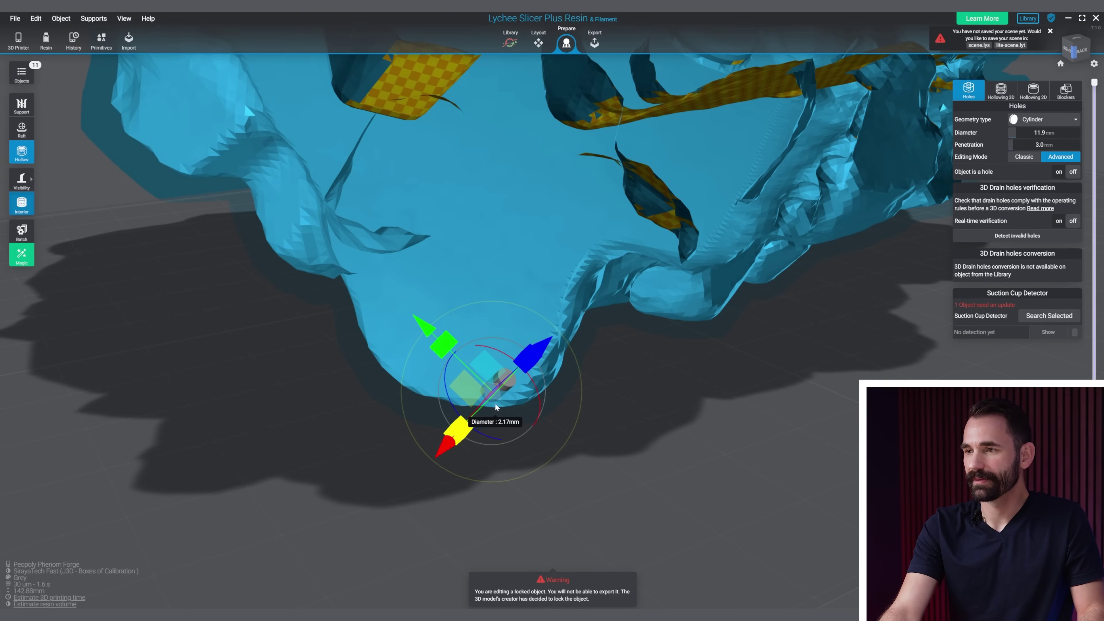
right_click_drag(494, 403, 602, 412)
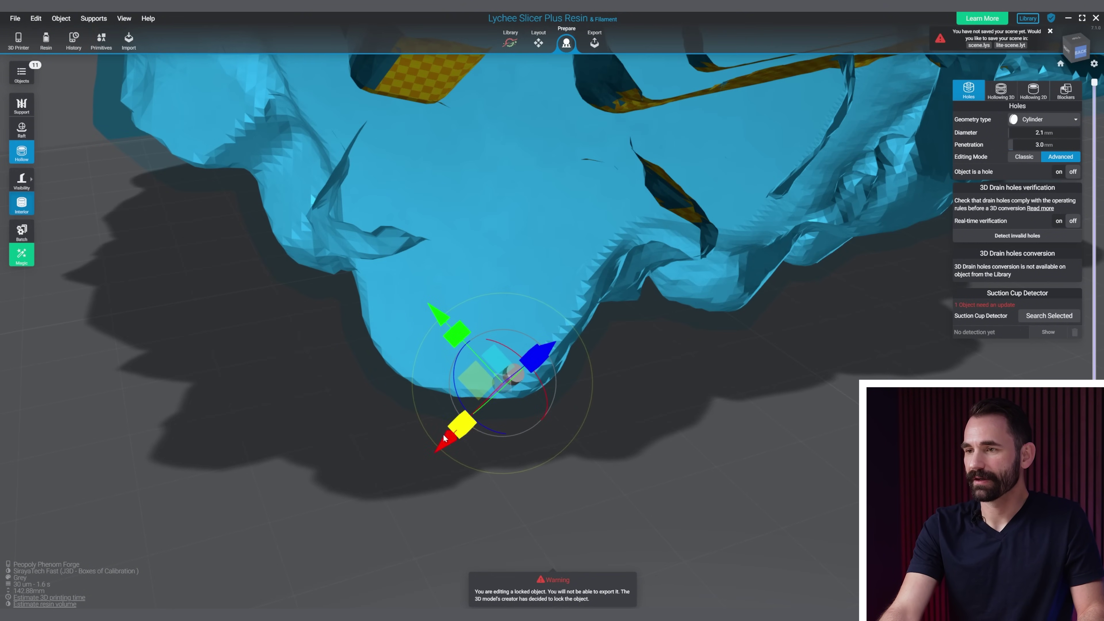
left_click_drag(460, 426, 464, 421)
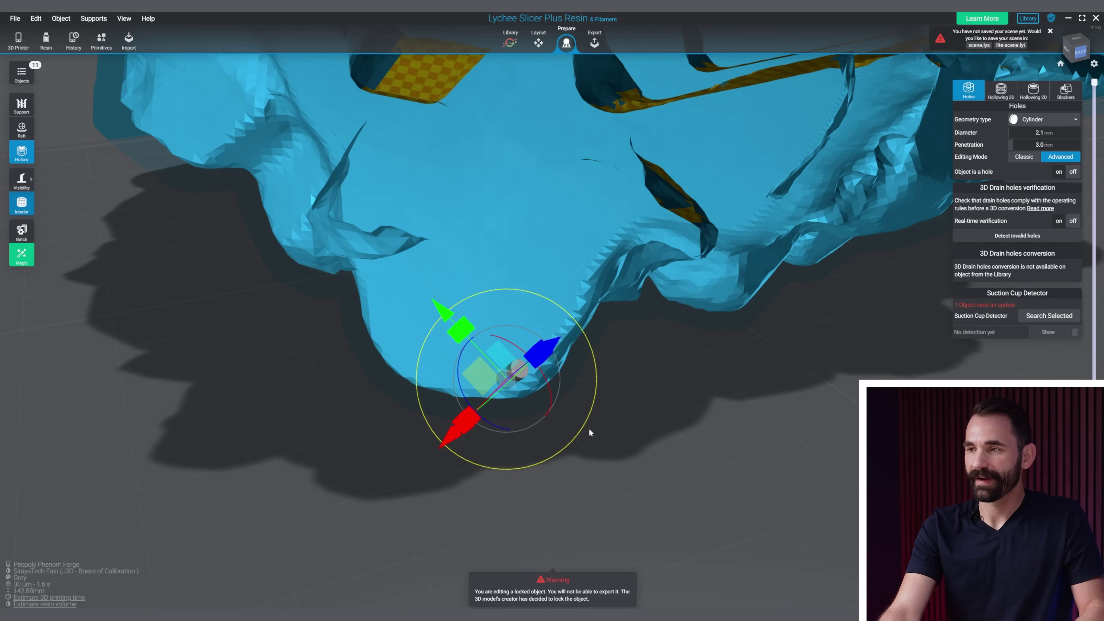
Add a second 2.1 mm drain hole on the opposite side of the same underside corner
left_click(415, 344)
left_click(414, 354)
right_click_drag(686, 431, 665, 433)
key("ctrl+z")
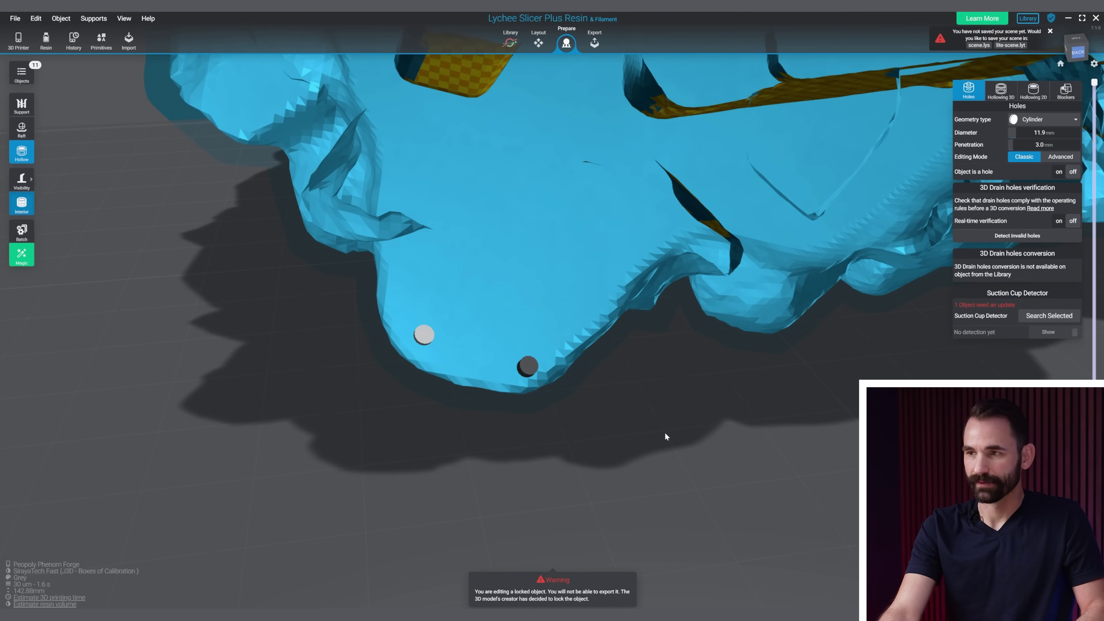
right_click_drag(433, 350, 473, 435)
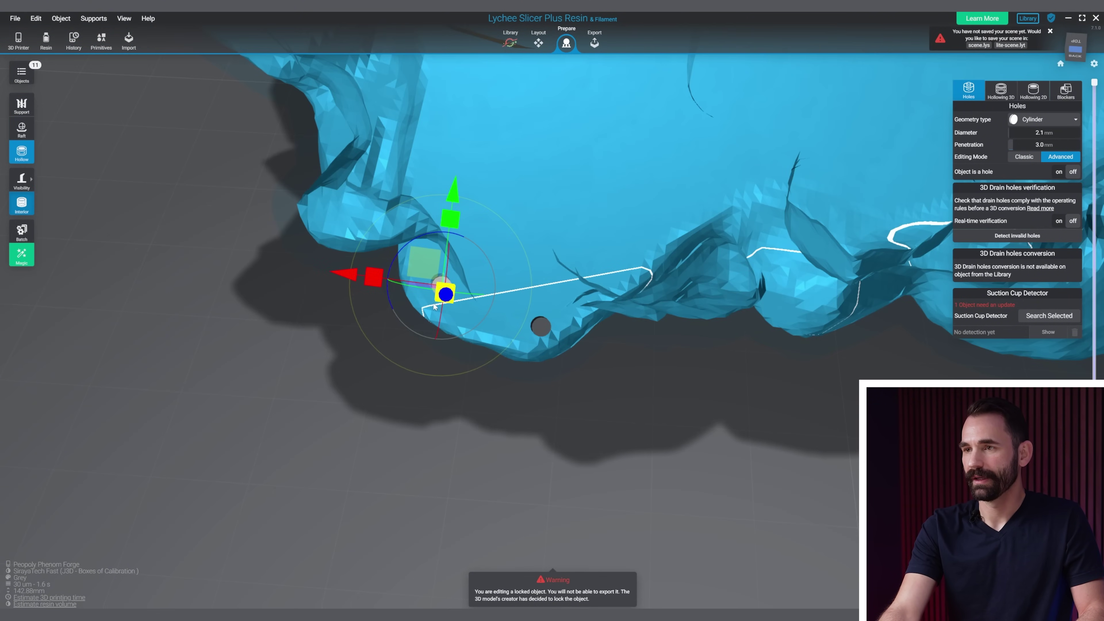
right_click_drag(678, 457, 713, 405)
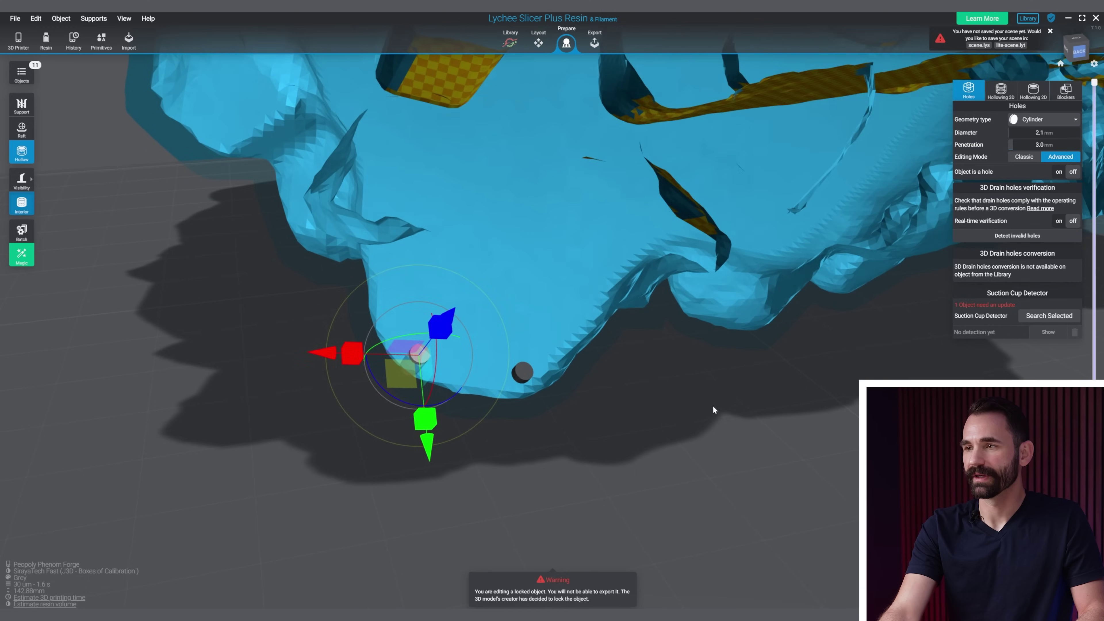
Place 2.1 mm drain holes at the low points of the protruding rocks along the base's lower edge
left_click(634, 433)
scroll(634, 432, "down", 2)
right_click_drag(634, 433, 459, 477)
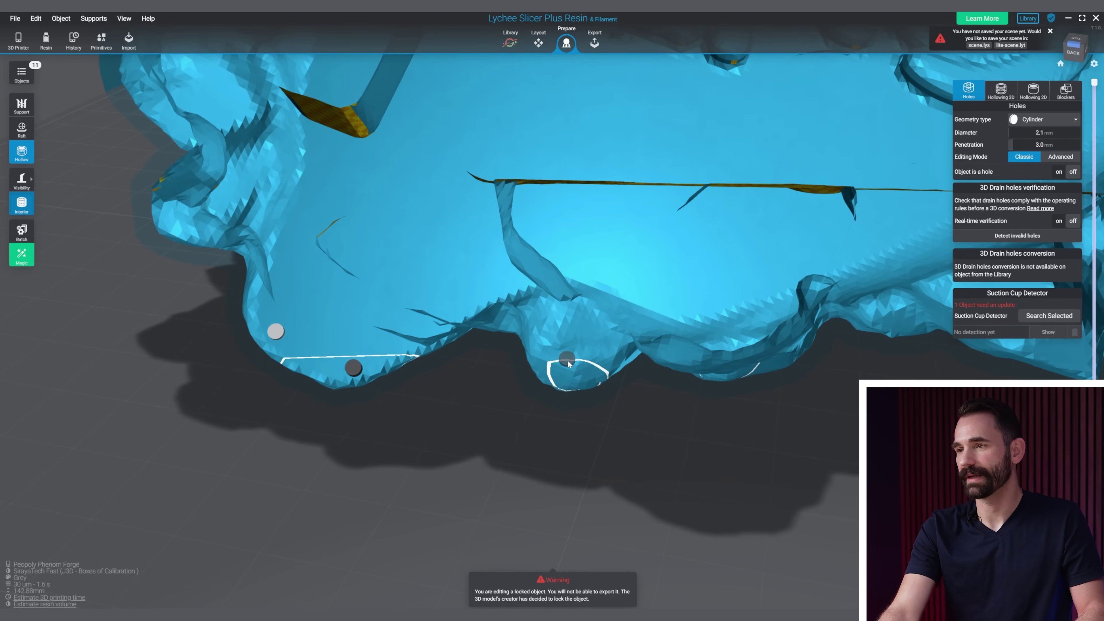
right_click_drag(579, 377, 575, 335)
left_click(594, 319)
middle_click_drag(648, 423, 369, 408)
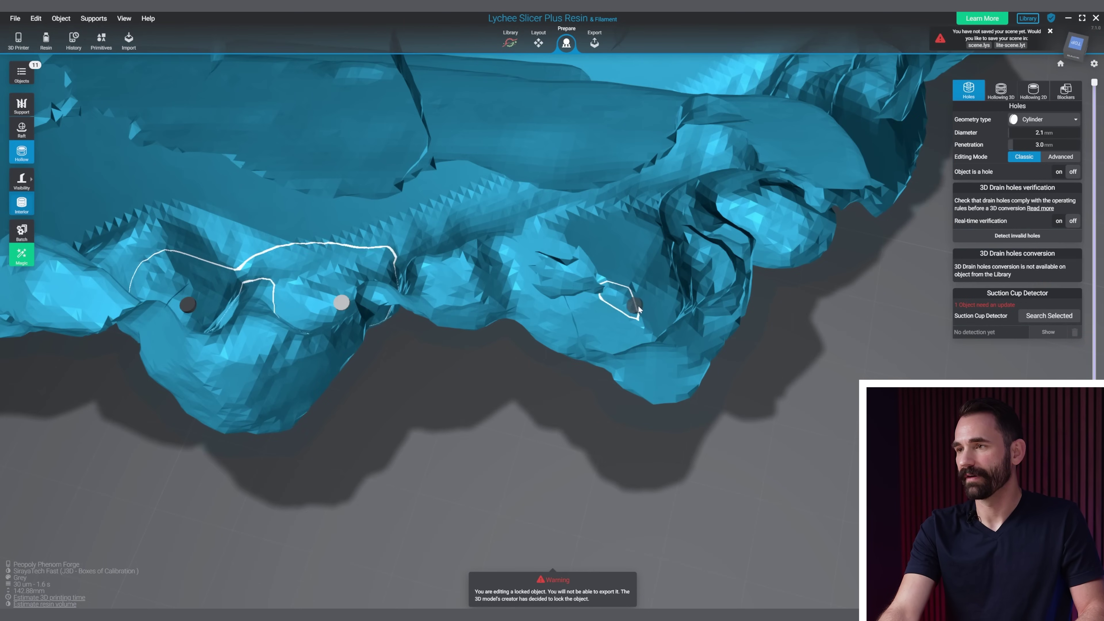
right_click_drag(591, 382, 571, 248)
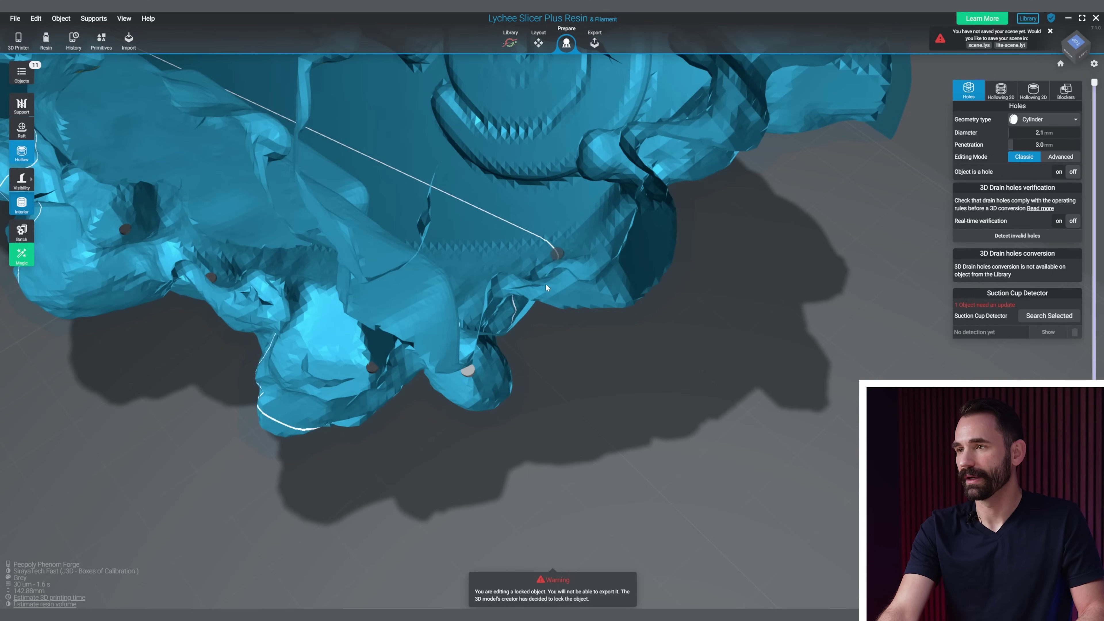
right_click_drag(547, 288, 750, 359)
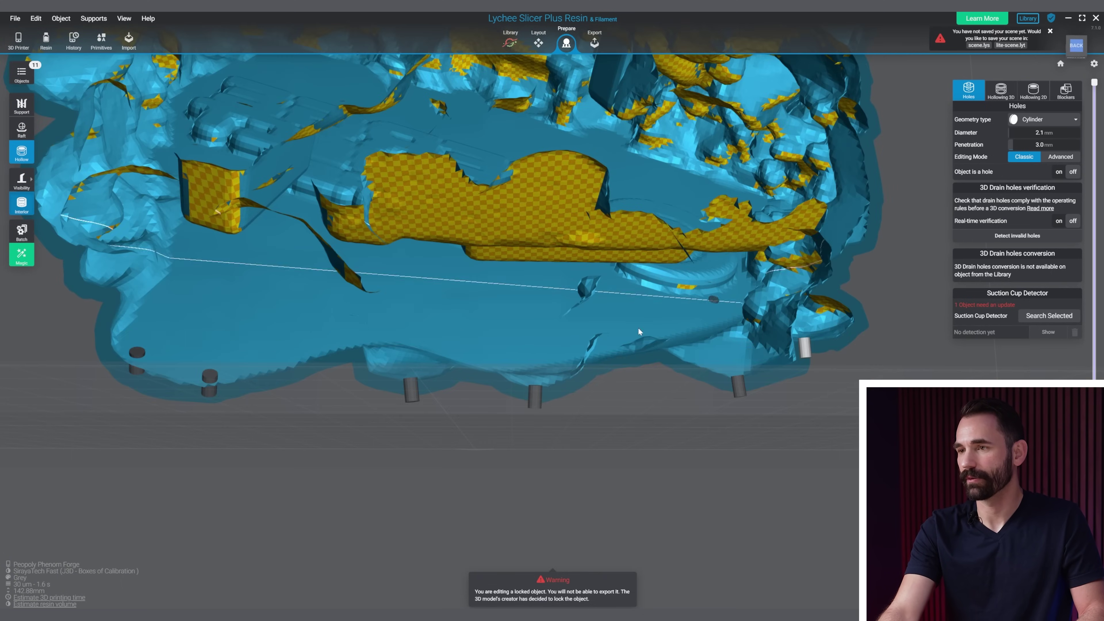
right_click_drag(638, 331, 620, 353)
Add a 2.1 mm drain hole on the flat underside above the two corner holes and check it in the exterior view
left_click(21, 204)
right_click_drag(424, 424, 768, 490)
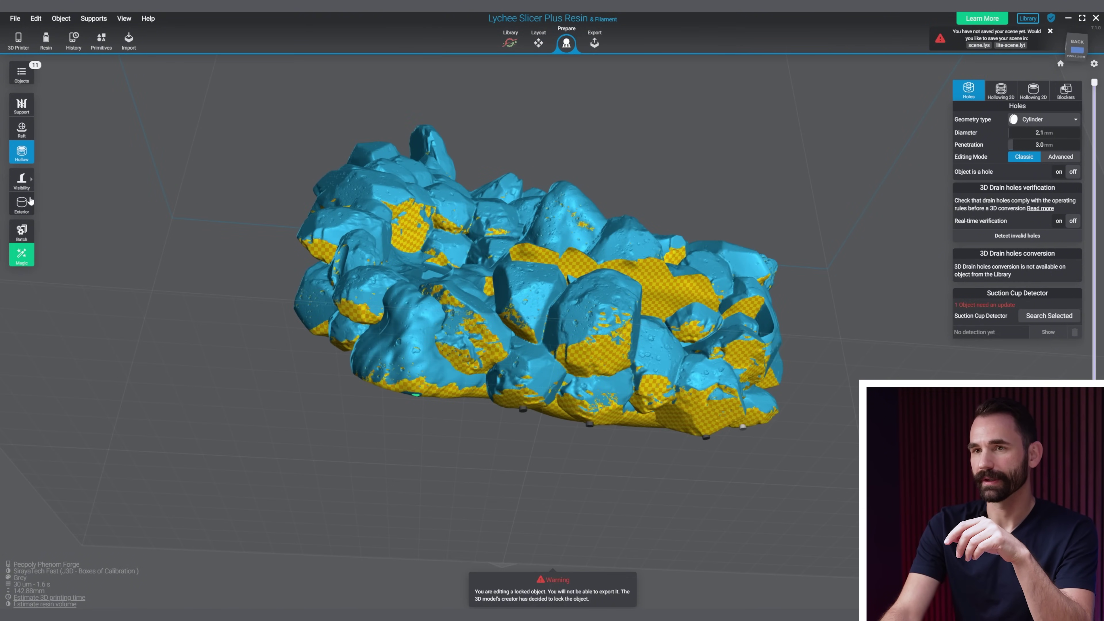
left_click(28, 208)
scroll(617, 414, "up", 3)
right_click_drag(616, 413, 530, 424)
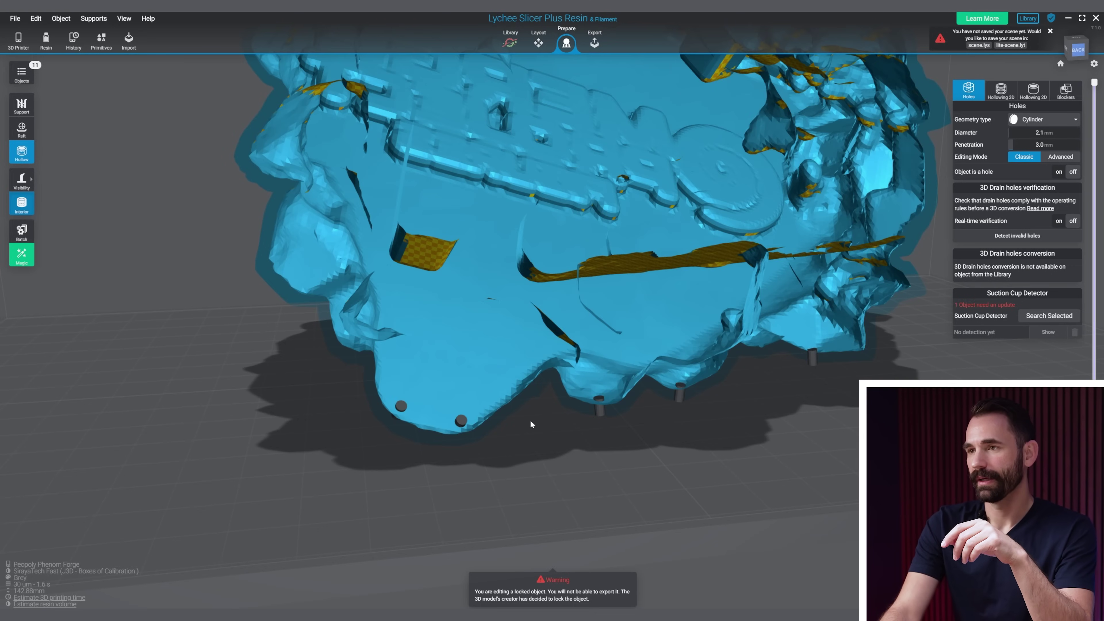
left_click(449, 320)
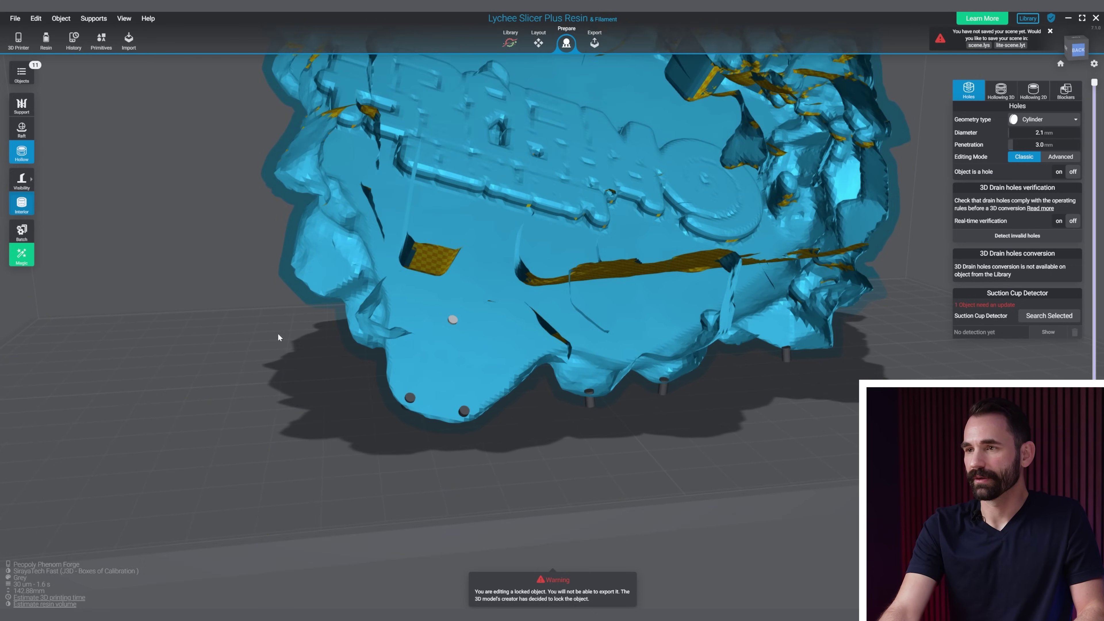
right_click_drag(278, 338, 526, 261)
left_click(21, 205)
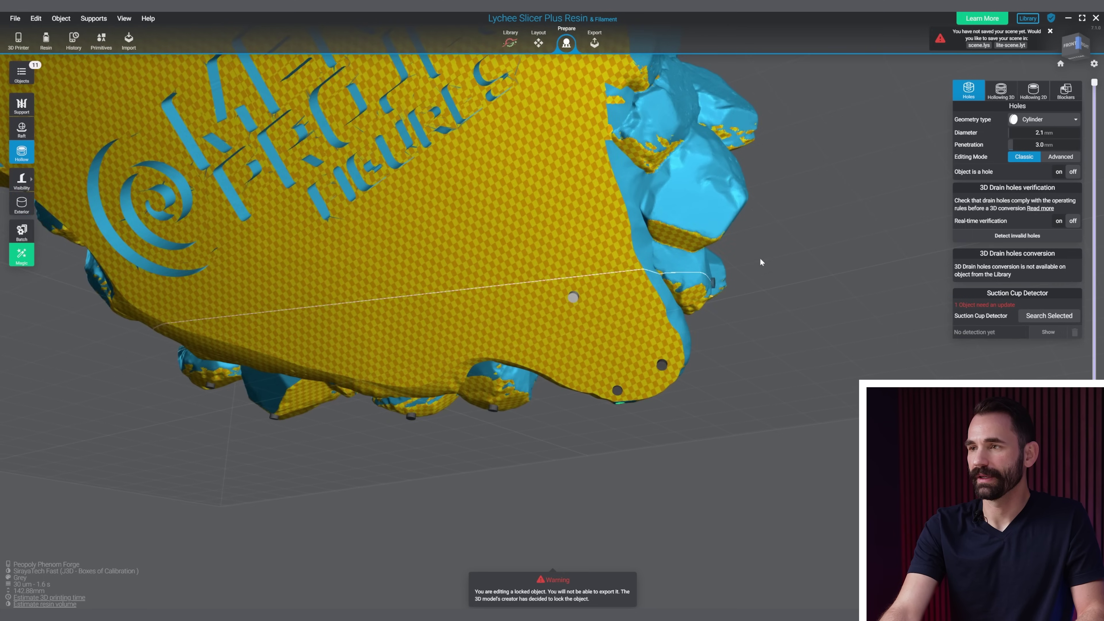
Set the diameter of the drain hole above the two corner holes to 10.0 mm
right_click_drag(759, 261, 796, 291)
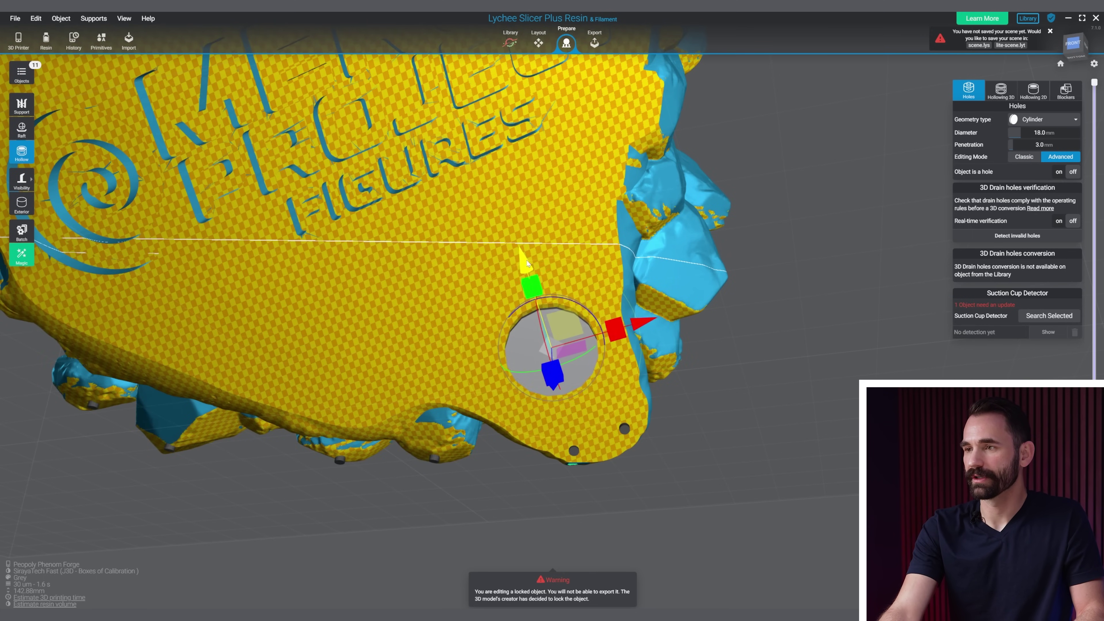
right_click_drag(527, 263, 751, 275)
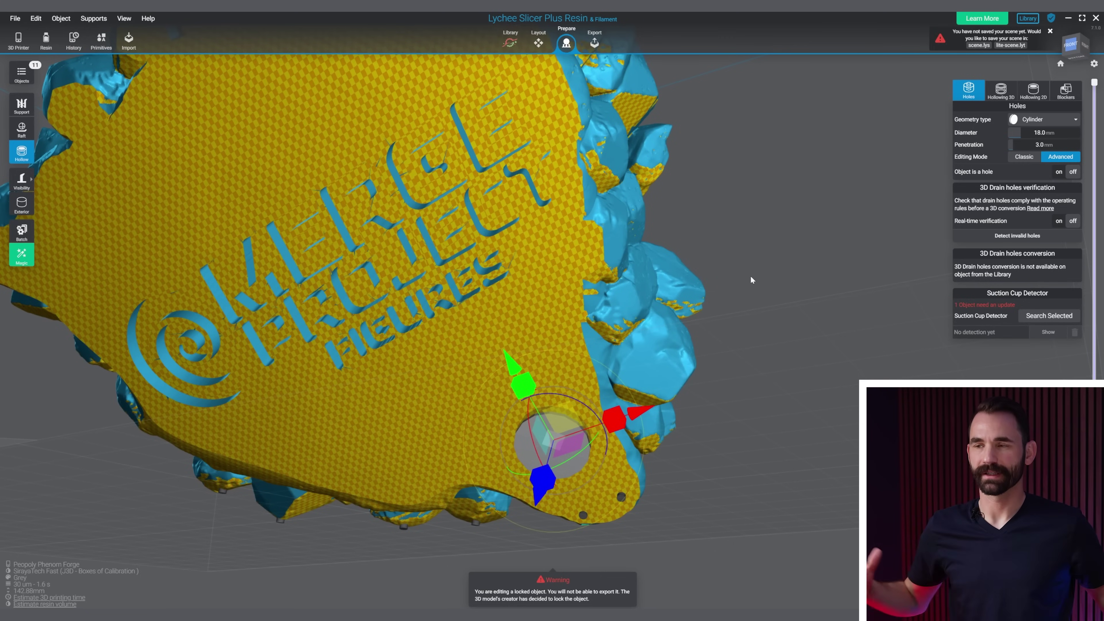
right_click_drag(758, 271, 793, 361)
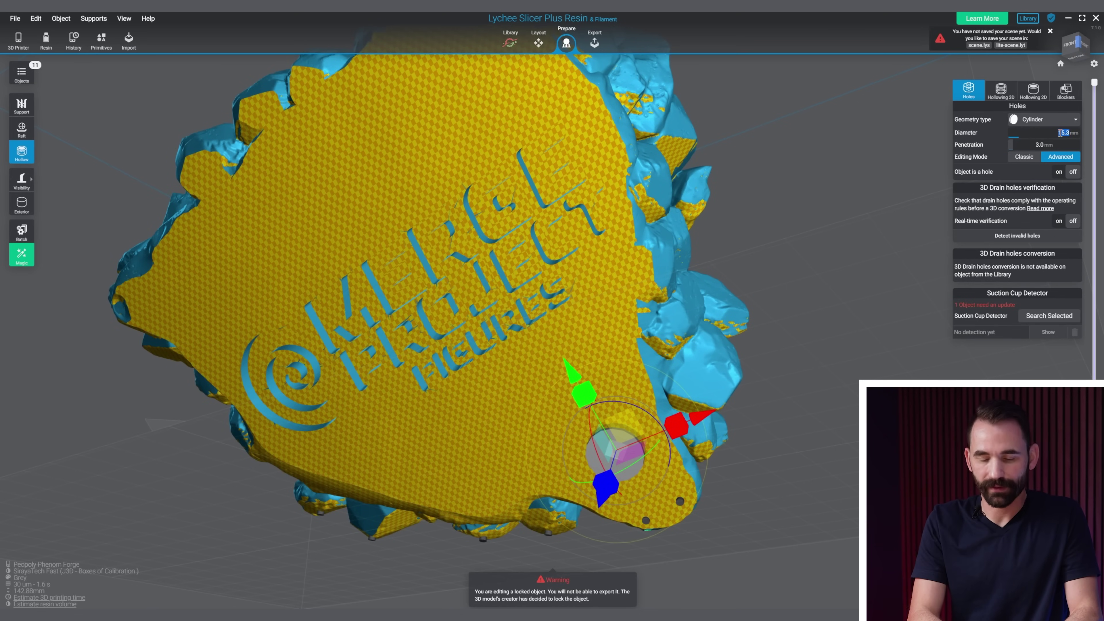
type("6")
key("Return")
right_click_drag(911, 281, 824, 246)
scroll(780, 321, "up", 3)
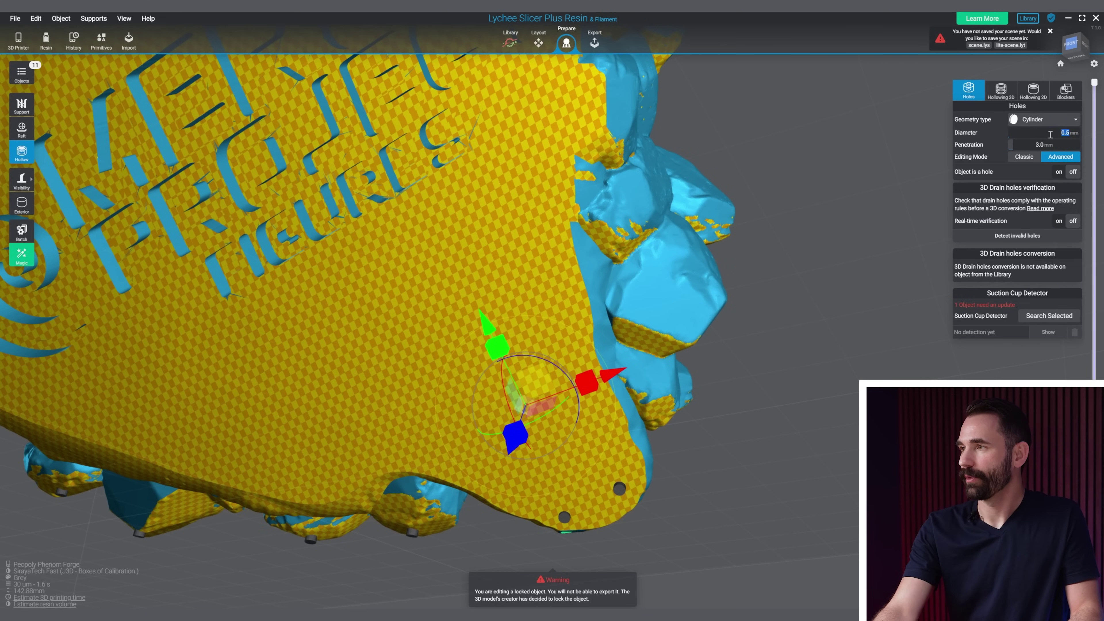
right_click_drag(796, 302, 609, 283)
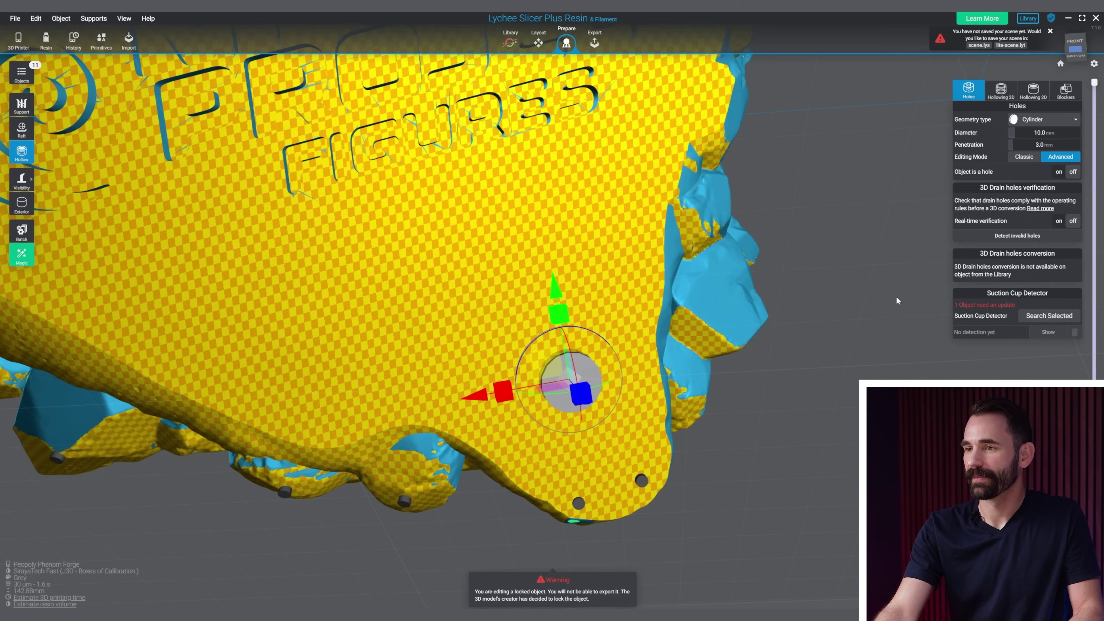
Place two more 10.0 mm drain holes on the flat underside between the engraved logo and the lower edge
scroll(305, 270, "up", 3)
left_click(395, 353)
left_click(703, 279)
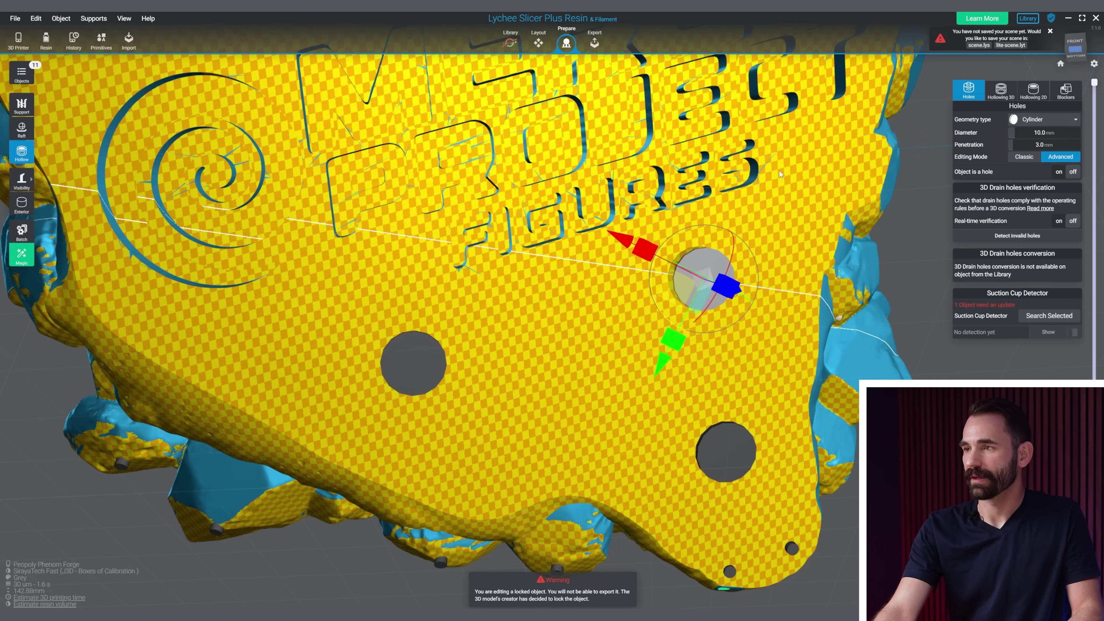
middle_click_drag(702, 278, 657, 522)
Place three 10.0 mm drain holes across the flat underside above the engraved logo
scroll(505, 370, "down", 4)
left_click(238, 298)
left_click(591, 224)
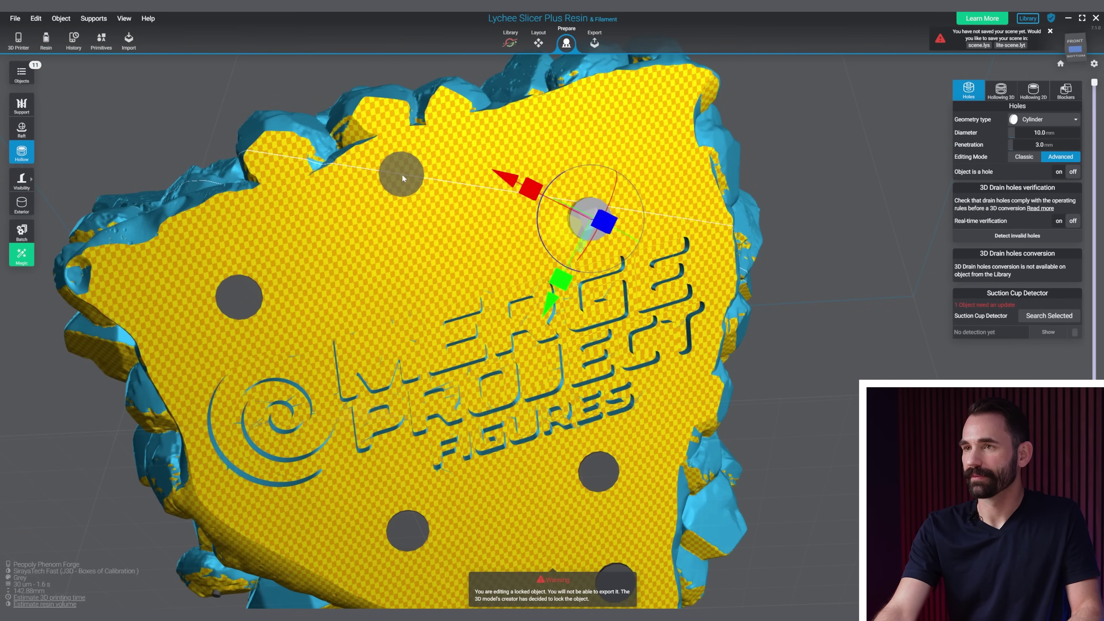
left_click(400, 169)
right_click_drag(399, 170, 494, 322)
Add two 10.0 mm drain holes close to the engraved logo, one just below FIGURES and one just above MERGE
scroll(415, 361, "up", 5)
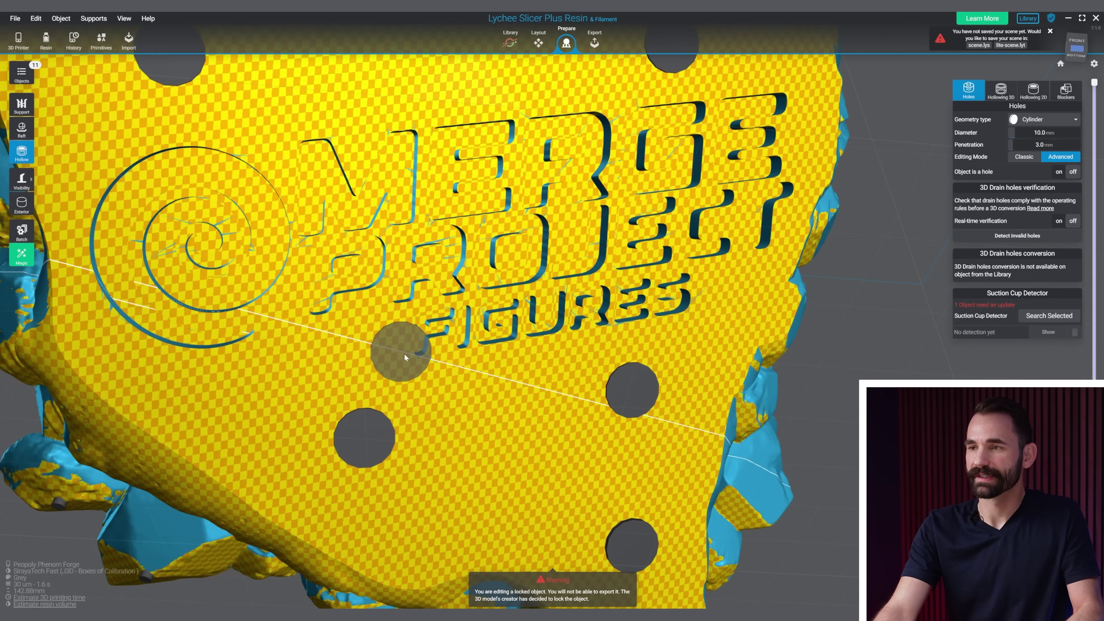
left_click(293, 220)
right_click_drag(456, 217, 565, 335)
right_click_drag(464, 287, 661, 391)
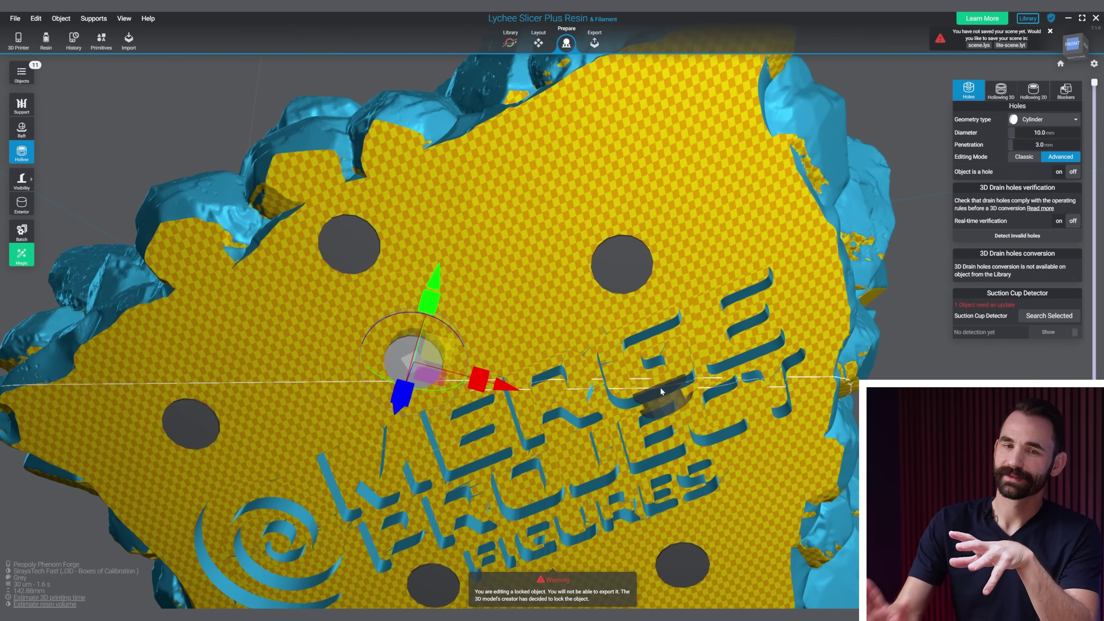
Place a drain hole at the engraved O of PROJECT and reduce its diameter to 3.2 mm
right_click_drag(630, 434, 629, 265)
scroll(365, 339, "up", 5)
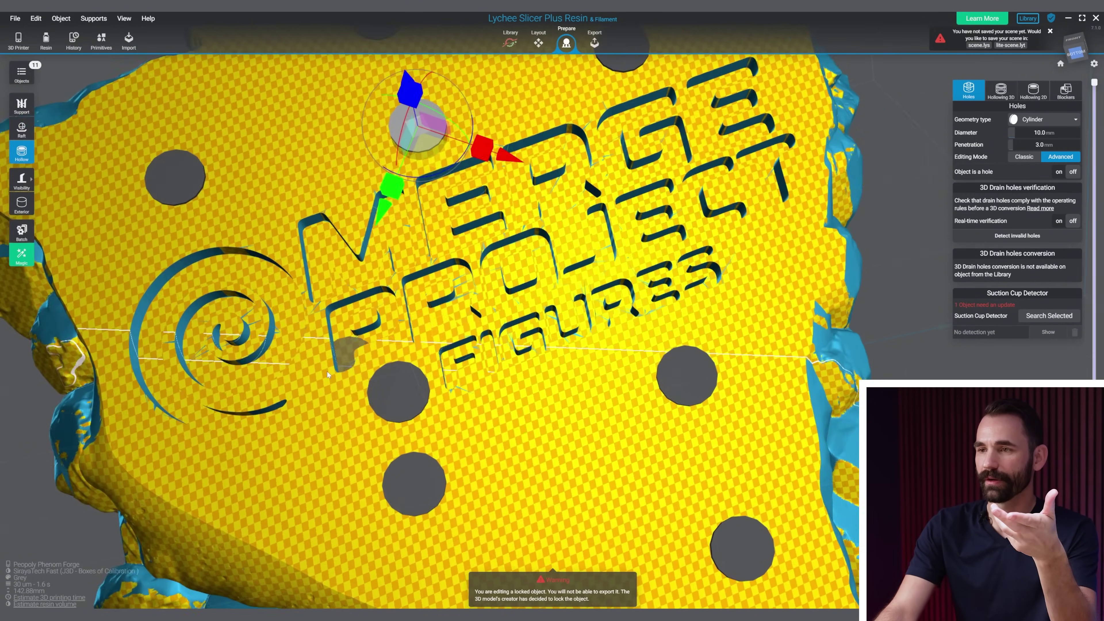
scroll(555, 268, "up", 2)
left_click(566, 255)
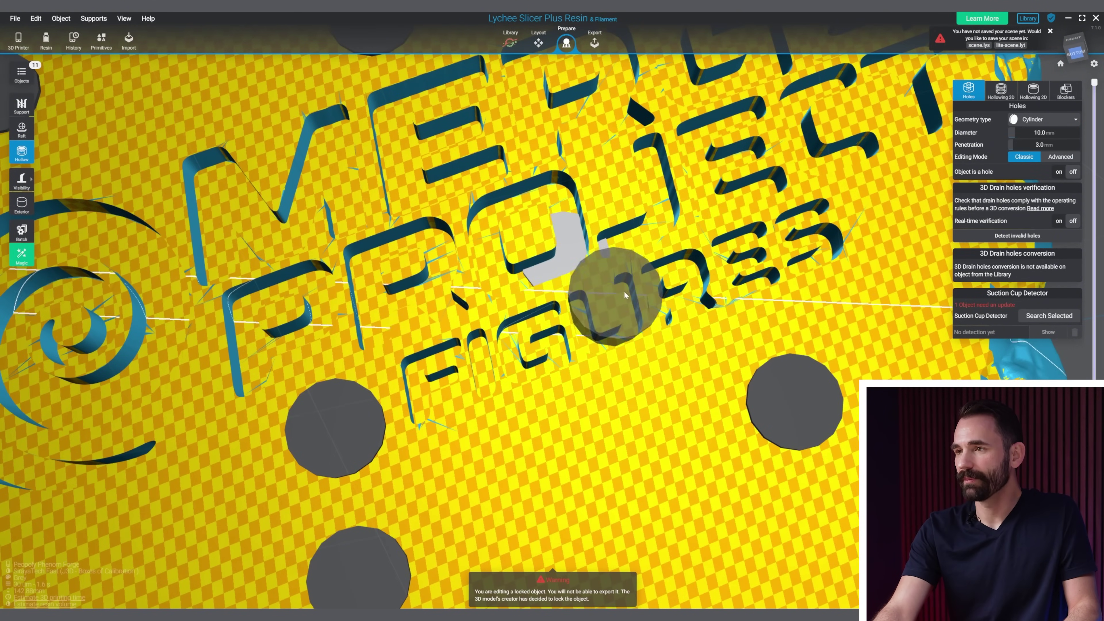
left_click_drag(627, 287, 582, 273)
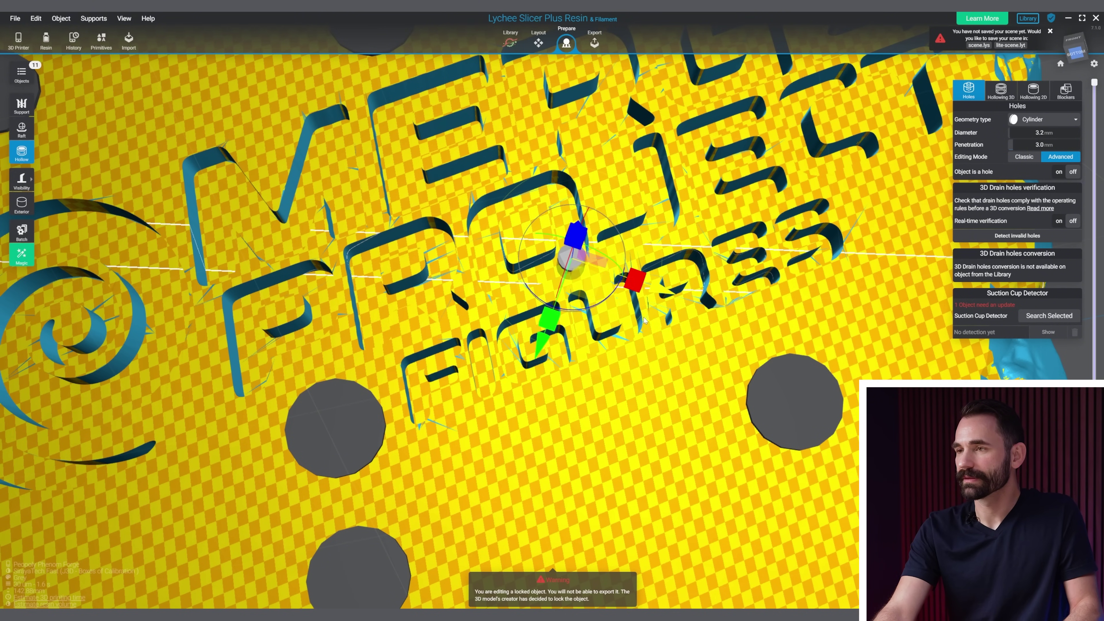
Place 3.2 mm drain holes at the M, R, G and final E of MERGE and at the T of PROJECT
middle_click_drag(435, 319, 590, 348)
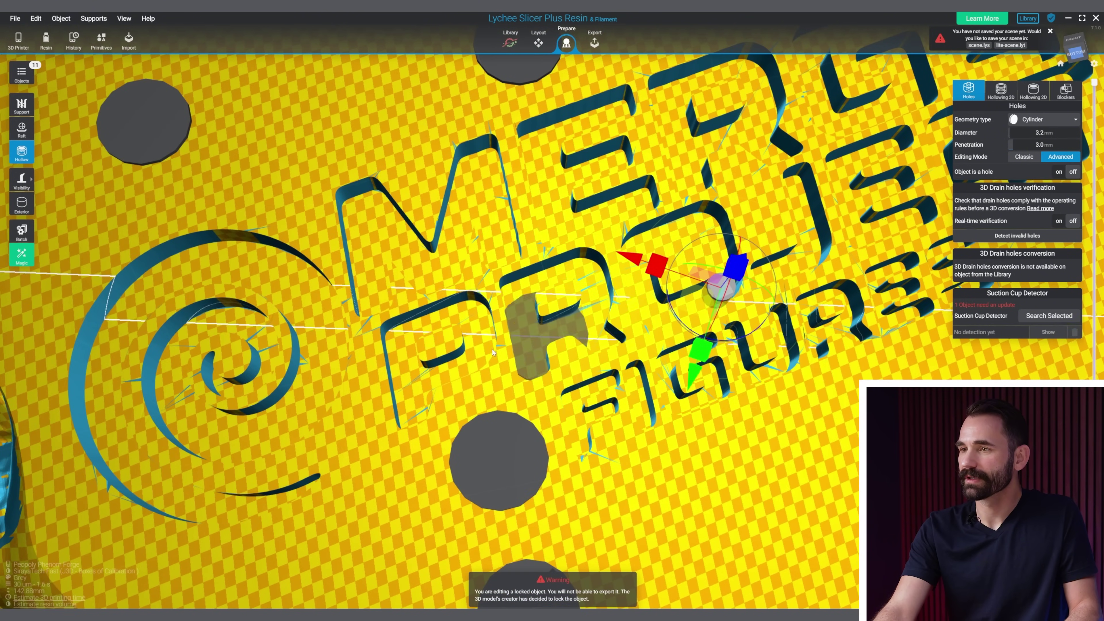
left_click(380, 231)
middle_click_drag(517, 217, 485, 259)
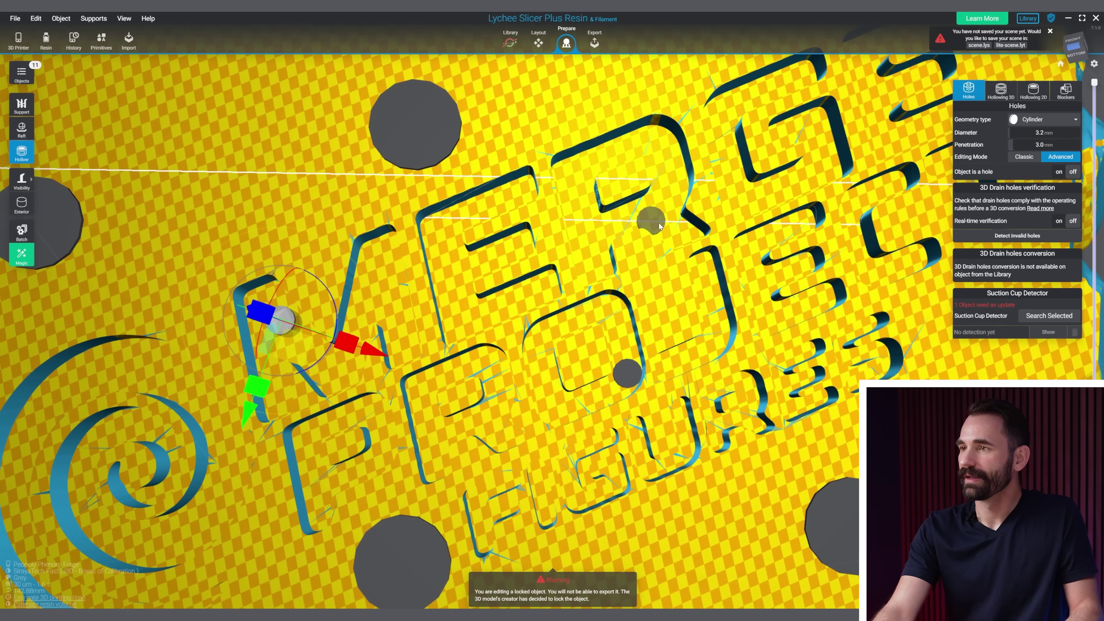
left_click(664, 217)
middle_click_drag(664, 217, 554, 214)
left_click(512, 222)
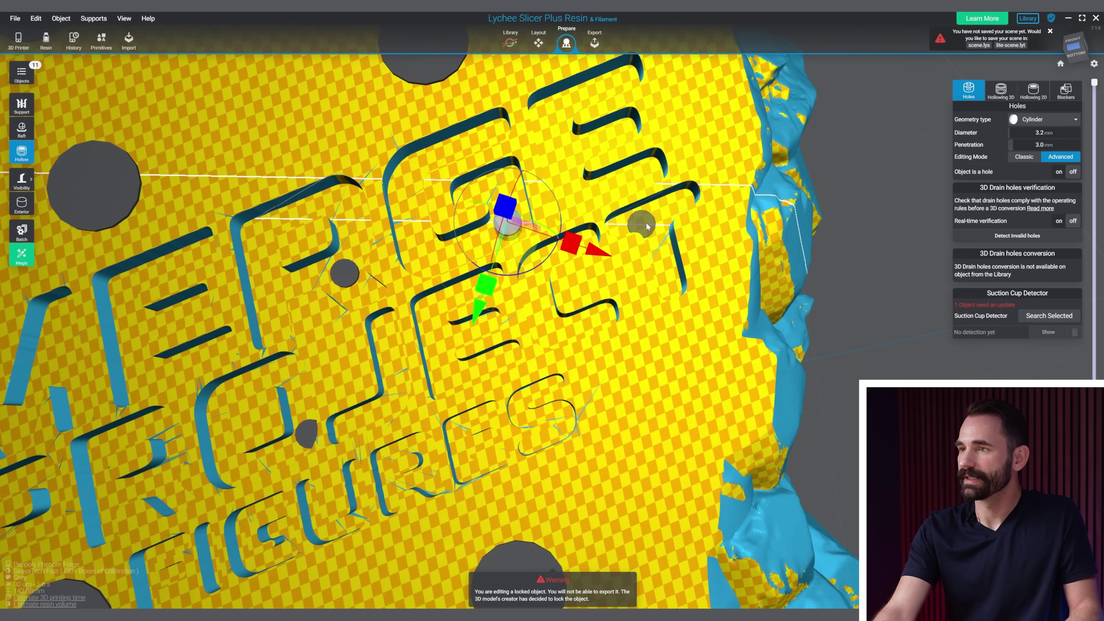
left_click(653, 221)
middle_click_drag(484, 148, 630, 144)
left_click(707, 114)
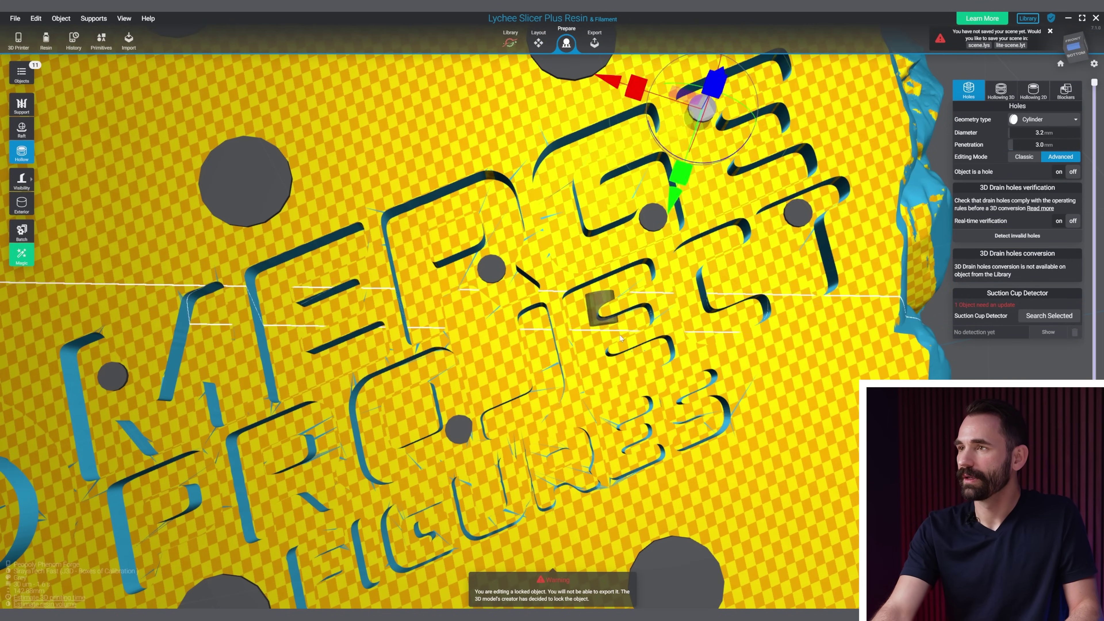
Place two 3.2 mm drain holes between the rings of the engraved spiral, one below and one above its centre
right_click_drag(601, 309, 621, 301)
middle_click_drag(621, 300, 837, 207)
left_click(161, 359)
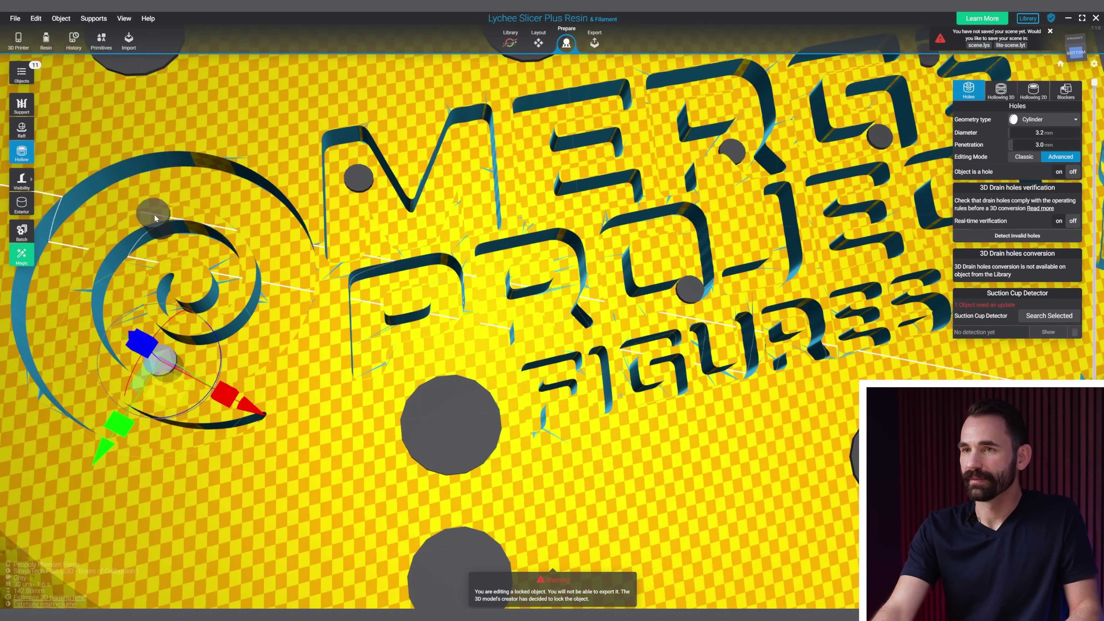
left_click(155, 187)
Place 3.2 mm drain holes at the P, first R and E of PROJECT and review the whole underside
left_click(373, 297)
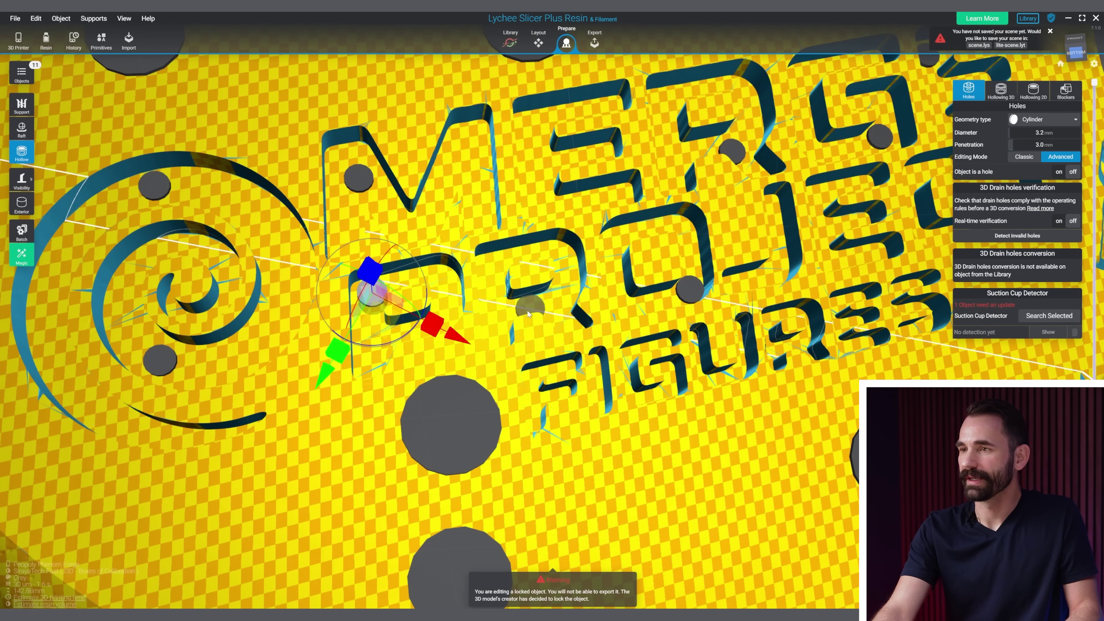
left_click(496, 307)
right_click_drag(495, 307, 541, 324)
left_click(540, 324)
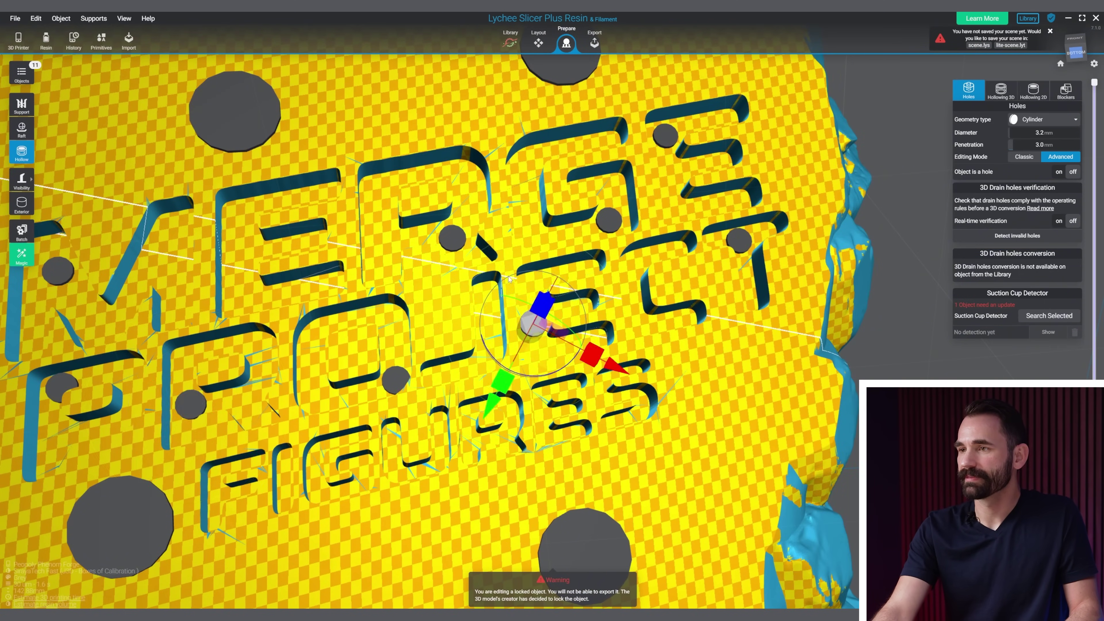
scroll(522, 285, "down", 5)
right_click_drag(518, 278, 452, 233)
middle_click_drag(452, 231, 470, 256)
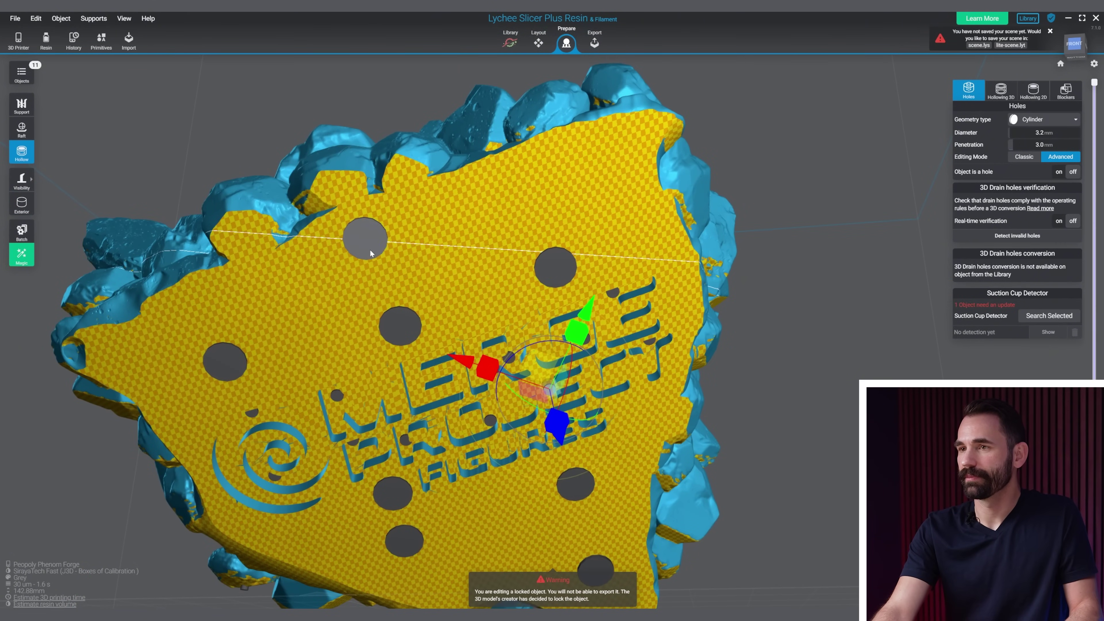
Place four 10 mm cylinder drain holes on the flat underside, three above the engraved logo and one below it
left_click(368, 246)
left_click(574, 168)
right_click_drag(406, 295, 506, 225)
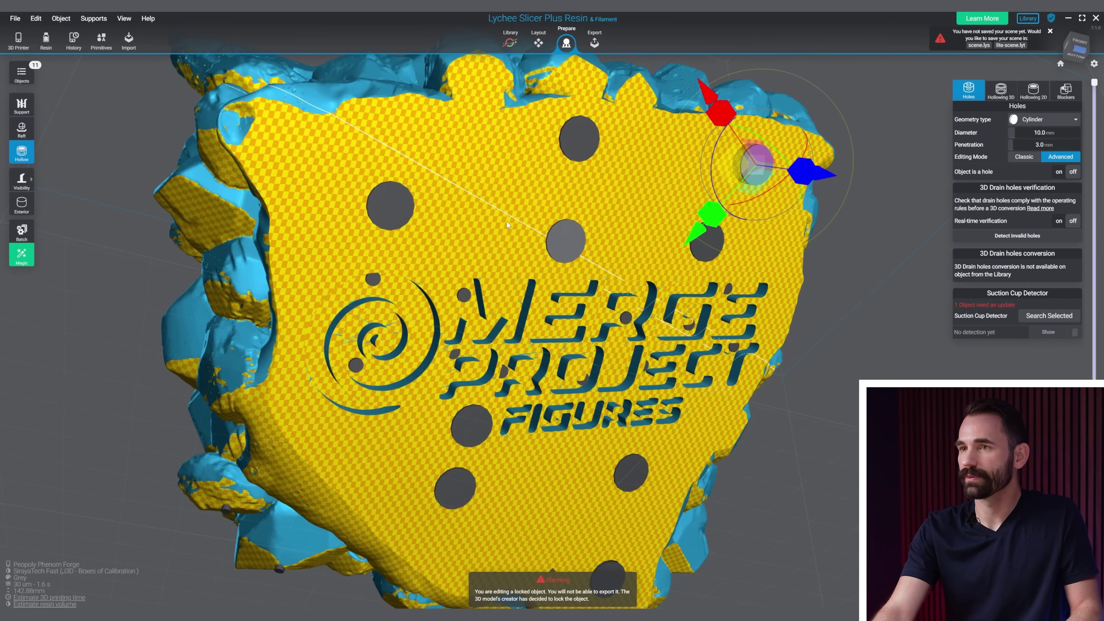
left_click(303, 164)
right_click_drag(303, 164, 342, 312)
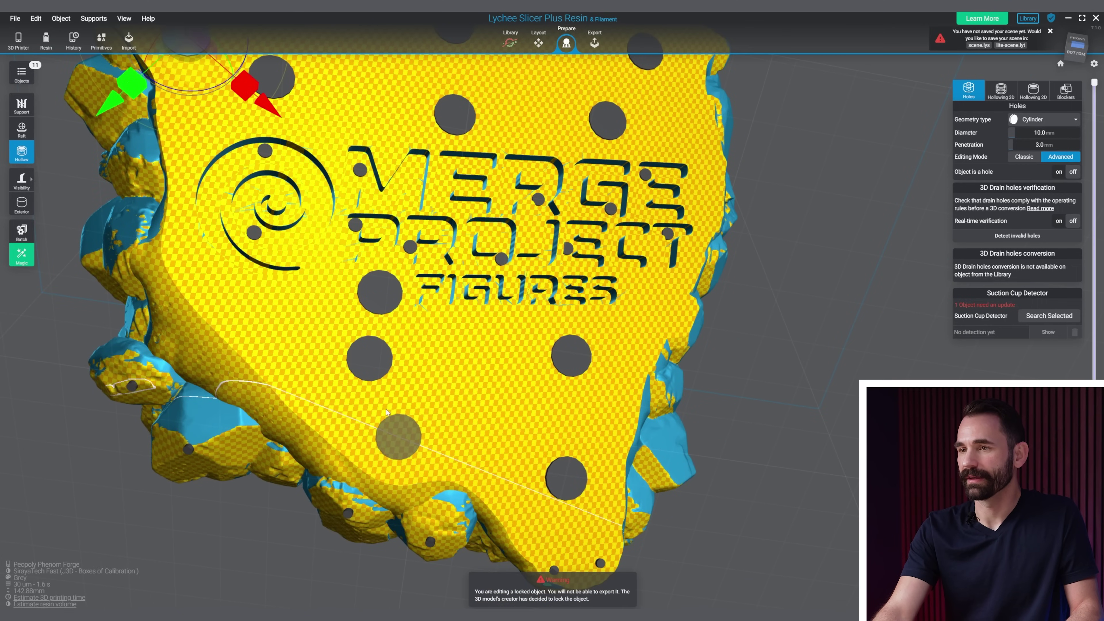
left_click(396, 436)
right_click_drag(282, 316, 664, 381)
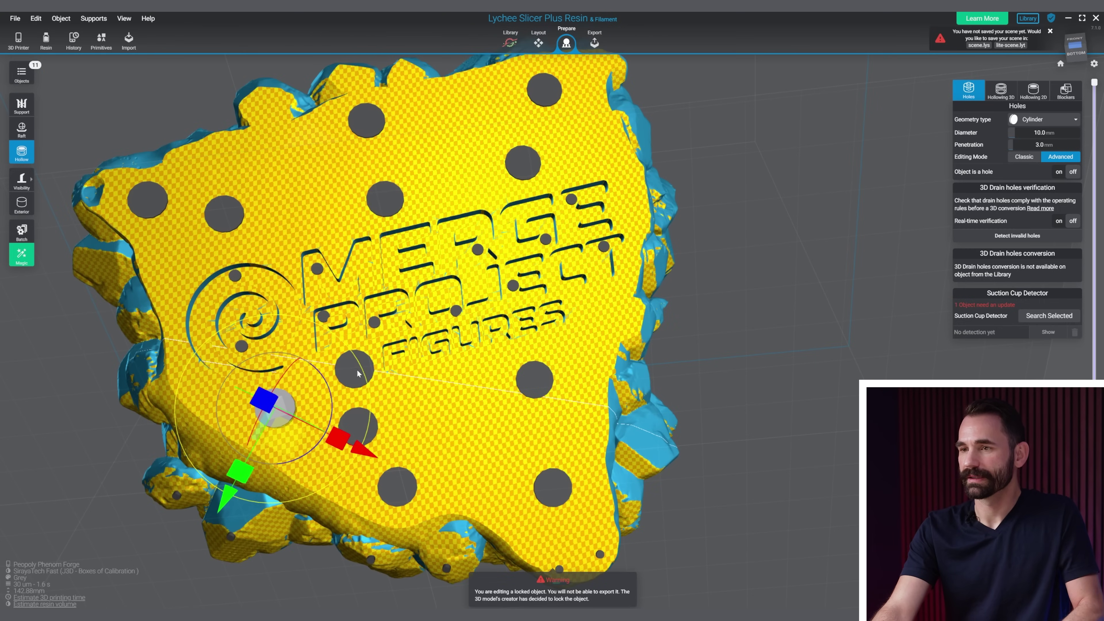
Place a 10 mm drain hole on the underside between the engraved spiral and the upper rim
left_click(774, 364)
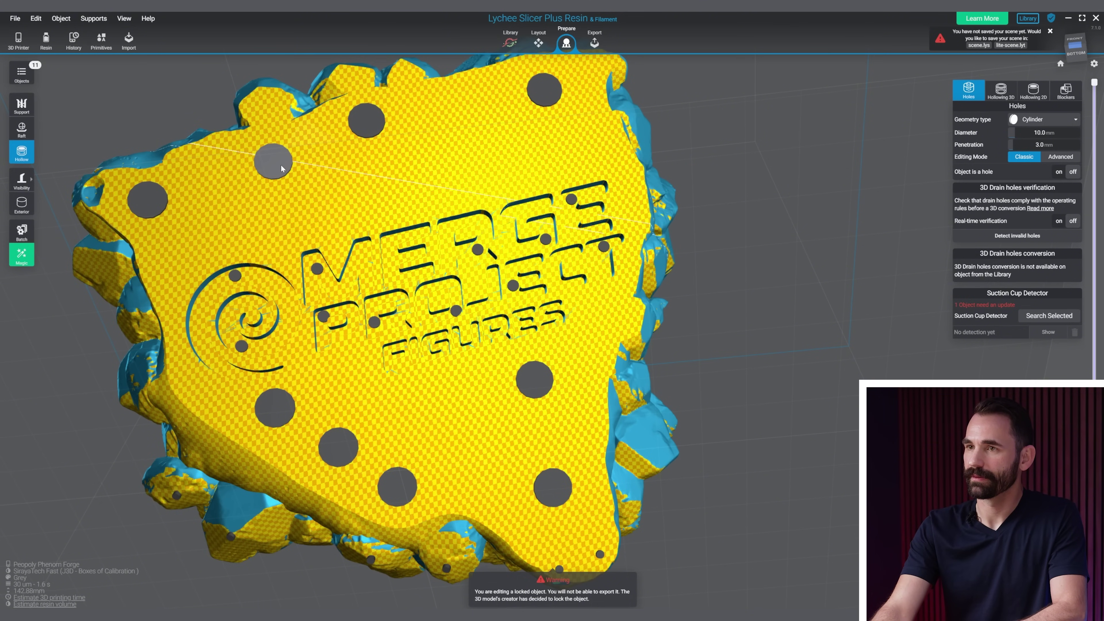
left_click(312, 231)
right_click_drag(437, 411, 497, 264)
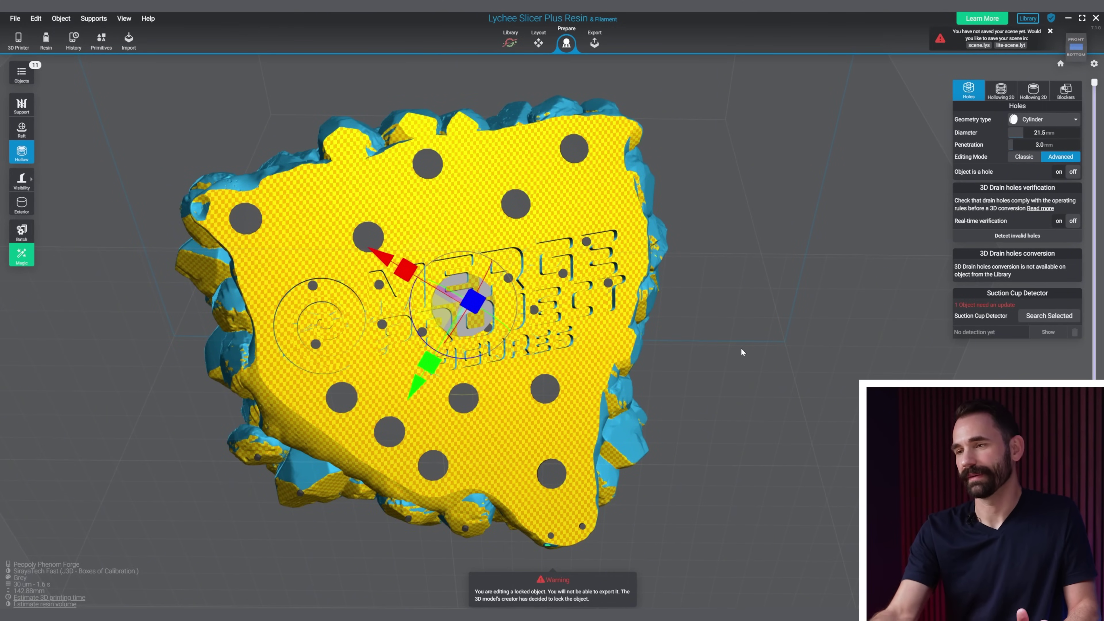
Run the suction cup detector on the base and inspect the marked areas on its rocky upper side
right_click_drag(741, 352, 711, 387)
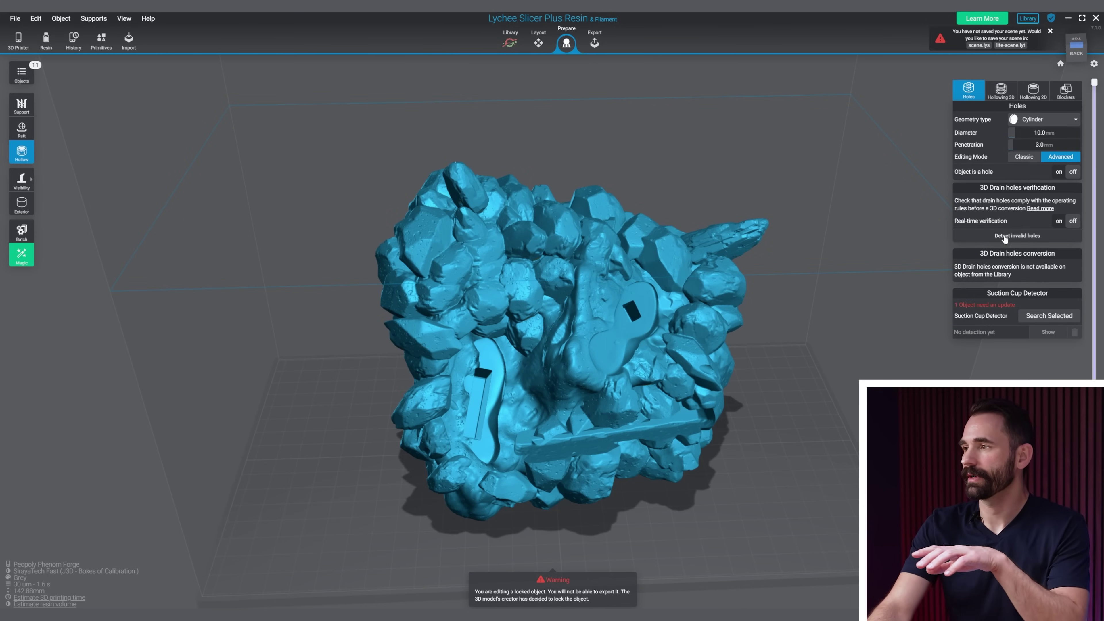
left_click(1042, 317)
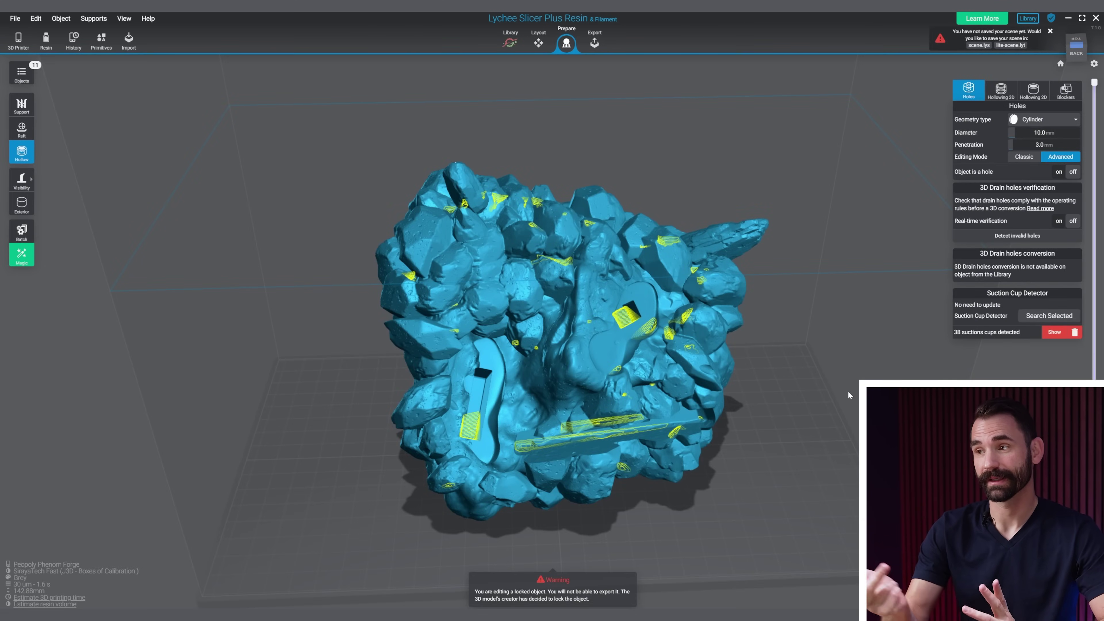
scroll(844, 400, "up", 3)
right_click_drag(834, 411, 808, 384)
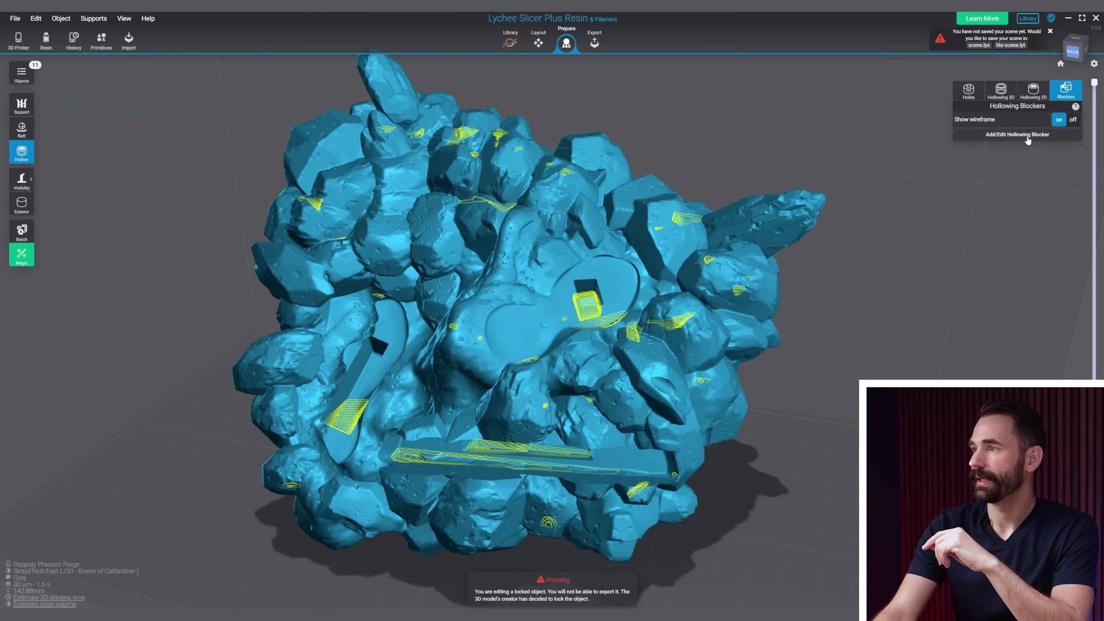
left_click(1028, 139)
left_click_drag(609, 307, 852, 372)
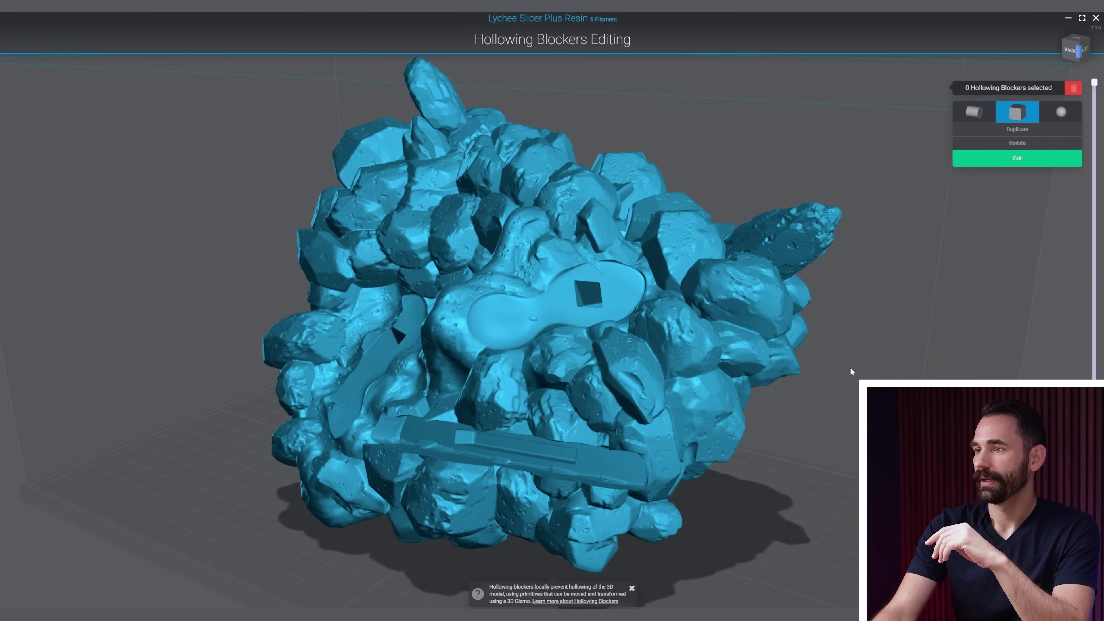
left_click(1025, 164)
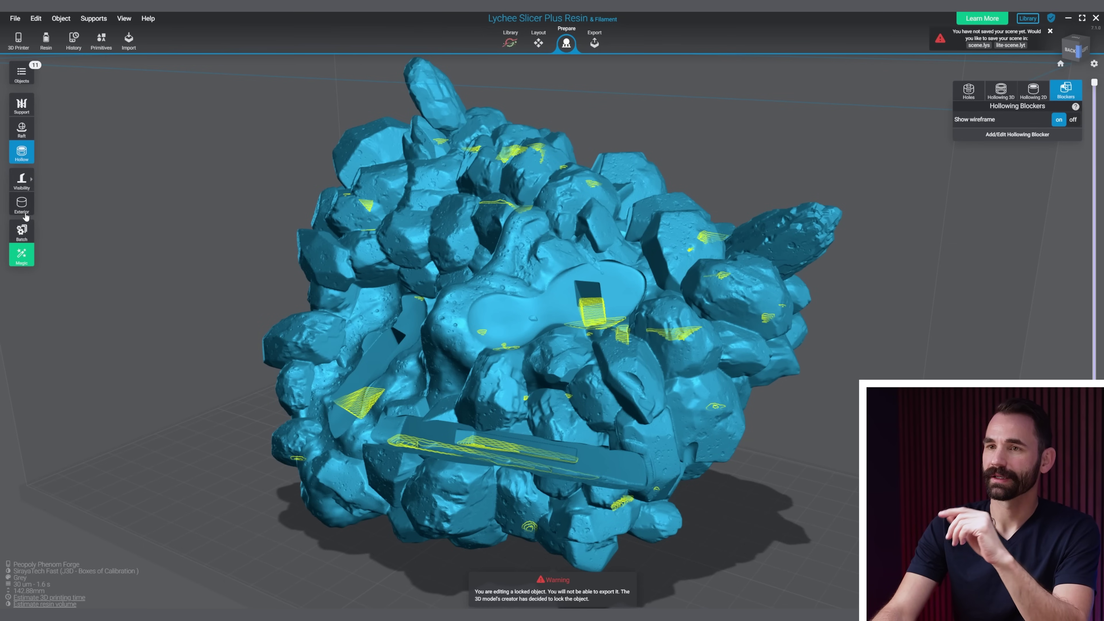
Show the hollowed interior and place a cube hollowing blocker over a low rock nub that has a small drain hole
left_click(22, 204)
left_click_drag(666, 341, 731, 343)
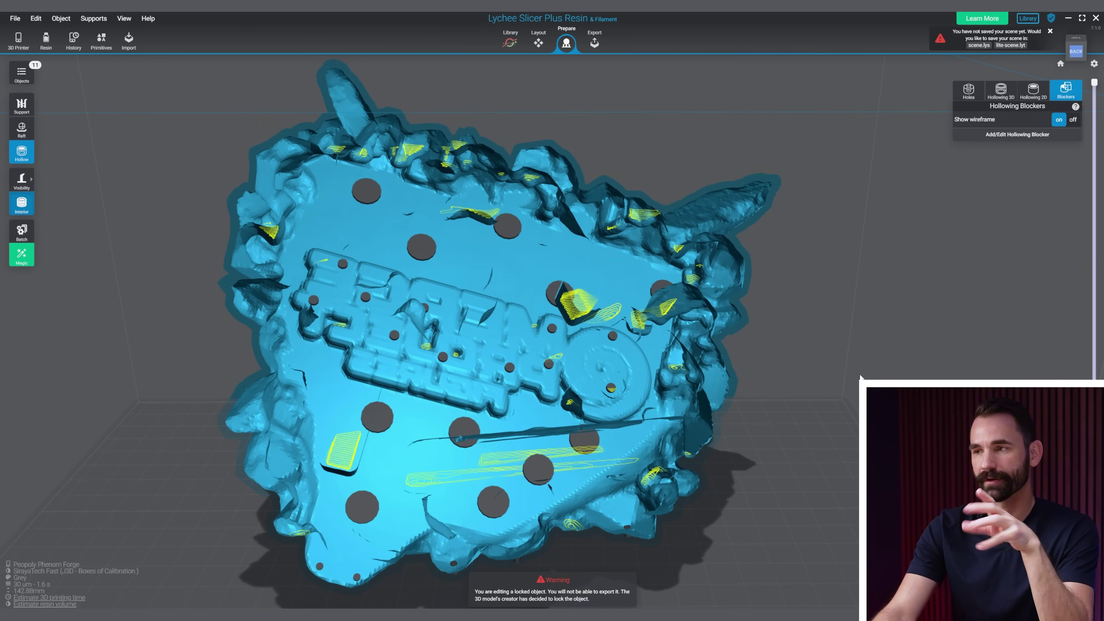
left_click(1017, 135)
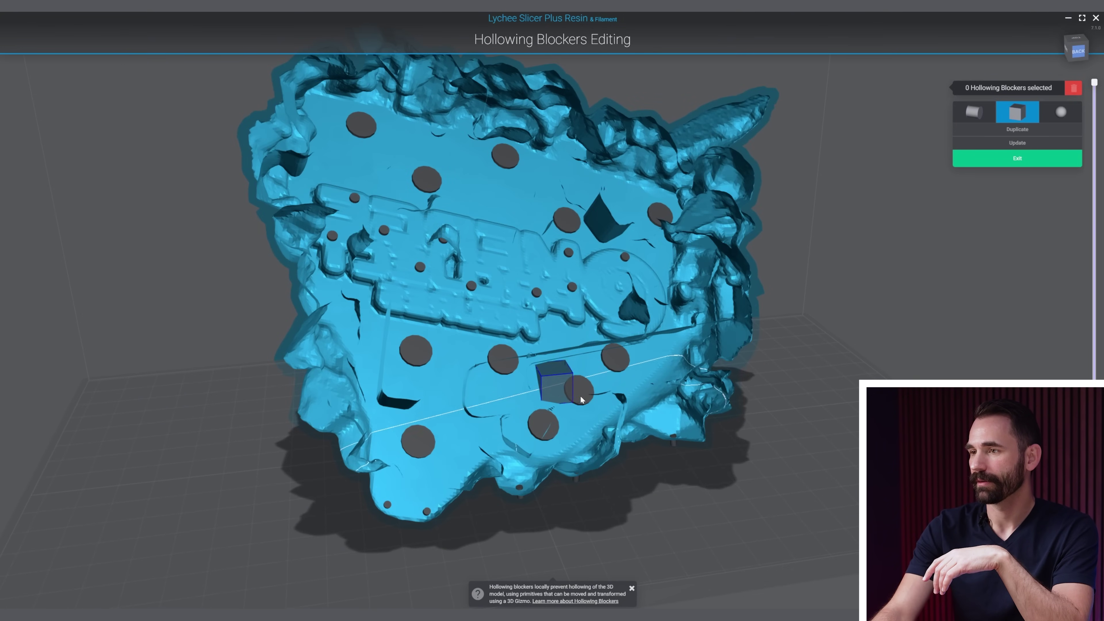
right_click_drag(643, 405, 621, 376)
scroll(547, 513, "up", 4)
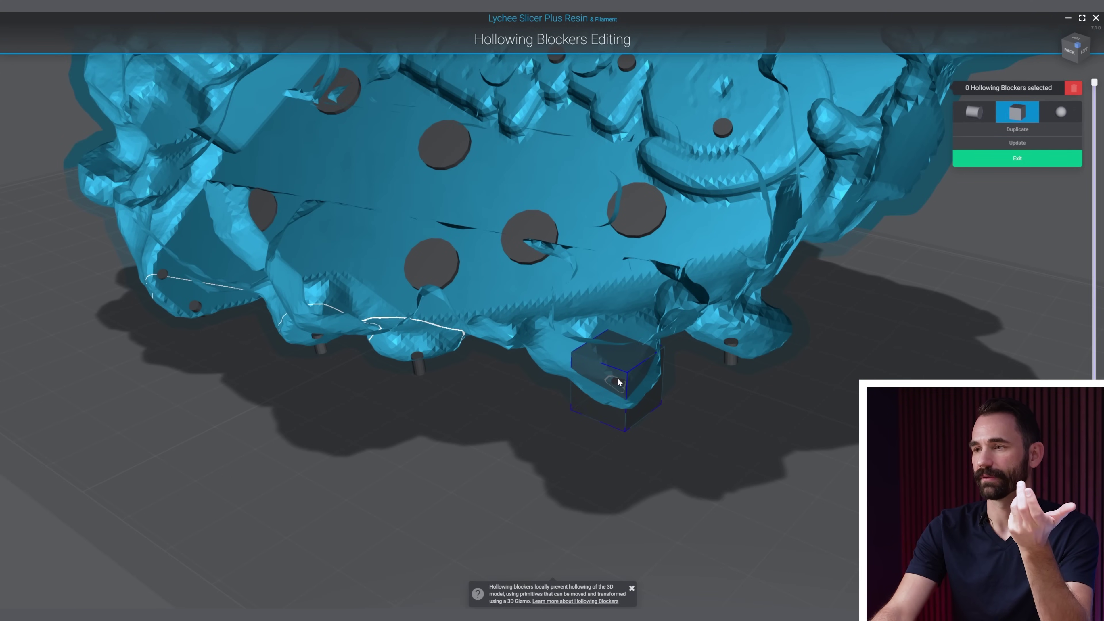
left_click(618, 382)
Stretch the cube blocker so that it encloses the whole low rock nub, and check its fit from several sides
right_click_drag(737, 419, 710, 372)
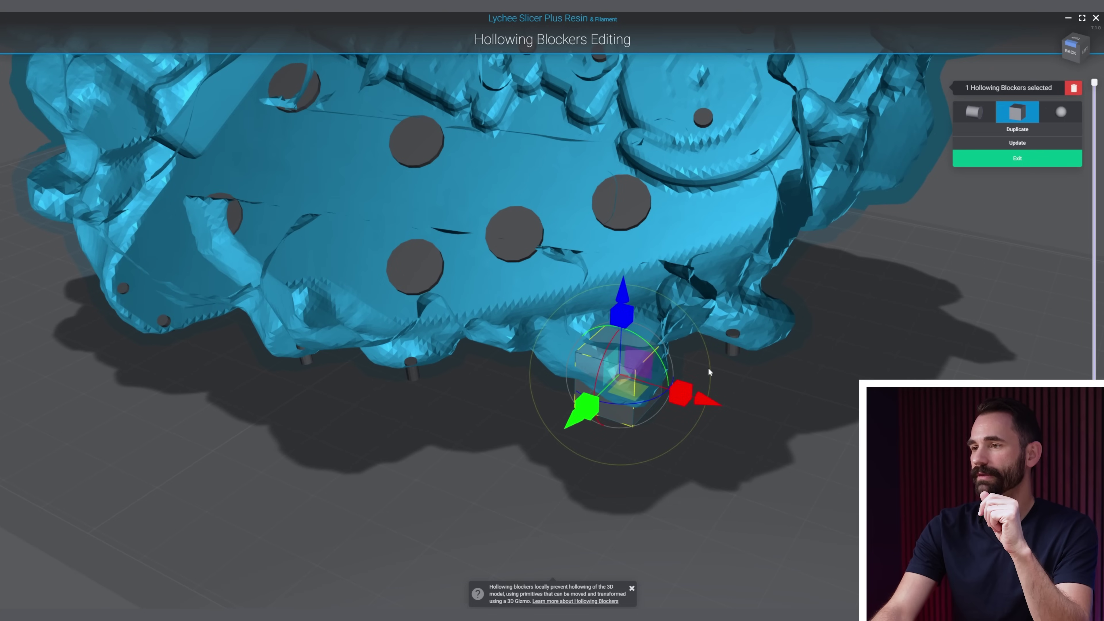
left_click_drag(571, 405, 542, 437)
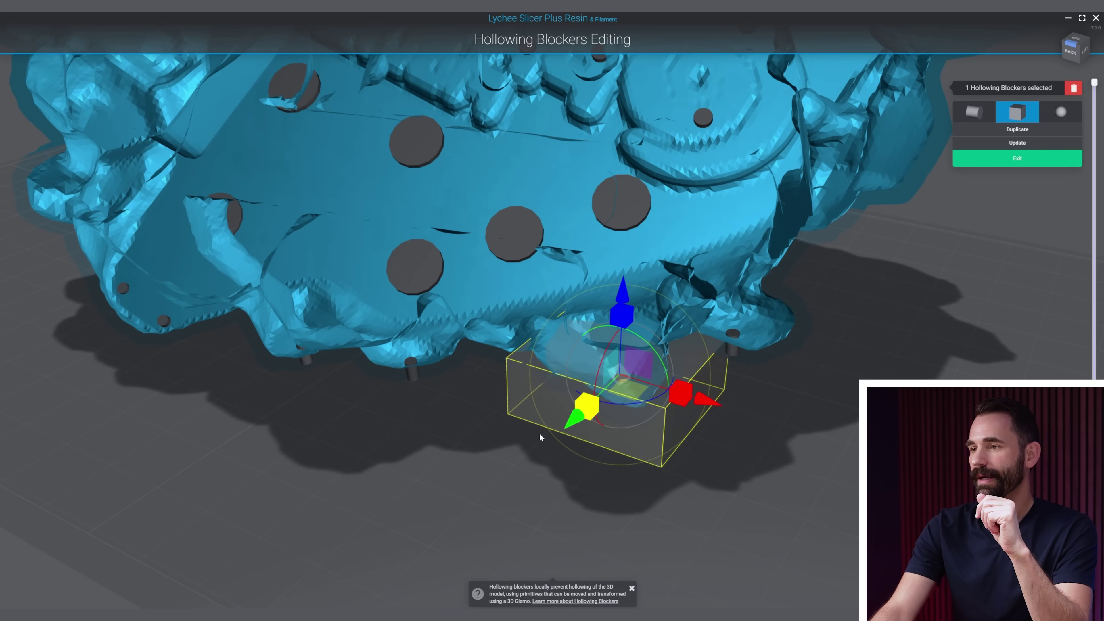
right_click_drag(542, 454, 650, 344)
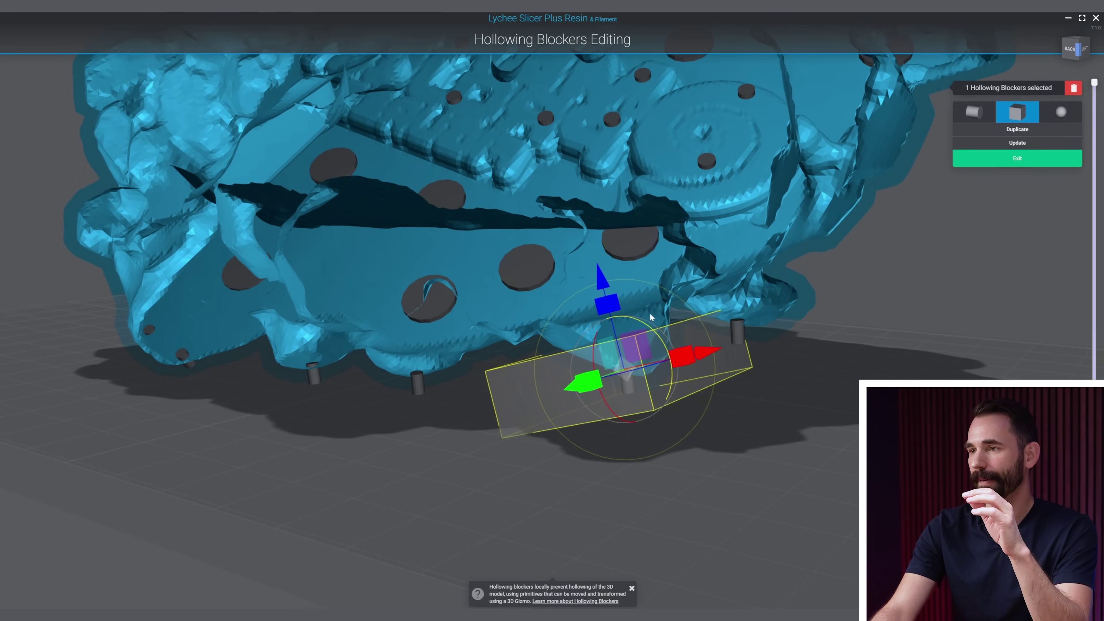
right_click_drag(796, 338, 652, 408)
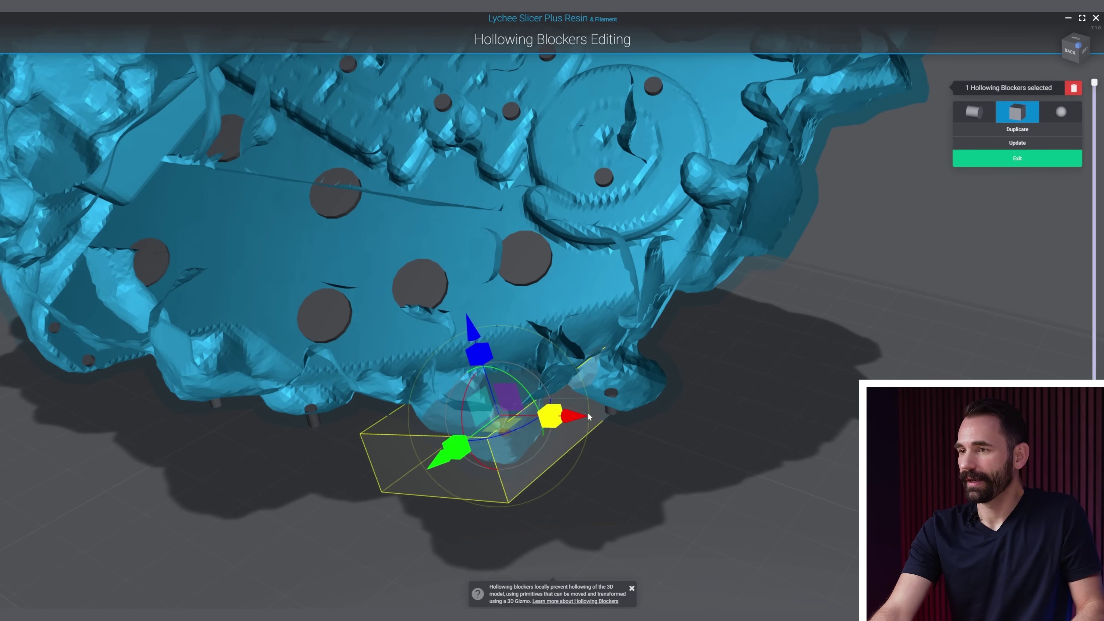
Place a second cube hollowing blocker over the neighbouring rock nub with a drain hole
left_click(642, 393)
left_click(628, 395)
right_click_drag(628, 395, 693, 383)
right_click_drag(606, 401, 667, 458)
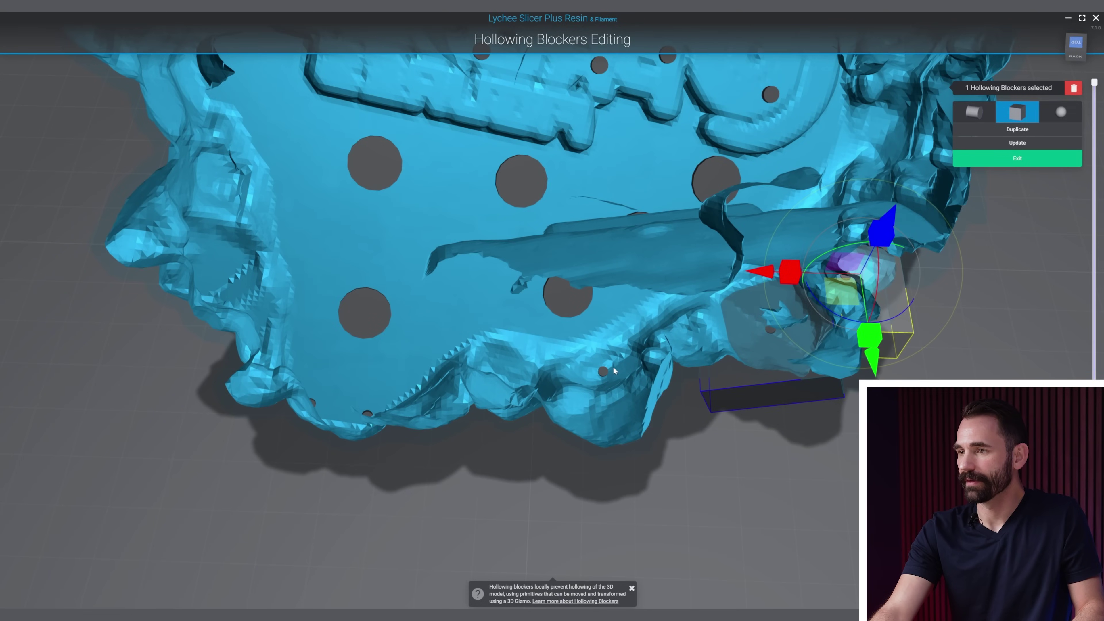
Rebuild the hollowing with the two rock nub blockers and leave blocker editing
right_click_drag(612, 366, 826, 391)
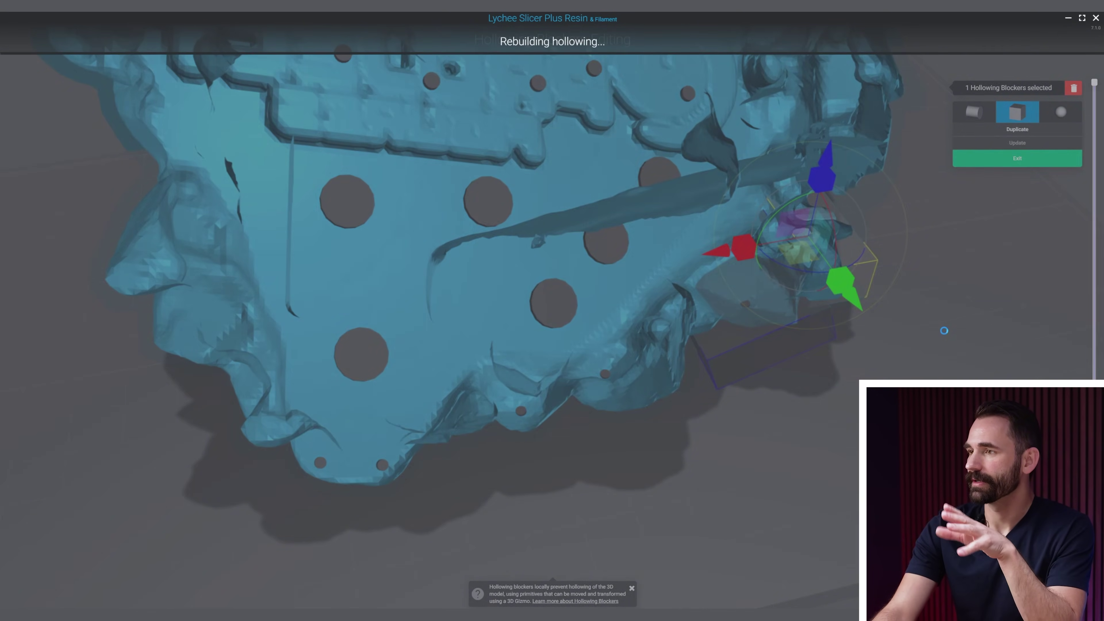
right_click_drag(949, 333, 890, 279)
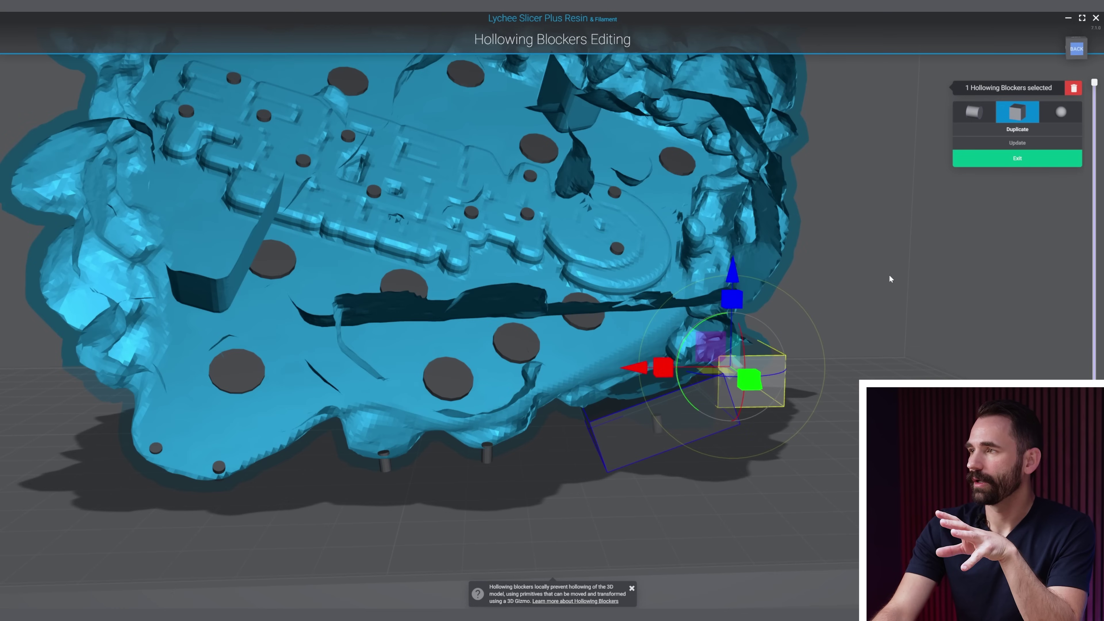
left_click(990, 159)
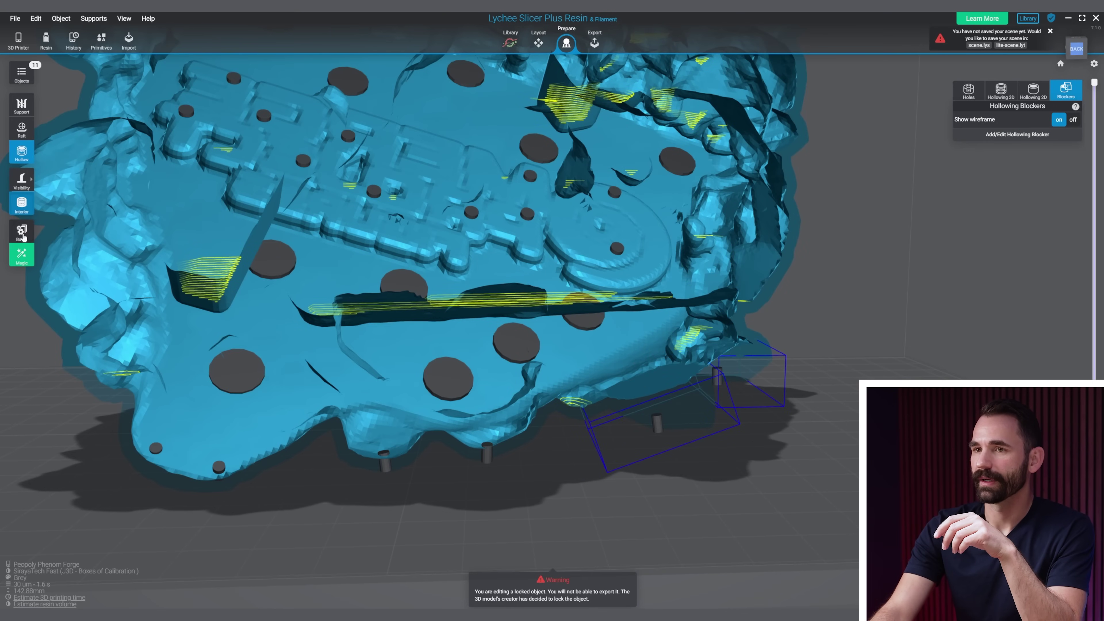
Delete the two small drain holes inside the blocked rock nubs
right_click_drag(913, 305, 932, 205)
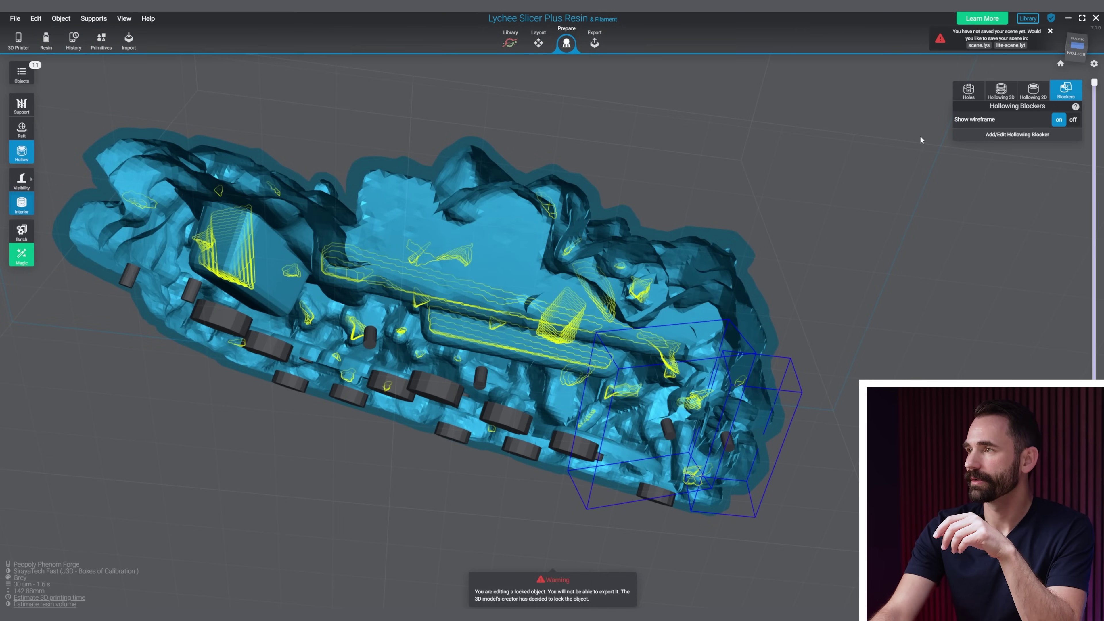
left_click(965, 89)
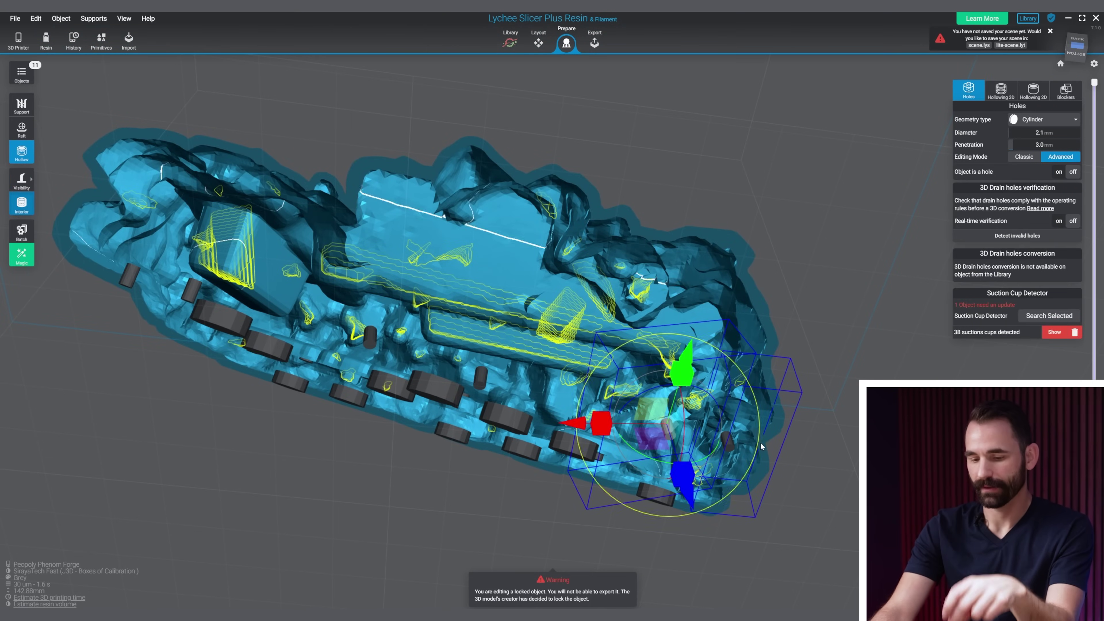
key("Delete")
right_click_drag(762, 447, 789, 474)
left_click(747, 406)
key("Delete")
Rerun the suction cup detector with both nubs blocked and examine the marked areas in the interior and on the outer surface
left_click(1001, 90)
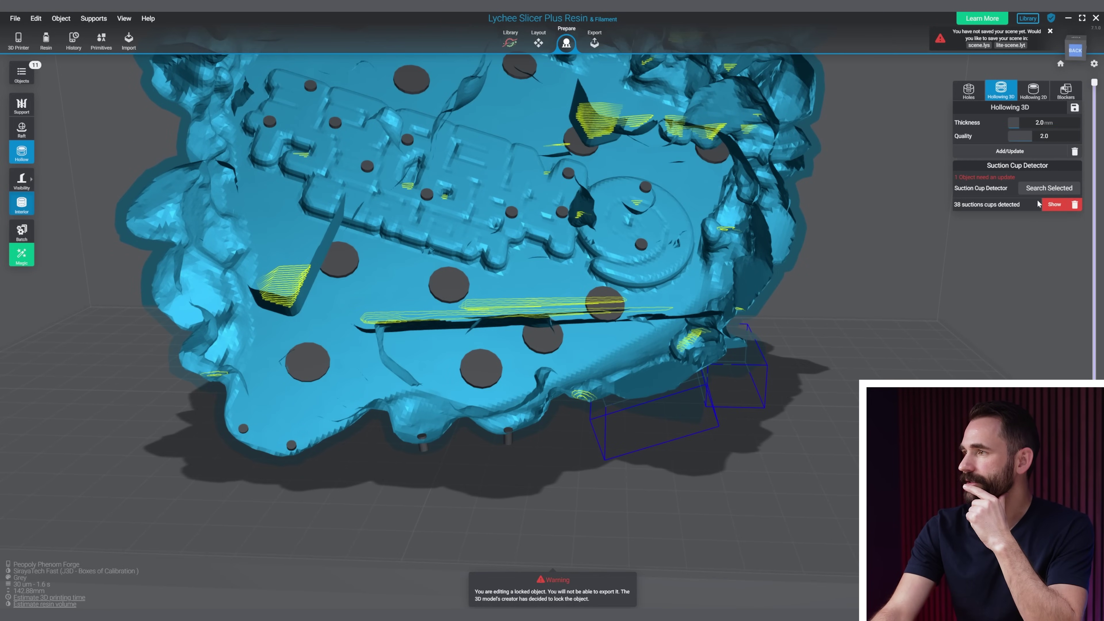
left_click(1050, 188)
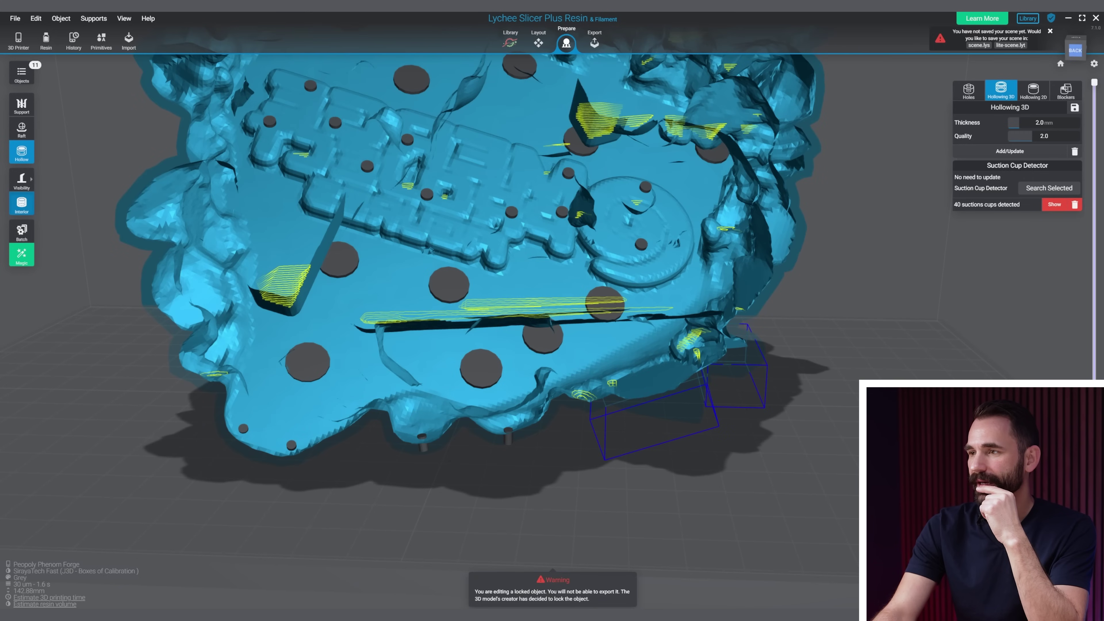
right_click_drag(574, 400, 592, 302)
scroll(592, 302, "up", 3)
right_click_drag(585, 263, 492, 365)
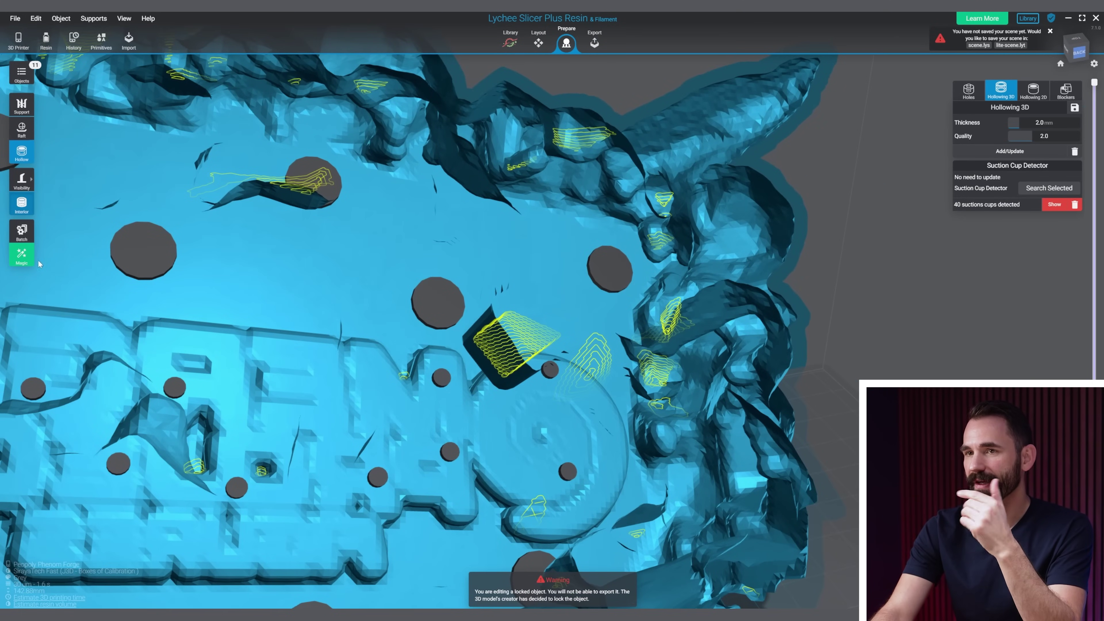
left_click(25, 205)
right_click_drag(739, 354, 520, 381)
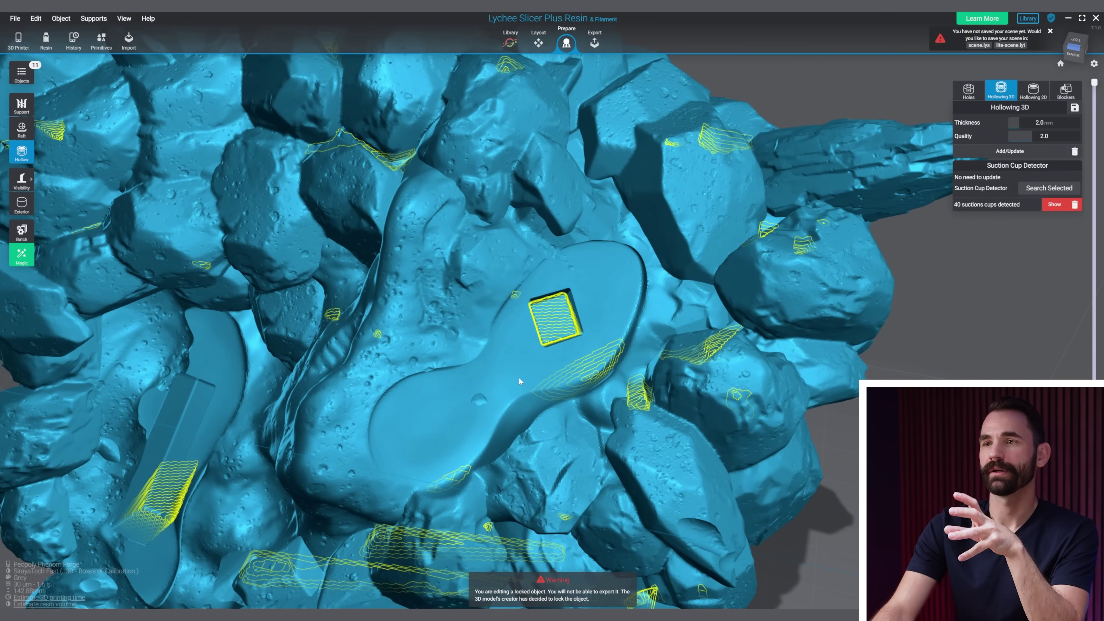
Place a cube hollowing blocker over the square peg socket in the footprint and enlarge it around the socket
left_click(1066, 91)
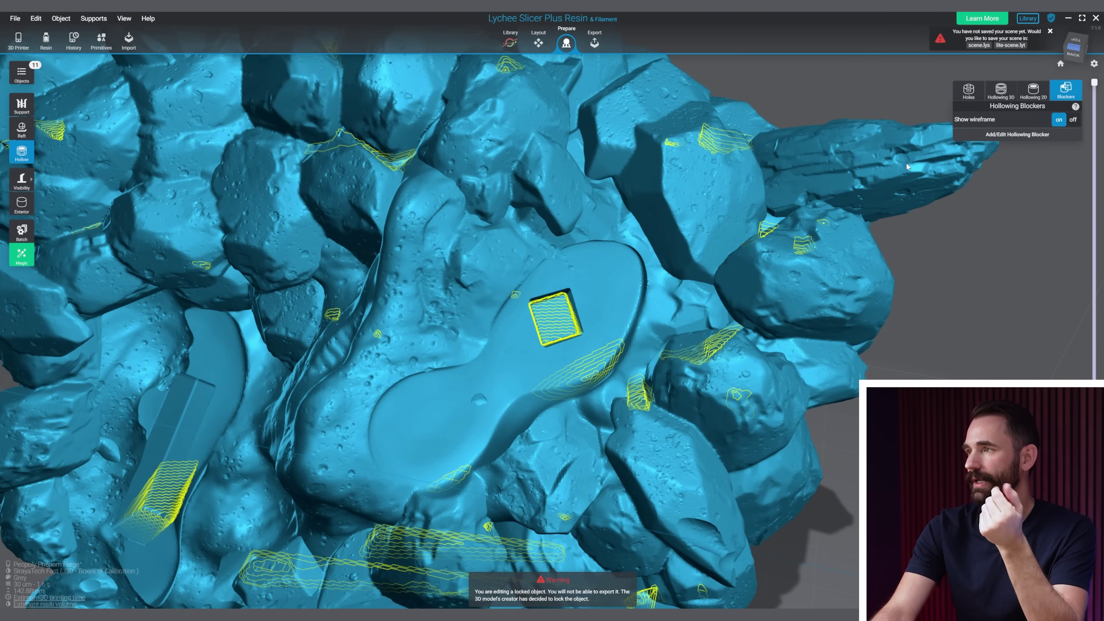
left_click(1028, 136)
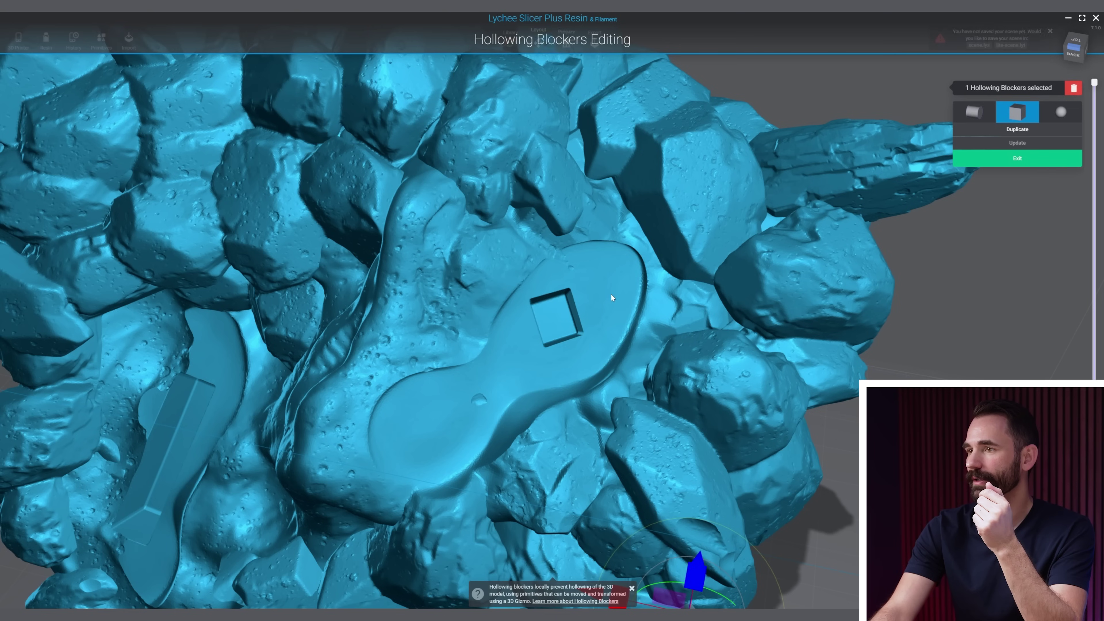
left_click(557, 318)
right_click_drag(557, 319, 487, 318)
left_click_drag(618, 274, 621, 235)
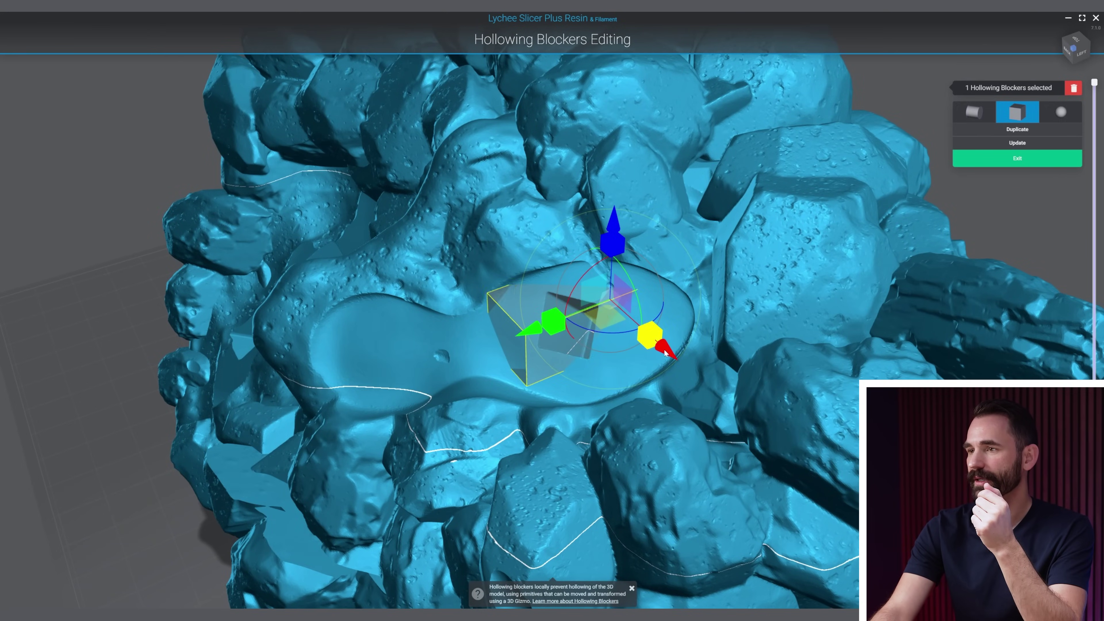
Rebuild the hollowing with the footprint socket blocker and leave blocker editing
left_click(1000, 143)
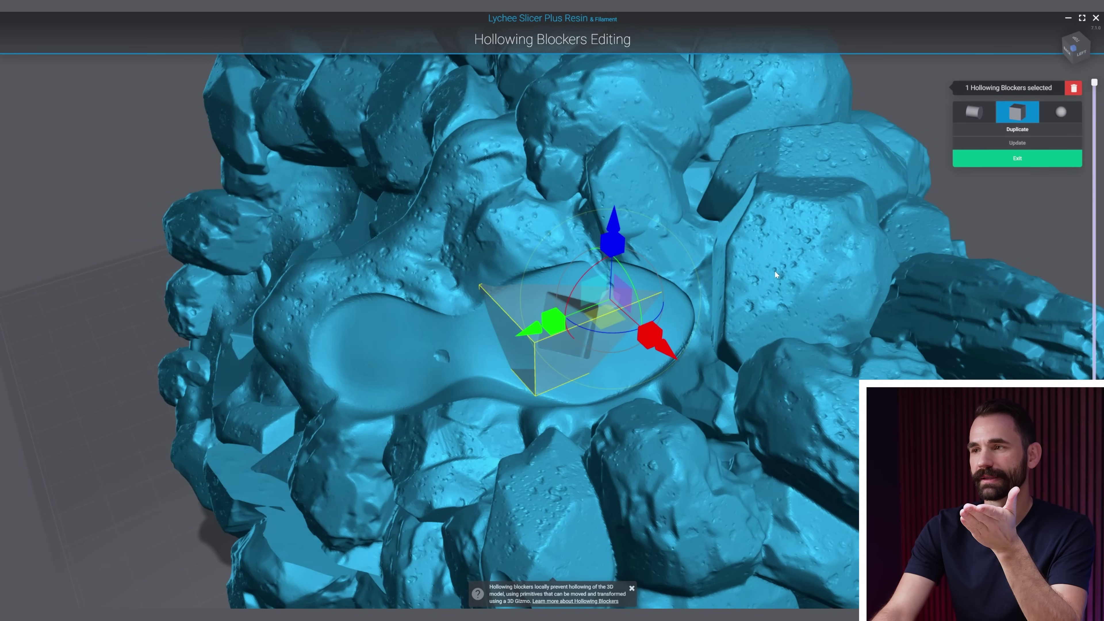
right_click_drag(775, 270, 842, 240)
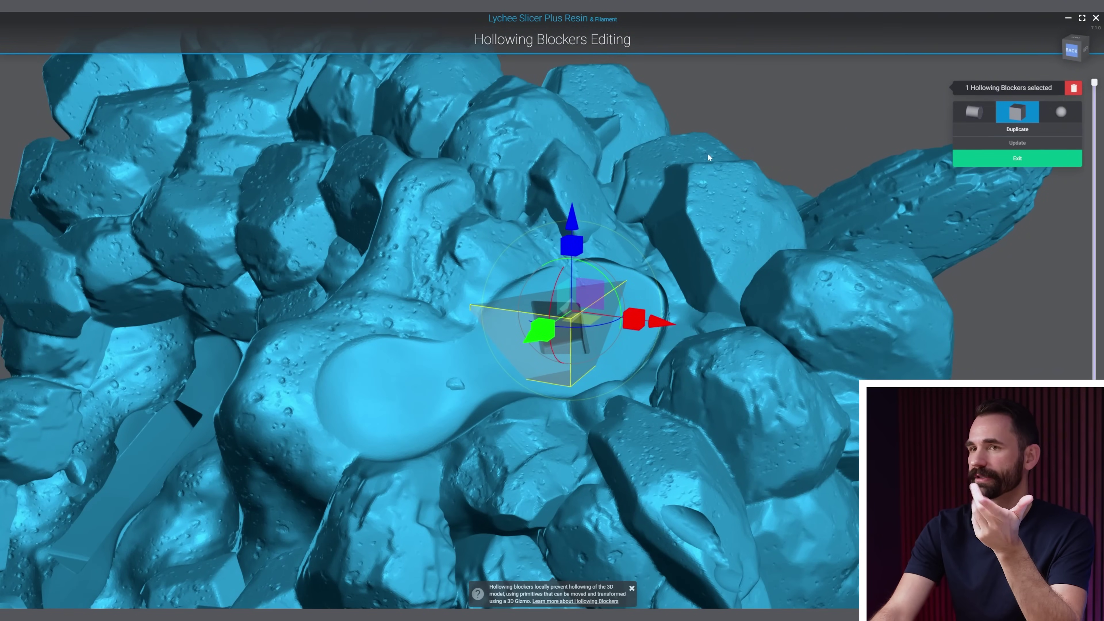
left_click(1032, 164)
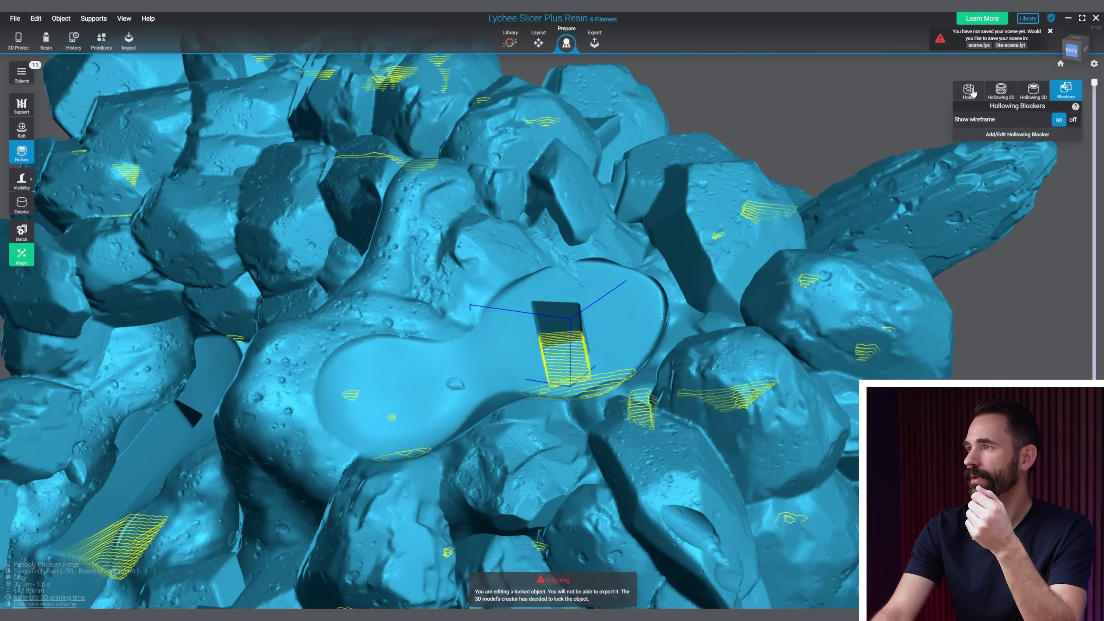
Run the suction cup detector again and examine the blocked footprint socket from inside the hollowed model
left_click(1000, 91)
left_click(1039, 188)
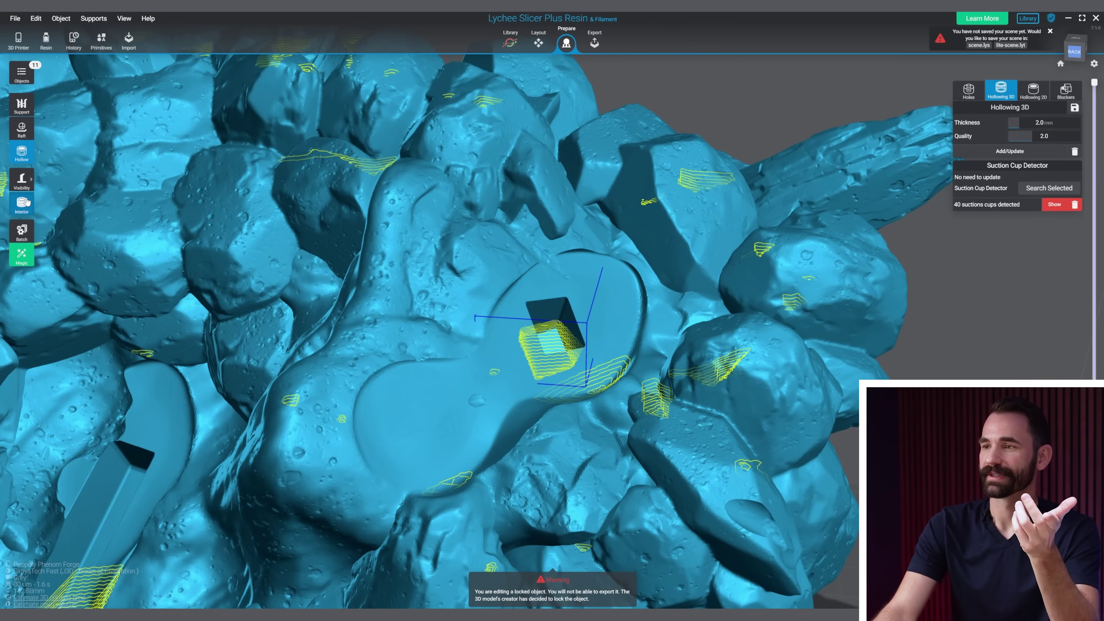
left_click(27, 202)
right_click_drag(739, 305, 634, 249)
scroll(827, 193, "up", 5)
scroll(444, 358, "up", 3)
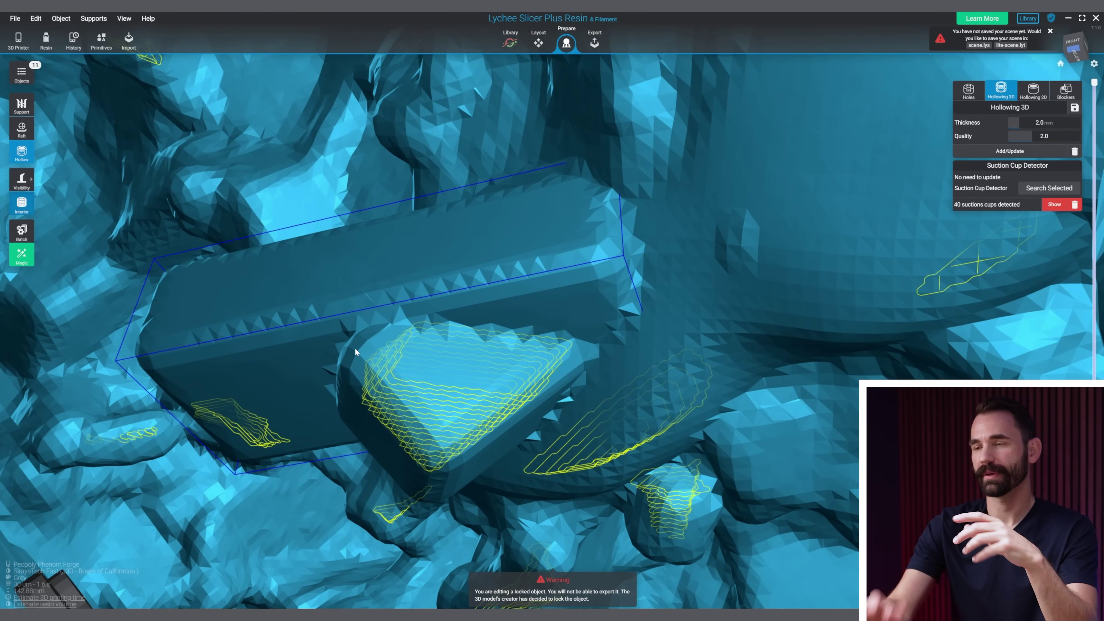
Delete the hollowing blocker around the footprint socket and rebuild the hollowing without it
right_click_drag(415, 346, 461, 296)
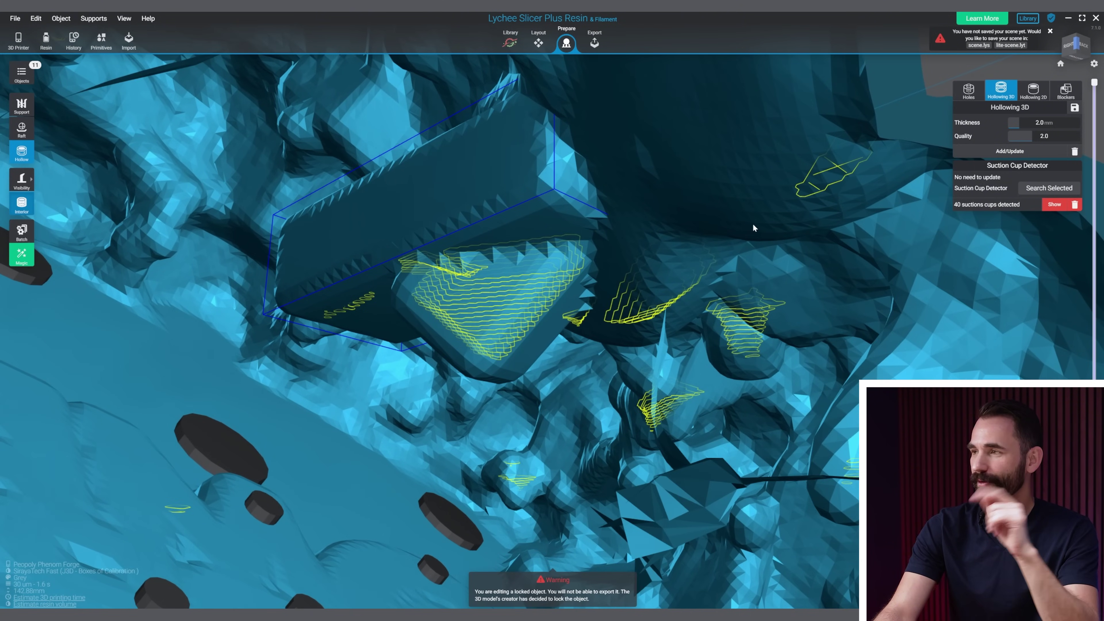
left_click(1066, 92)
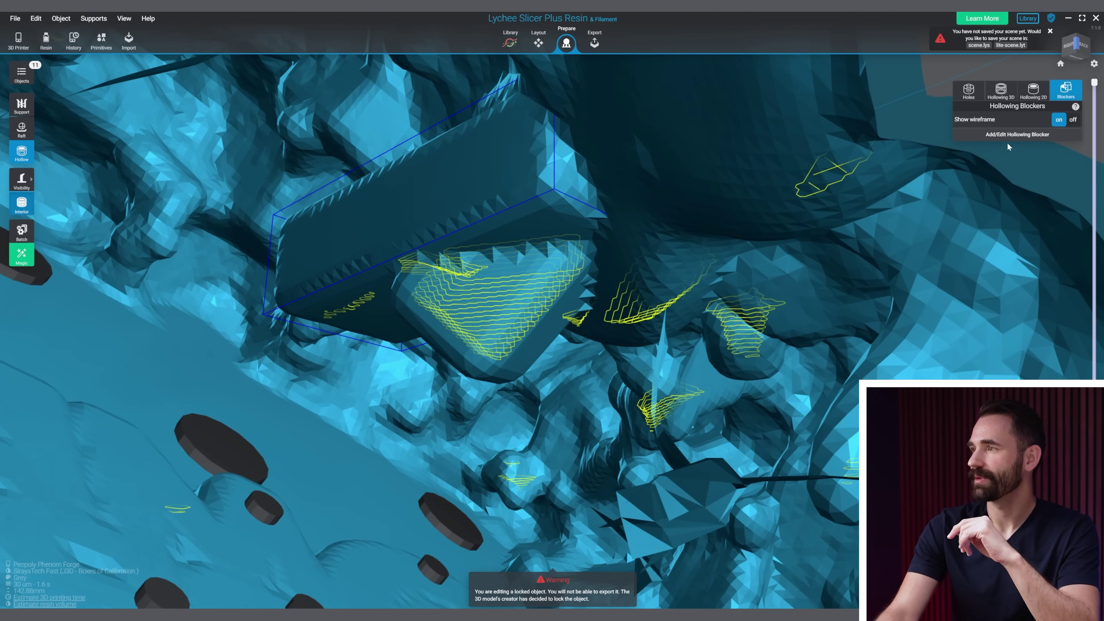
left_click(1017, 134)
right_click_drag(486, 223, 463, 168)
key("Delete")
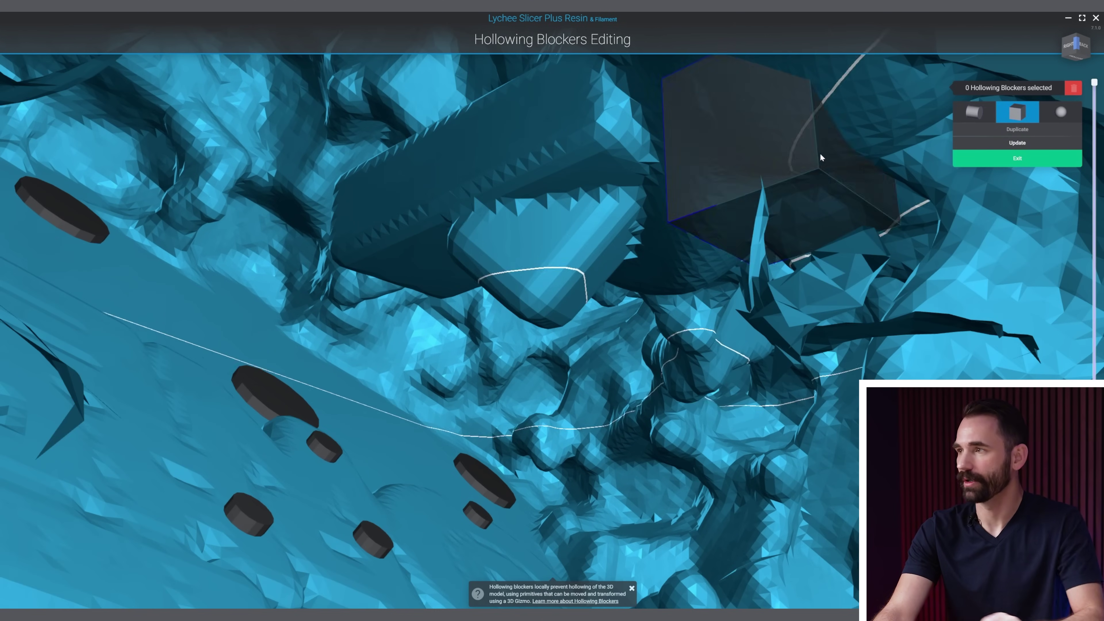
left_click(1016, 145)
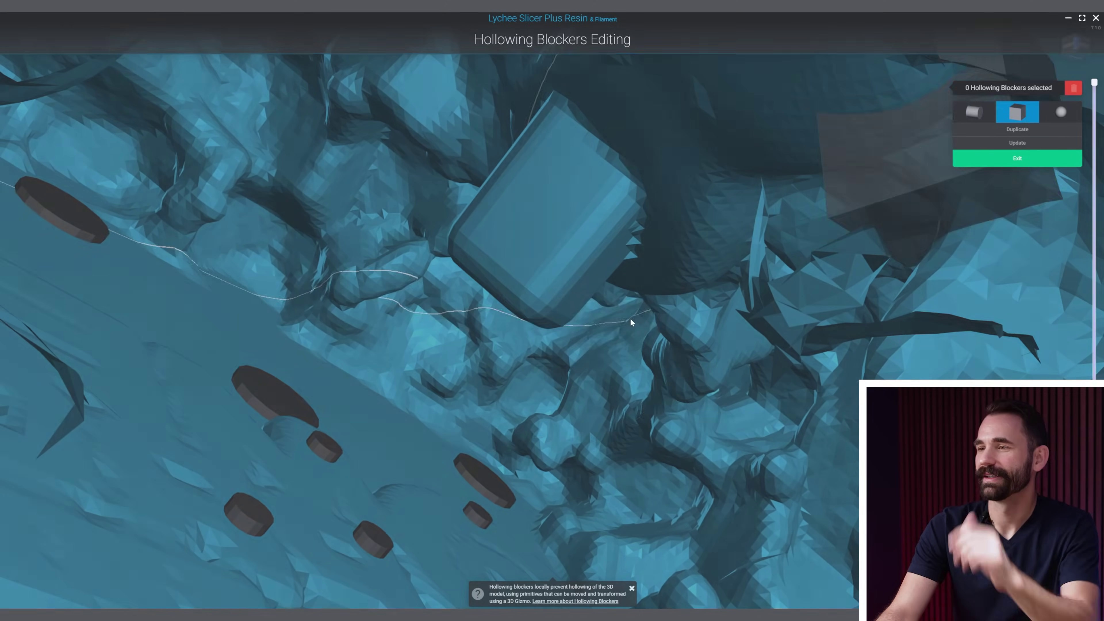
Place a cube hollowing blocker beneath the footprint socket block, rotate it to match, and lengthen it down to the floor as a pillar
right_click_drag(631, 320, 470, 297)
left_click(491, 293)
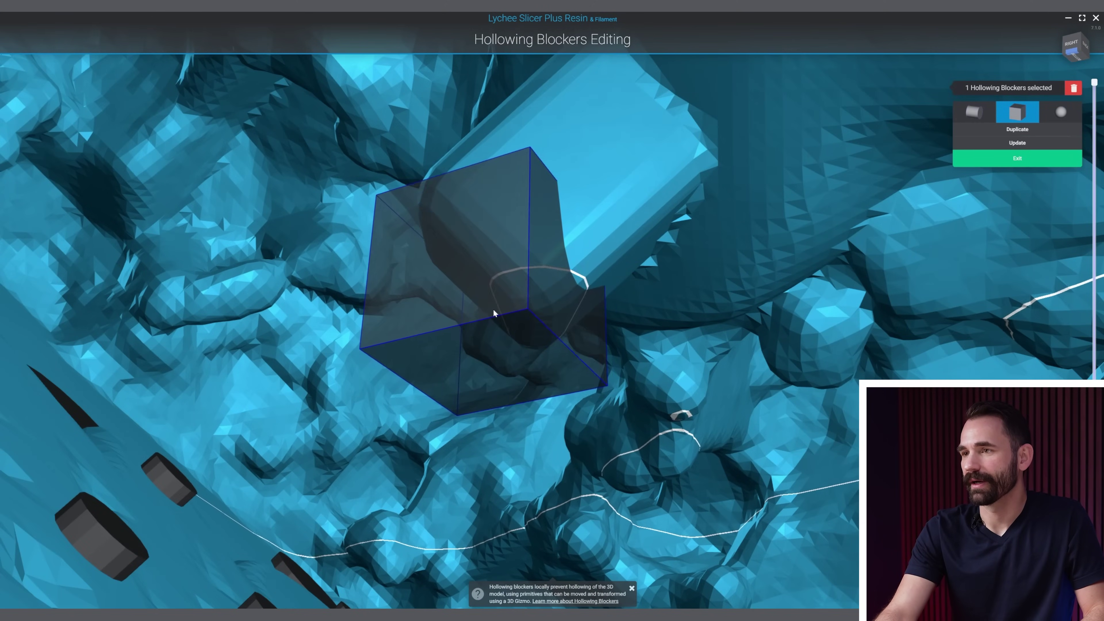
left_click_drag(542, 317, 561, 302)
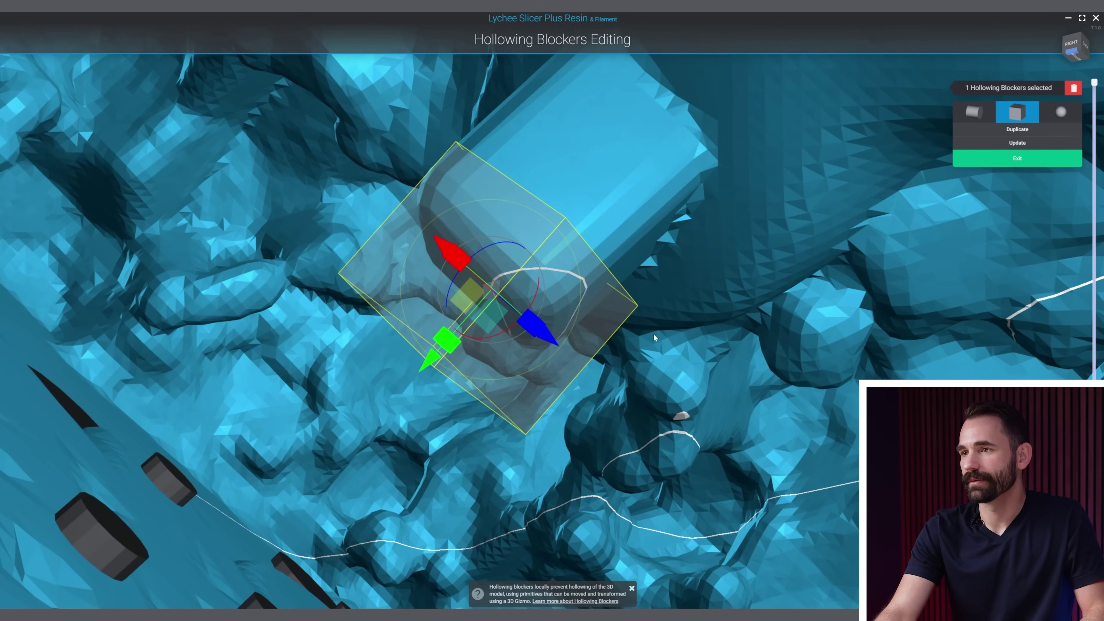
right_click_drag(654, 334, 652, 374)
left_click_drag(538, 242, 642, 209)
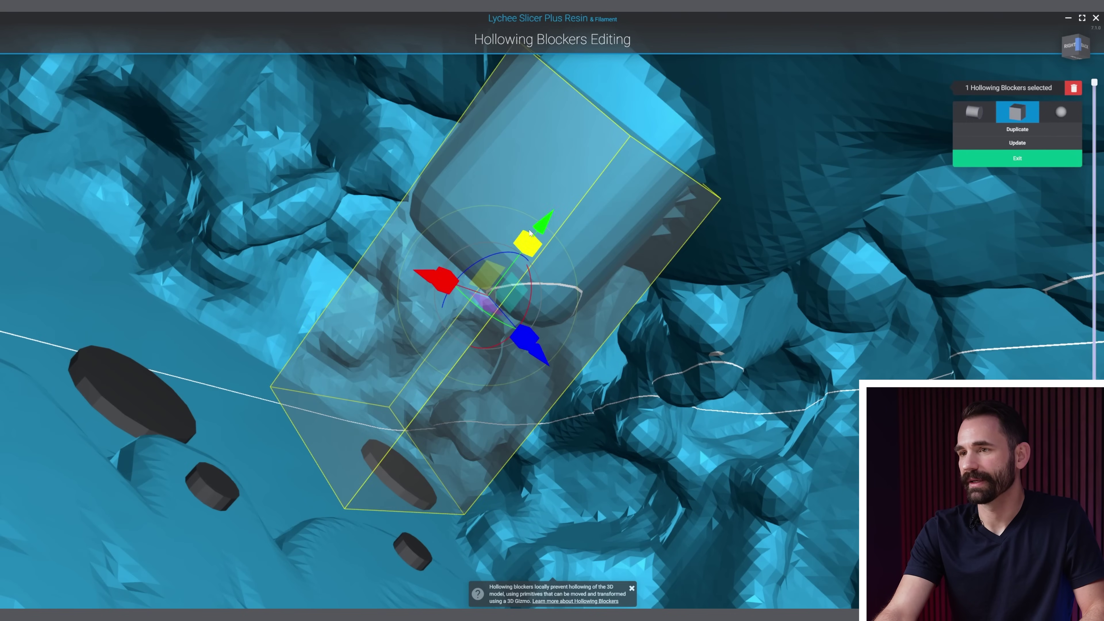
left_click_drag(530, 233, 415, 300)
left_click_drag(436, 354, 479, 321)
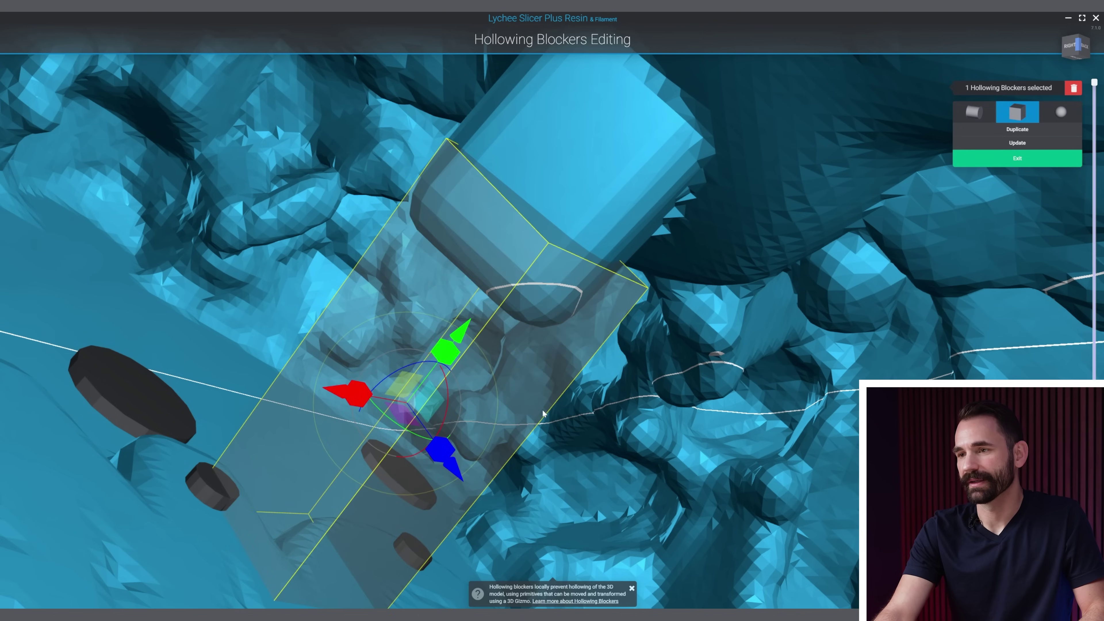
Slim the pillar blocker so it is narrower than the socket block above it
right_click_drag(543, 414, 409, 416)
left_click_drag(400, 421, 456, 432)
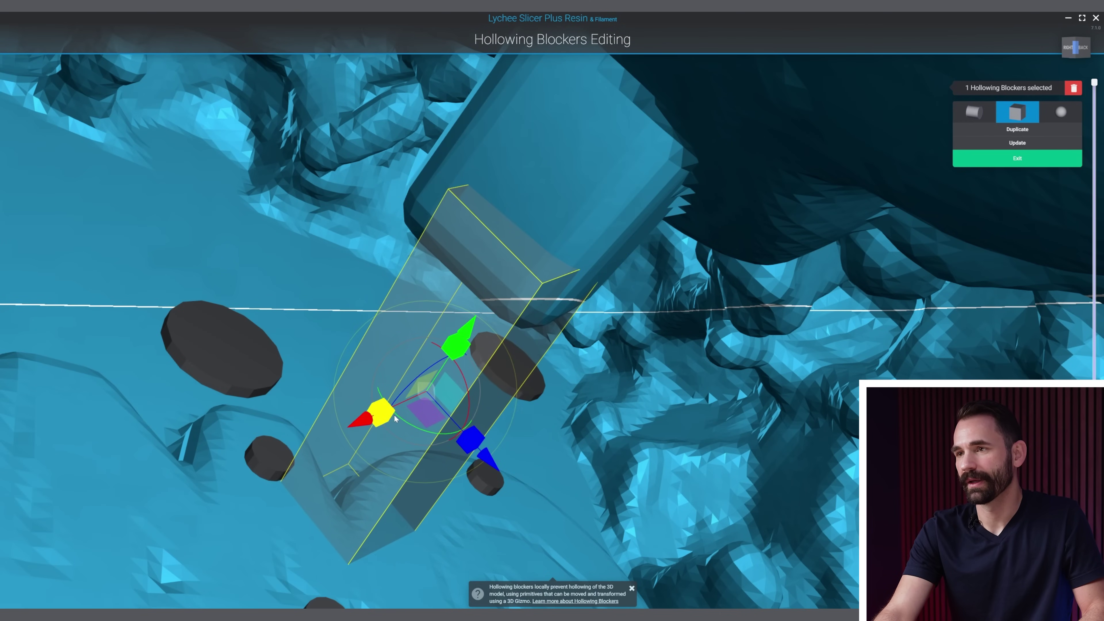
right_click_drag(378, 417, 443, 414)
left_click_drag(534, 364, 534, 355)
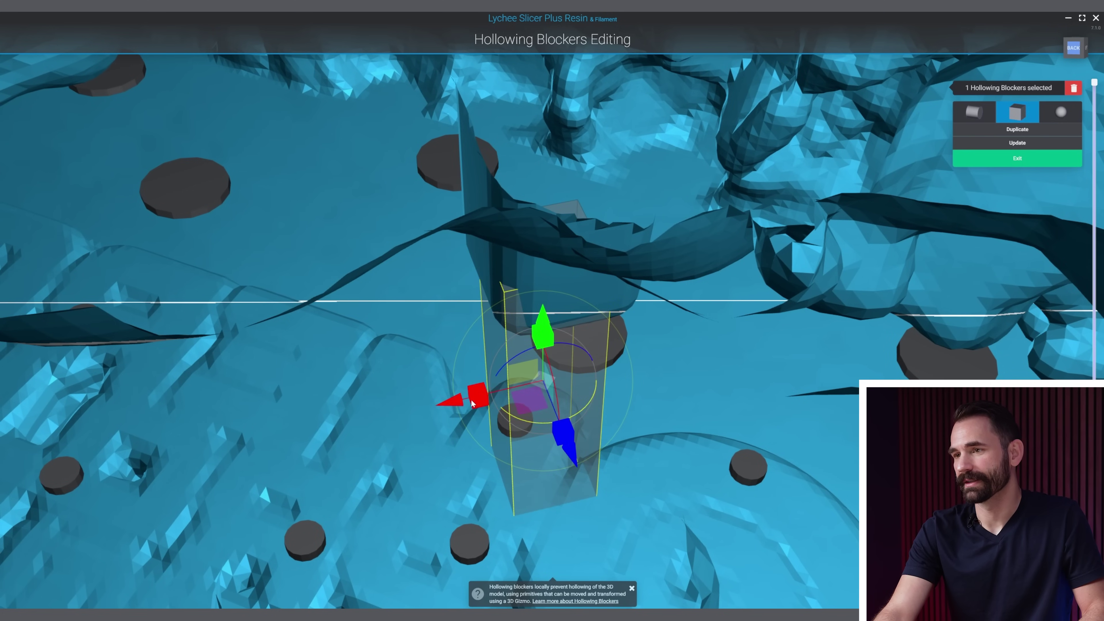
key("Escape")
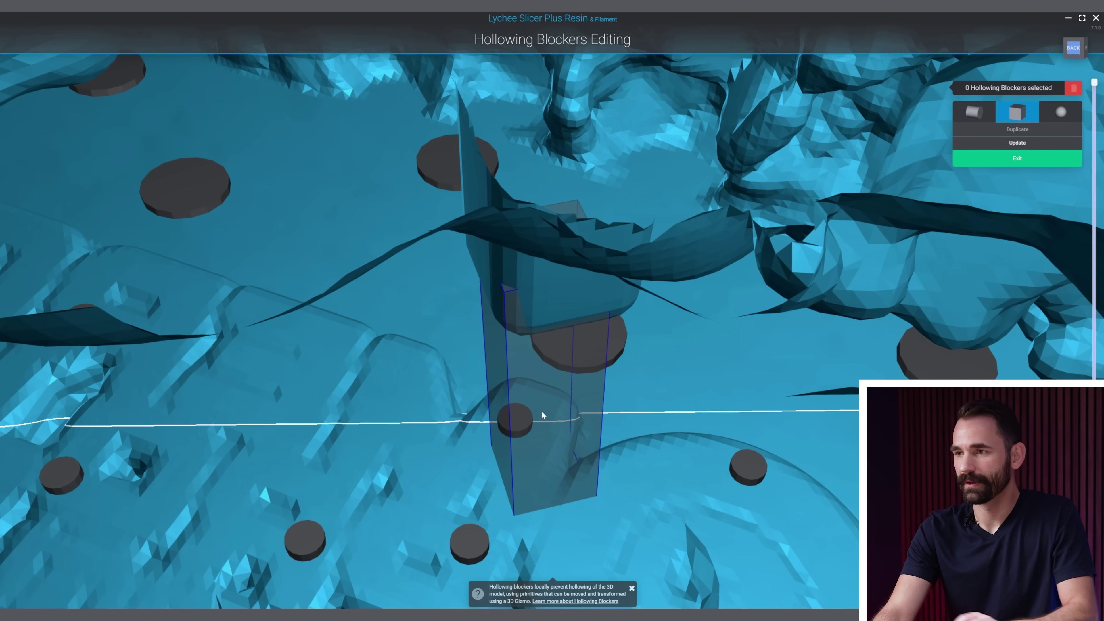
left_click(517, 402)
left_click_drag(448, 409, 463, 407)
scroll(756, 418, "up", 2)
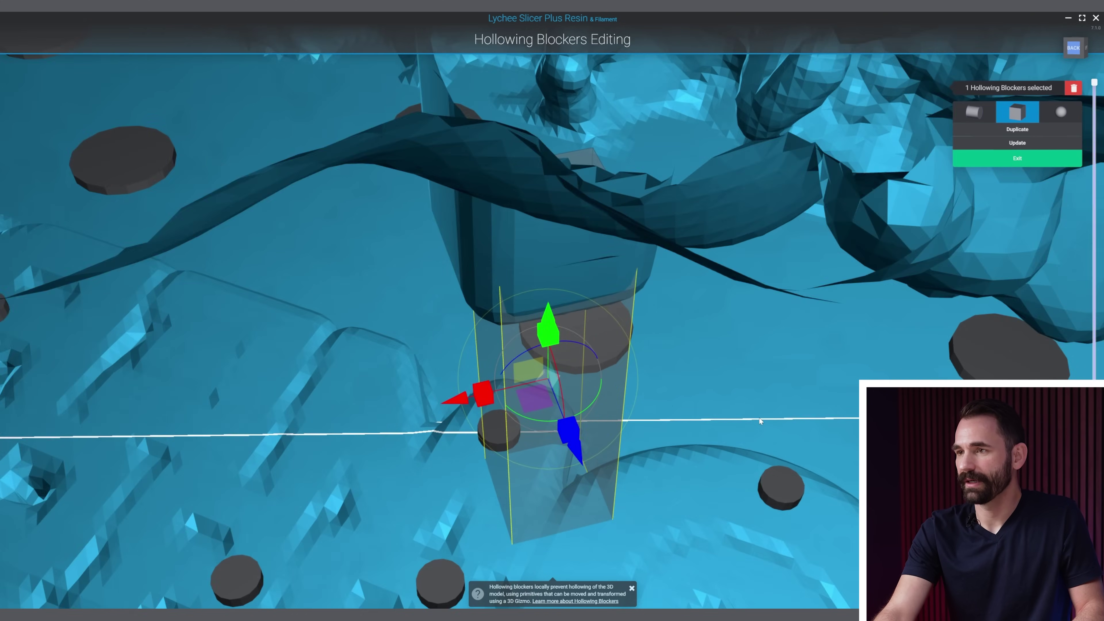
Fine-tune the pillar blocker under the socket block, rebuild the hollowing with it, and leave blocker editing
right_click_drag(761, 422, 710, 374)
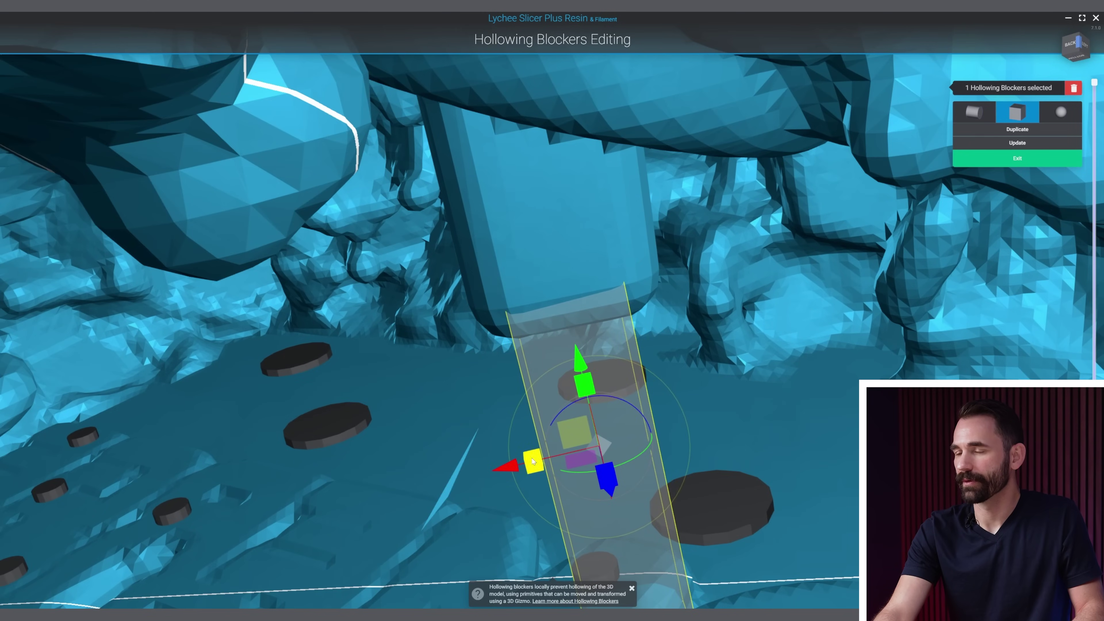
right_click_drag(505, 446, 637, 471)
left_click_drag(472, 463, 446, 444)
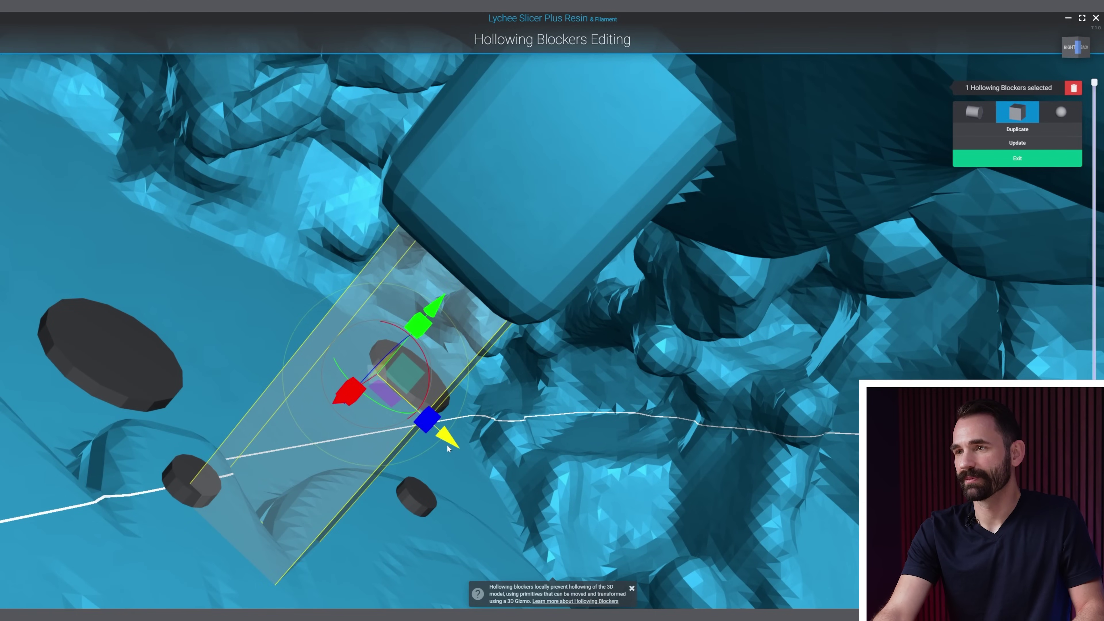
right_click_drag(446, 445, 586, 405)
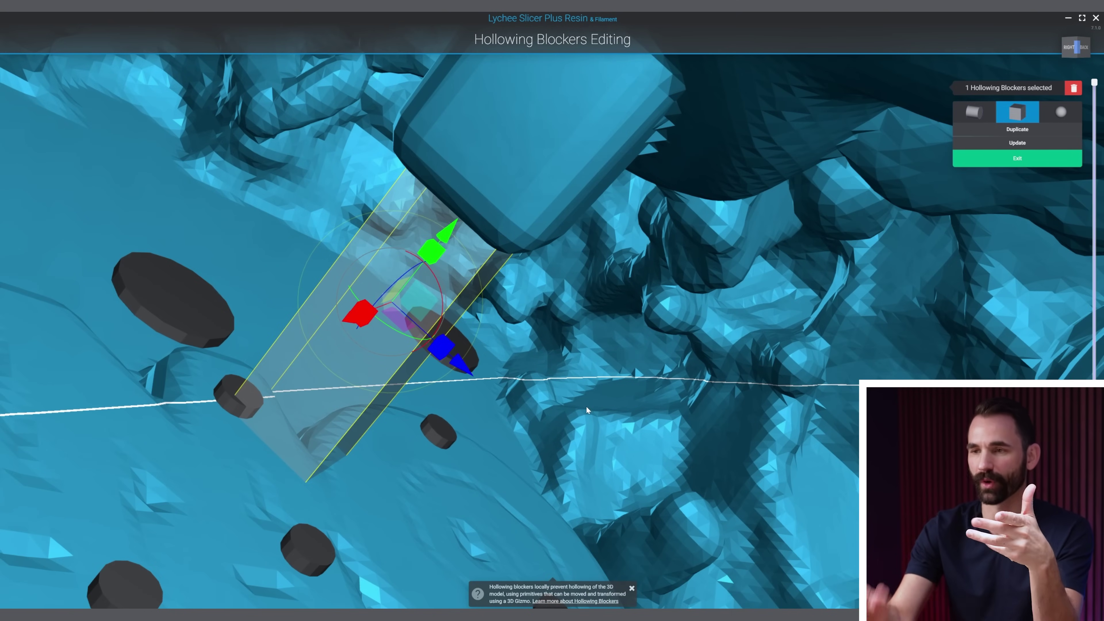
left_click(1008, 143)
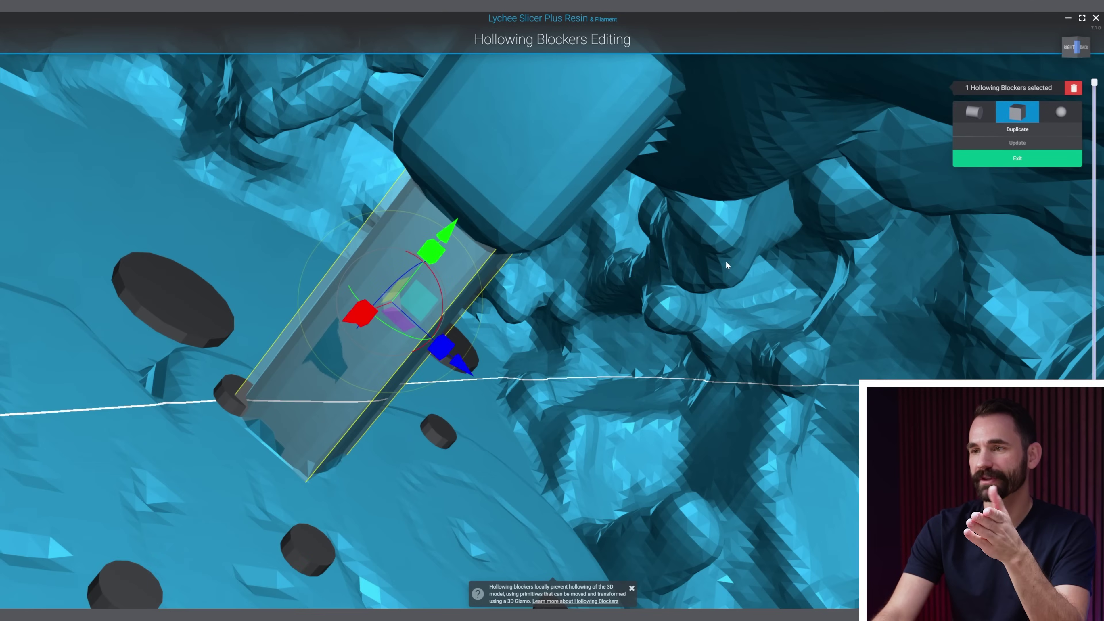
right_click_drag(727, 263, 213, 380)
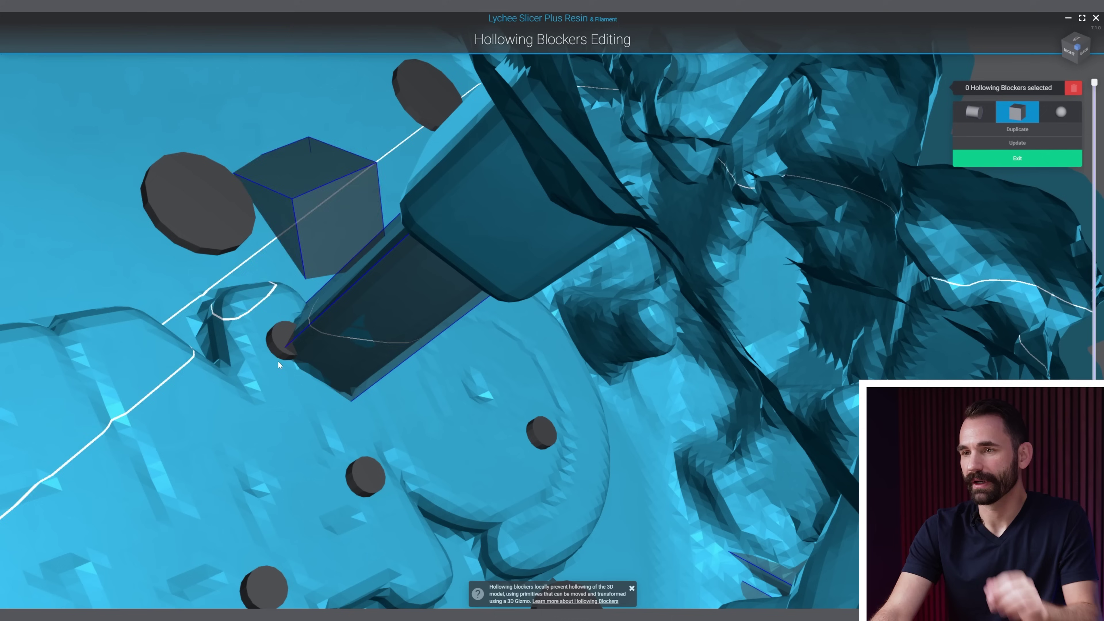
left_click(1051, 161)
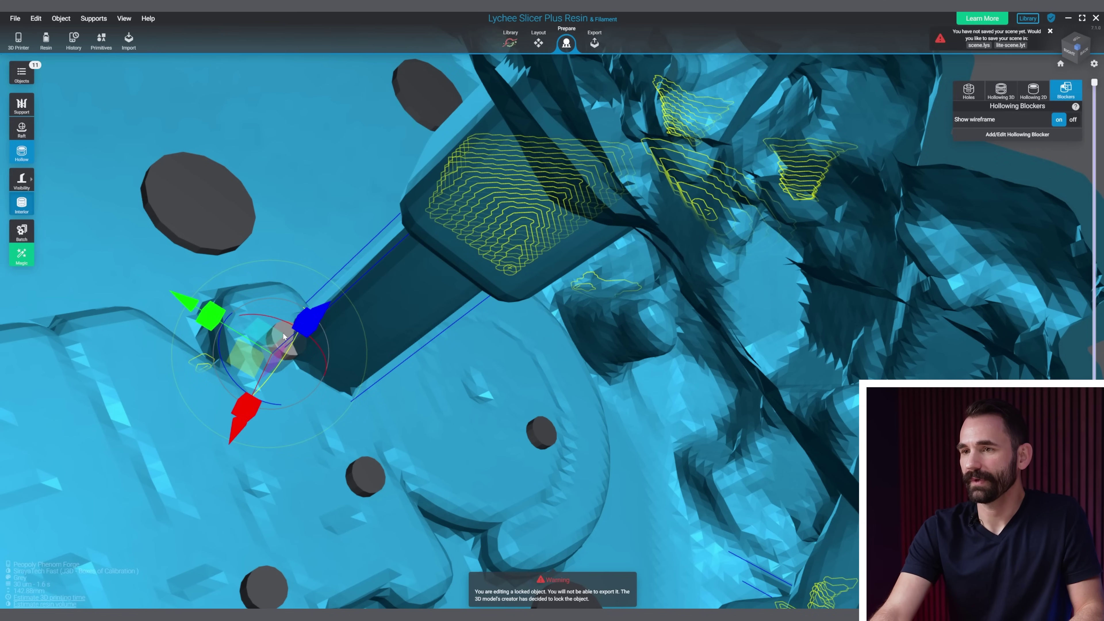
Move the small drain hole beside the new pillar farther away from the pillar's base
left_click_drag(252, 365, 110, 372)
scroll(510, 402, "down", 2)
right_click_drag(511, 402, 306, 307)
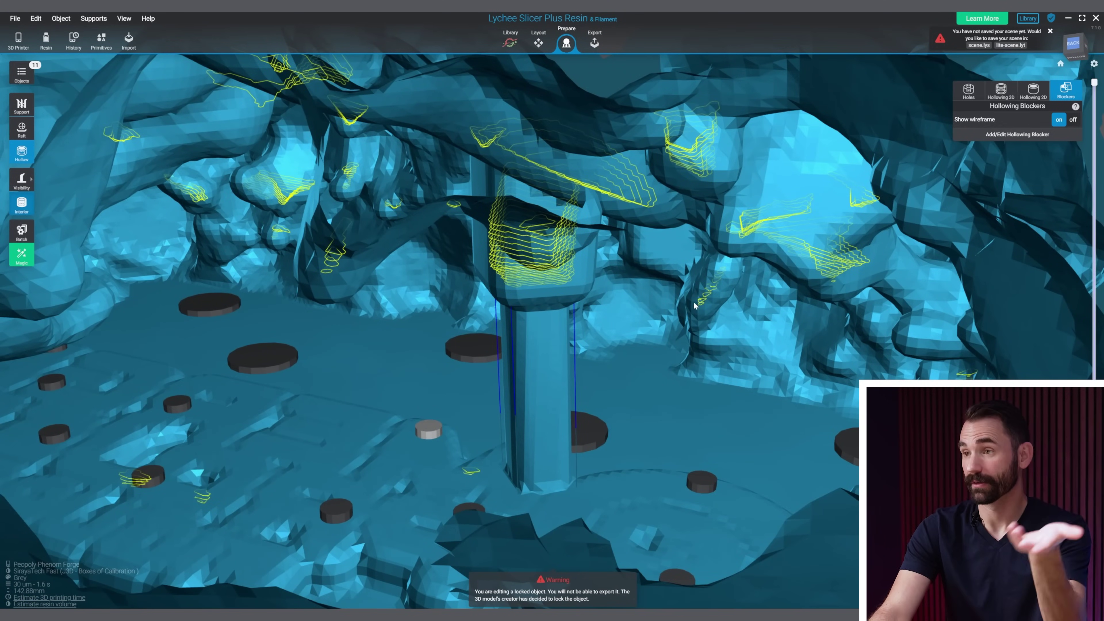
right_click_drag(694, 306, 885, 125)
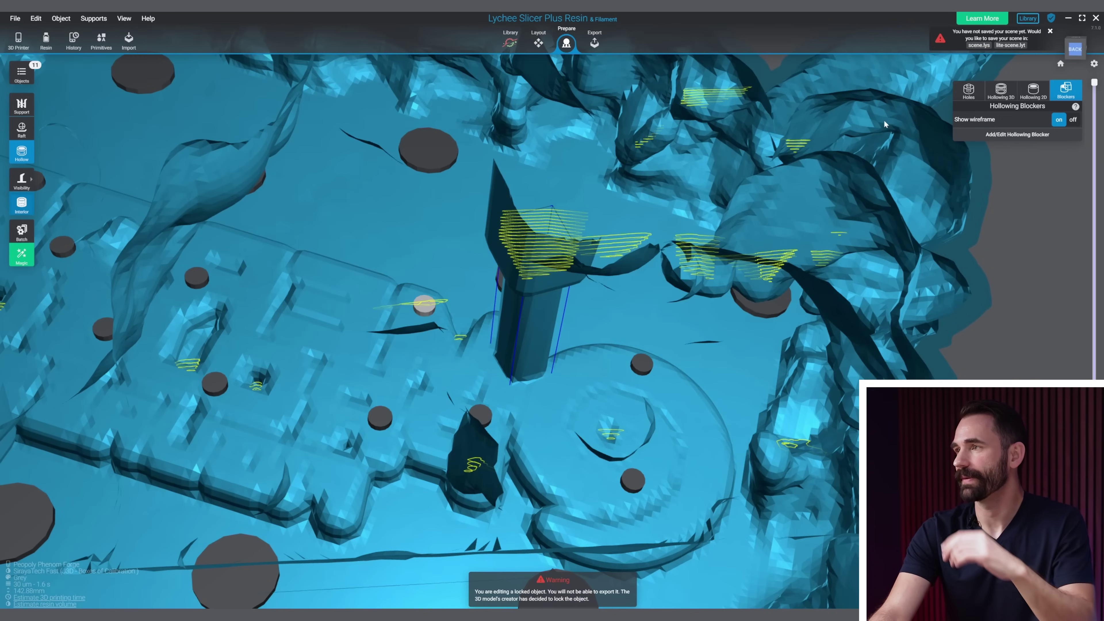
Add a 2.8 mm cylindrical drain hole through one side of the socket block, just above the pillar
left_click(968, 91)
scroll(463, 323, "up", 5)
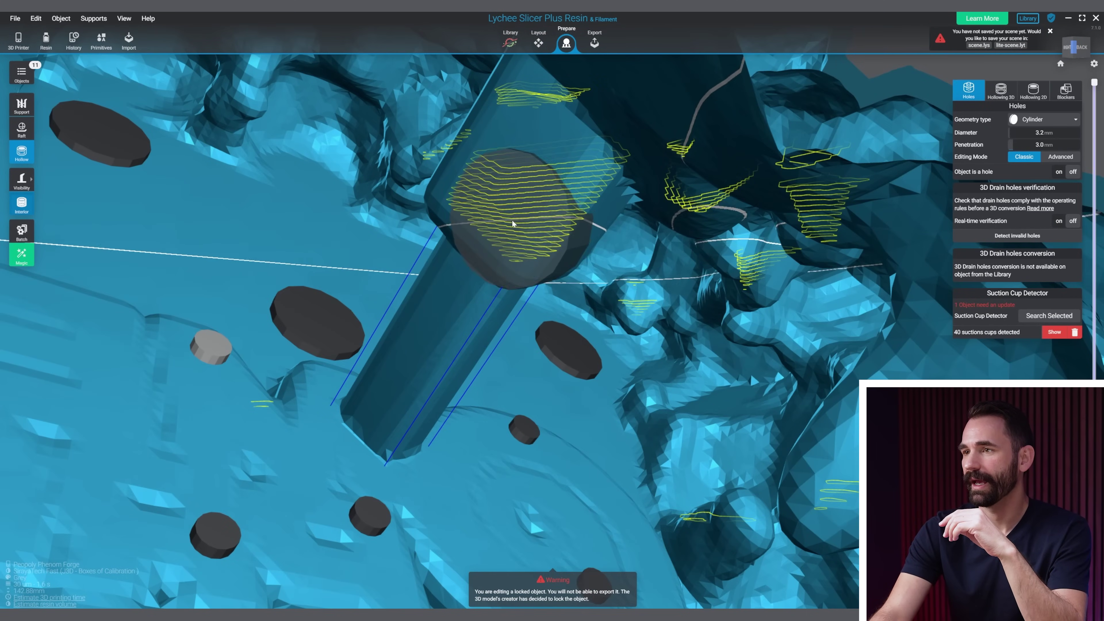
left_click(514, 216)
double_click(554, 250)
left_click_drag(570, 245, 525, 245)
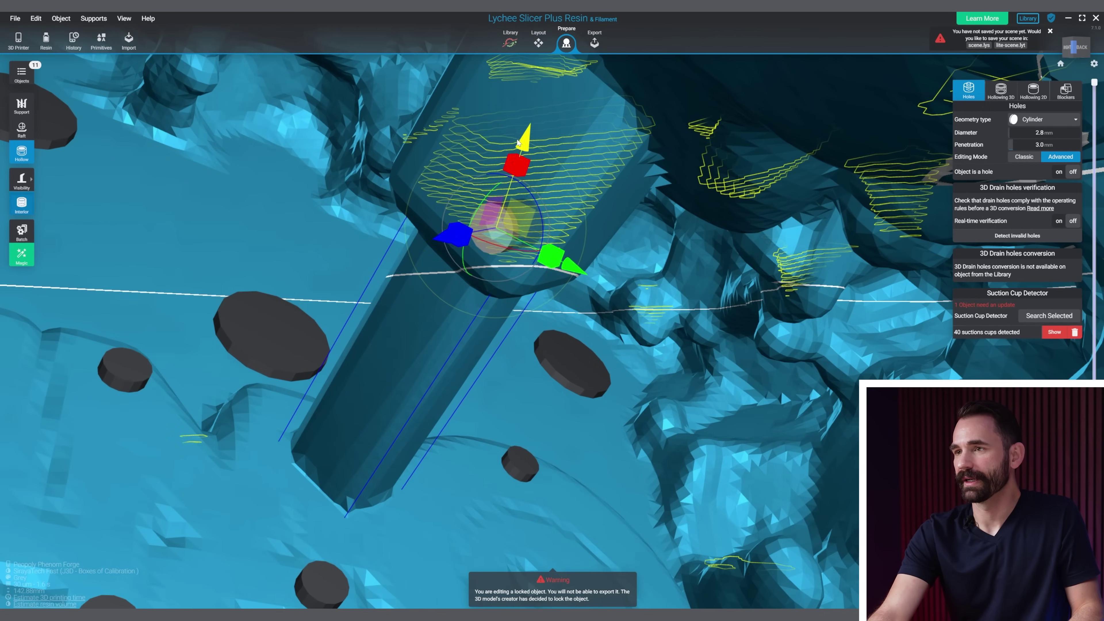
right_click_drag(523, 238, 511, 420)
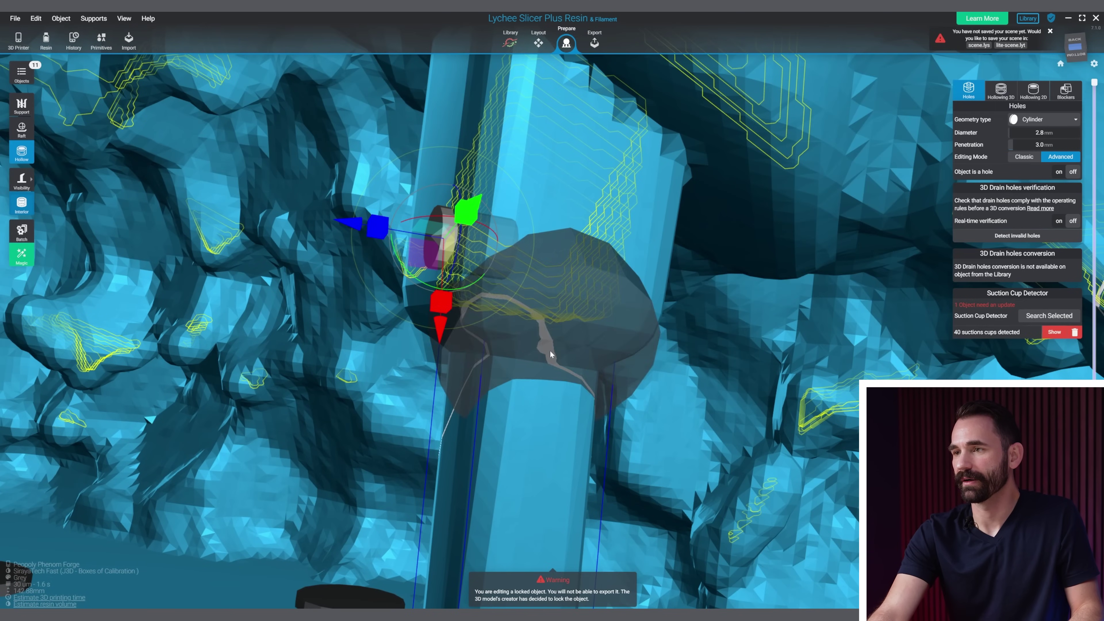
left_click(598, 293)
Nudge the drain hole lower on the socket block and add a second 2.8 mm hole through the block's adjacent side
right_click_drag(595, 287, 779, 285)
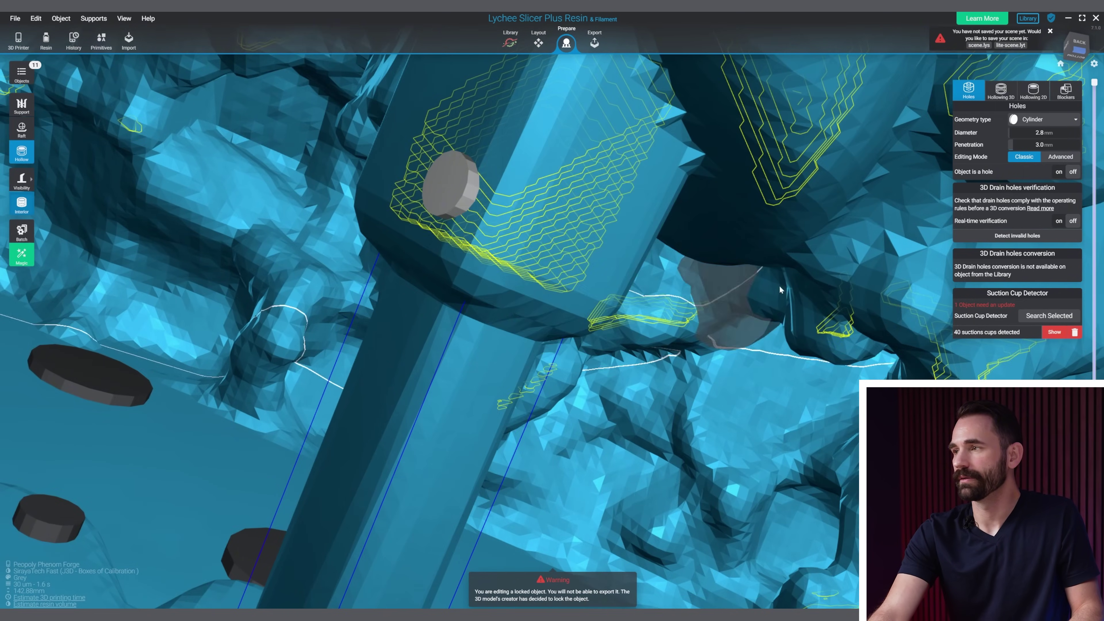
right_click_drag(592, 250, 487, 196)
left_click(487, 197)
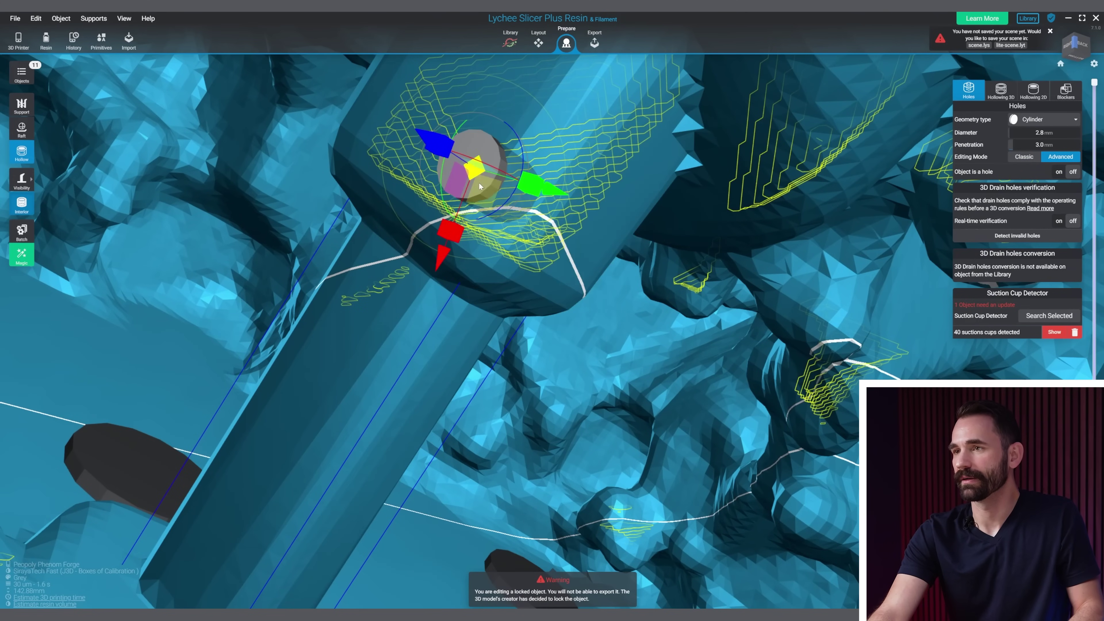
left_click_drag(479, 183, 619, 285)
key("ctrl+z")
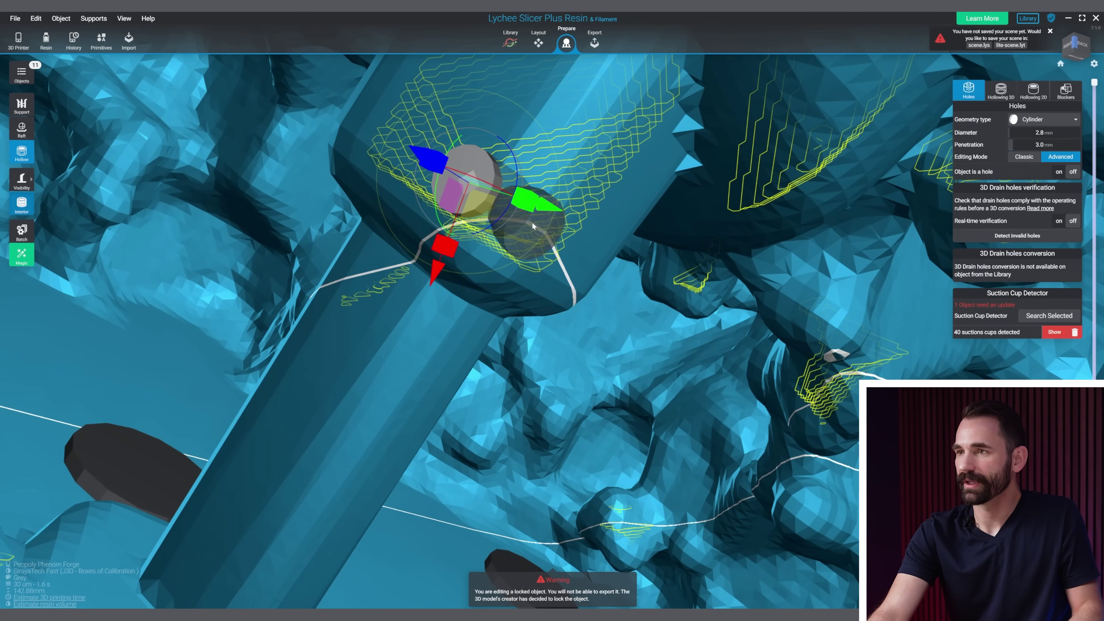
right_click_drag(543, 210, 541, 266)
left_click(569, 265)
Run the suction cup detector again and examine the marked areas on the model's exterior around the footprints
left_click(1009, 89)
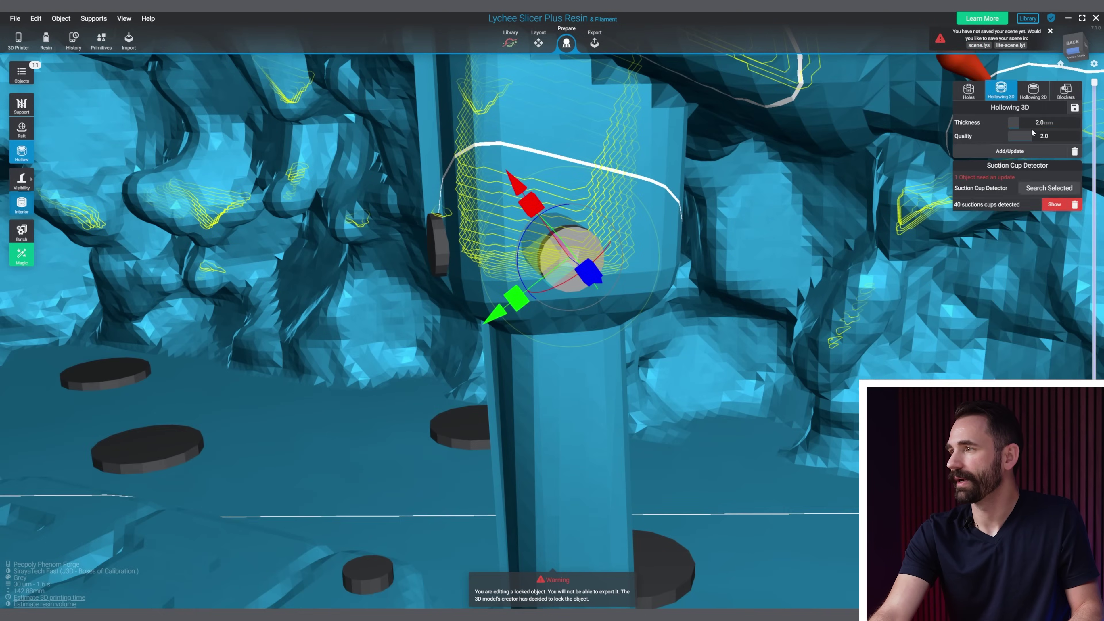
left_click(1040, 194)
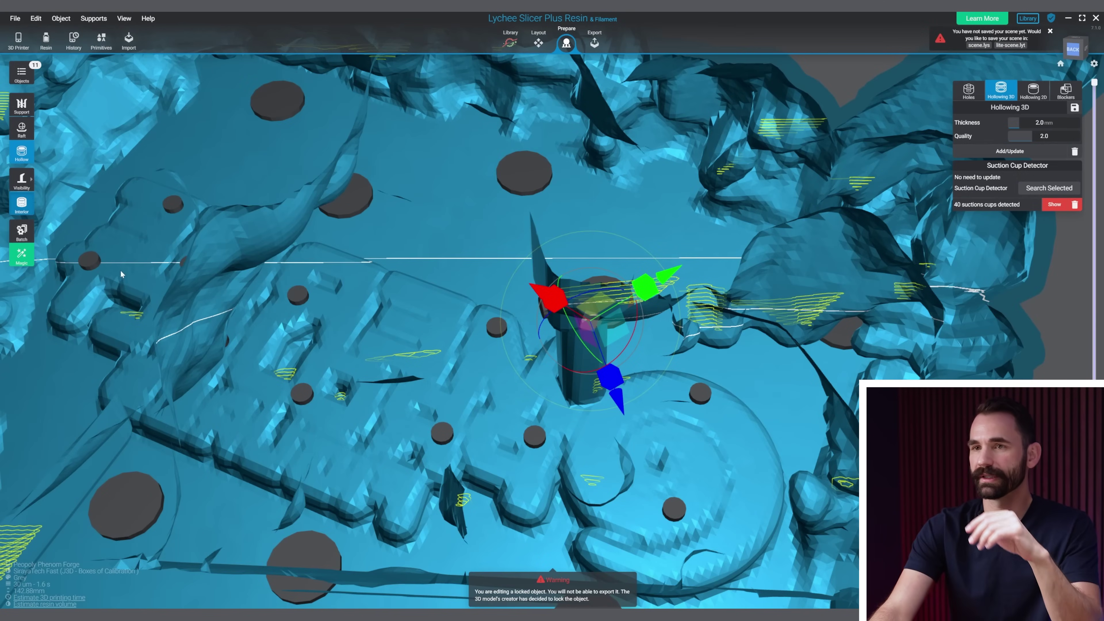
left_click(33, 212)
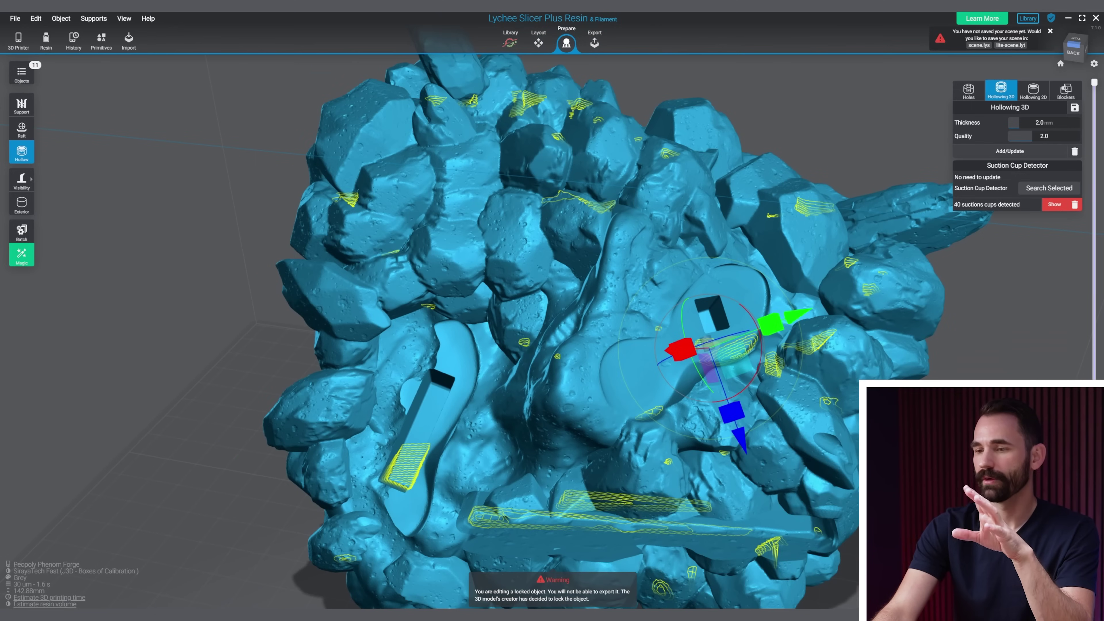
left_click(687, 384)
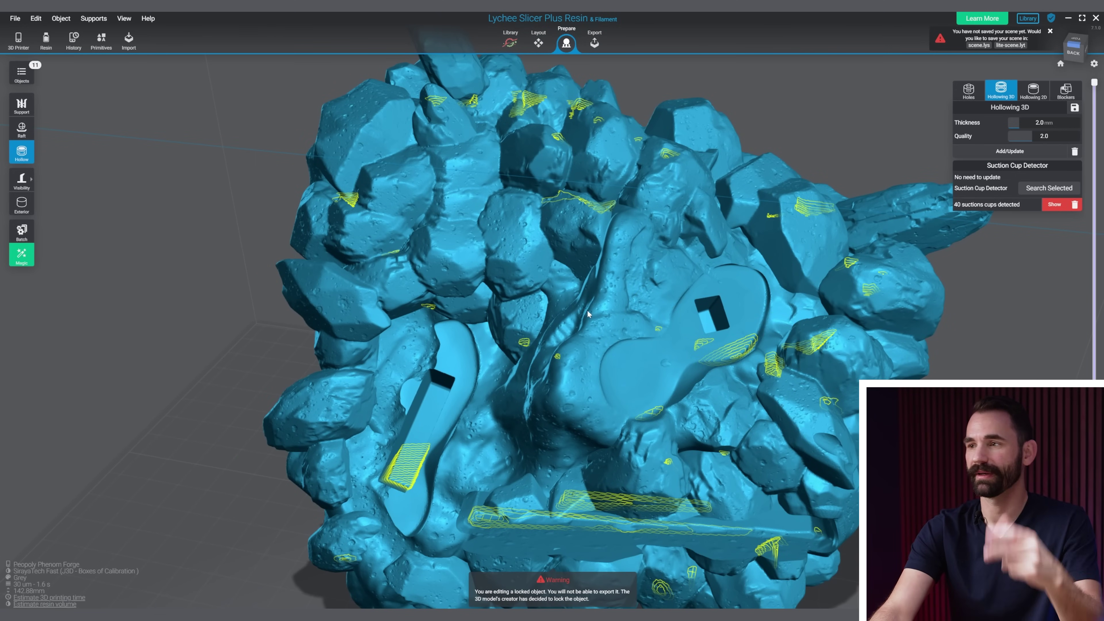
Add cylindrical drain holes near both ends of the footprint with the square socket, making the narrow-end hole about 7.3 mm wide
left_click(969, 91)
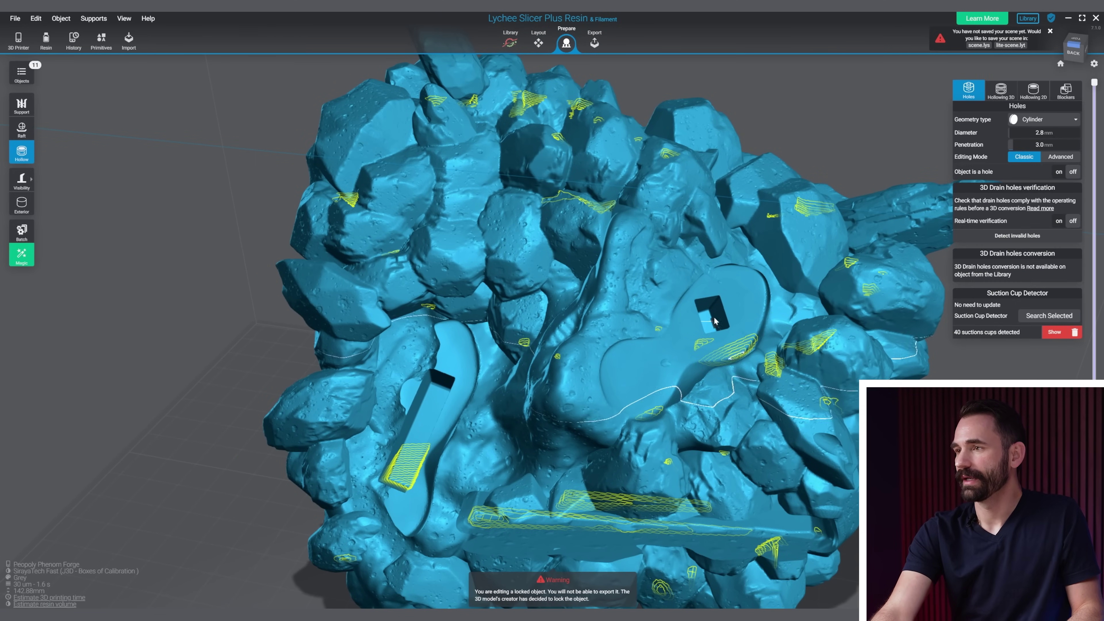
right_click_drag(714, 321, 696, 310)
left_click(578, 410)
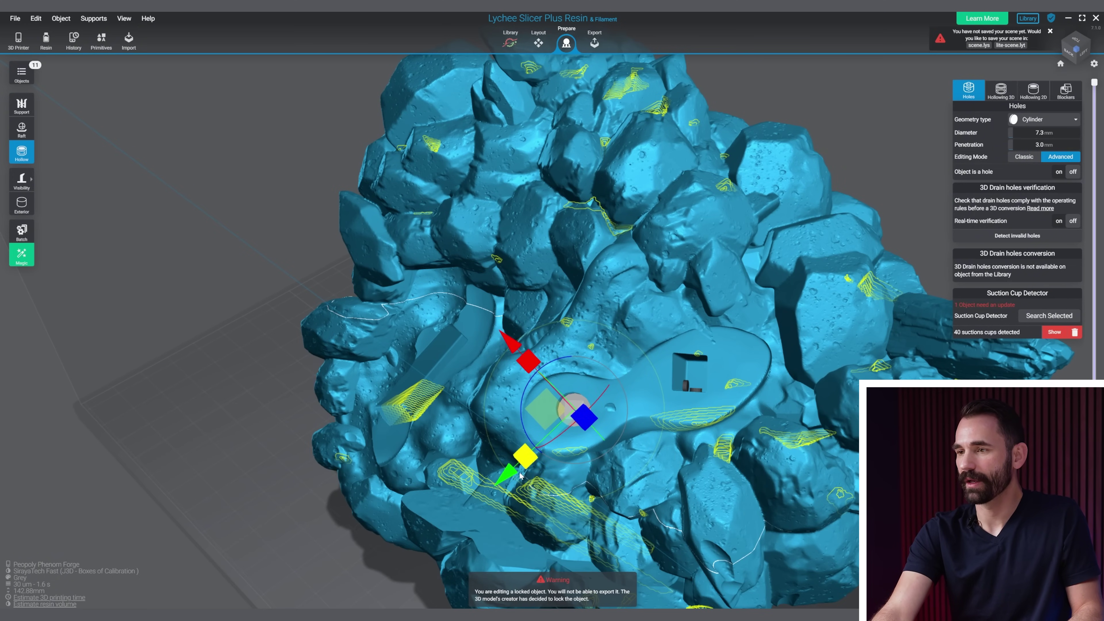
left_click(744, 368)
Add drain holes at both ends of the footprint with the long slot, 8.1 mm beside the slot's dark opening and 5.1 mm opposite
right_click_drag(744, 369, 600, 343)
left_click(626, 310)
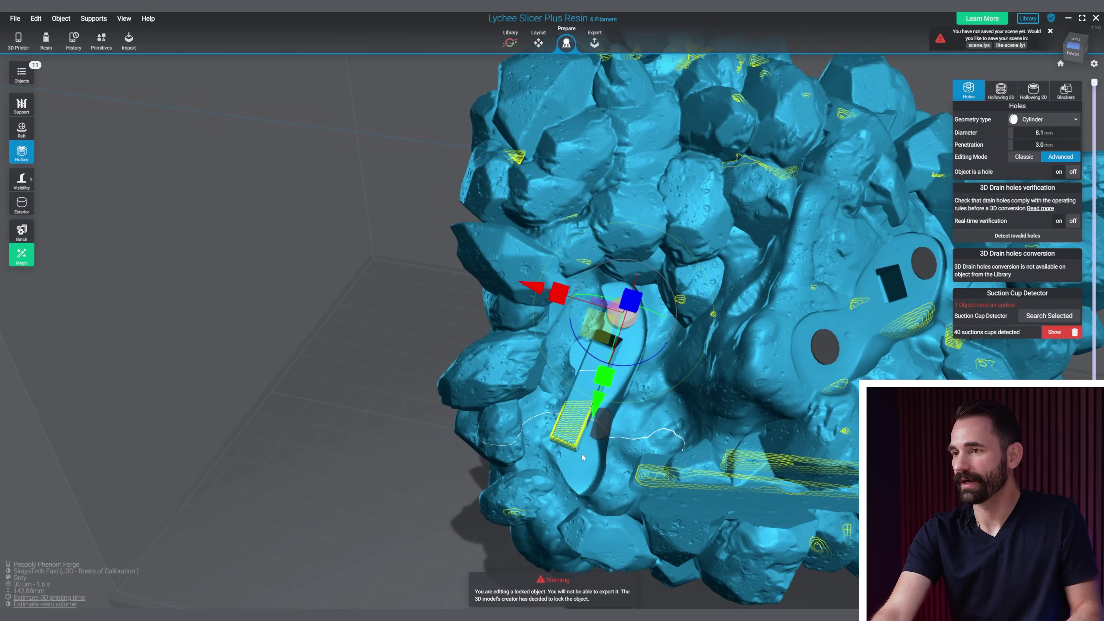
left_click(581, 475)
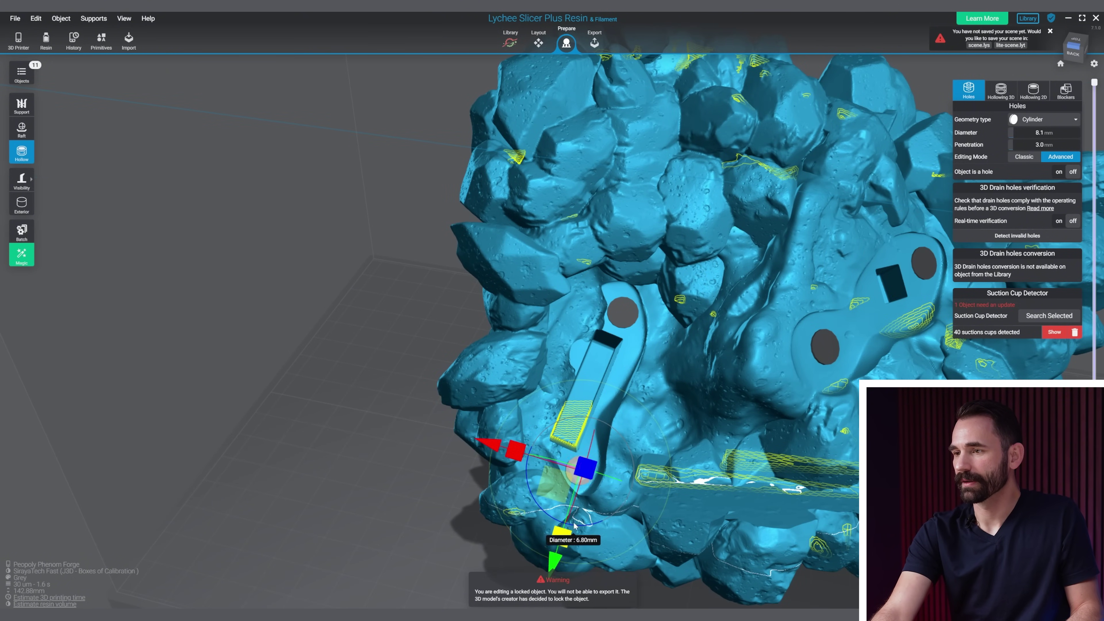
scroll(643, 395, "up", 3)
right_click_drag(642, 395, 570, 420)
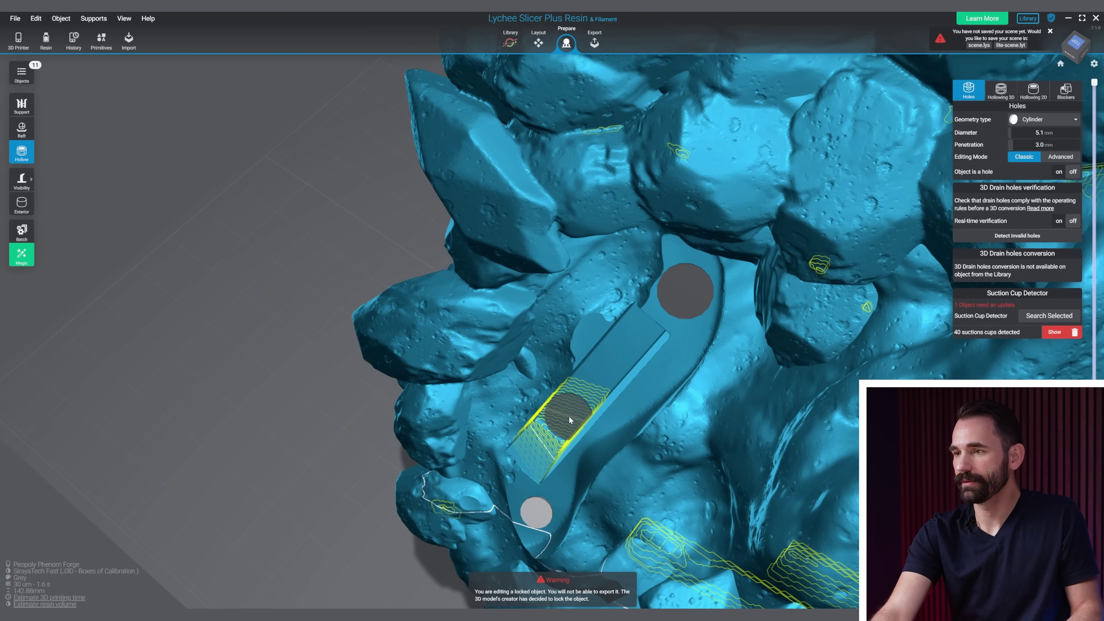
Add two cylindrical drain holes, each about 5 mm wide, inside the footprint's long slot, one near each end
left_click(567, 419)
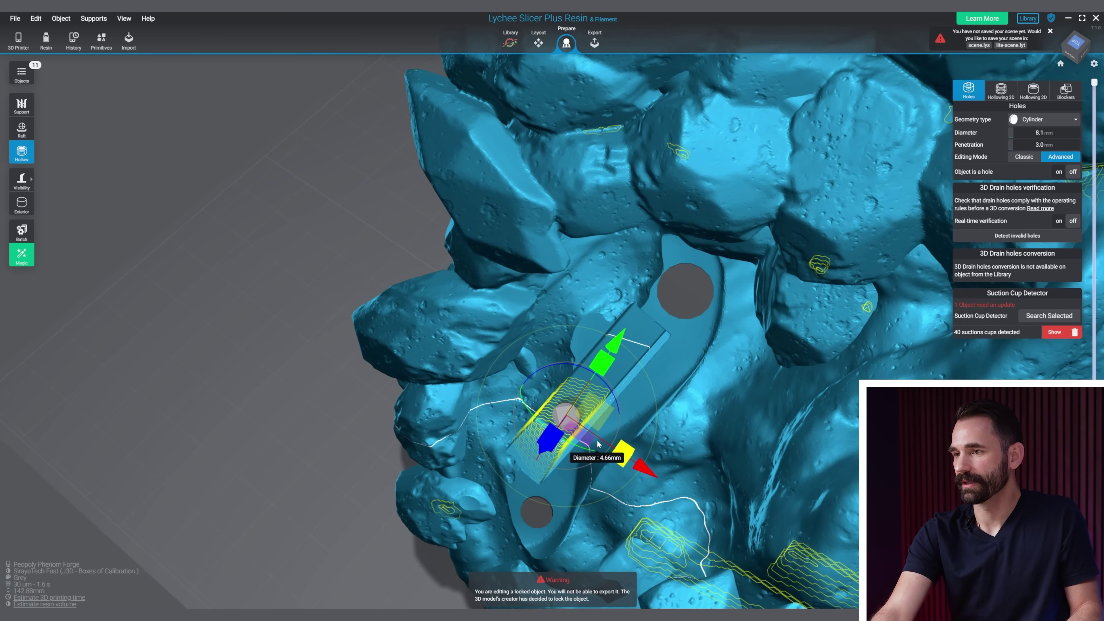
right_click_drag(599, 444, 619, 377)
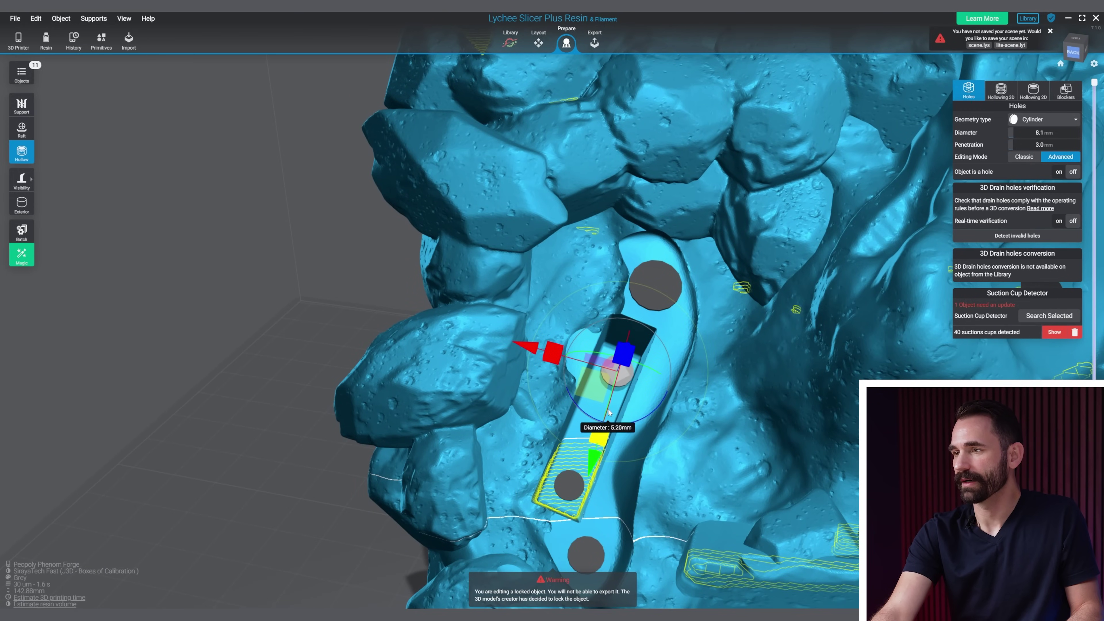
right_click_drag(571, 478, 539, 374)
Add 1.8 mm drain holes in the suction-marked crevices between the rocks on the model's exterior
scroll(557, 292, "up", 3)
scroll(539, 374, "up", 3)
left_click(533, 384)
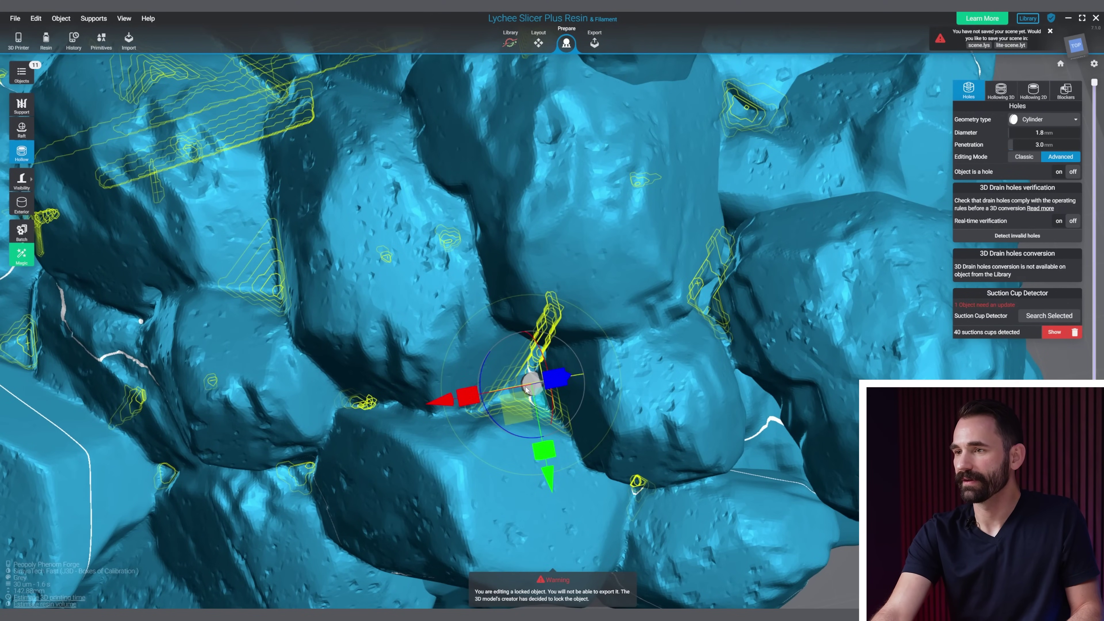
right_click_drag(513, 391, 565, 374)
left_click(504, 298)
left_click(480, 426)
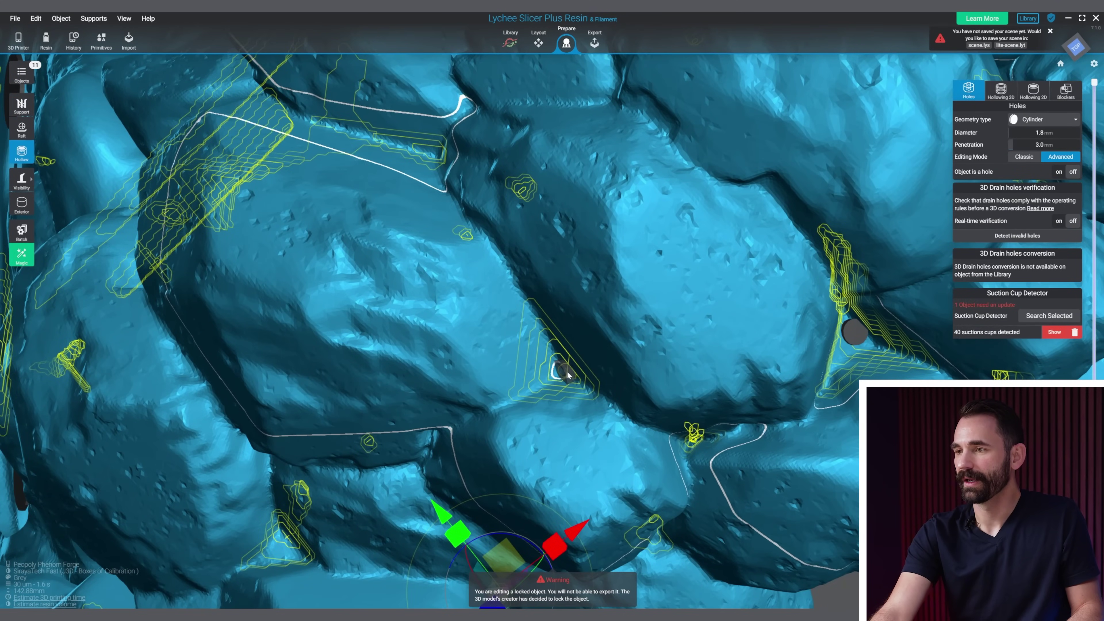
Add smaller drain holes, including 1.3 mm and 1.2 mm ones, in further marked crevices around the rocks
left_click(563, 371)
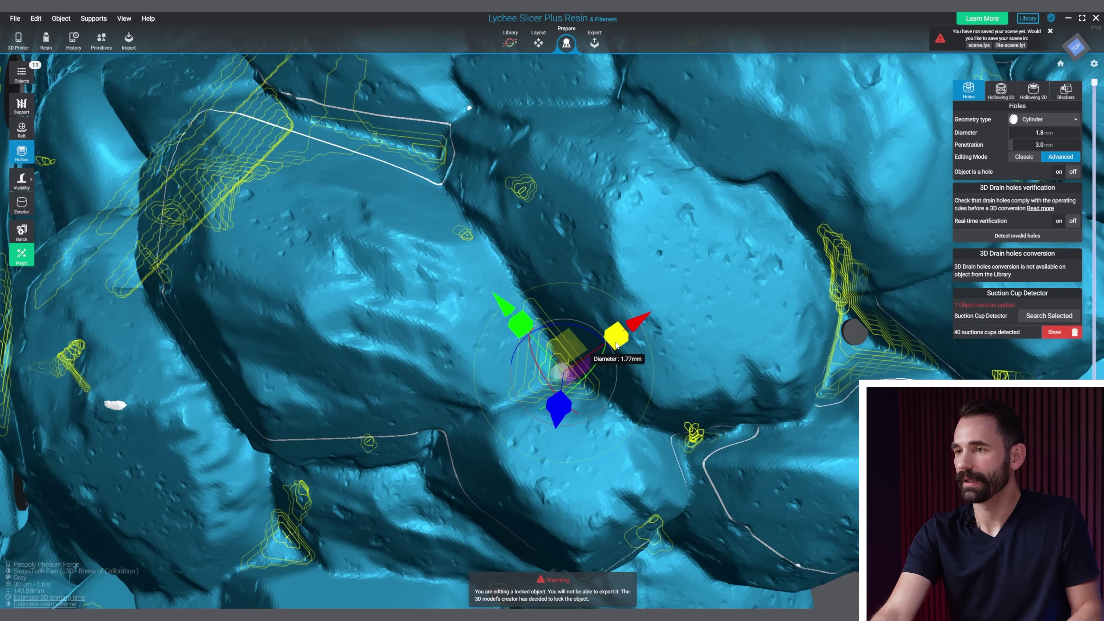
right_click_drag(536, 365, 597, 253)
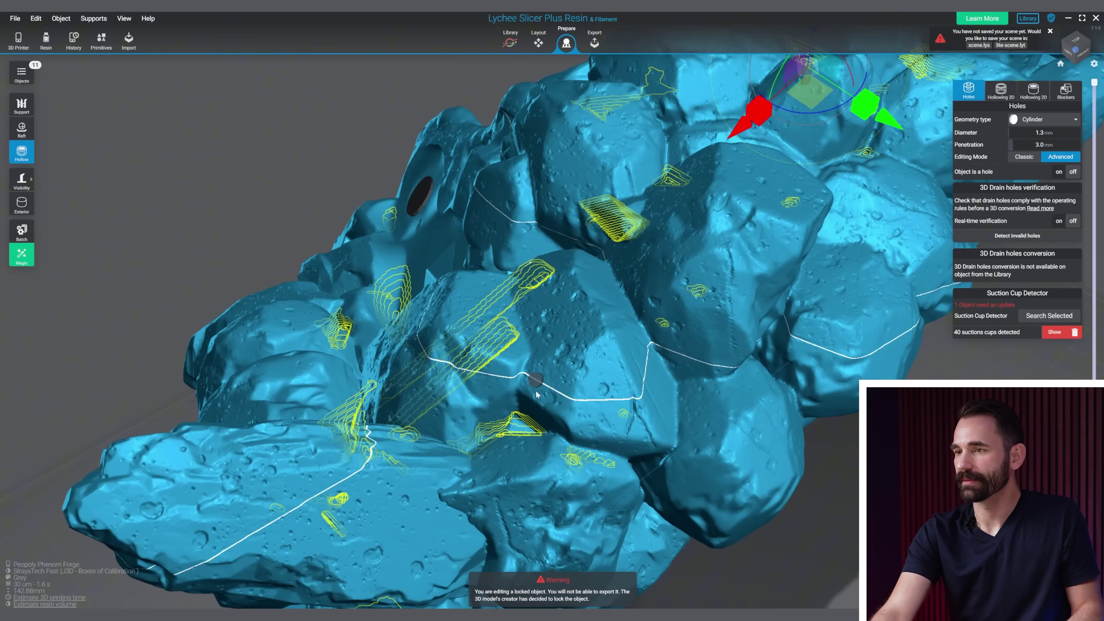
right_click_drag(579, 412, 563, 352)
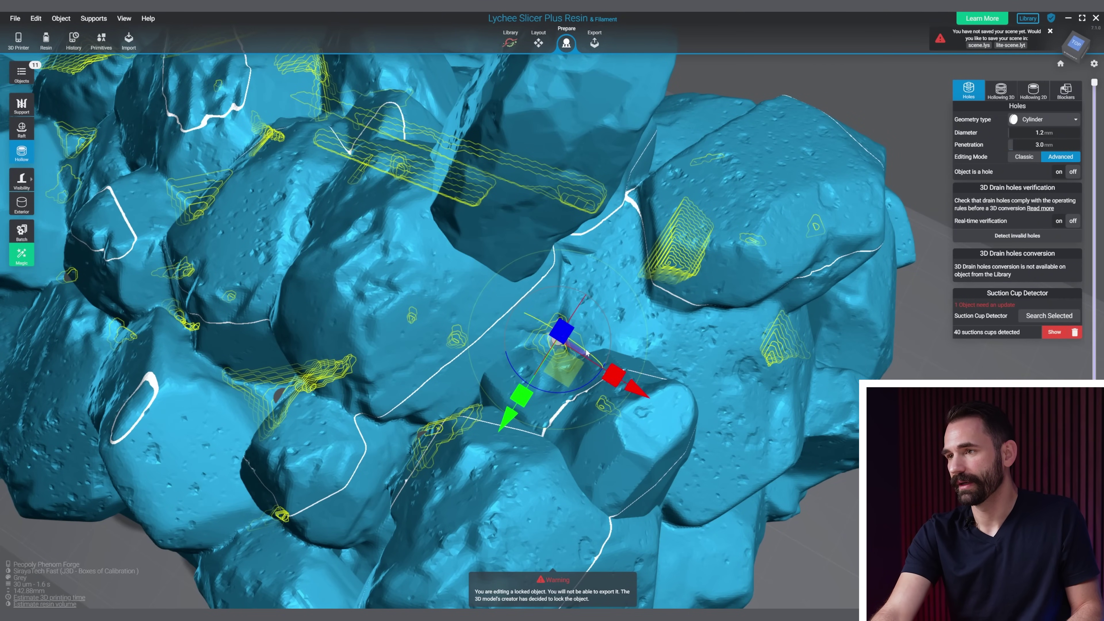
right_click_drag(587, 353, 443, 390)
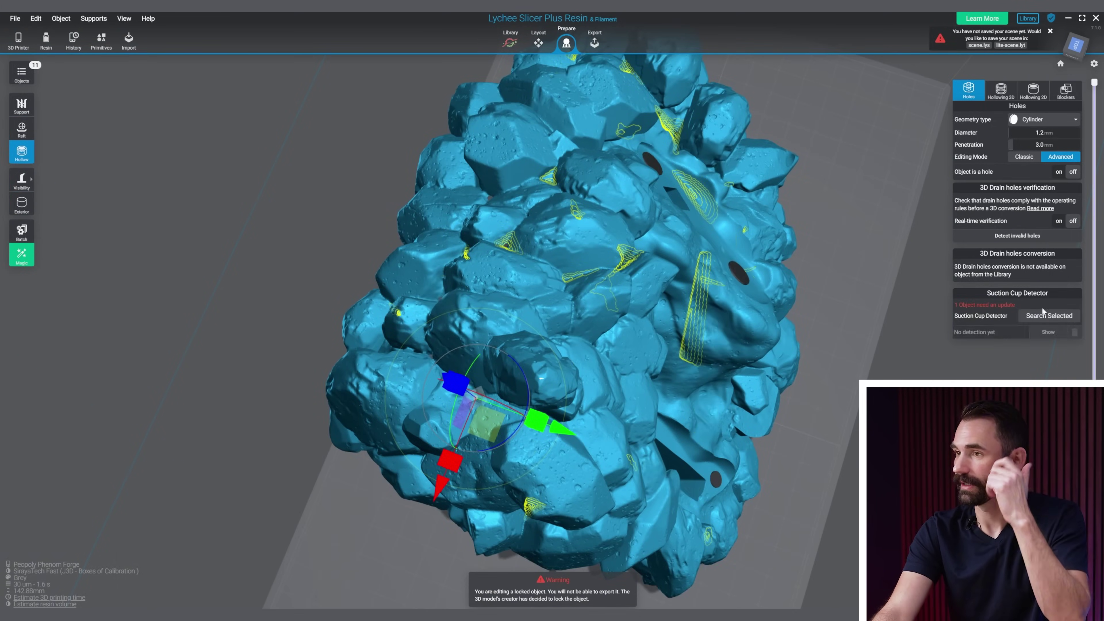
Rerun the suction cup detector on the selected model and examine the marks along the long straight recess
left_click(1047, 316)
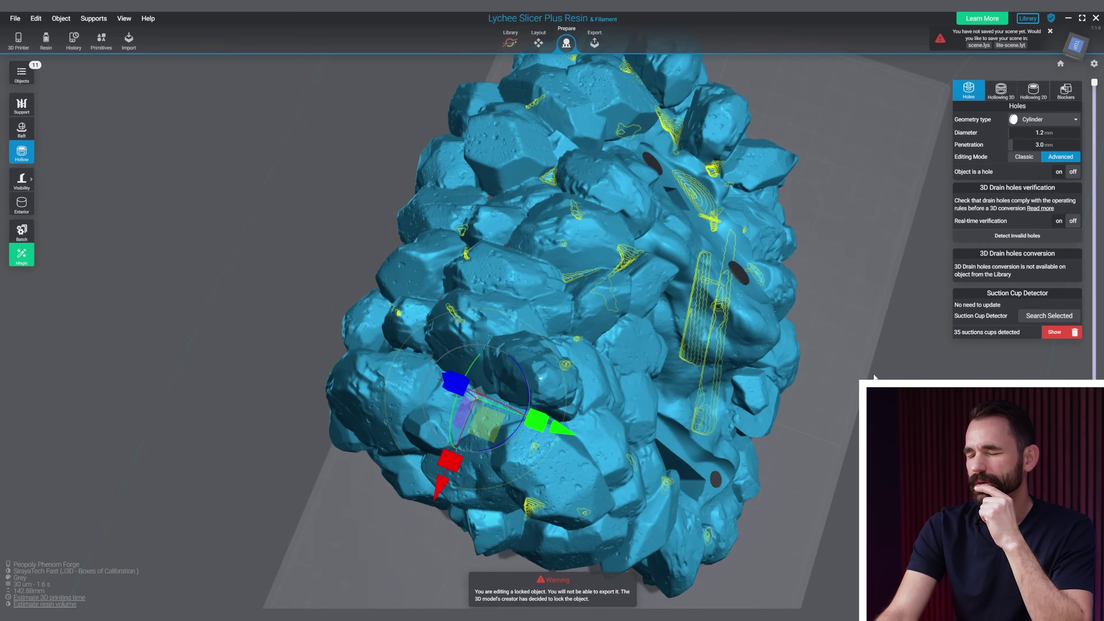
right_click_drag(821, 376, 613, 270)
middle_click_drag(665, 456, 604, 301)
scroll(605, 300, "up", 4)
right_click_drag(605, 301, 689, 333)
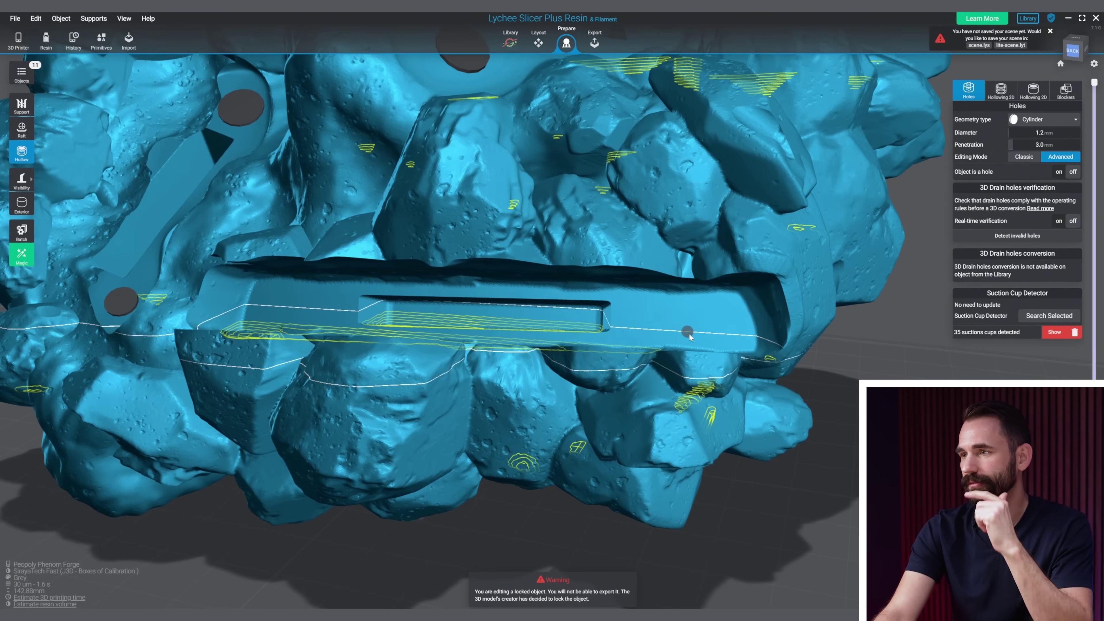
Add a drain hole near each end of the long straight recess, outside its inner slot, making the second 4.3 mm wide
left_click(688, 333)
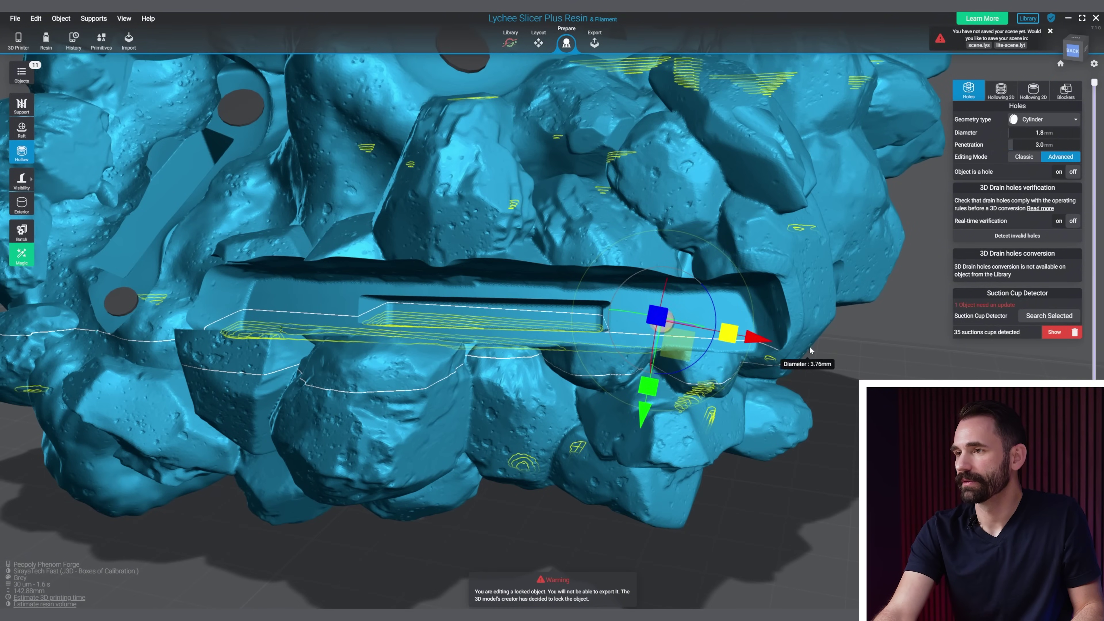
left_click_drag(810, 351, 832, 356)
middle_click_drag(652, 335, 863, 366)
left_click(497, 338)
right_click_drag(657, 350, 651, 358)
scroll(603, 374, "up", 4)
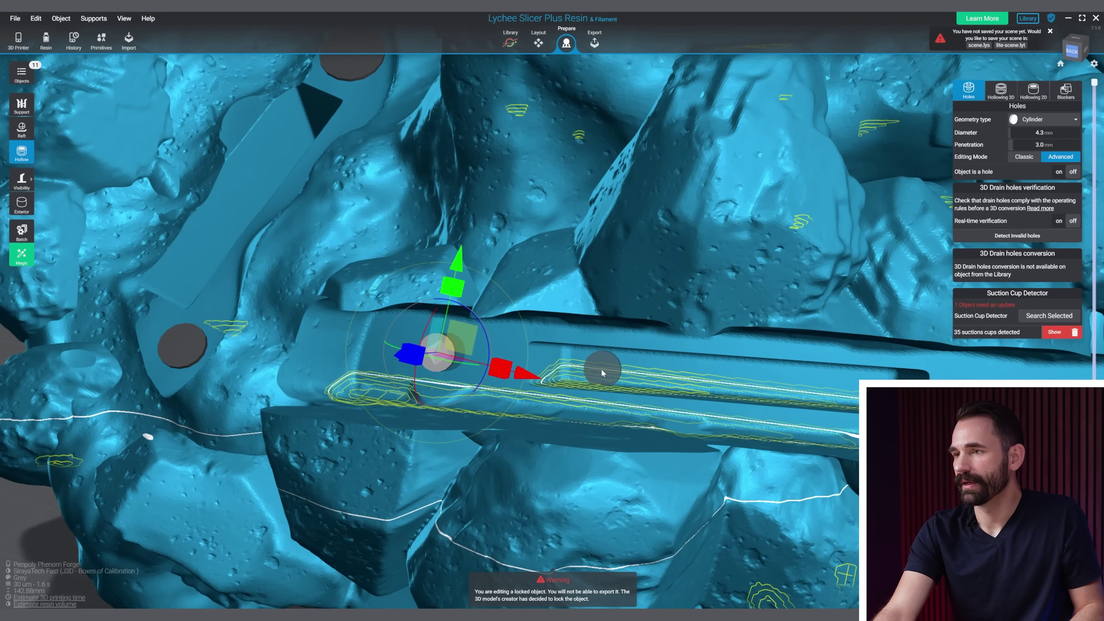
Add three 3.1 mm drain holes spaced along the inner slot of the long straight recess
left_click(601, 371)
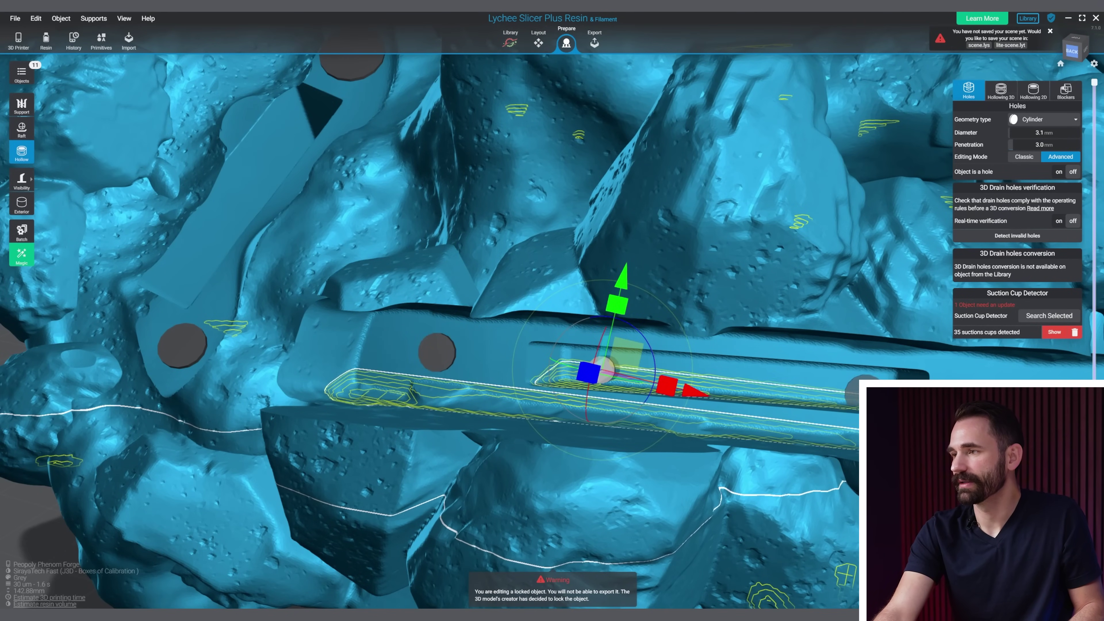
left_click(862, 388)
left_click(745, 377)
Add a drain hole in the marked area beside the square socket and a 0.9 mm one between the rocks above the footprints
scroll(757, 376, "down", 2)
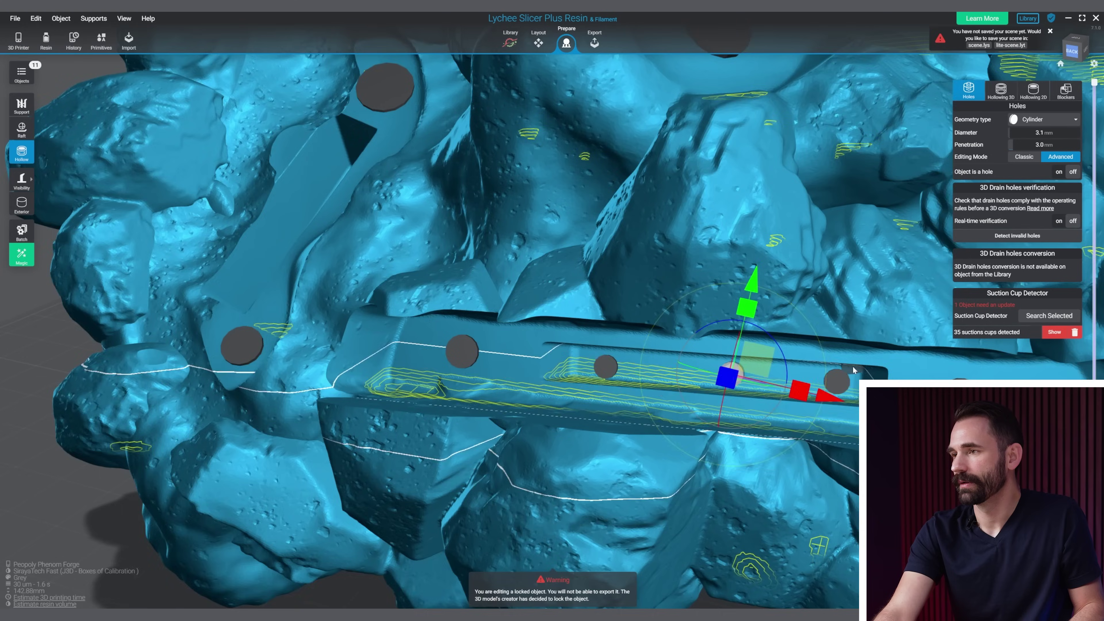
scroll(853, 370, "down", 5)
right_click_drag(850, 363, 669, 474)
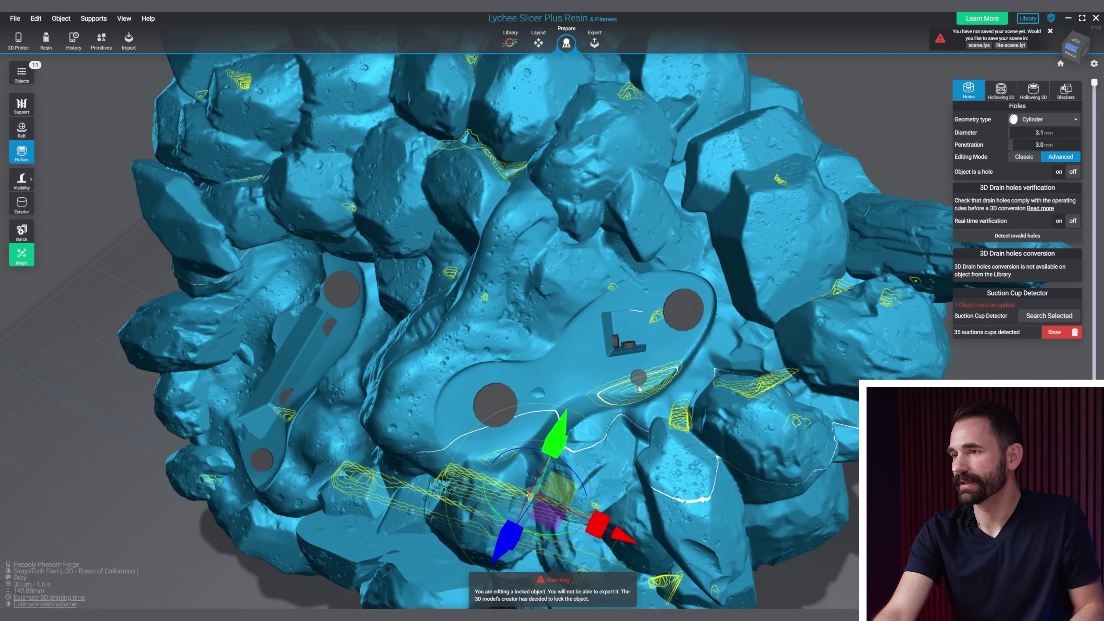
left_click(643, 391)
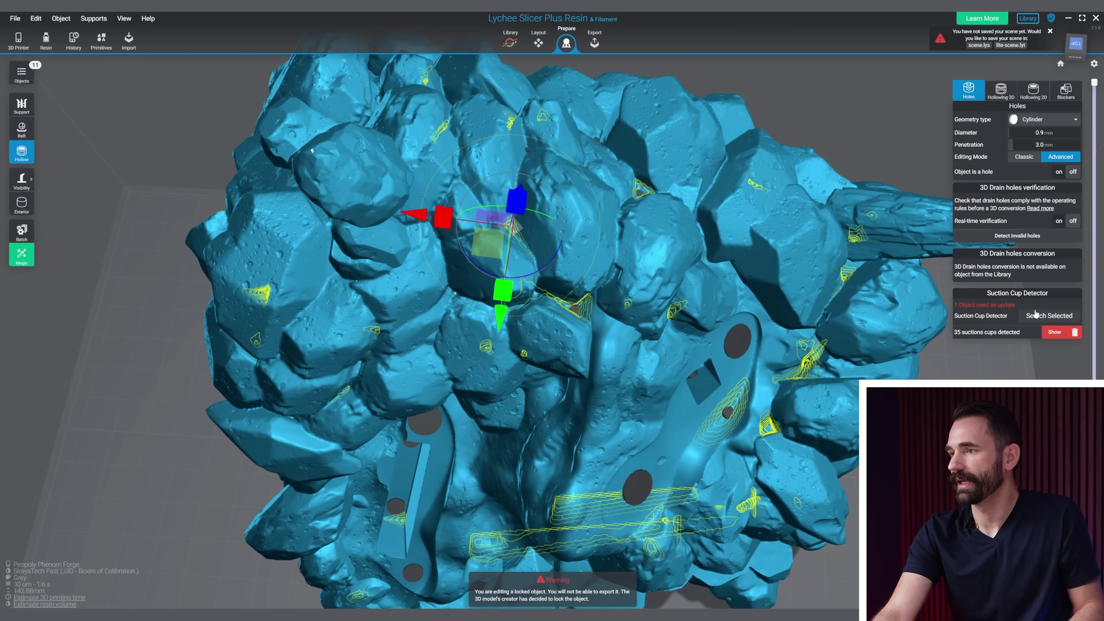
Run the suction cup detector again and inspect the remaining marks on the lower ledge of the long straight recess
left_click(1037, 315)
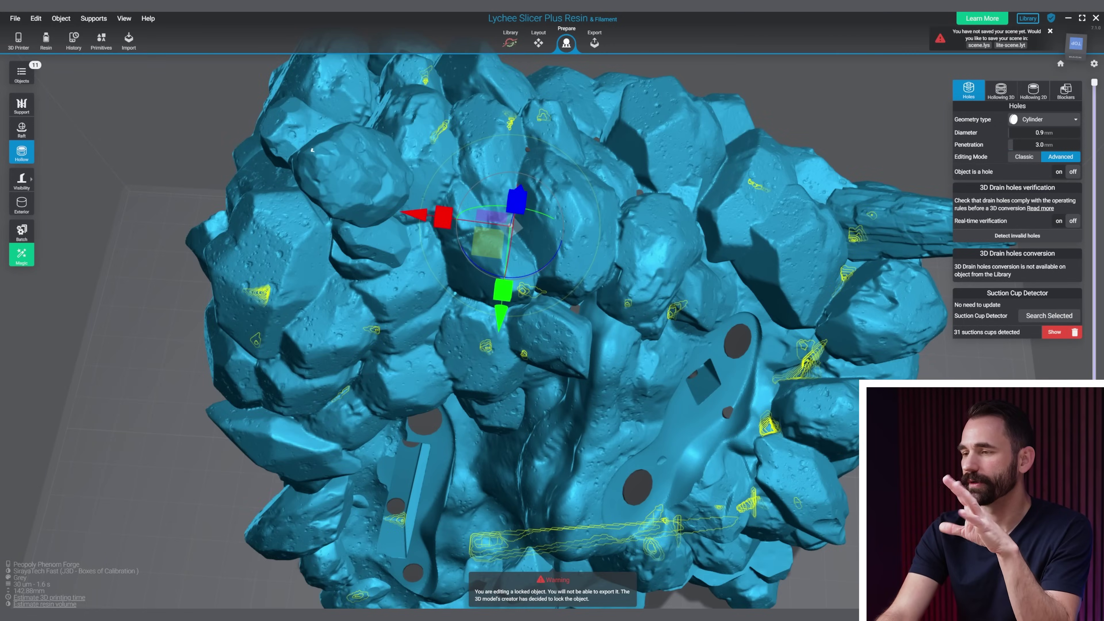
scroll(968, 492, "down", 4)
right_click_drag(968, 491, 675, 449)
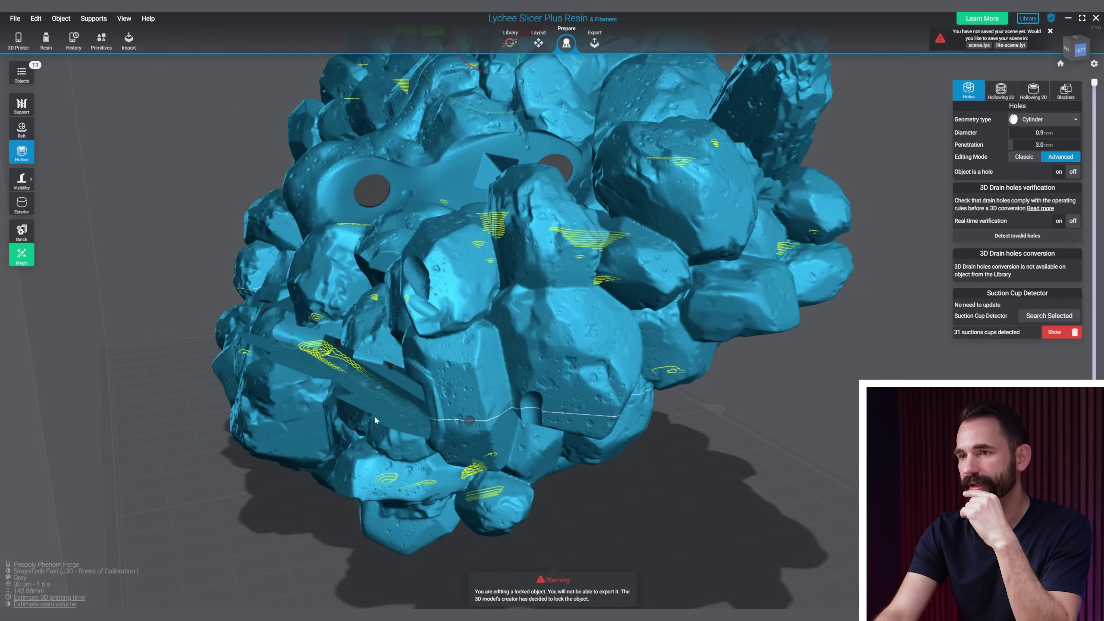
scroll(374, 415, "up", 5)
right_click_drag(374, 418, 461, 461)
scroll(444, 413, "up", 4)
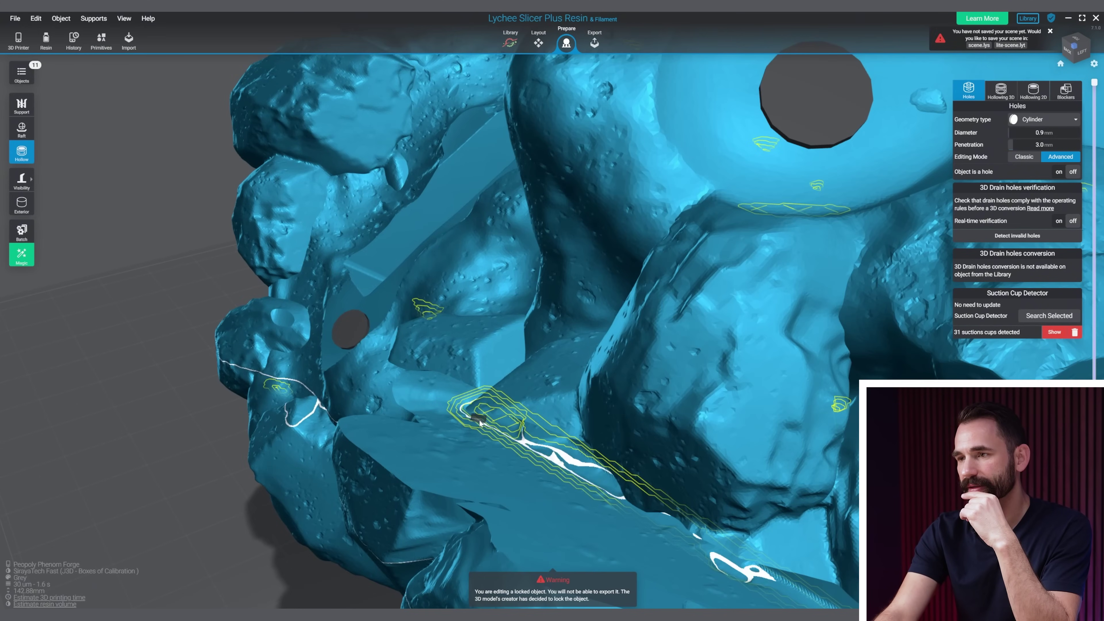
Add three 1.8 mm drain holes along the lower ledge of the long straight recess
scroll(518, 440, "down", 4)
scroll(524, 428, "up", 4)
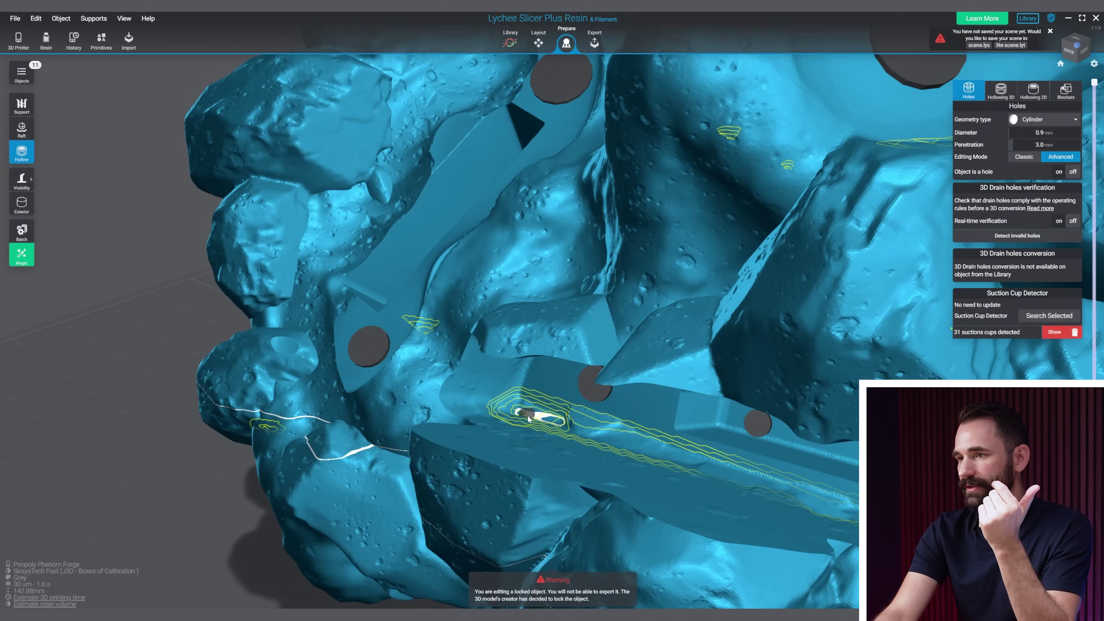
left_click(631, 450)
left_click(837, 508)
scroll(792, 483, "down", 4)
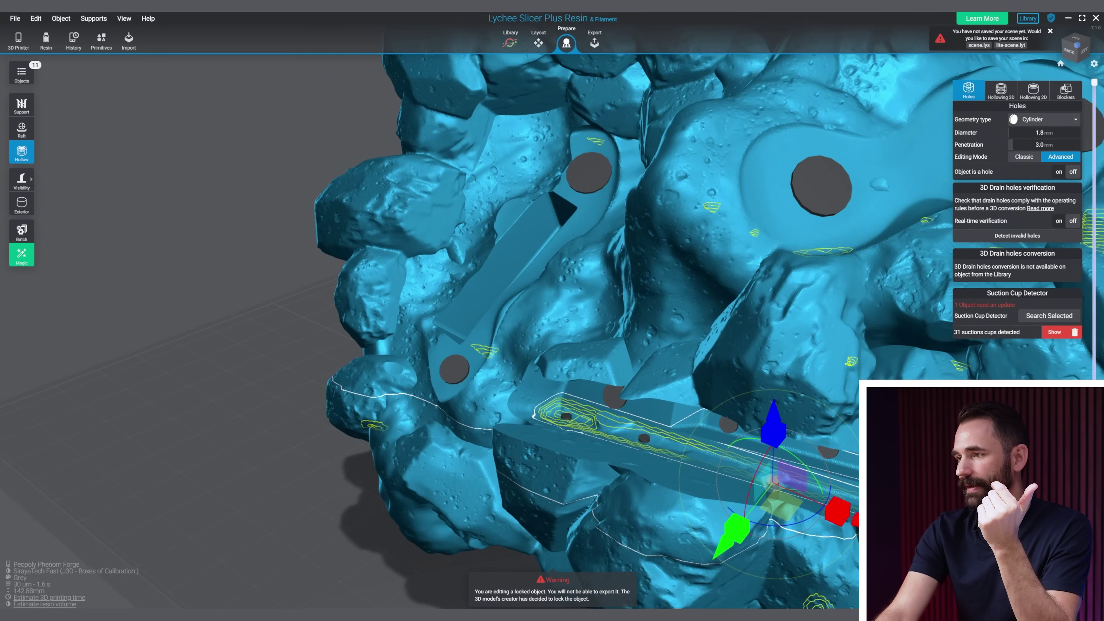
Display the hollowed interior of the model and examine where the remaining suction cup marks lie
right_click_drag(704, 335, 814, 371)
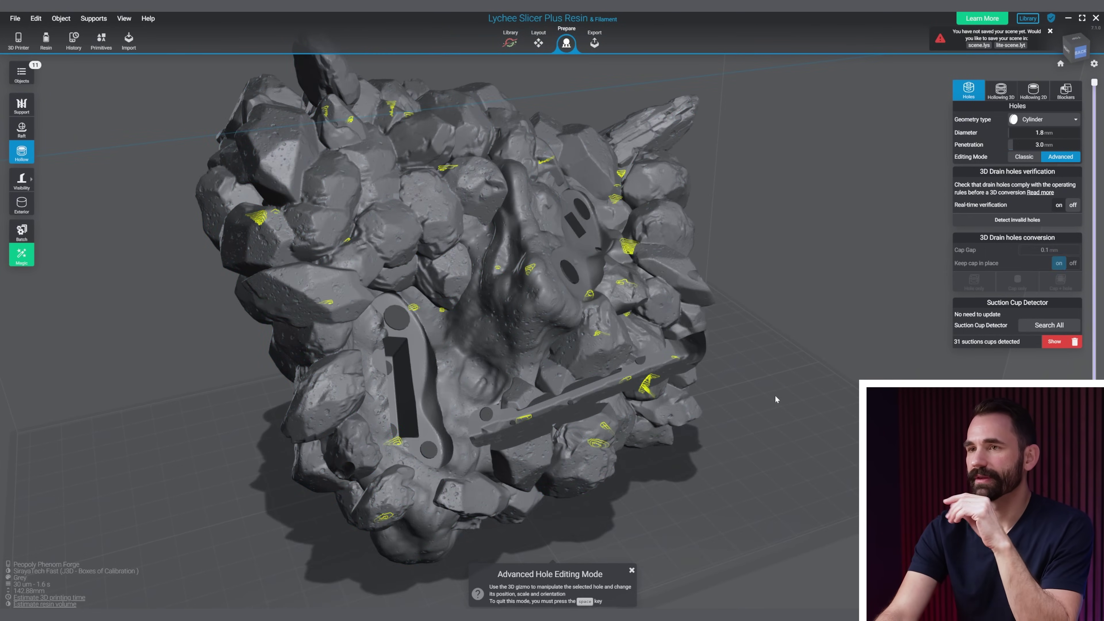
right_click_drag(775, 395, 739, 358)
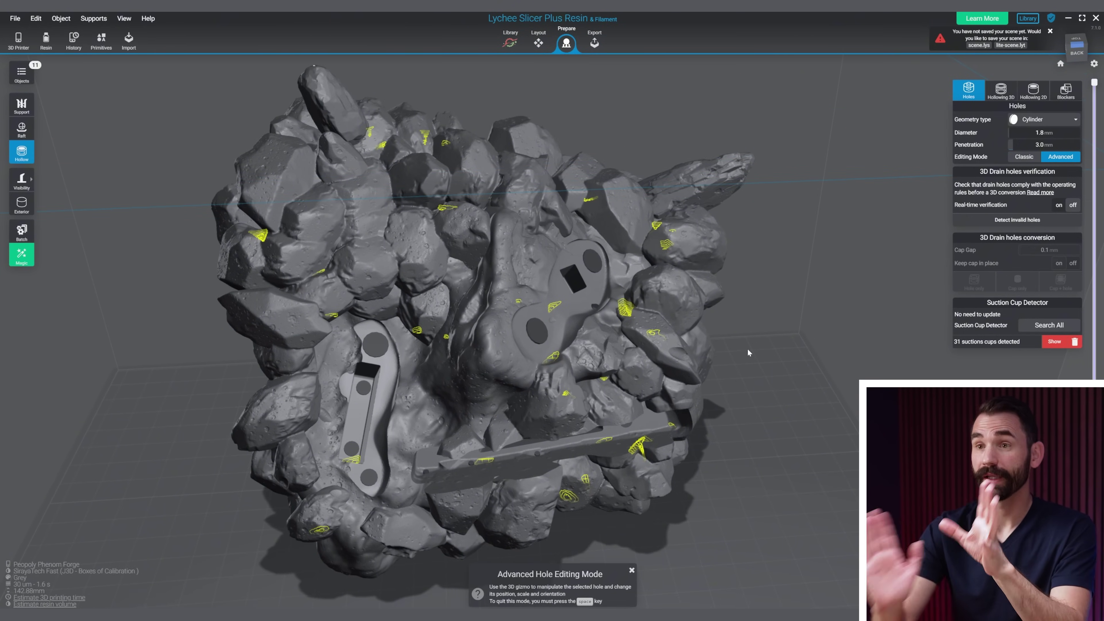
left_click(19, 208)
right_click_drag(717, 314, 914, 209)
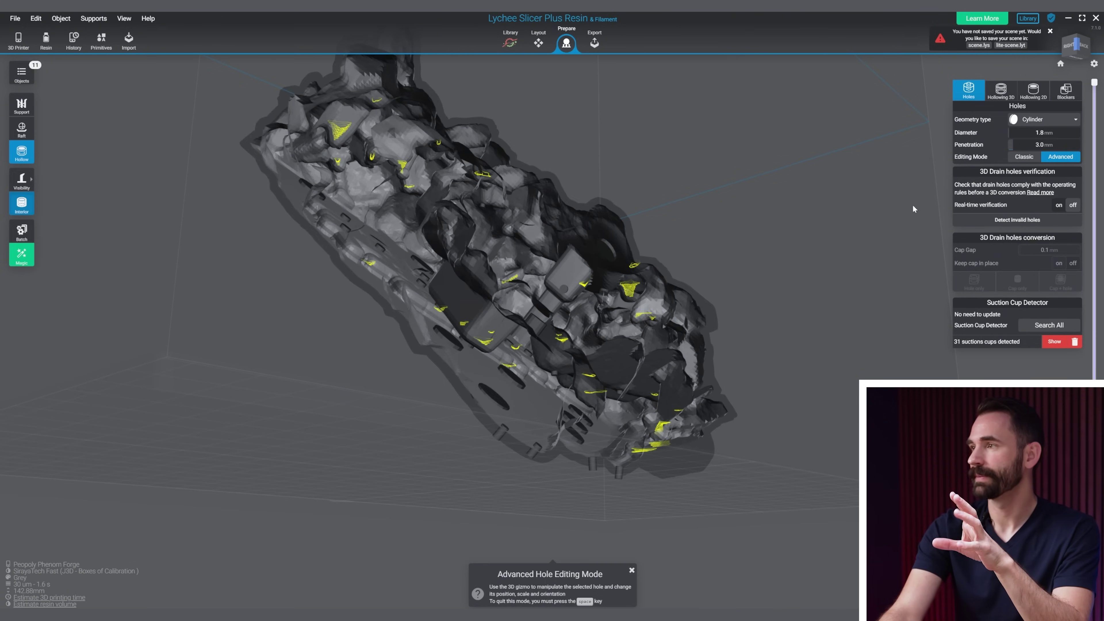
Run the island detector for supports and examine the marked islands inside the hollow
left_click(20, 105)
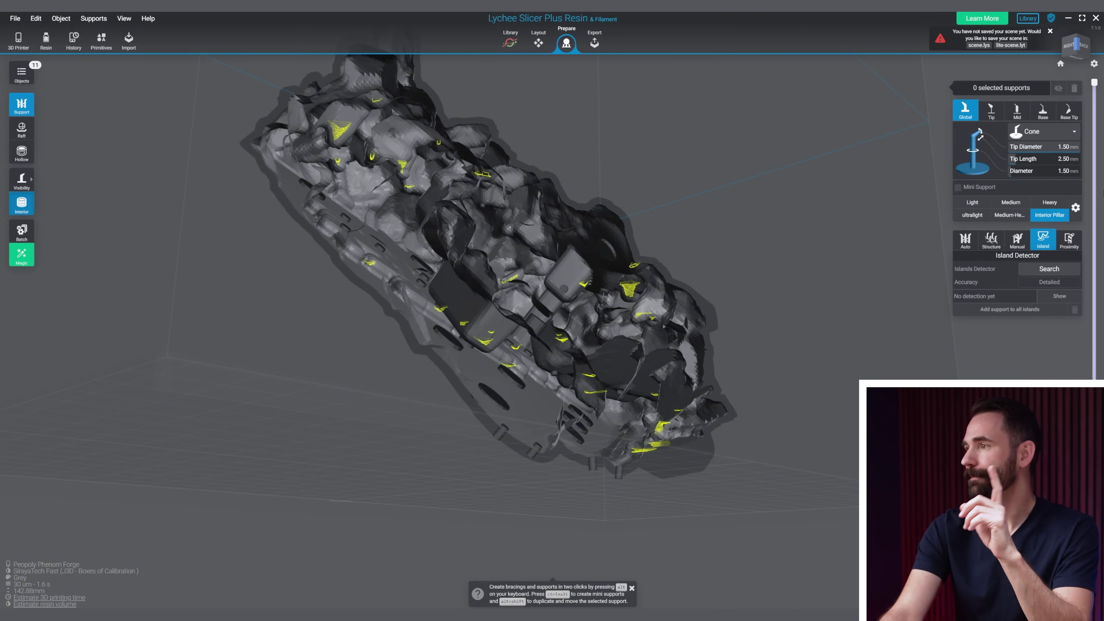
left_click(1043, 269)
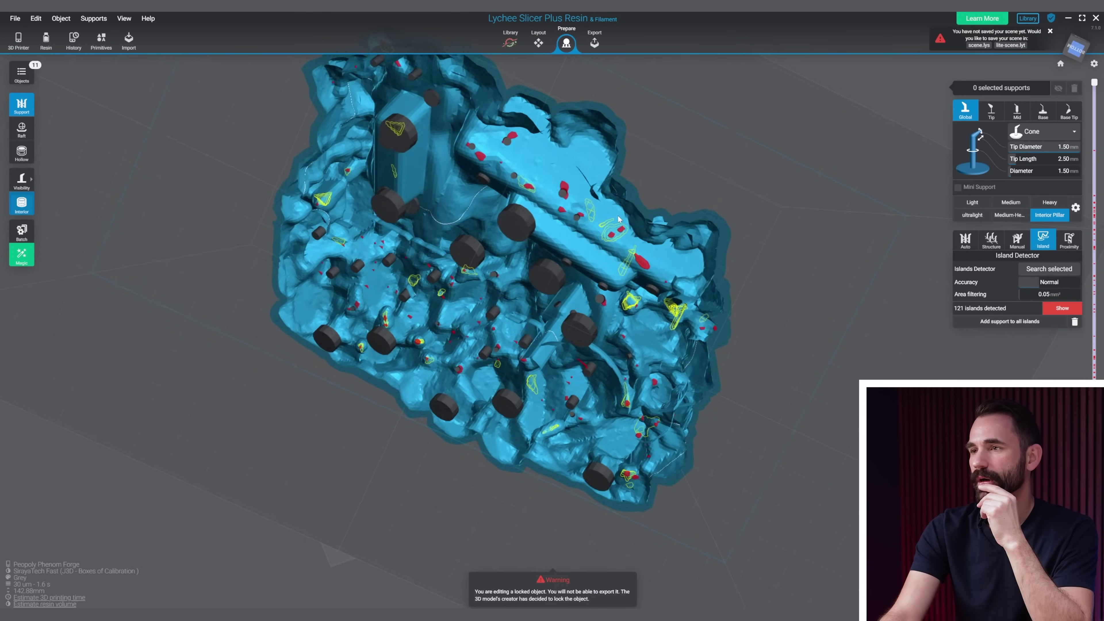
right_click_drag(487, 218, 1, 213)
right_click_drag(836, 308, 956, 264)
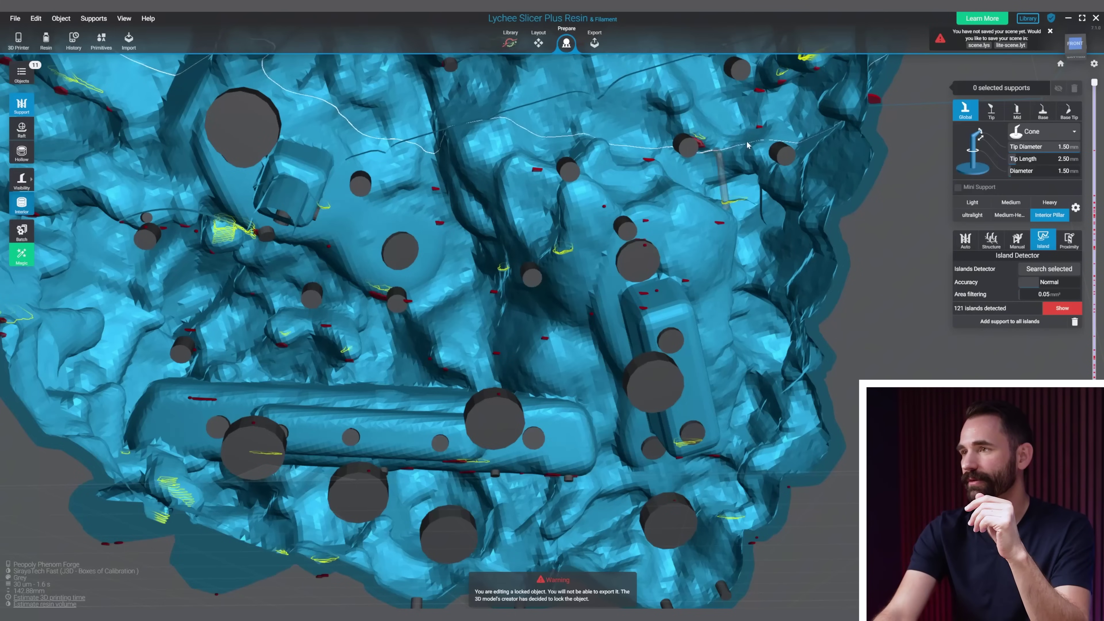
Place two Interior Pillar supports by hand between interior surfaces at the marked islands
scroll(455, 256, "up", 5)
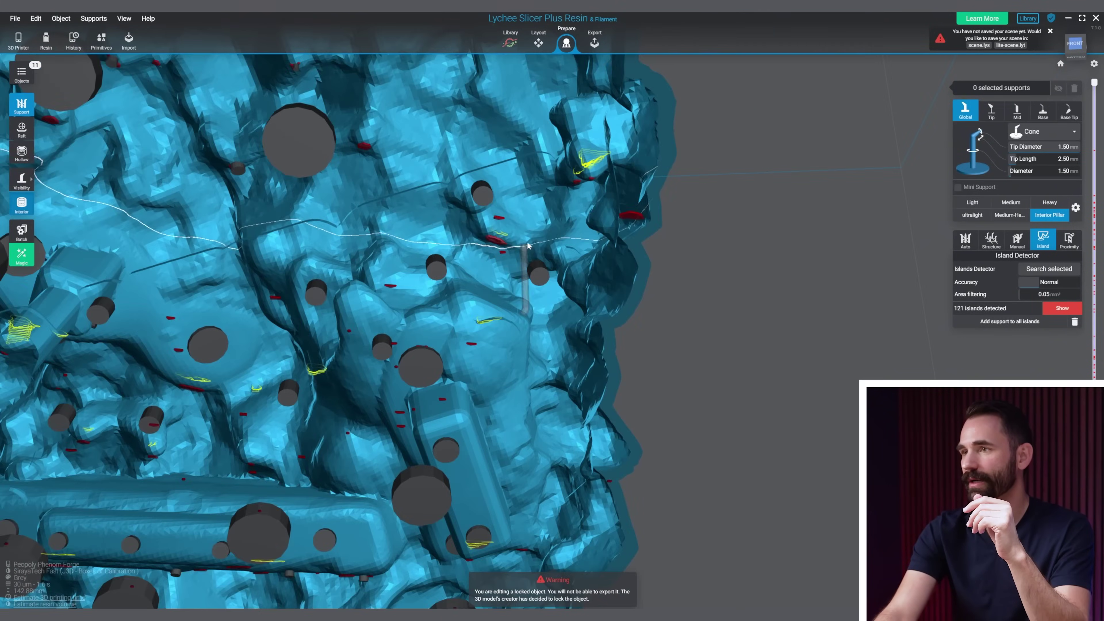
right_click_drag(453, 255, 493, 153)
left_click(480, 223)
left_click(487, 130)
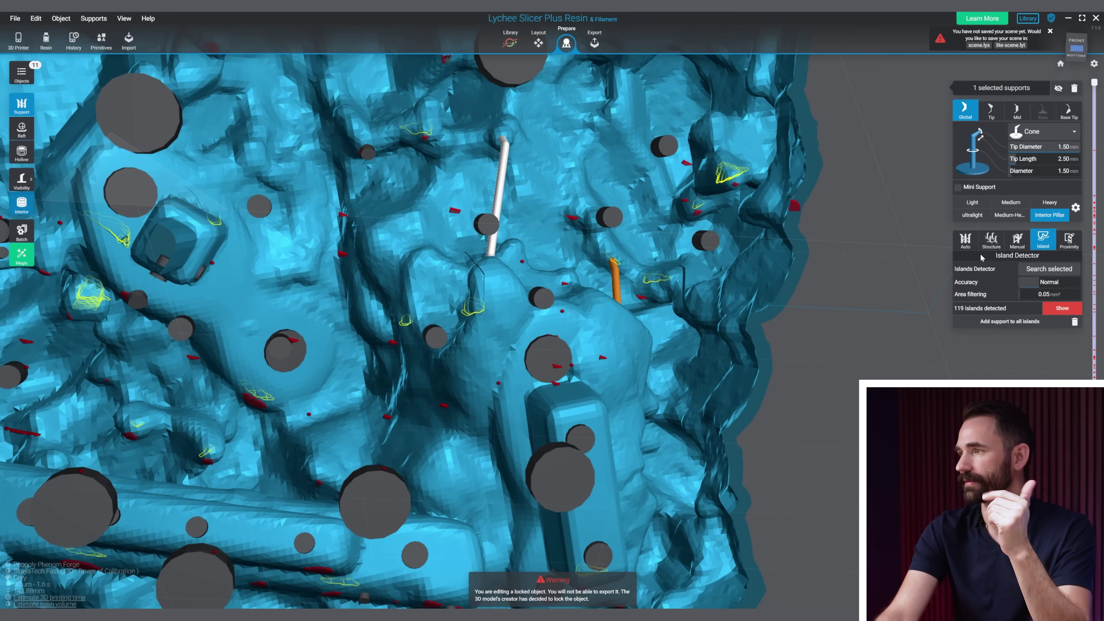
Generate automatic internal supports at low density with bracing, parenting and lift off, replacing all existing internal supports
left_click(965, 241)
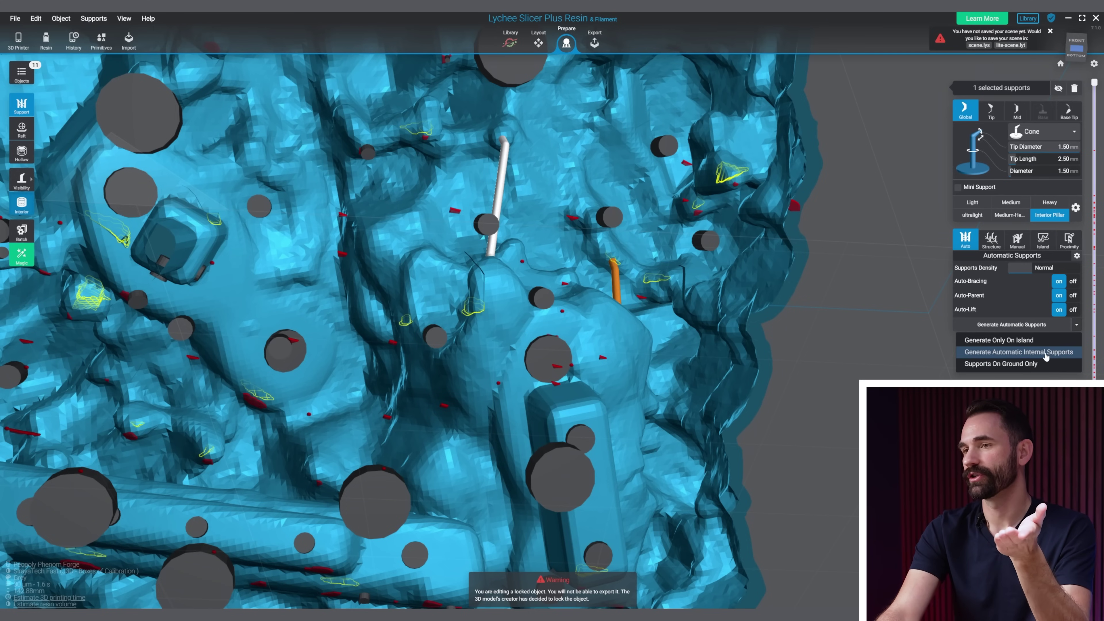
left_click(1046, 355)
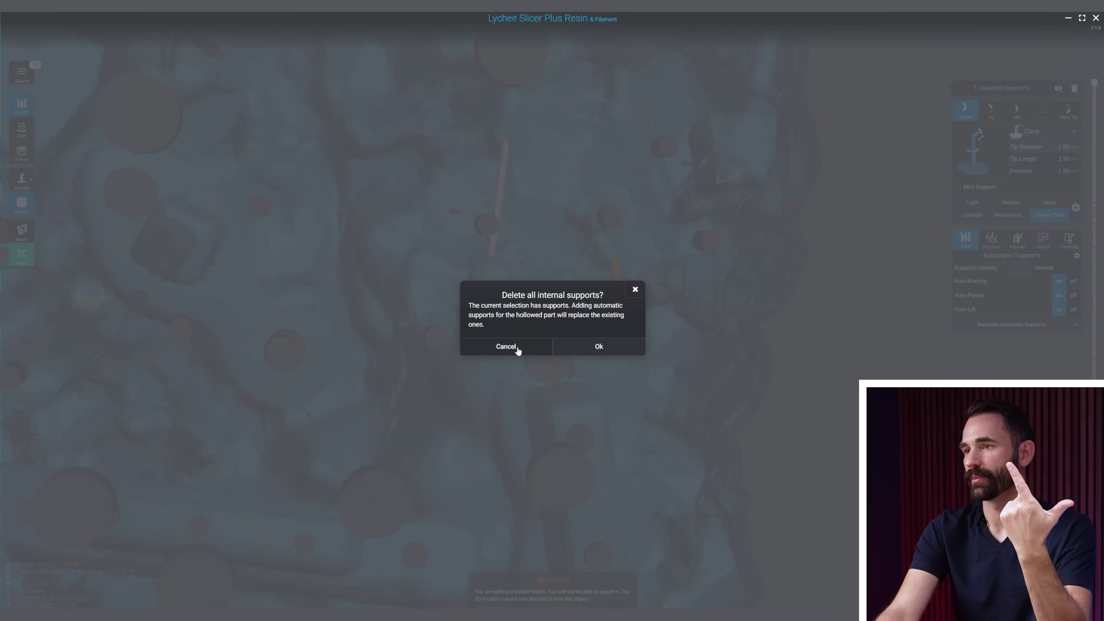
left_click(593, 348)
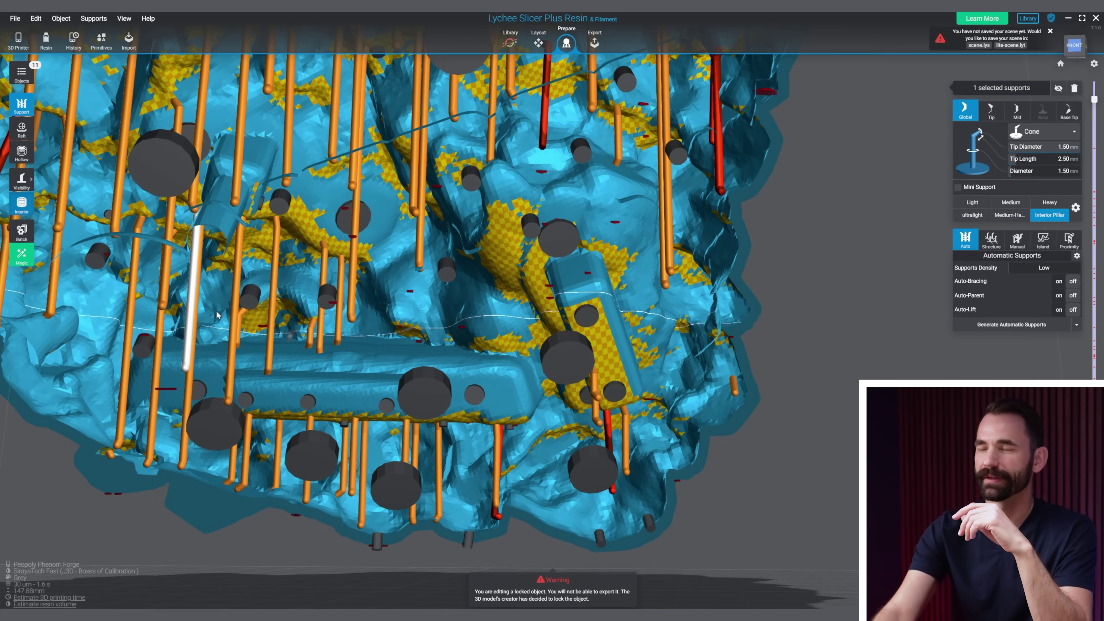
Return to the exterior view and cut the model away from below at several layer heights to inspect the internal supports
left_click(23, 205)
right_click_drag(813, 404, 1087, 160)
mouse_move(1094, 100)
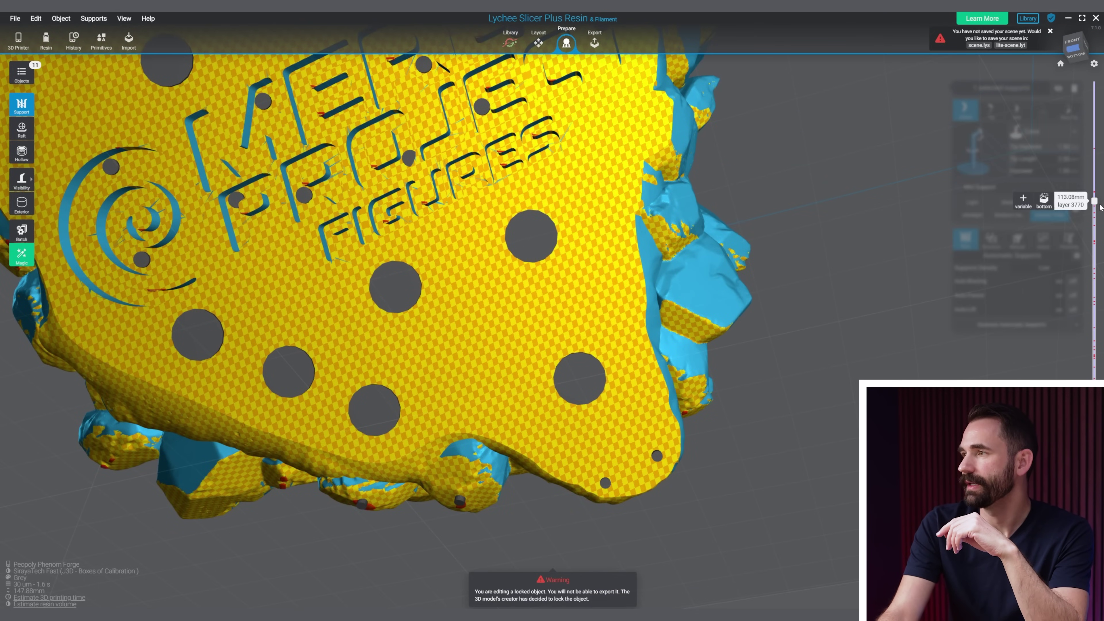
left_click_drag(1100, 207, 1097, 206)
left_click(1043, 204)
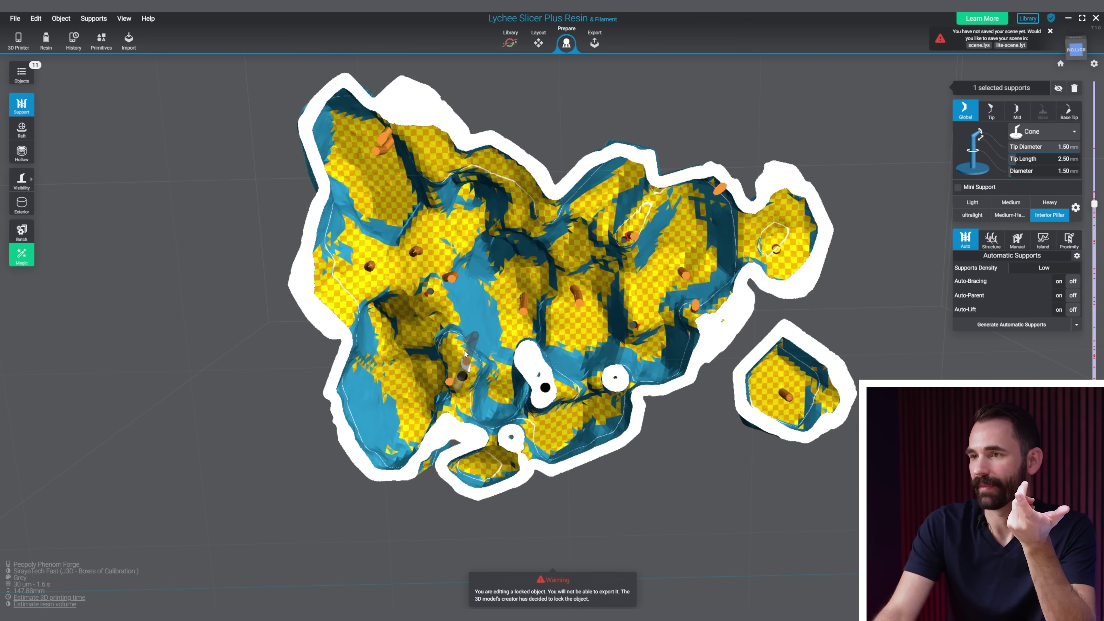
left_click_drag(1094, 205, 1094, 249)
middle_click_drag(691, 397, 651, 333)
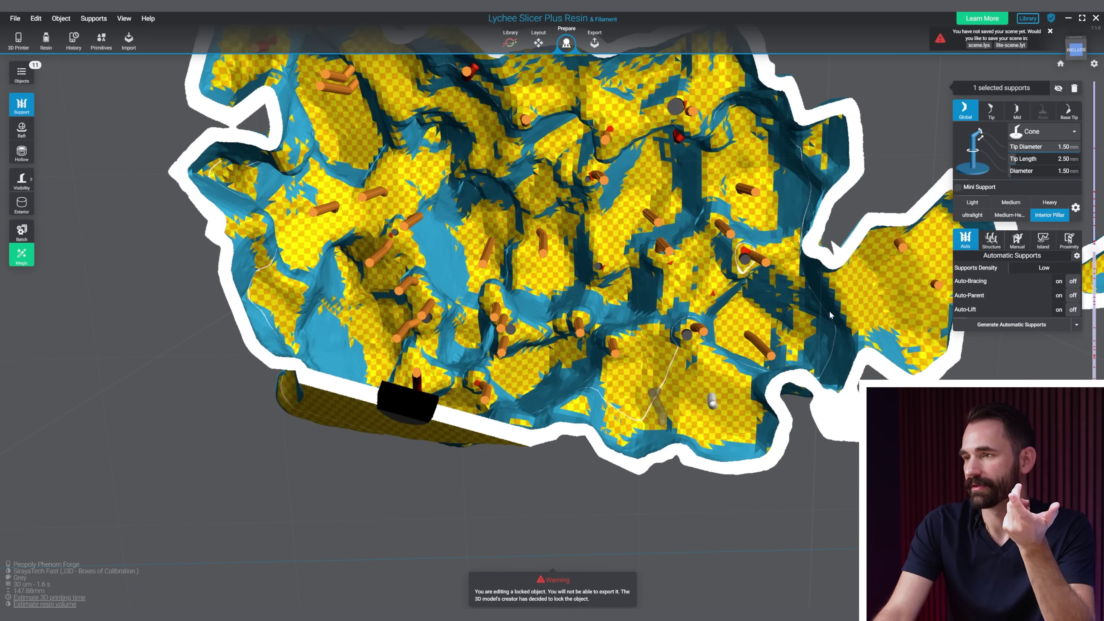
Examine the internal supports across the whole upper section of the cut-away hollow
middle_click_drag(831, 315, 673, 343)
middle_click_drag(263, 246, 537, 311)
right_click_drag(546, 314, 554, 303)
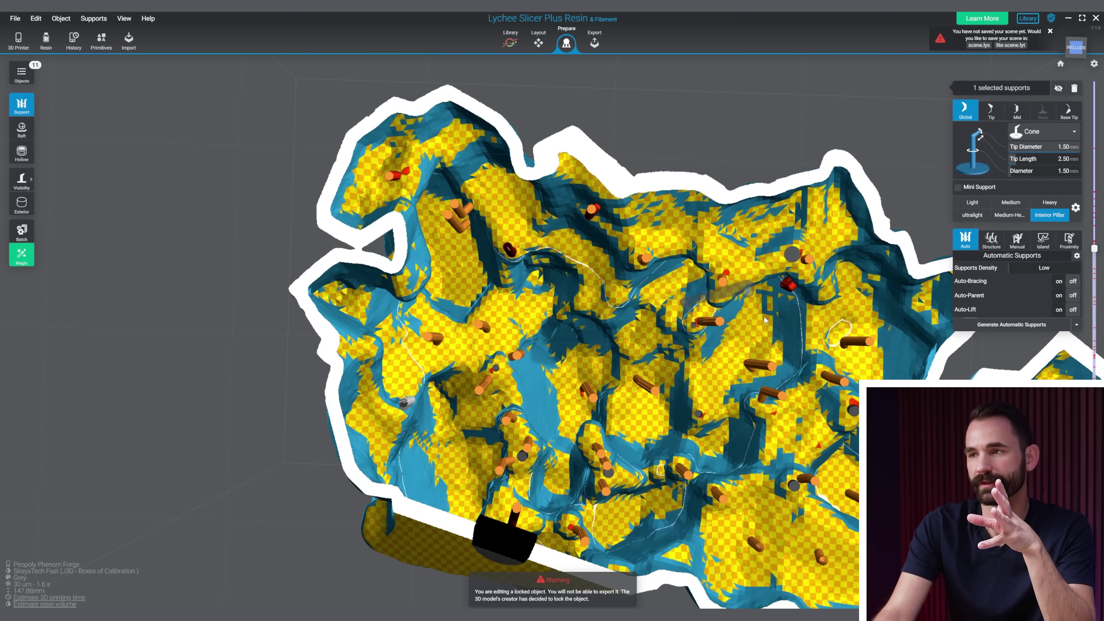
middle_click_drag(765, 320, 529, 210)
left_click(267, 138)
right_click_drag(530, 209, 521, 208)
middle_click_drag(521, 210, 590, 166)
scroll(543, 152, "up", 1)
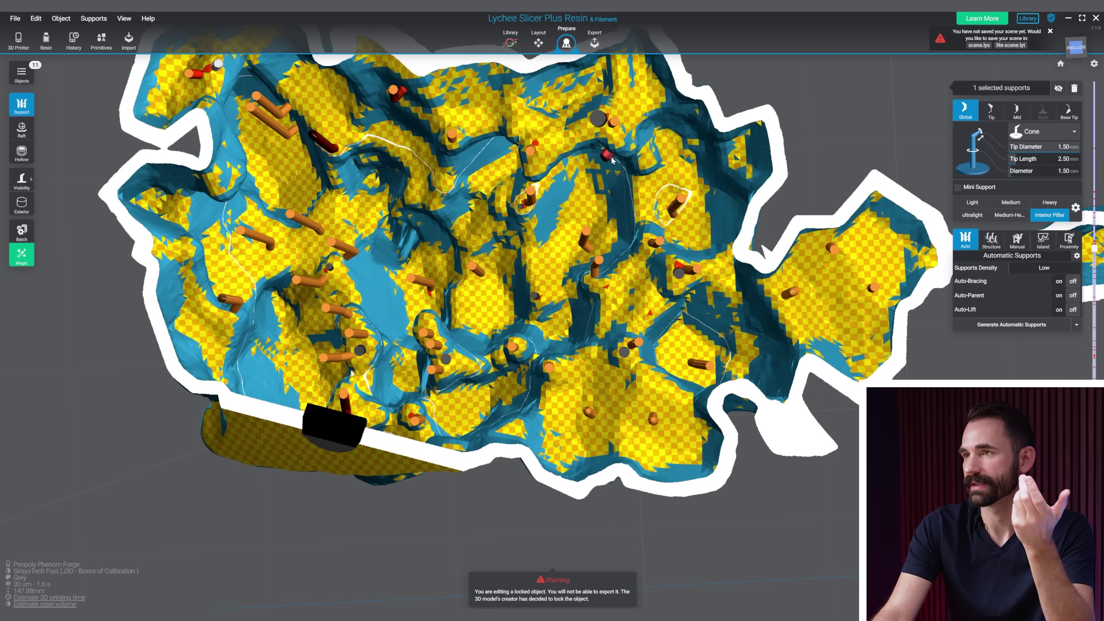
scroll(459, 141, "down", 1)
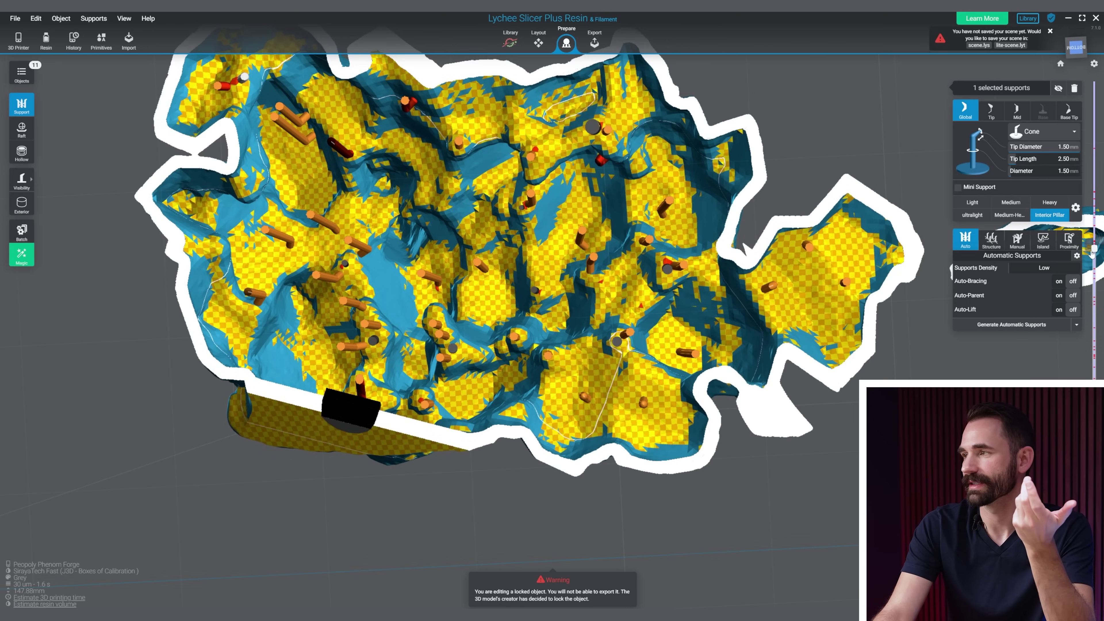
Cut the model at progressively lower layer heights and examine how the internal supports sit around the drain holes
left_click_drag(1093, 251, 1093, 289)
middle_click_drag(855, 279, 660, 261)
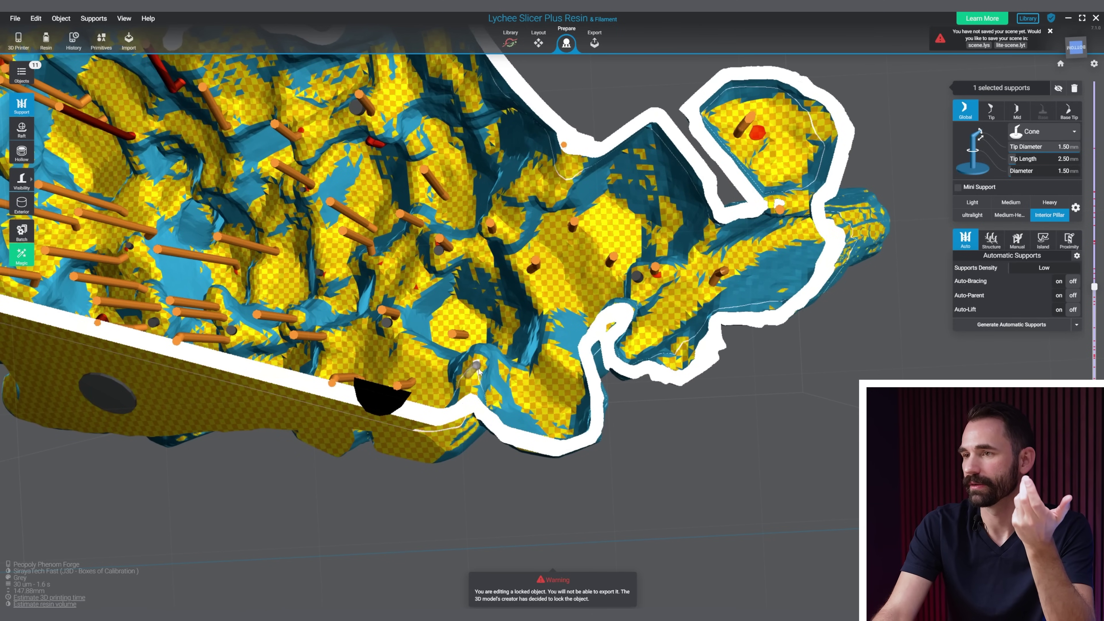
middle_click_drag(390, 344, 591, 366)
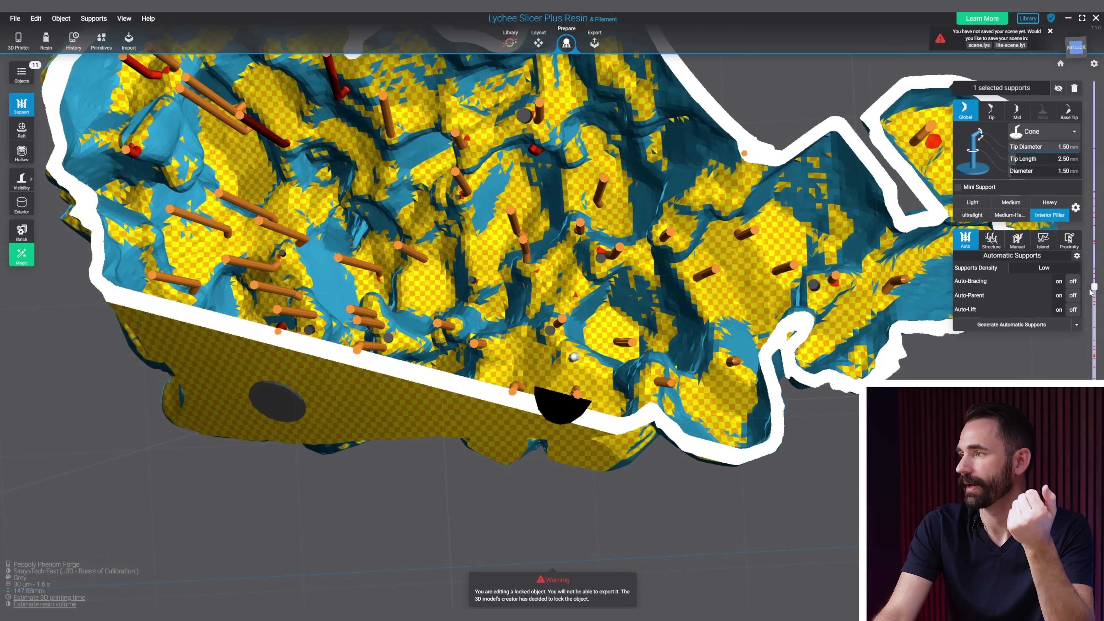
left_click_drag(1093, 289, 1093, 365)
middle_click_drag(852, 182, 765, 369)
right_click_drag(765, 370, 538, 375)
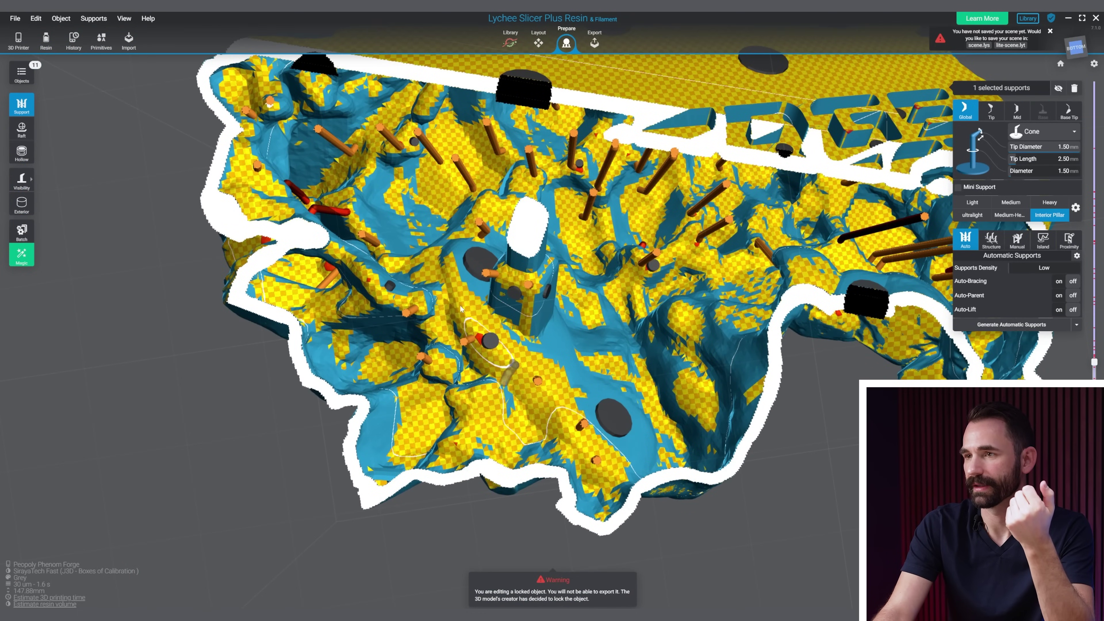
right_click_drag(393, 195, 589, 292)
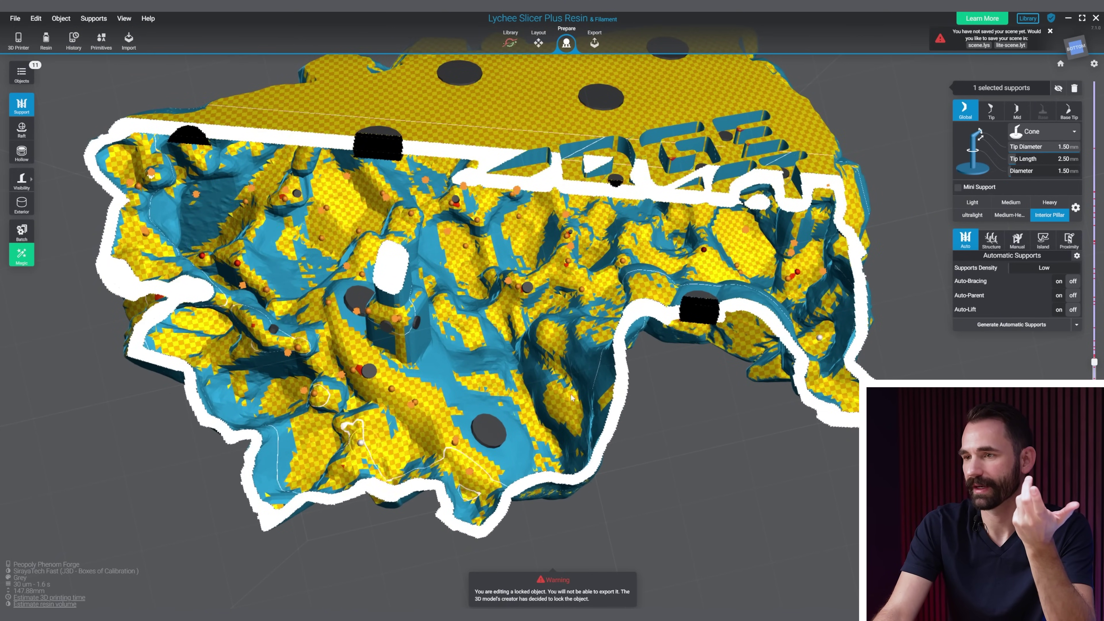
right_click_drag(766, 383, 404, 411)
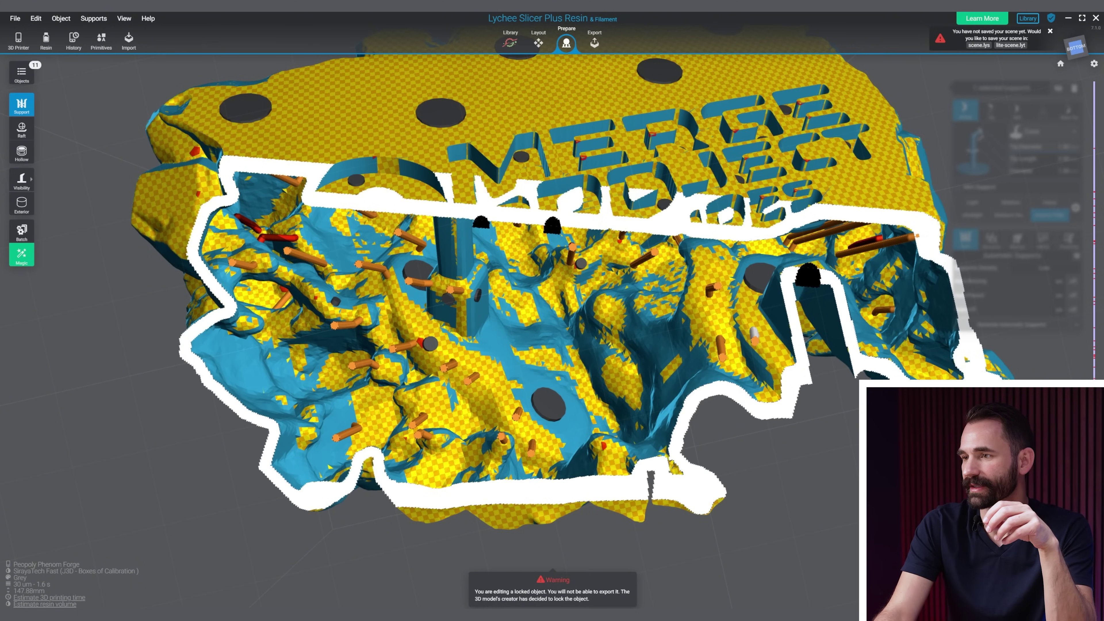
right_click_drag(606, 447, 503, 353)
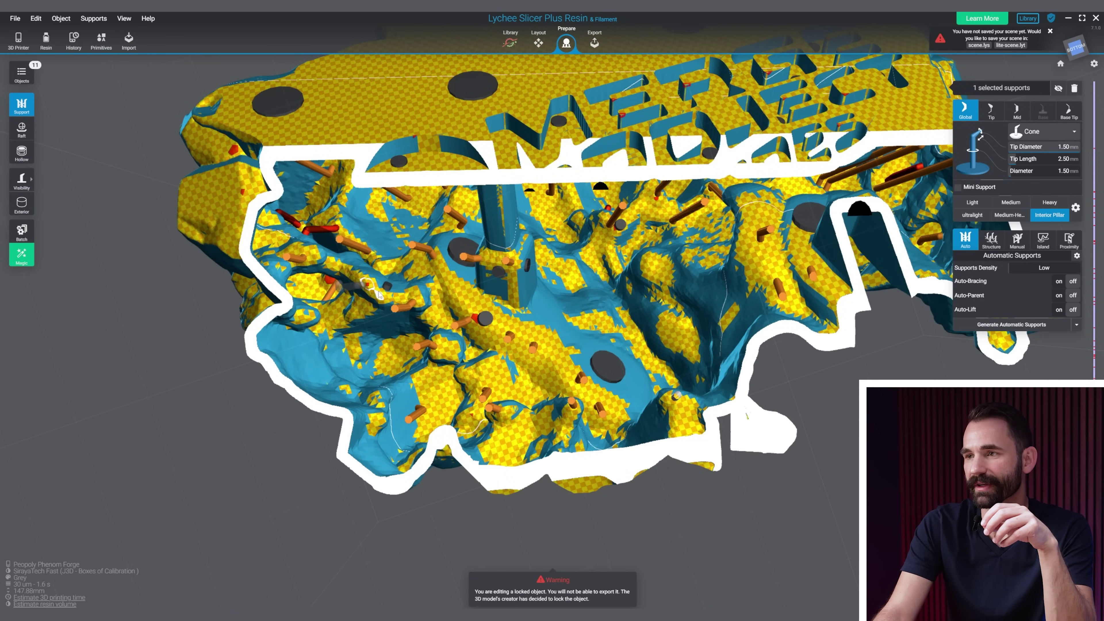
Delete the internal support colliding with the small drain hole near the column and place a new Interior Pillar support beside it
scroll(464, 309, "up", 6)
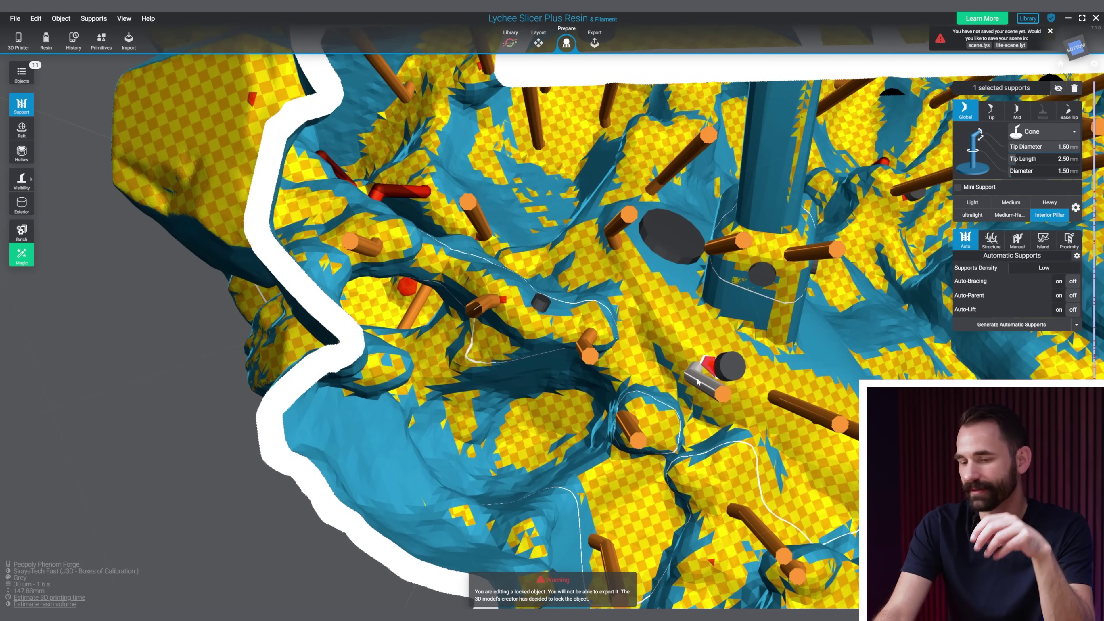
key("Delete")
left_click(701, 365)
middle_click_drag(702, 364, 474, 345)
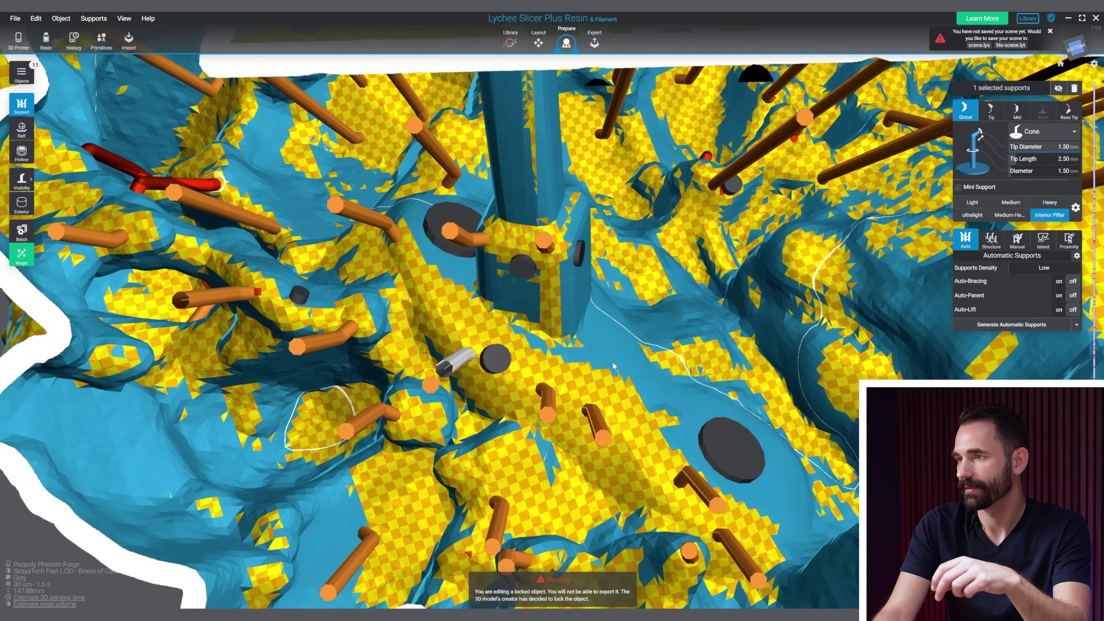
scroll(439, 309, "down", 4)
middle_click_drag(435, 304, 300, 327)
scroll(300, 327, "up", 2)
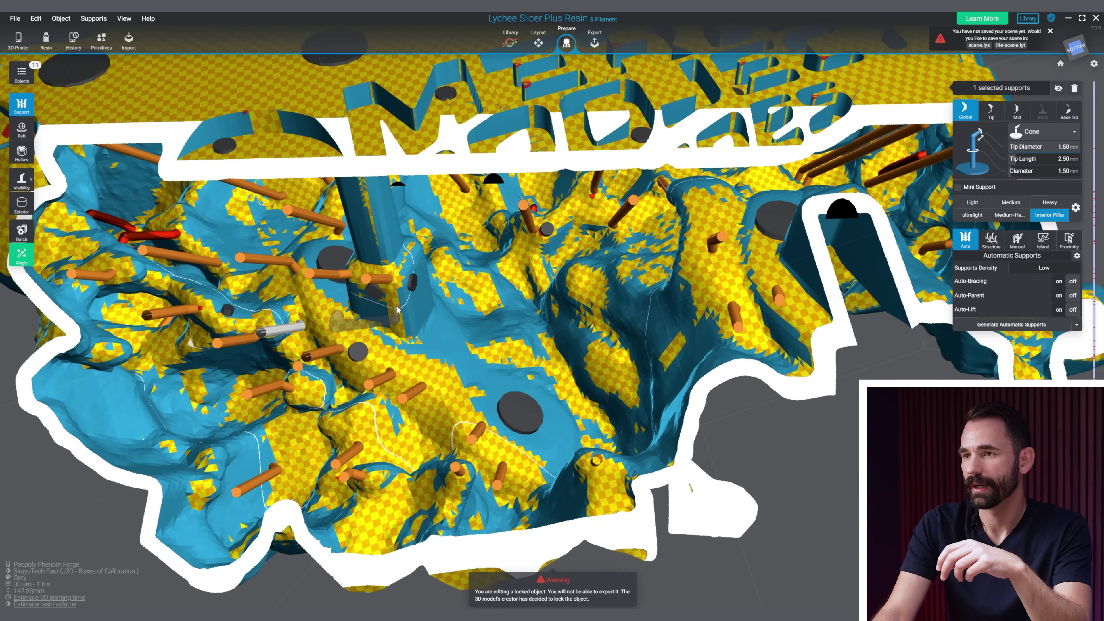
Cut the model at the height of the long back slot and place Interior Pillar supports inside the hollow rock next to it
scroll(608, 297, "down", 6)
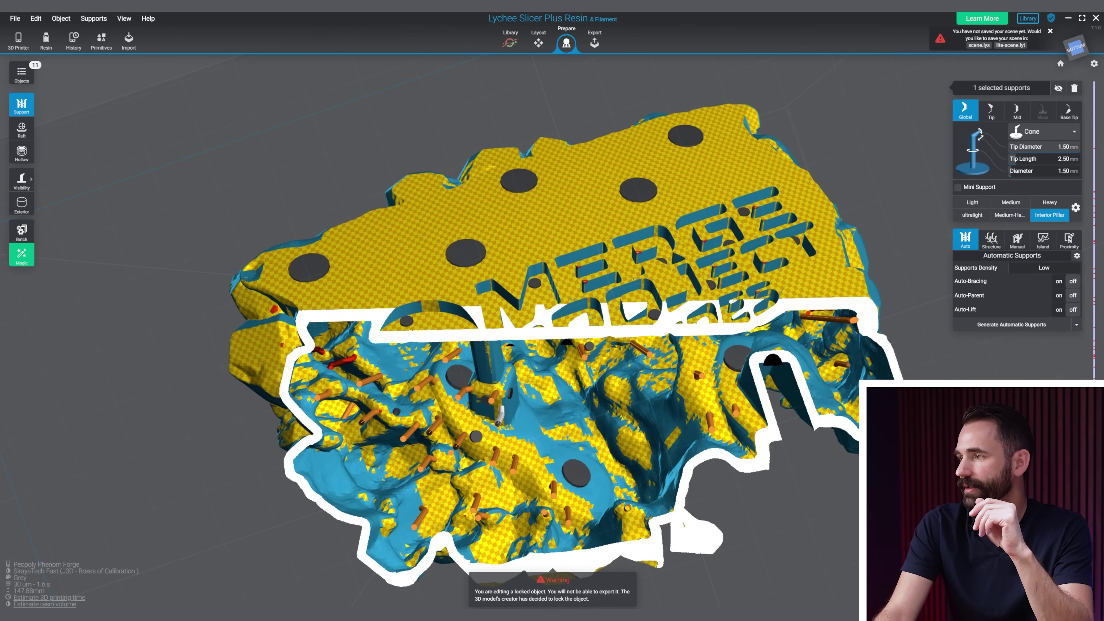
mouse_move(1094, 407)
left_mouse_down()
mouse_move(1094, 329)
mouse_move(1095, 393)
left_mouse_up()
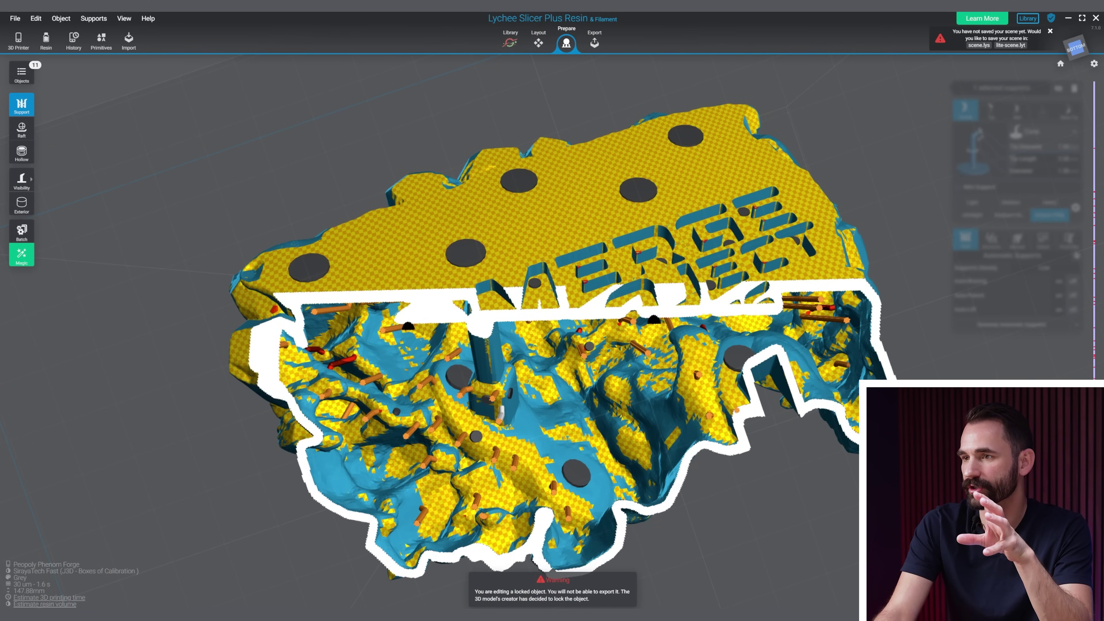
scroll(452, 401, "up", 2)
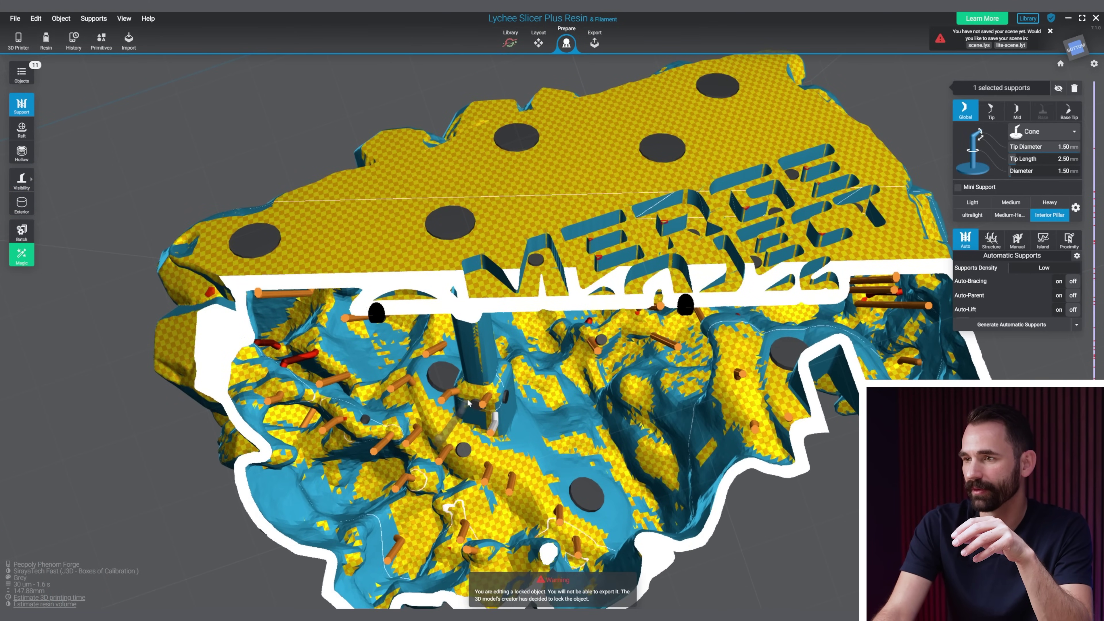
middle_click_drag(842, 505, 754, 429)
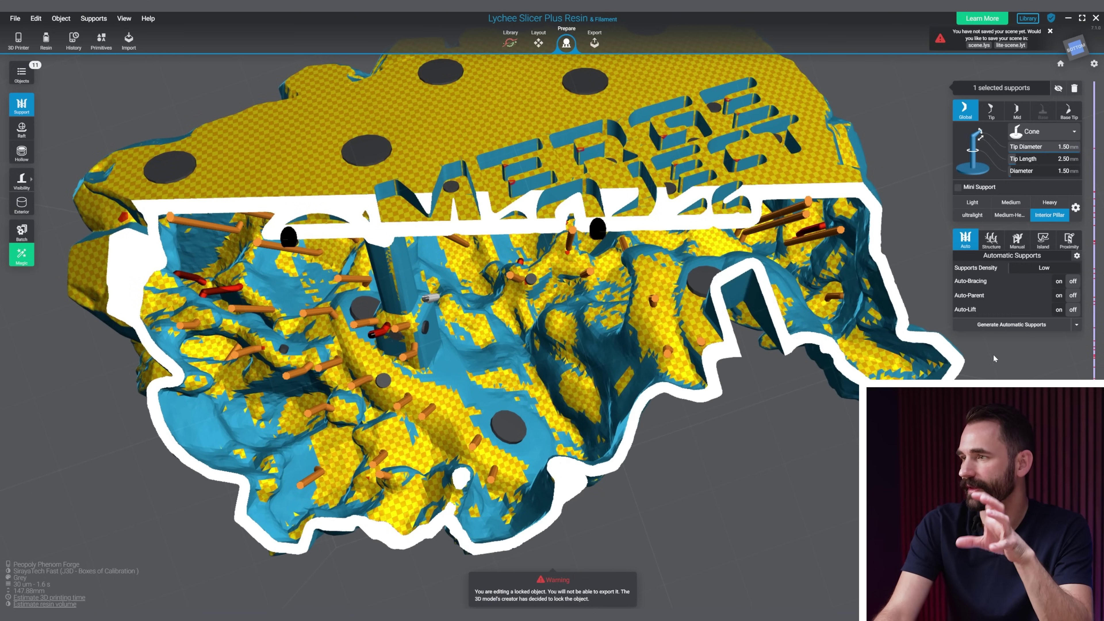
left_click_drag(1094, 393, 1095, 449)
middle_click_drag(919, 502, 857, 315)
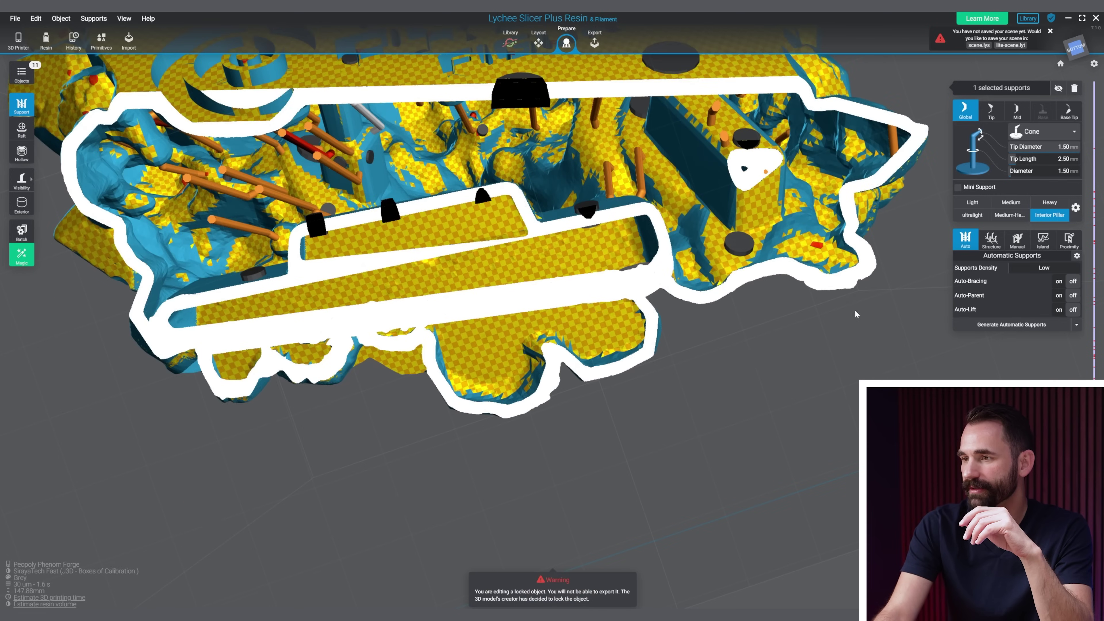
left_click(591, 320)
left_click(500, 347)
right_click_drag(832, 383, 730, 391)
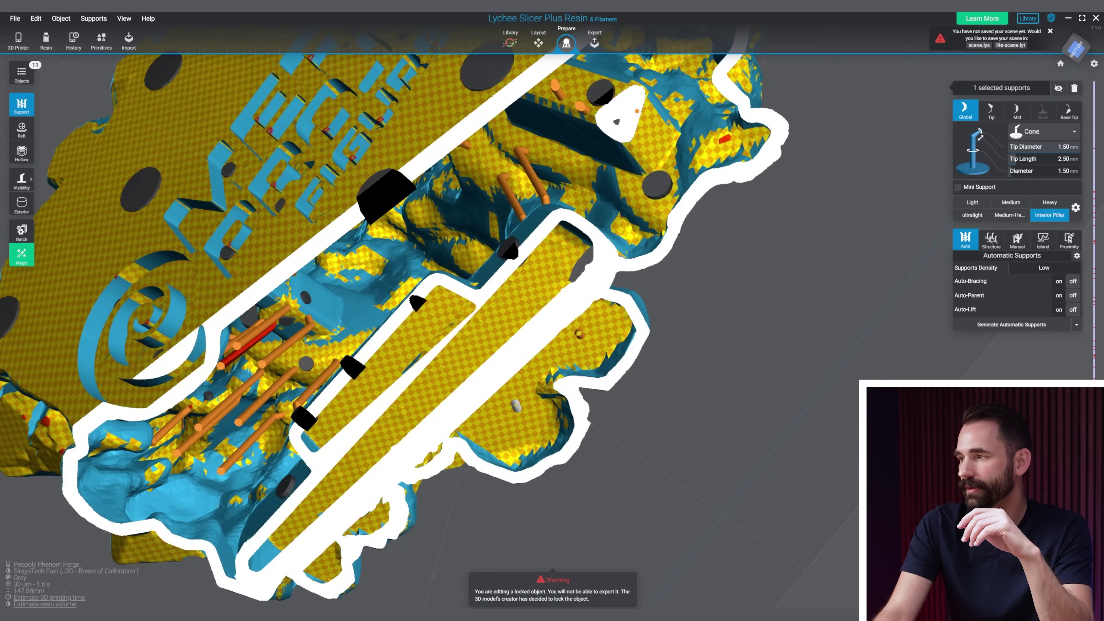
Raise the cut slightly and place Interior Pillar supports by hand along the ceiling of the long back slot
left_click_drag(1094, 450, 1094, 440)
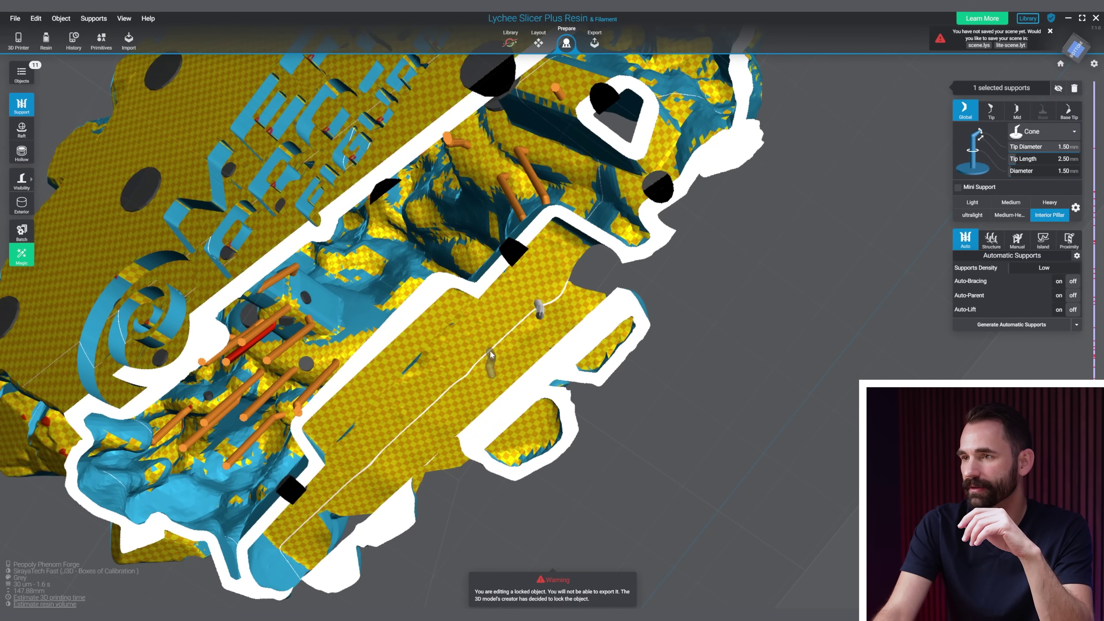
left_click(398, 369)
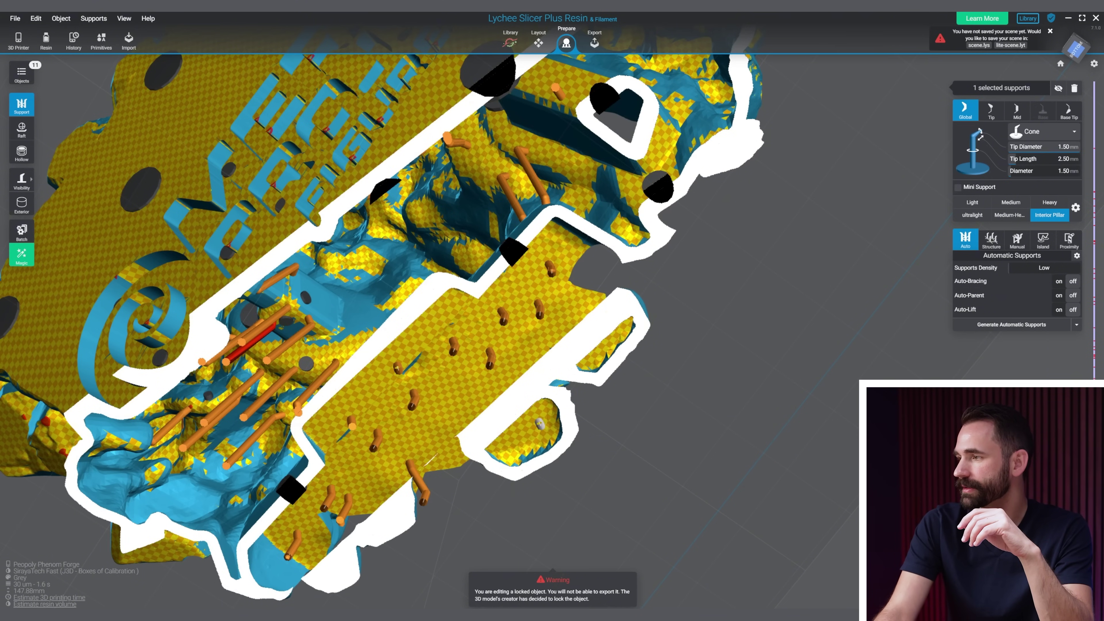
Cut the model below the long slot and place more Interior Pillar supports on the overhanging inner surfaces around it
left_click_drag(1094, 440, 1094, 450)
right_click_drag(408, 324, 481, 299)
left_click(486, 295)
left_click(432, 275)
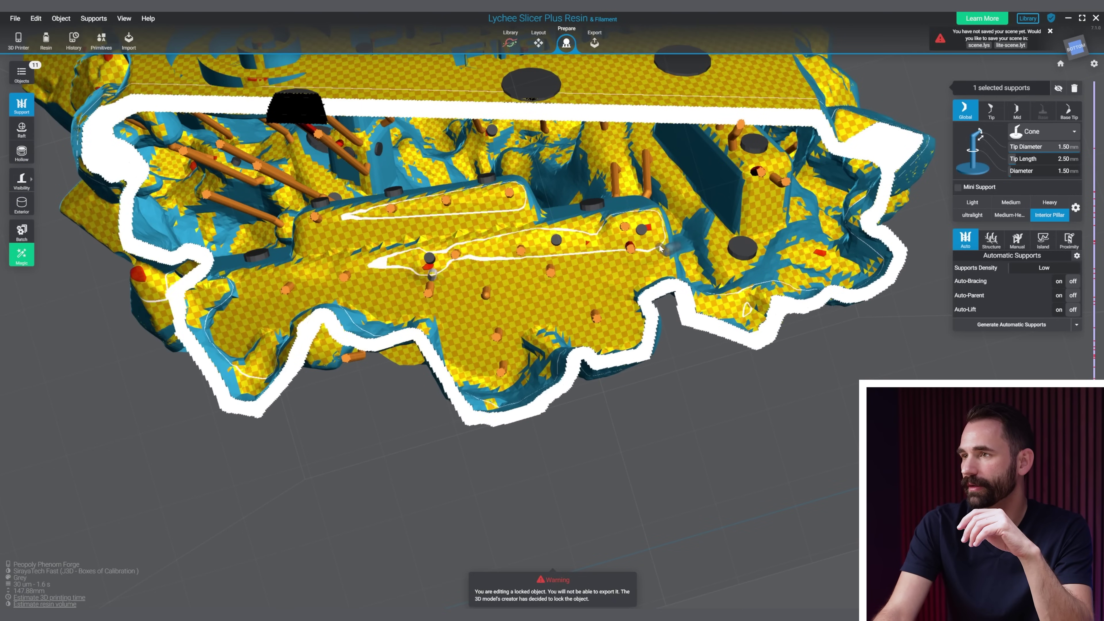
left_click(662, 245)
left_click(596, 245)
right_click_drag(595, 246, 560, 274)
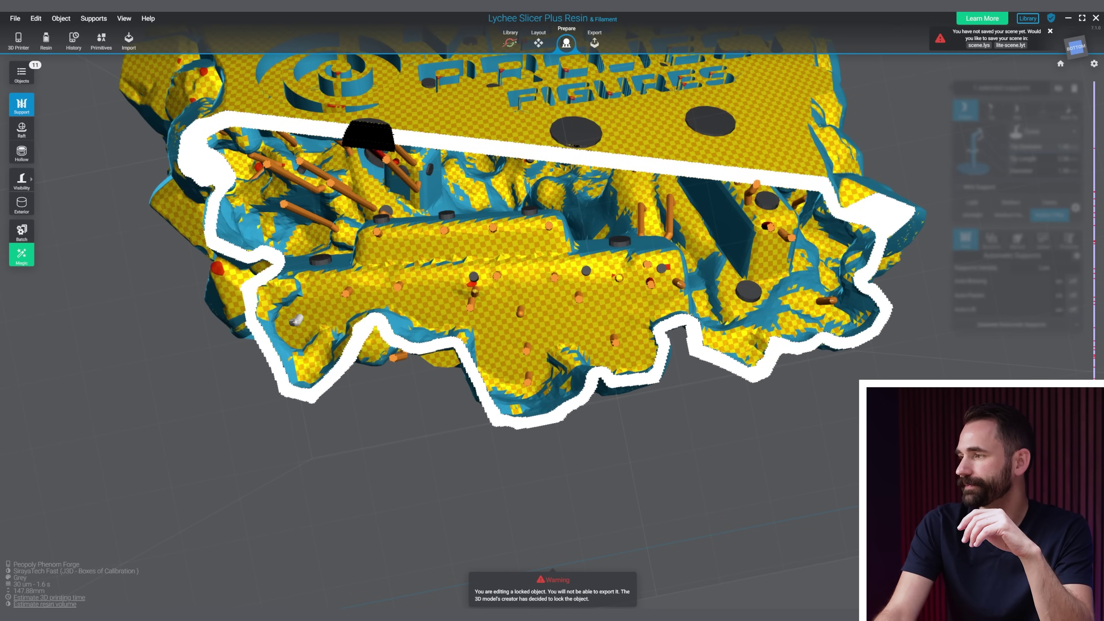
Bring back the full model and examine the supports inside the long slot on its back
left_click_drag(1095, 500, 1094, 578)
right_click_drag(818, 474, 749, 432)
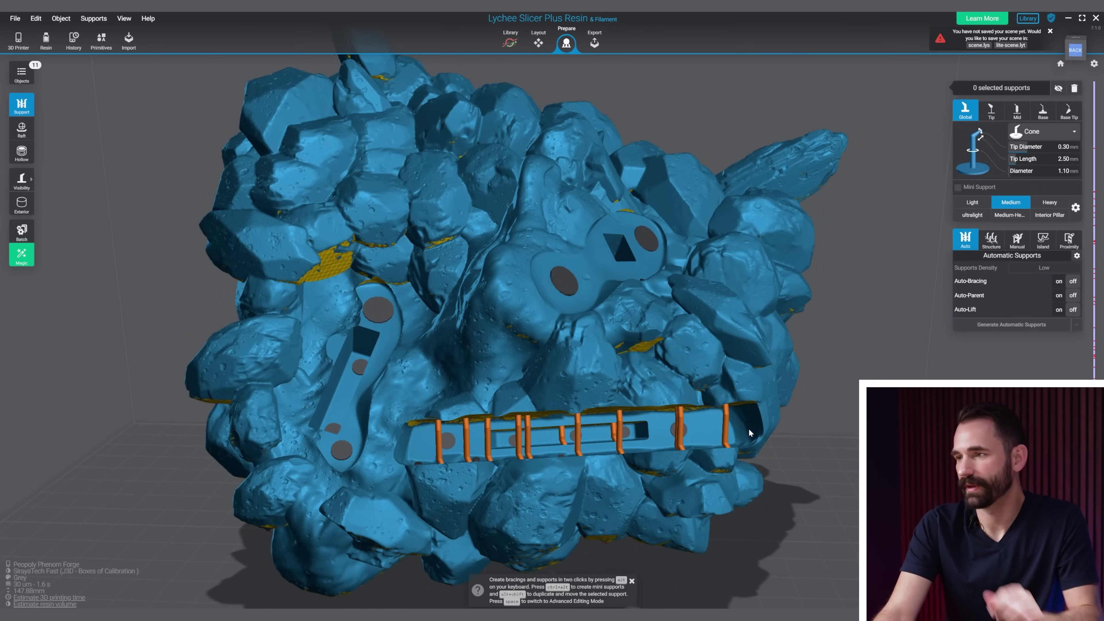
left_click(727, 425)
left_click(681, 432)
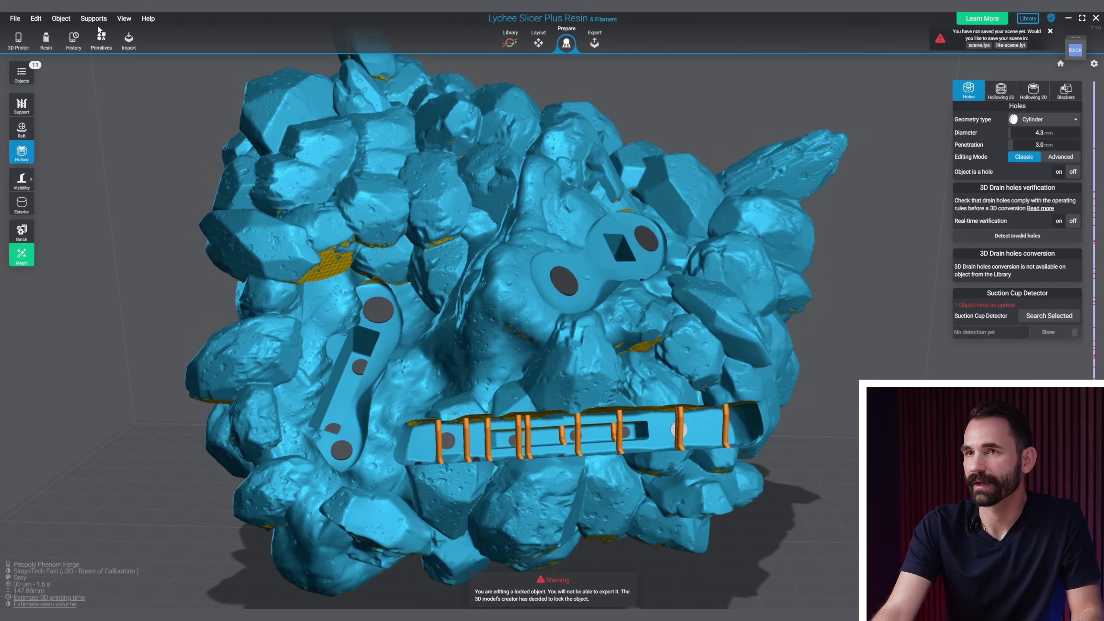
Select all supports in the hollowing, hide them, and return to the exterior view
mouse_move(94, 21)
mouse_move(82, 135)
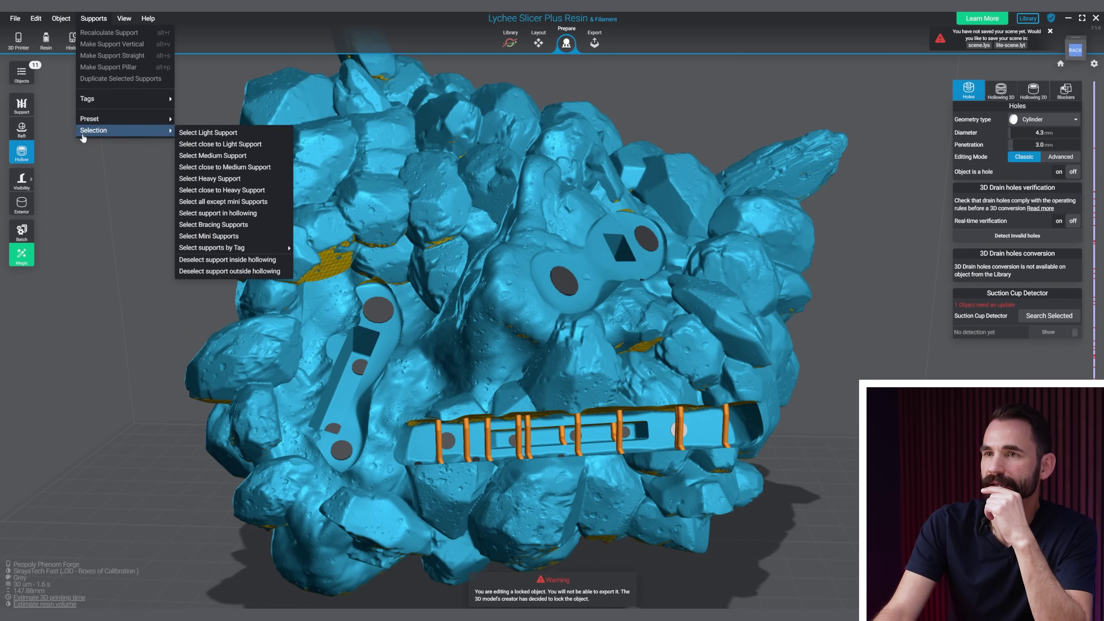
left_click(256, 214)
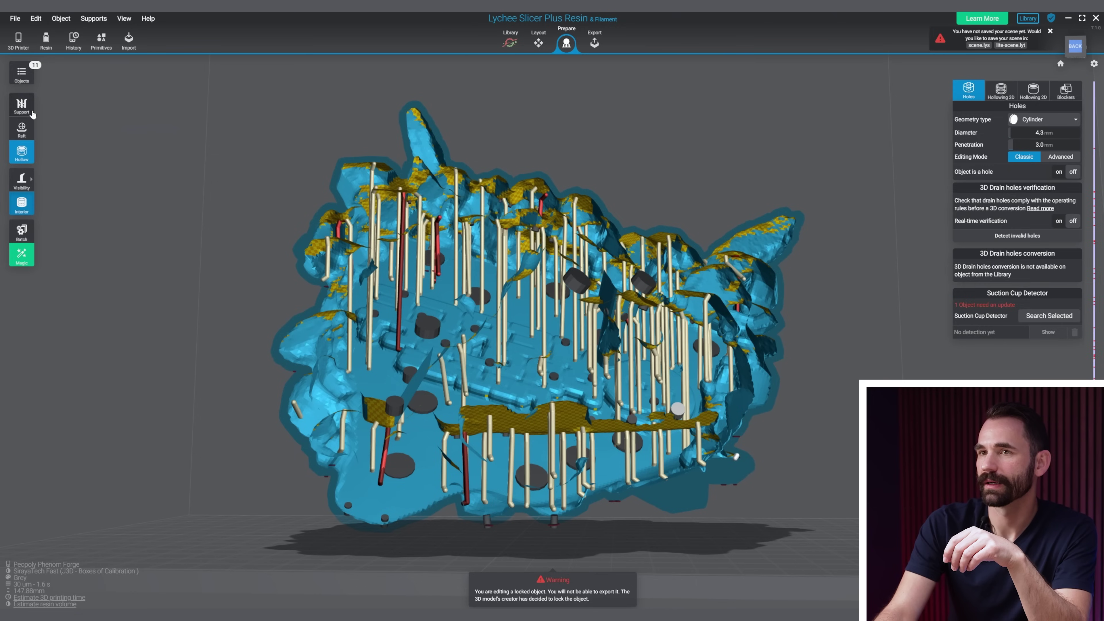
left_click(28, 112)
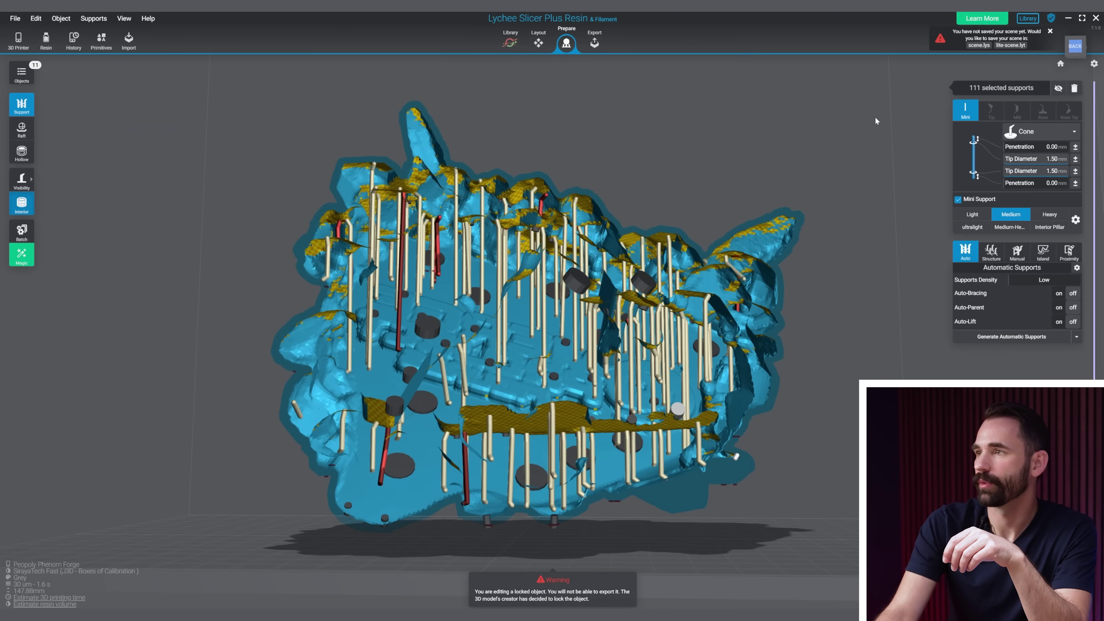
left_click(1058, 89)
left_click(10, 201)
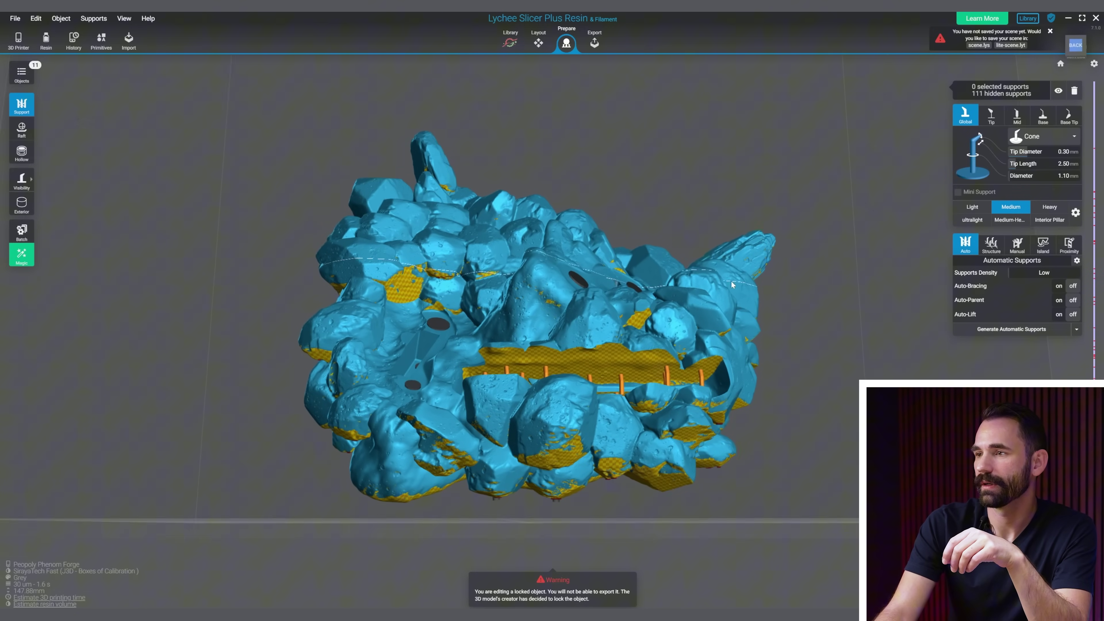
Delete all remaining visible supports outside the hollow, unhide the internal supports and show the interior view
left_click_drag(884, 494, 291, 193)
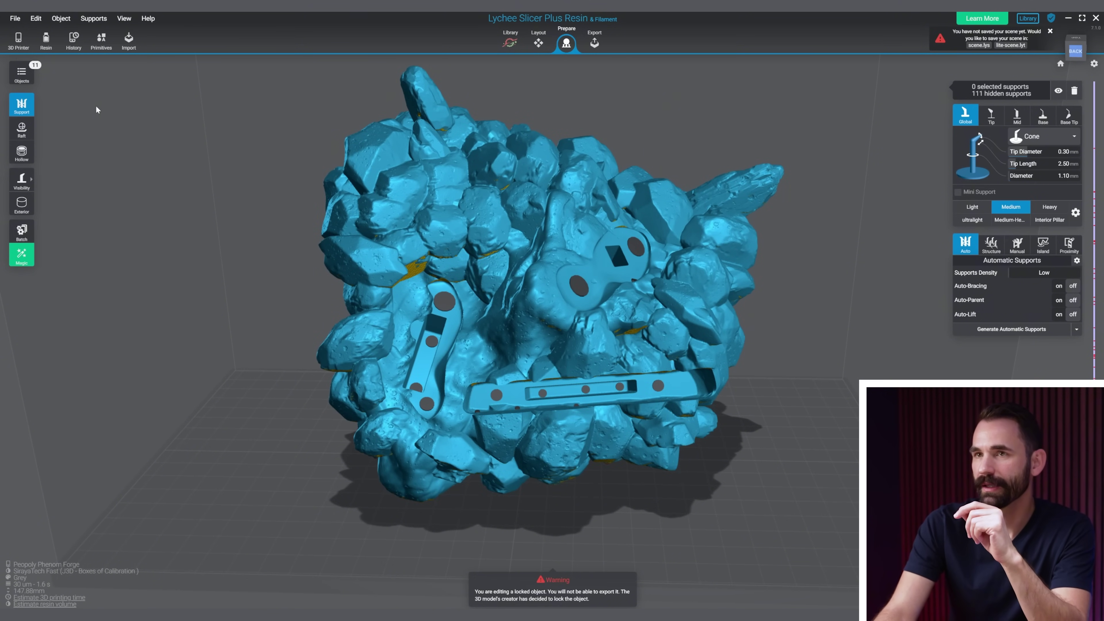
left_click(94, 18)
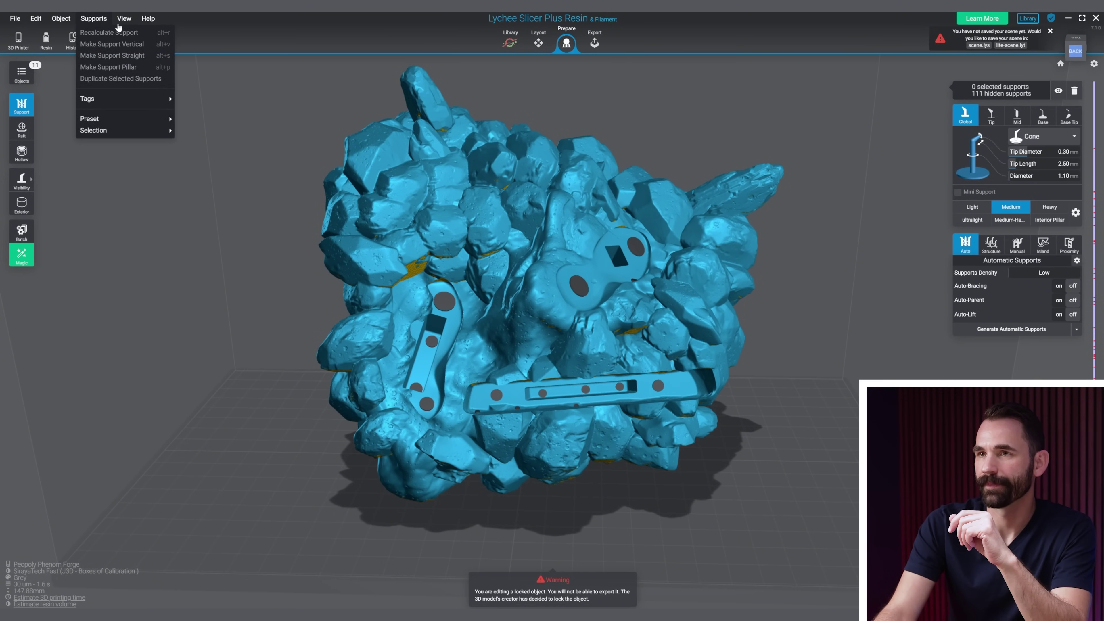
mouse_move(140, 123)
left_click(227, 154)
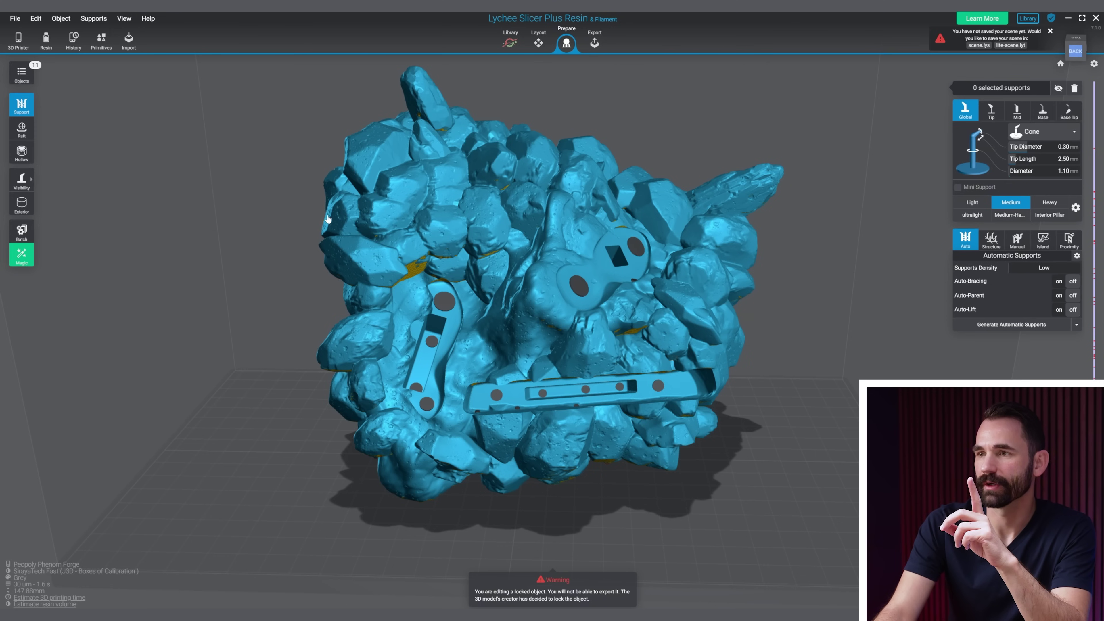
left_click(25, 213)
mouse_move(871, 355)
right_mouse_down()
mouse_move(849, 246)
mouse_move(853, 201)
mouse_move(858, 362)
right_mouse_up()
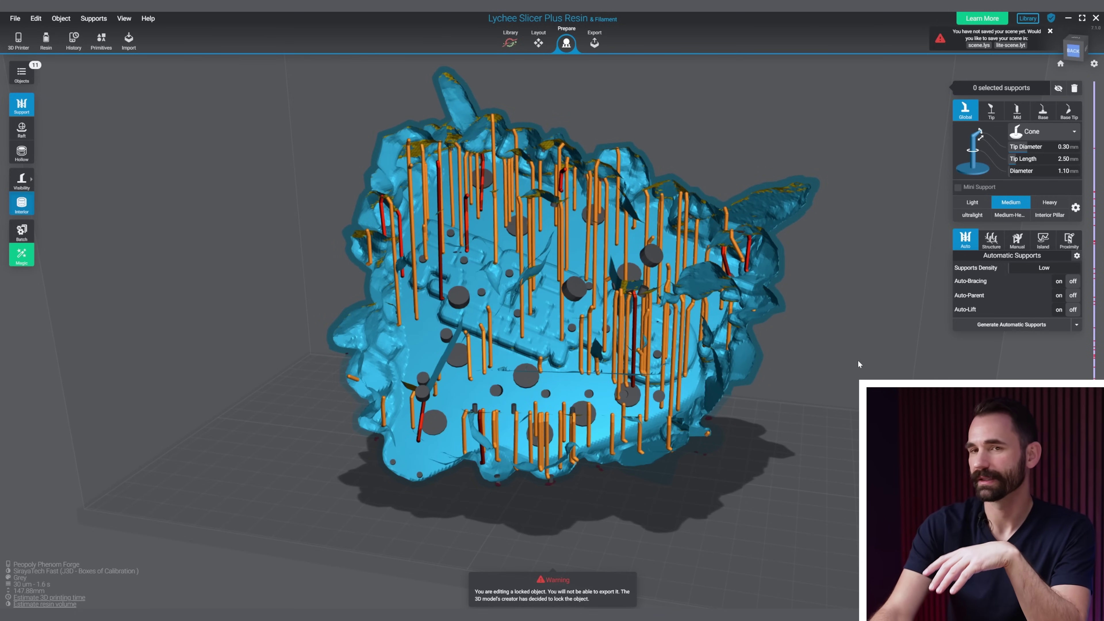
mouse_move(858, 361)
right_mouse_down()
mouse_move(826, 361)
mouse_move(856, 361)
right_mouse_up()
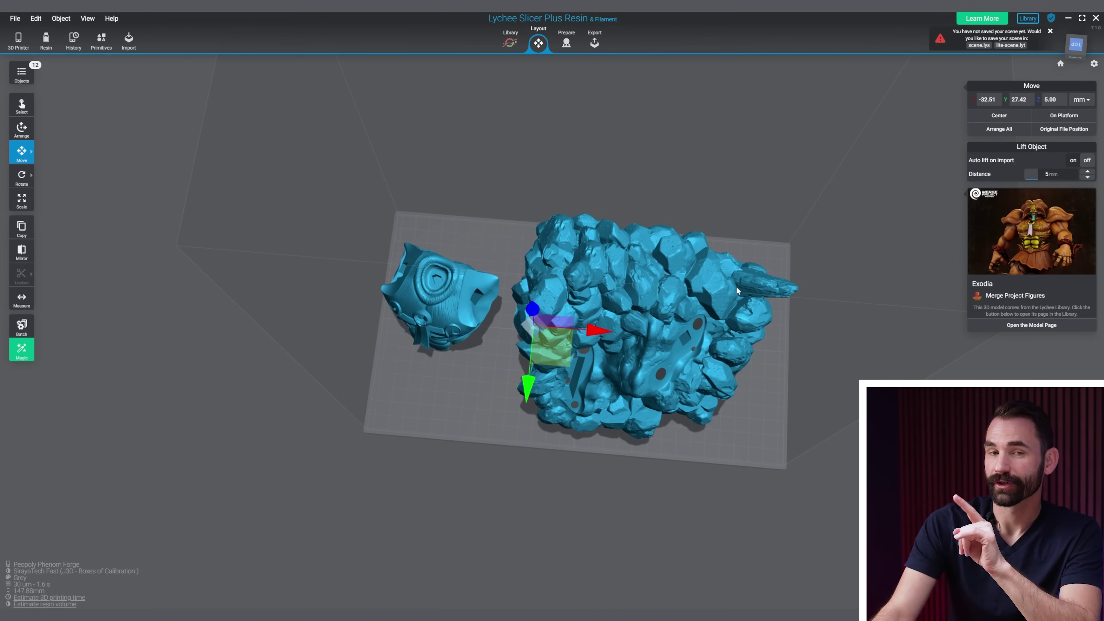
Open the Prepare stage and turn on Hollowing 2D
left_click(567, 42)
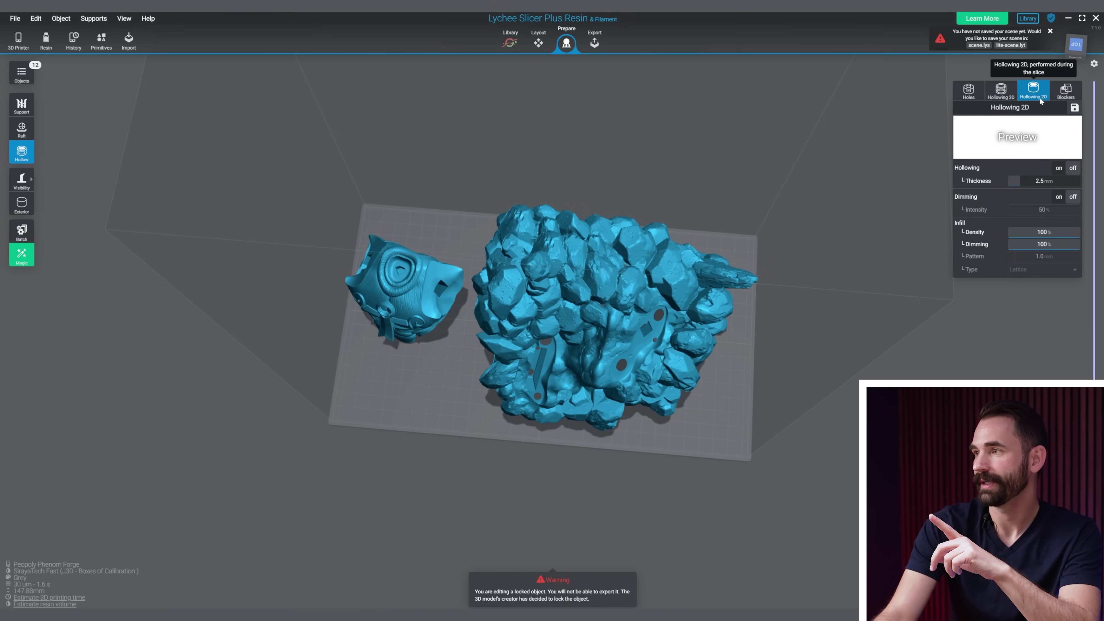
left_click(1060, 170)
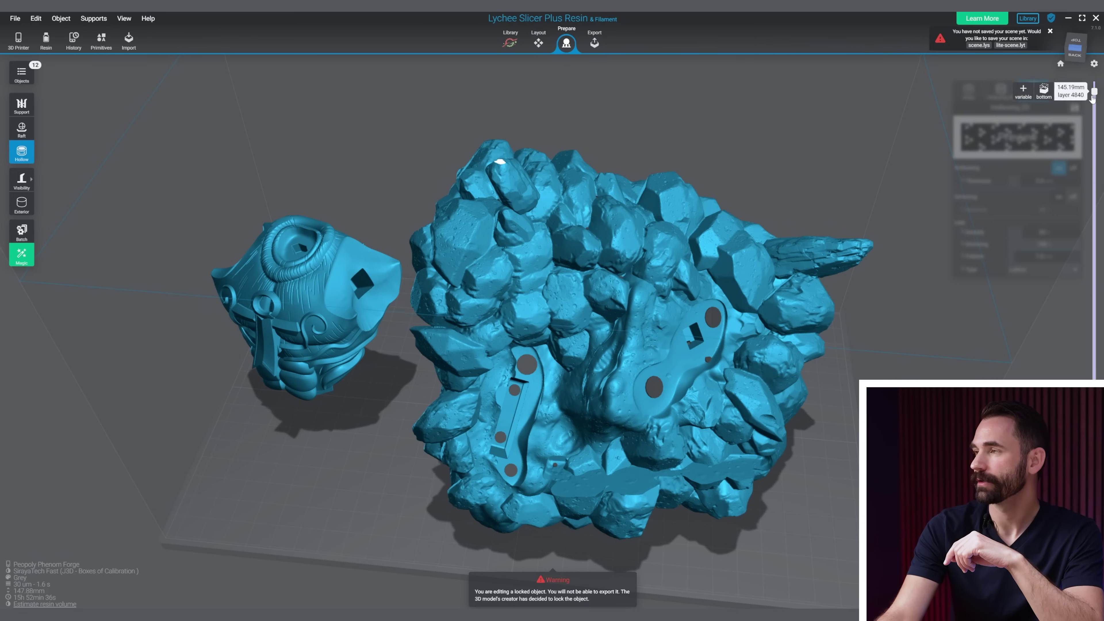
Cut the view down to a middle layer, remove the rock base's 3D hollowing and check its 2D lattice infill
left_click_drag(1092, 99, 1093, 425)
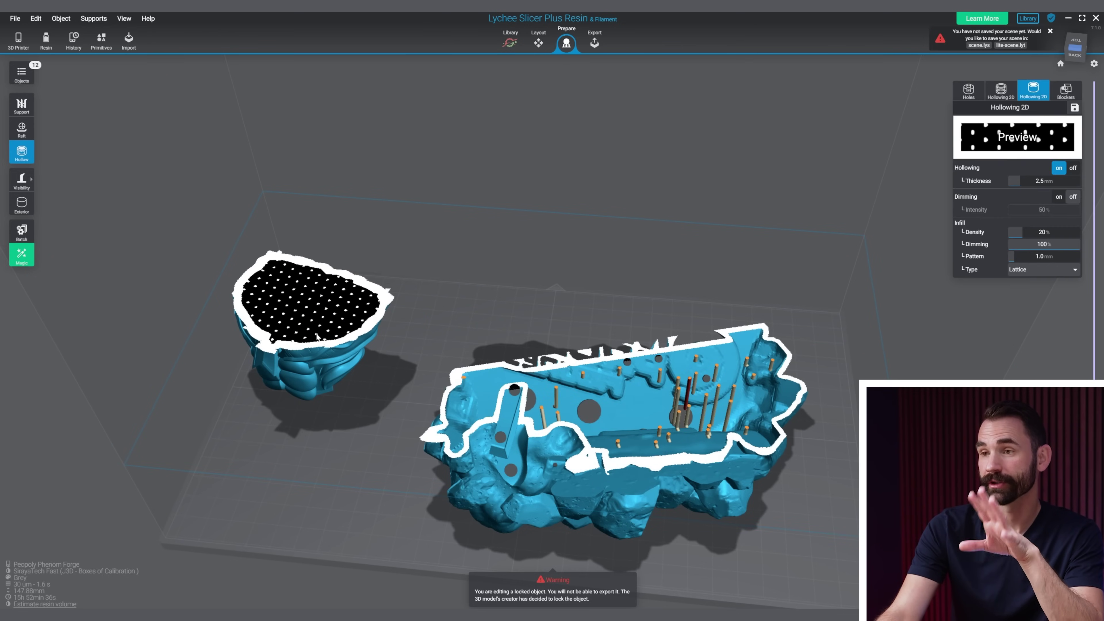
left_click(1071, 170)
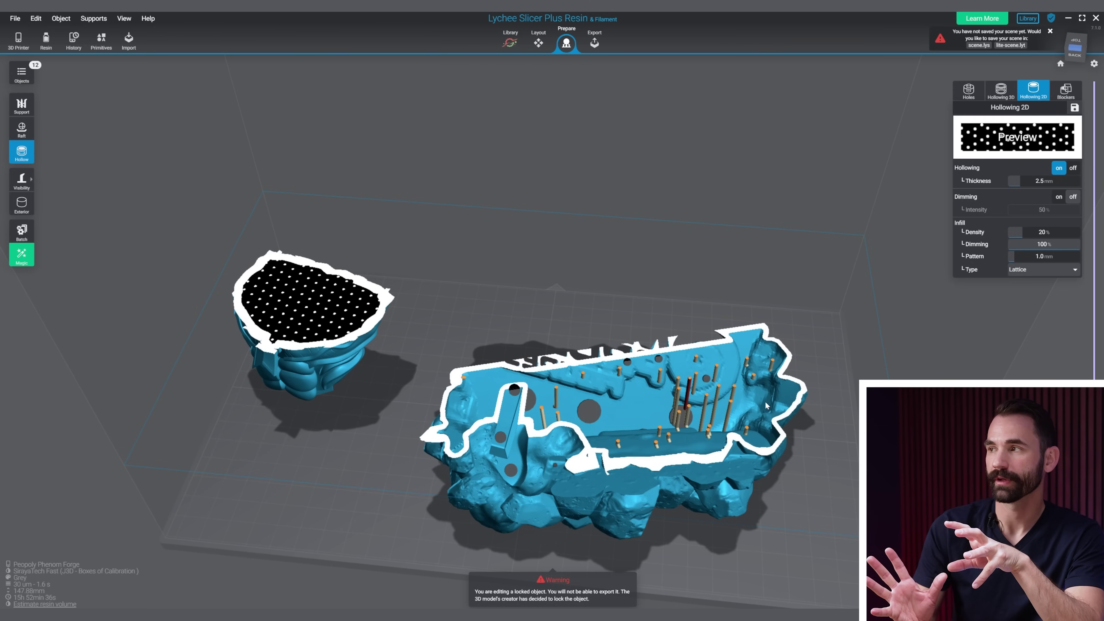
left_click(1005, 99)
left_click(1077, 152)
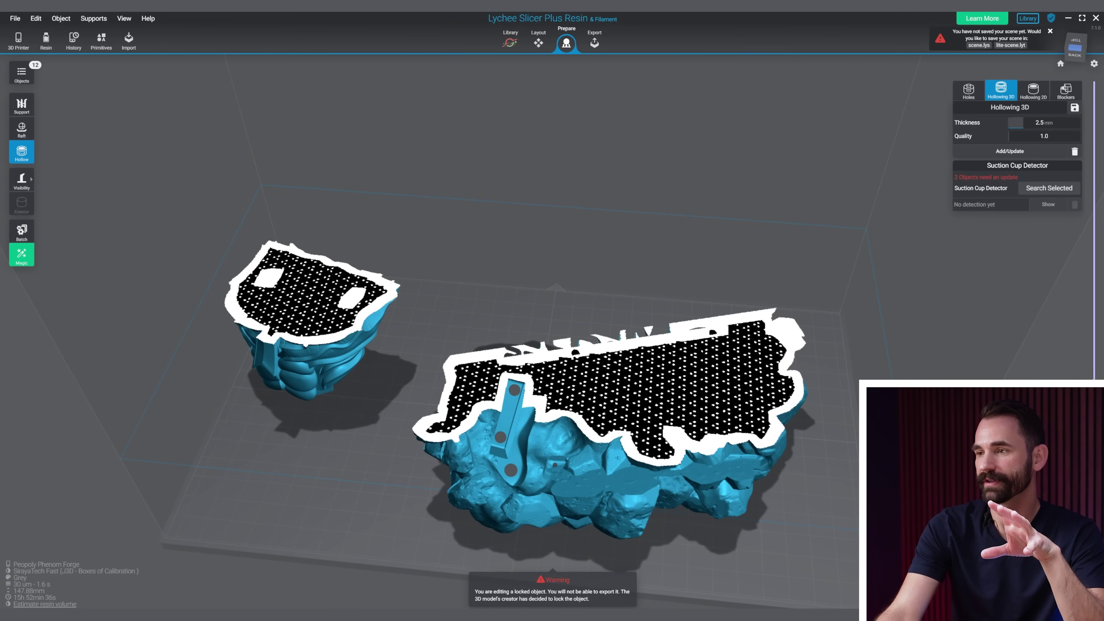
left_click(1034, 90)
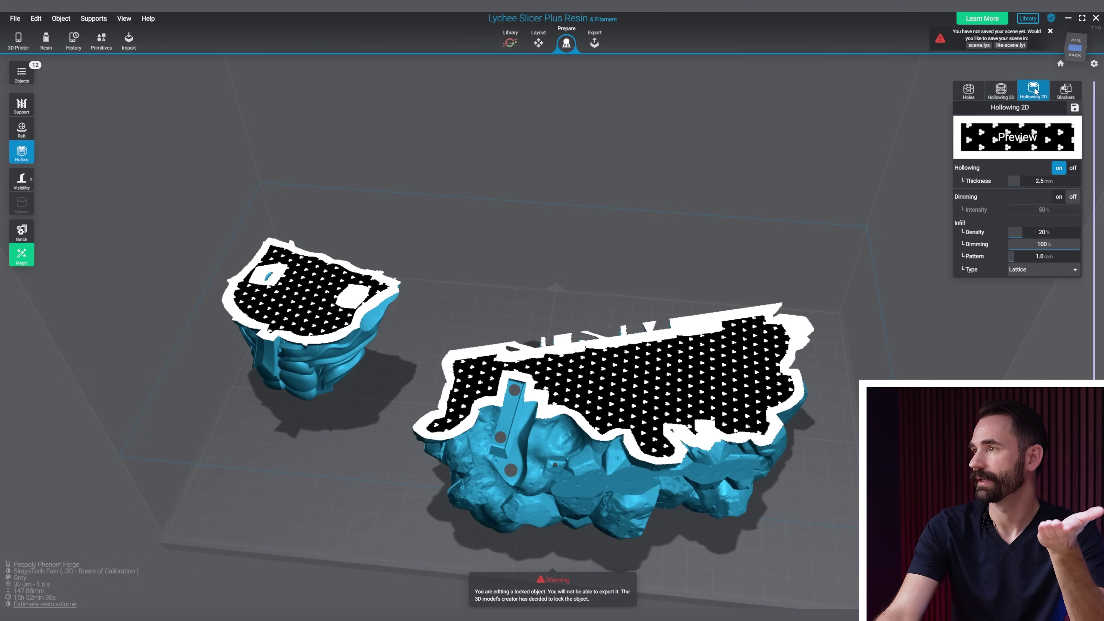
Rebuild the 3D hollowing on the smaller part with 2.0 mm thickness and quality 2.0, then deselect it
left_click(1000, 91)
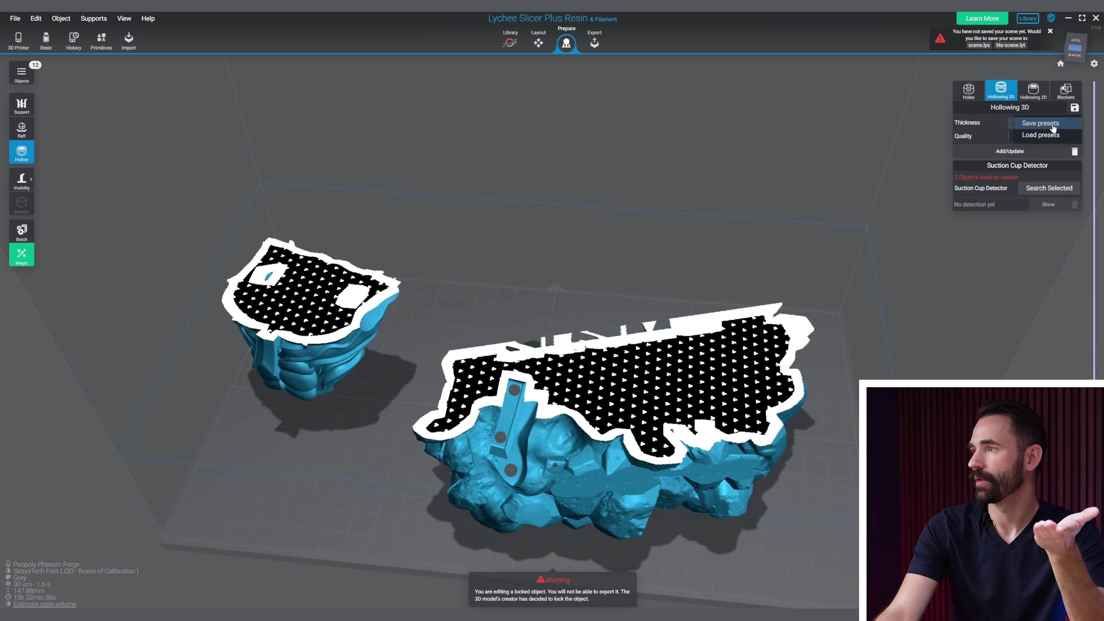
left_click(1010, 151)
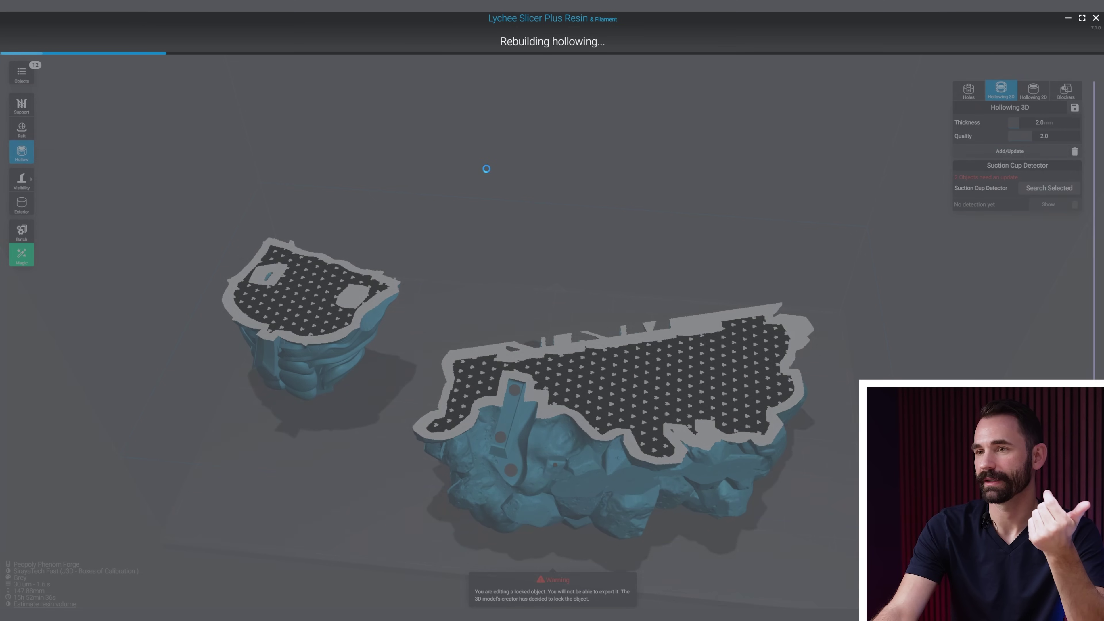
left_click(1064, 355)
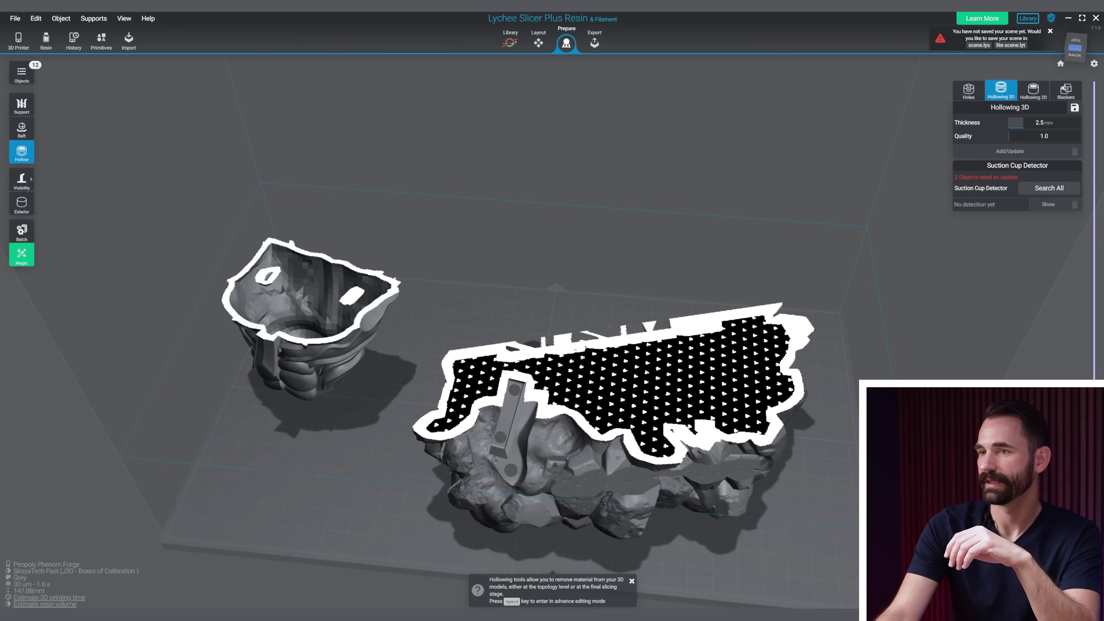
Inspect the rock base's Double Lattice cross-section at higher layers and set the 2D hollowing infill density to 22%
mouse_move(1094, 300)
left_mouse_down()
mouse_move(1094, 357)
mouse_move(1098, 301)
left_mouse_up()
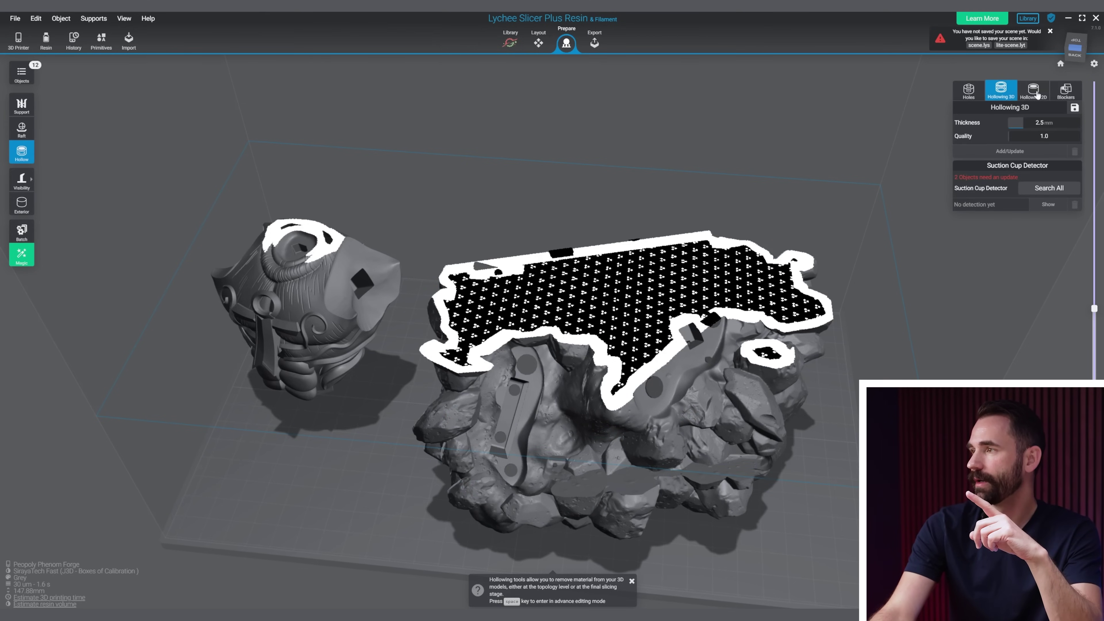
left_click(1036, 92)
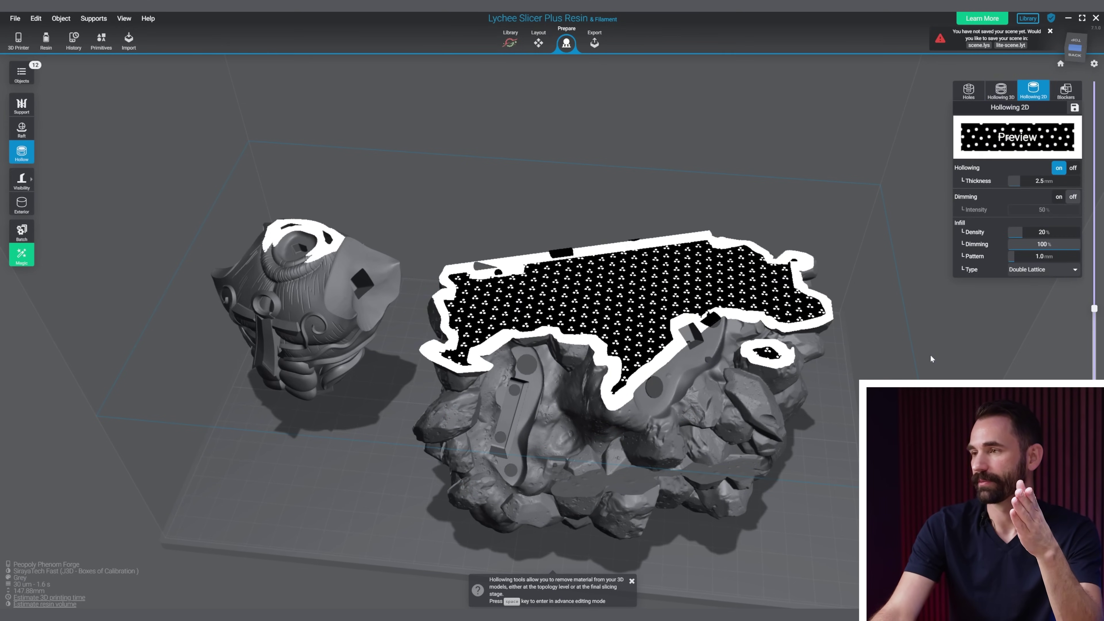
left_click_drag(1094, 409, 1094, 278)
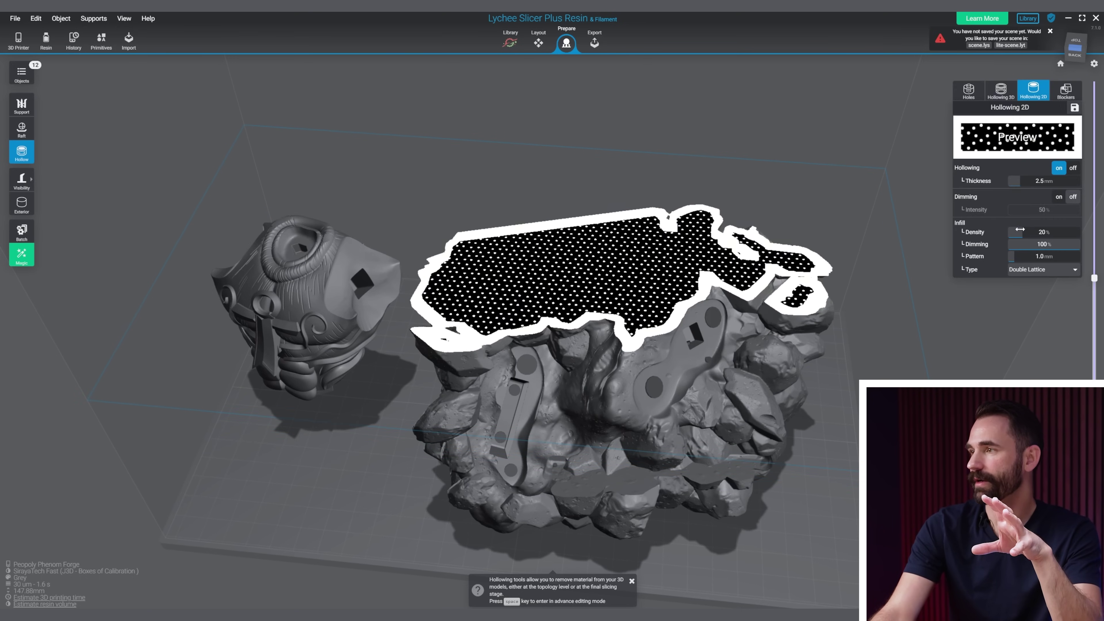
left_click_drag(891, 330, 883, 220)
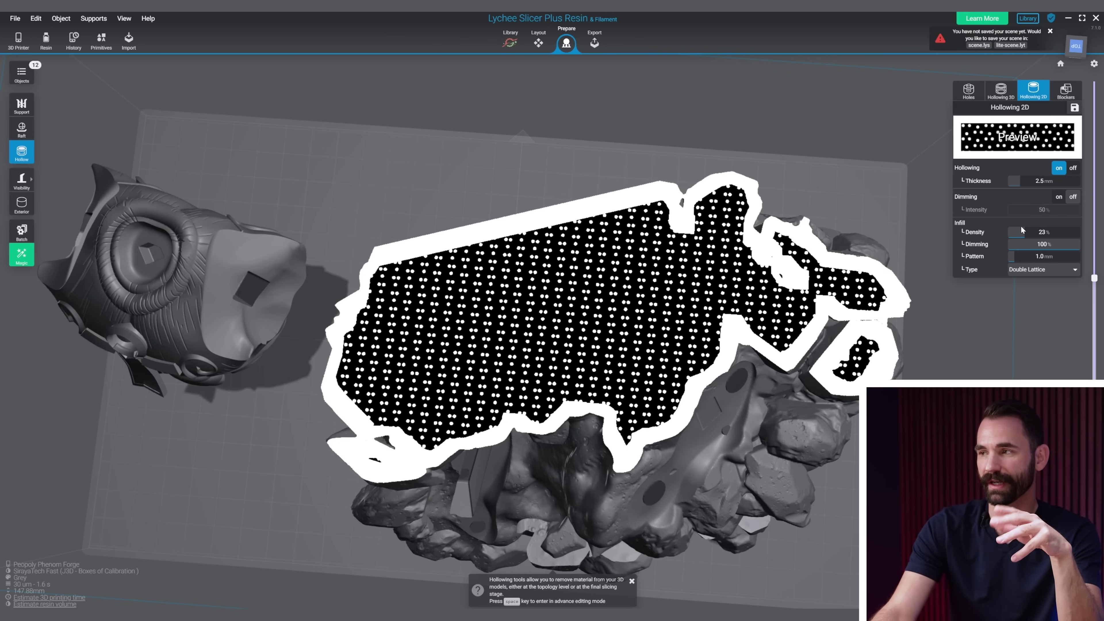
left_click_drag(1021, 230, 1018, 231)
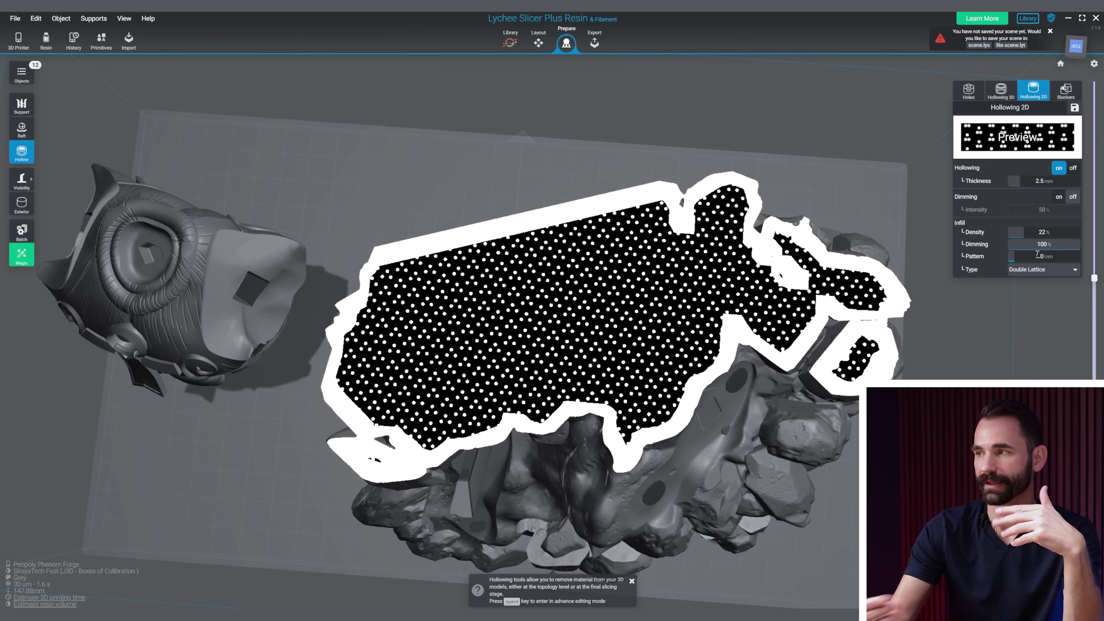
right_click_drag(909, 370, 923, 351)
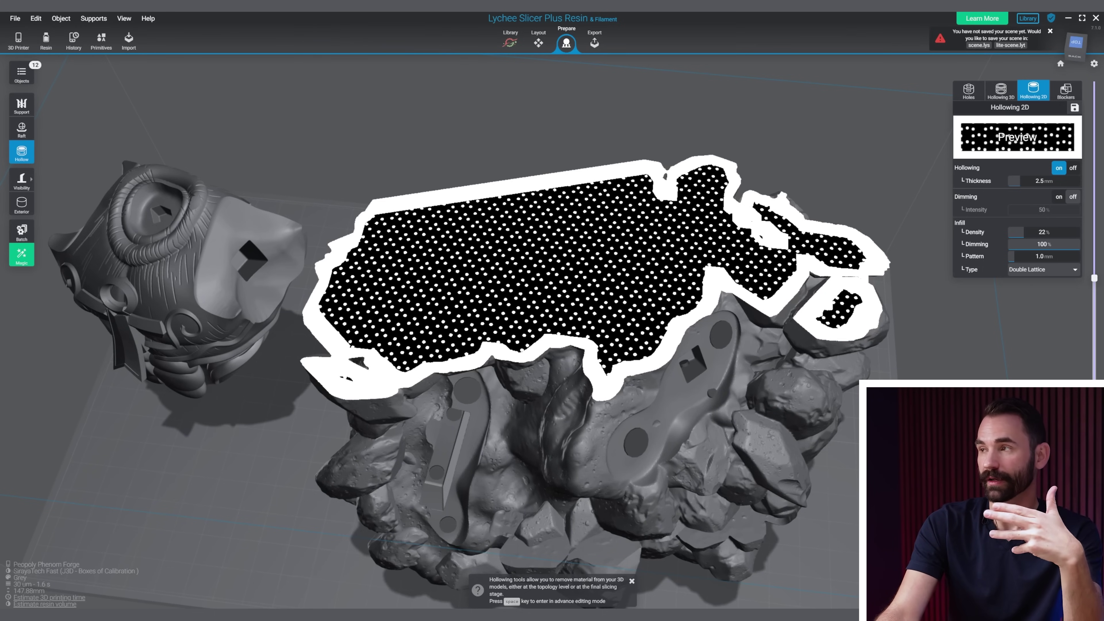
Open the Hollowing 3D settings and search all objects for suction cups
left_click(1009, 99)
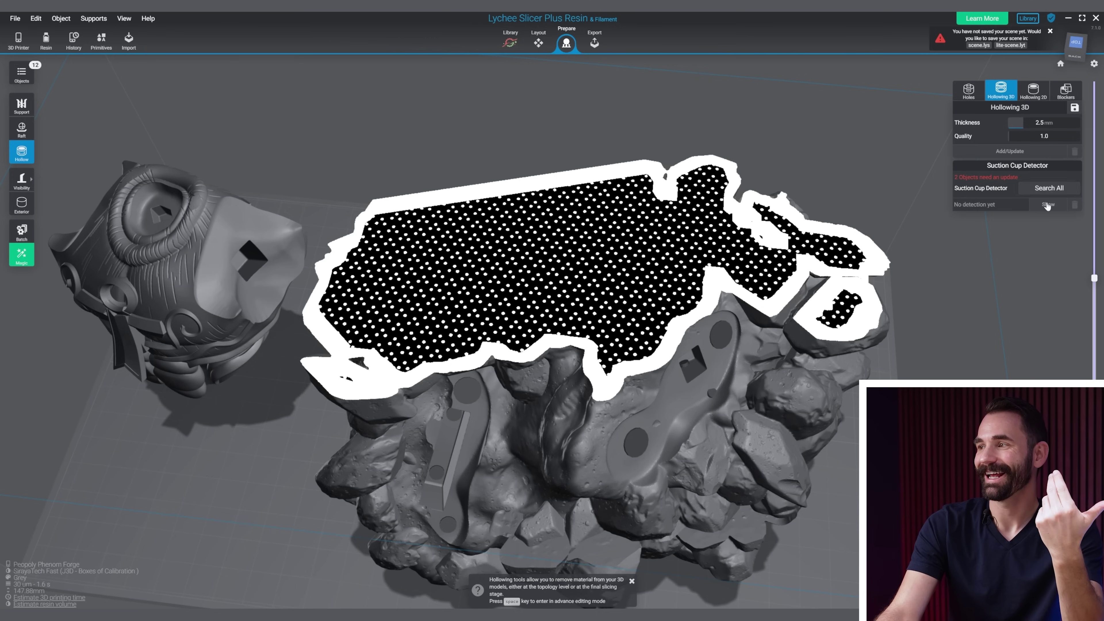
left_click(1037, 189)
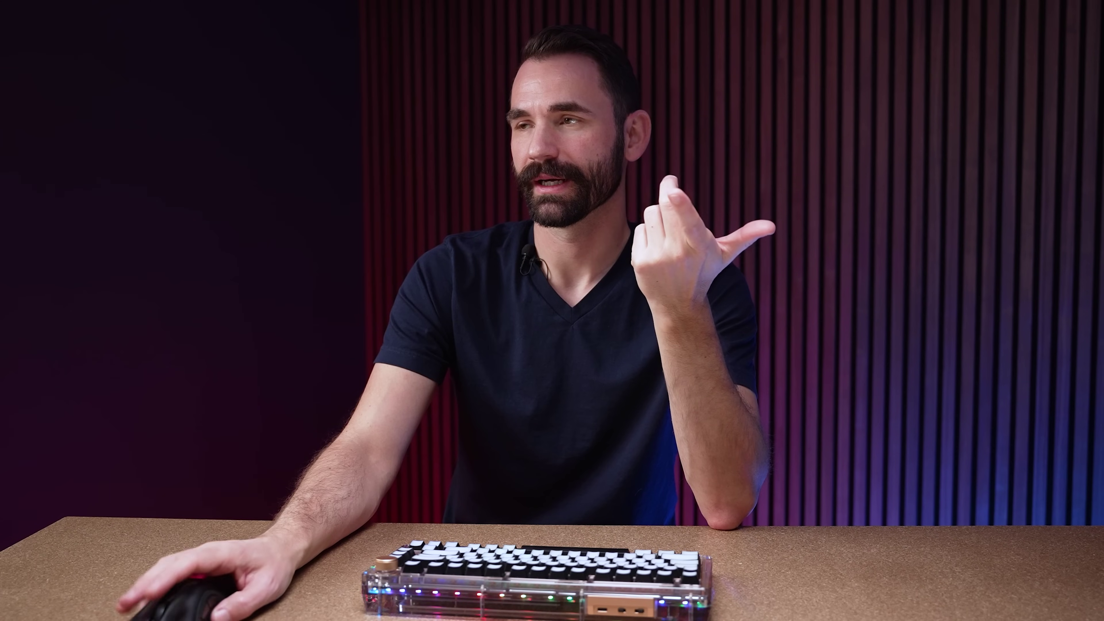
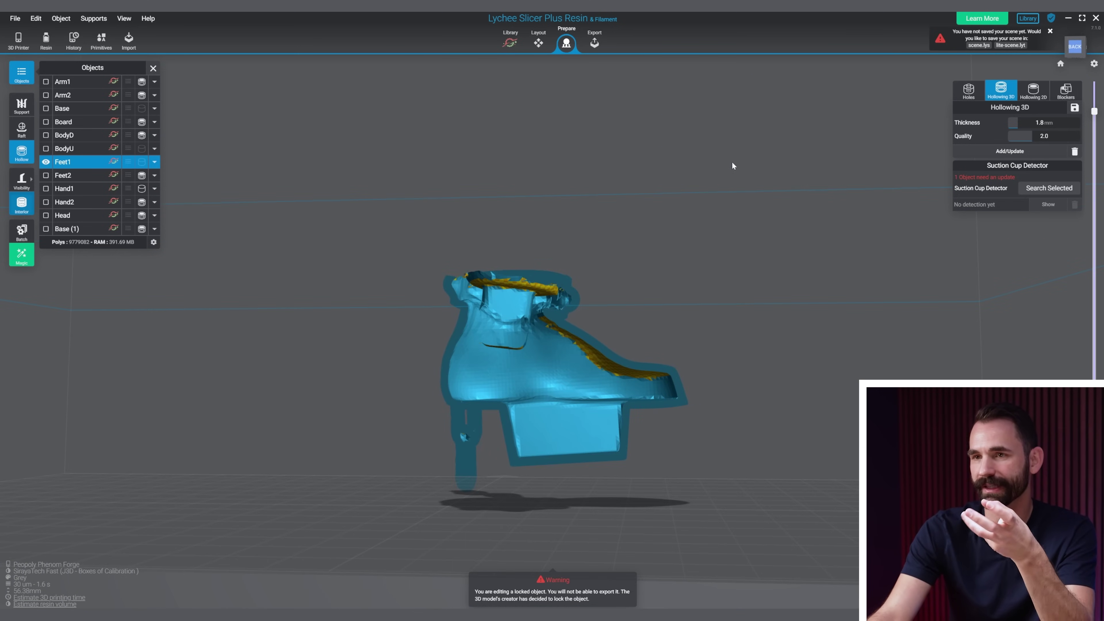
Return Feet1 to the exterior view and add a drain hole about 4 mm wide under its heel
left_click(969, 90)
left_click_drag(794, 197, 695, 300)
left_click(24, 207)
left_click_drag(761, 291, 768, 29)
scroll(500, 311, "up", 4)
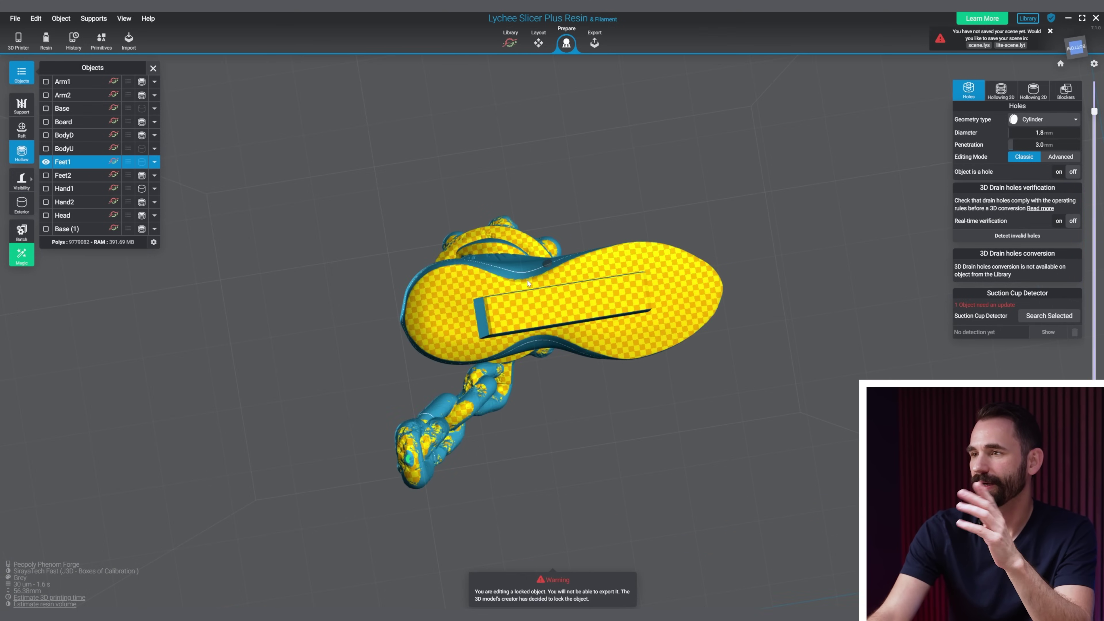
double_click(441, 314)
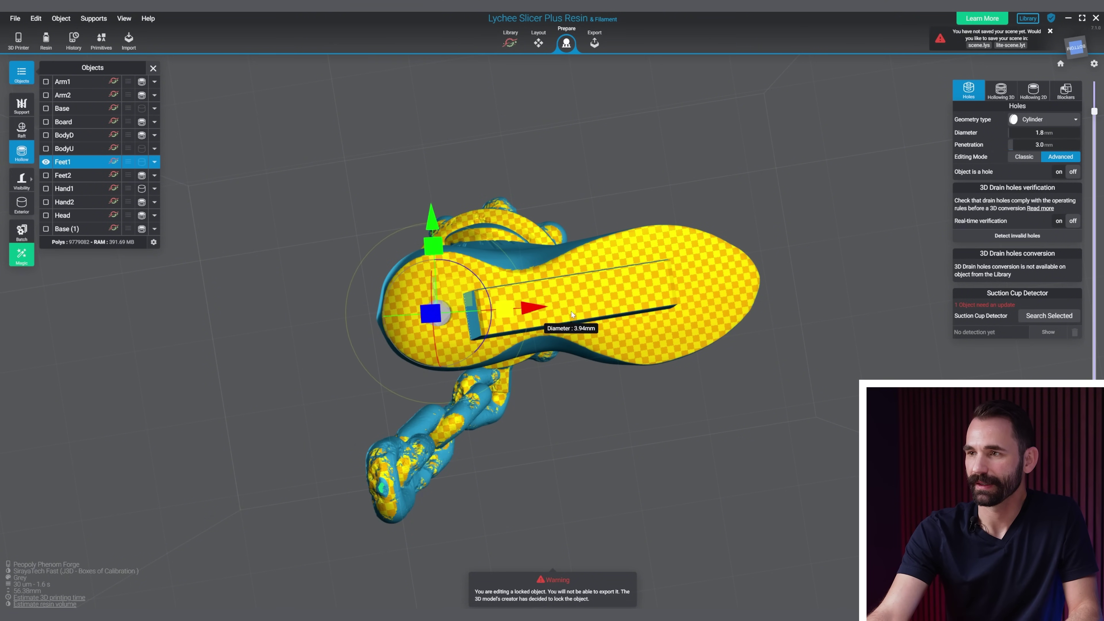
left_click_drag(572, 312, 581, 312)
Add a 5.8 mm drain hole under the toe and a row of about 3 mm holes along the peg's underside
right_click_drag(845, 372, 730, 443)
left_click(578, 369)
left_click(658, 404)
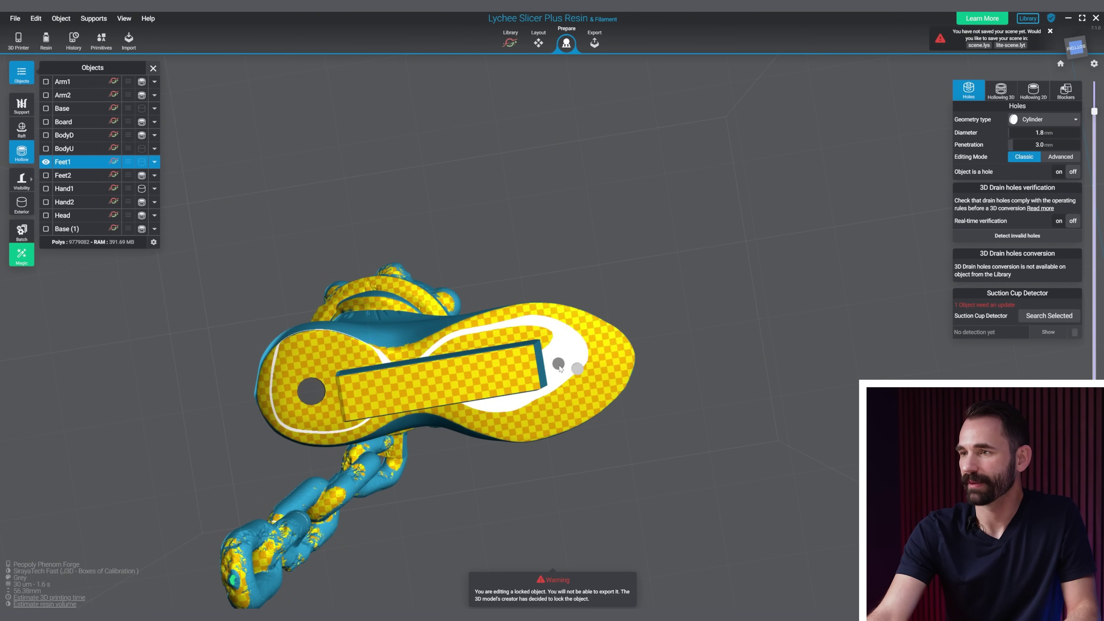
left_click(559, 366)
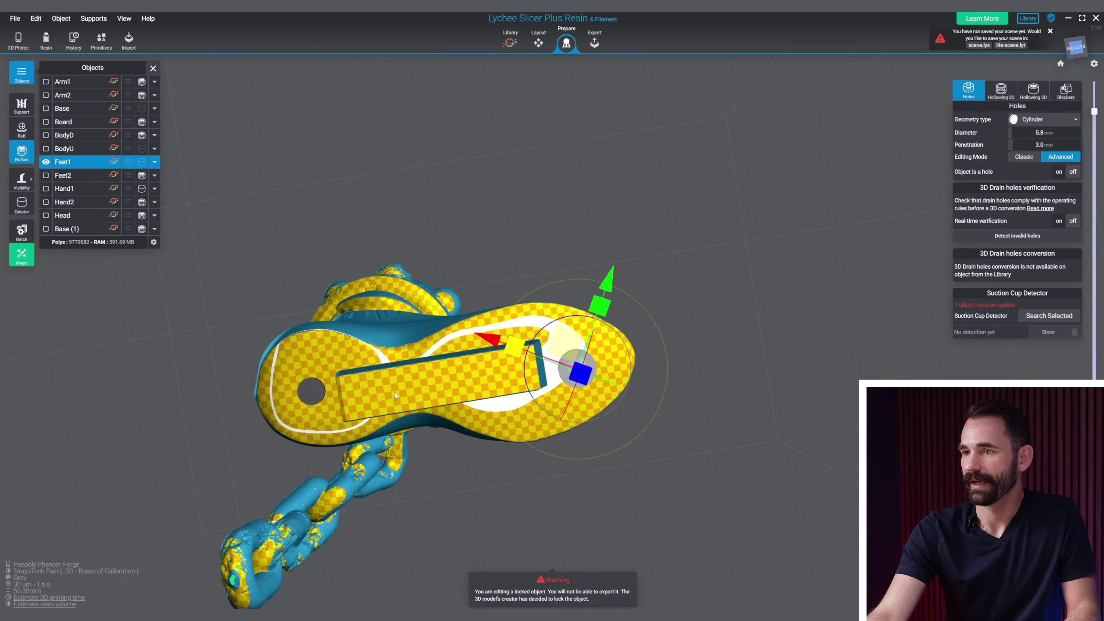
double_click(367, 394)
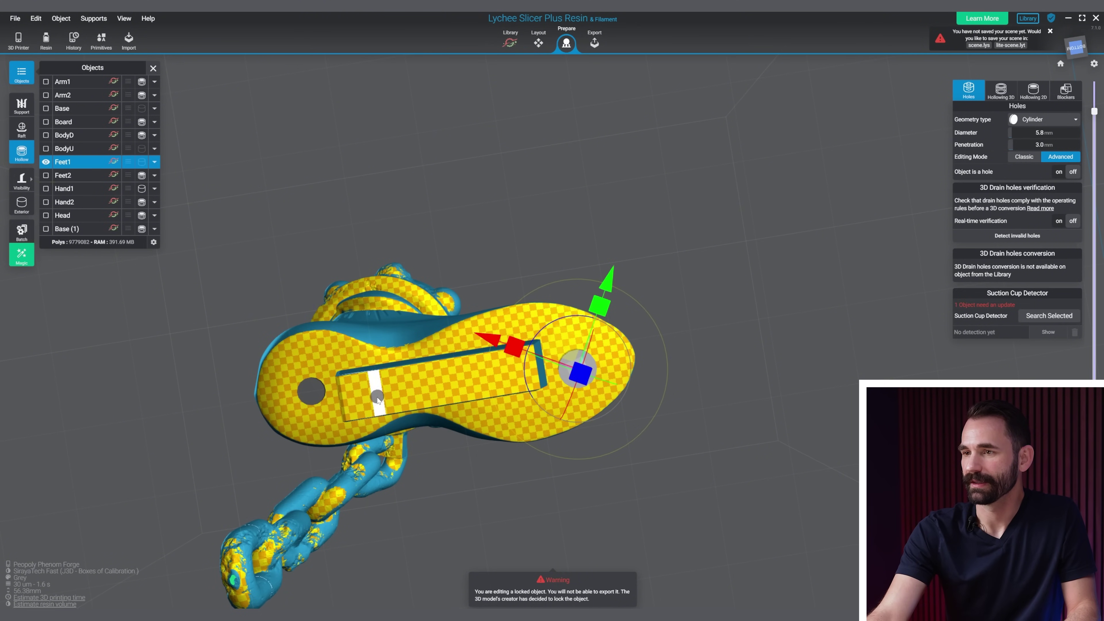
left_click(444, 386)
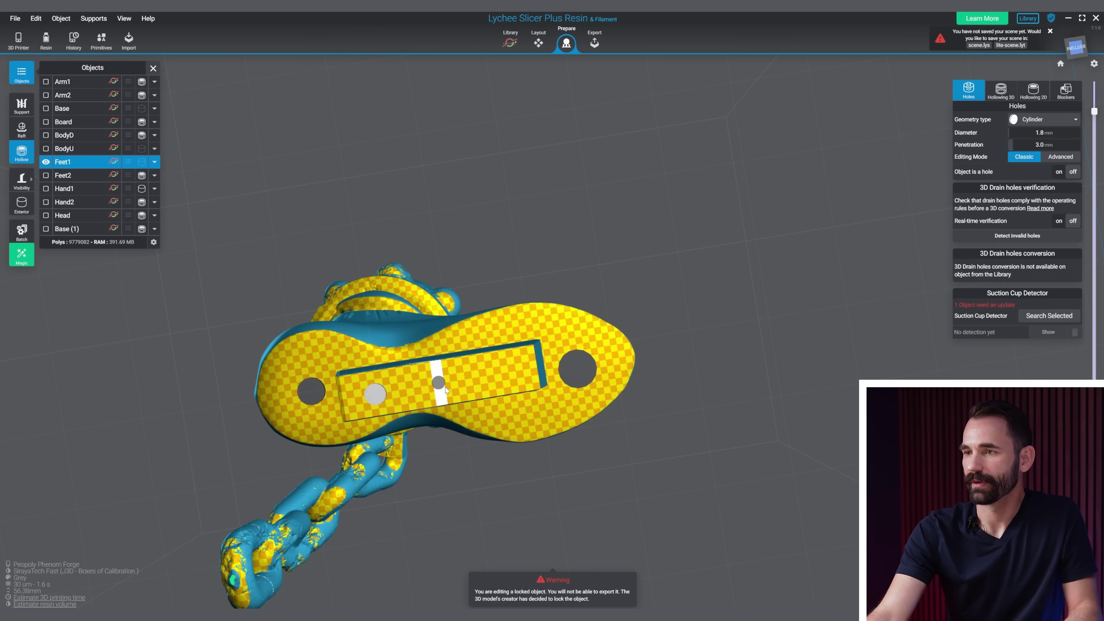
Add drain holes in the ankle cup's floor and its square socket, enlarging the socket hole to 4.7 mm
right_click_drag(696, 360, 661, 544)
scroll(552, 366, "up", 3)
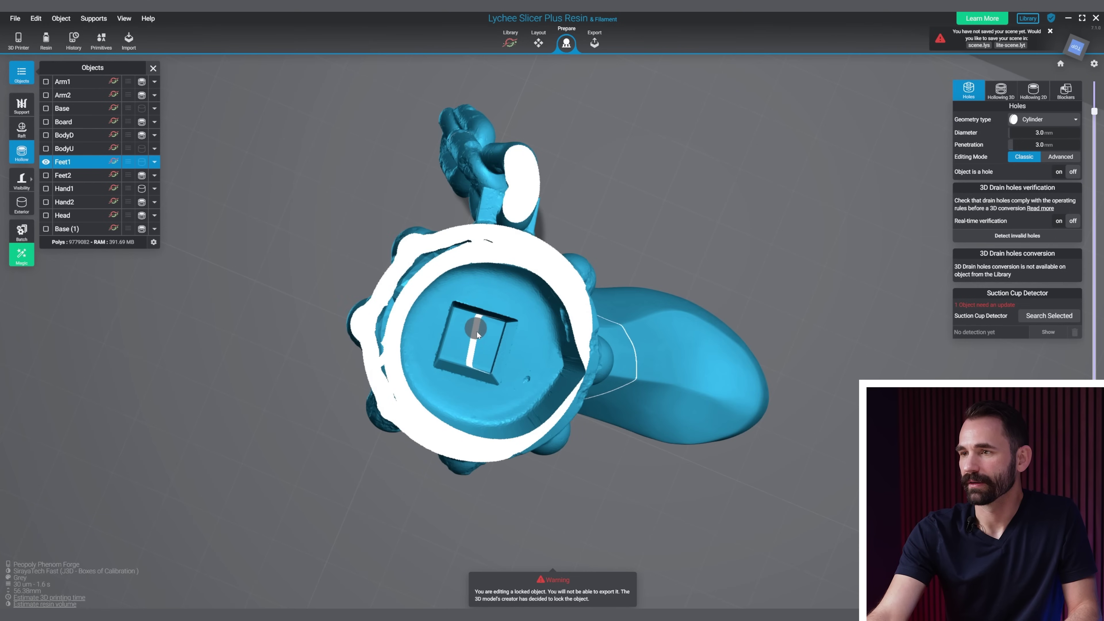
left_click(537, 365)
right_click_drag(715, 350, 592, 308)
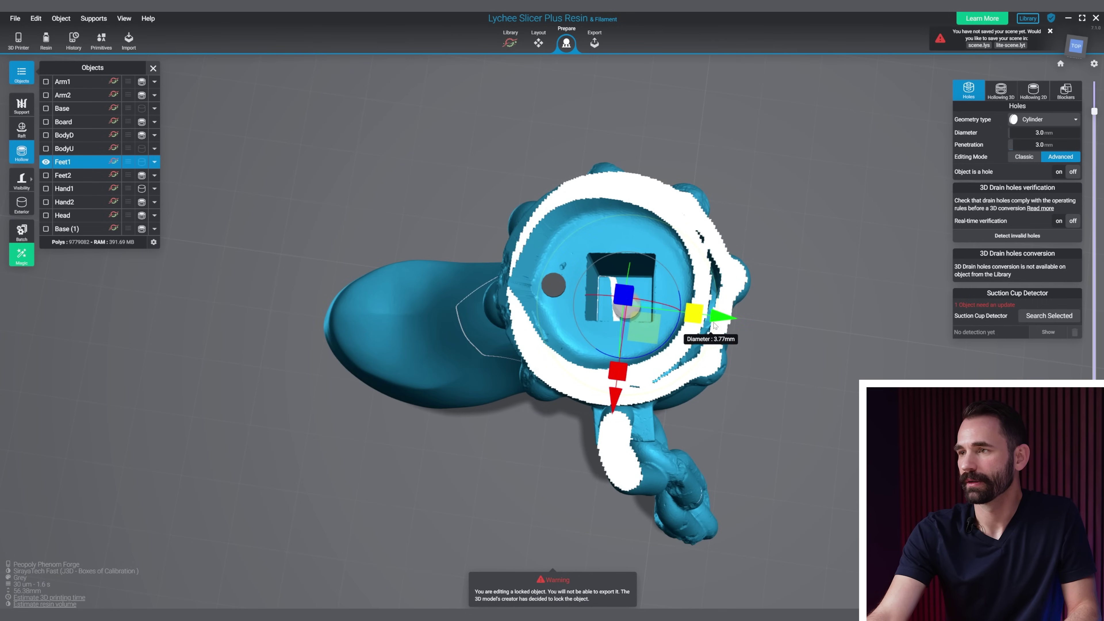
right_click_drag(714, 385, 848, 282)
left_click(1023, 157)
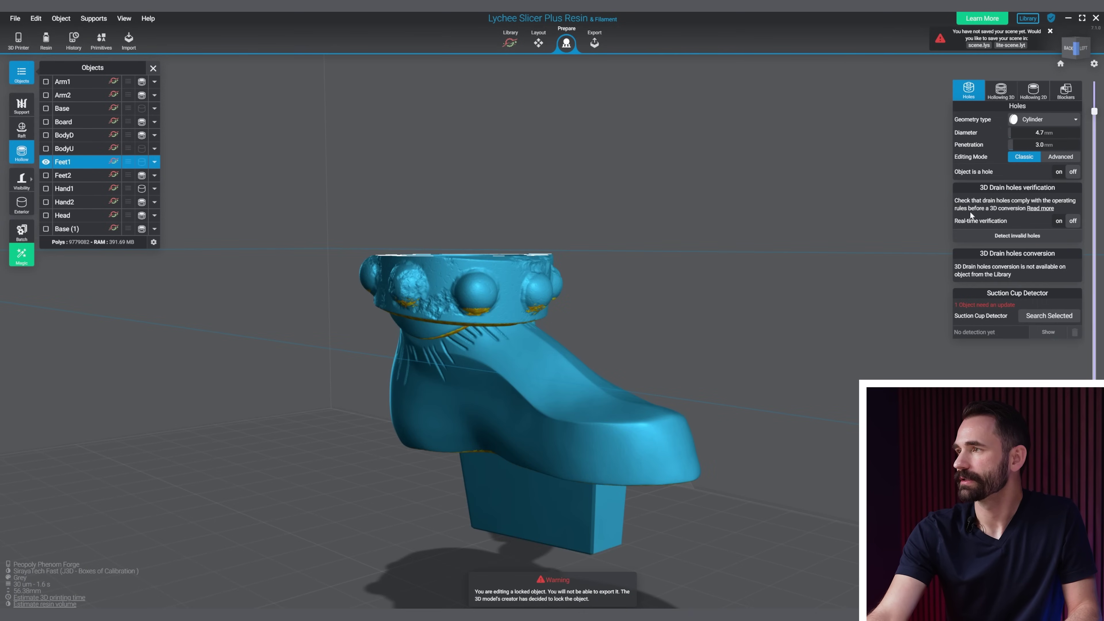
Run the suction cup detection on Feet1 and examine the marked areas in the interior view
left_click(1000, 91)
left_click(1048, 188)
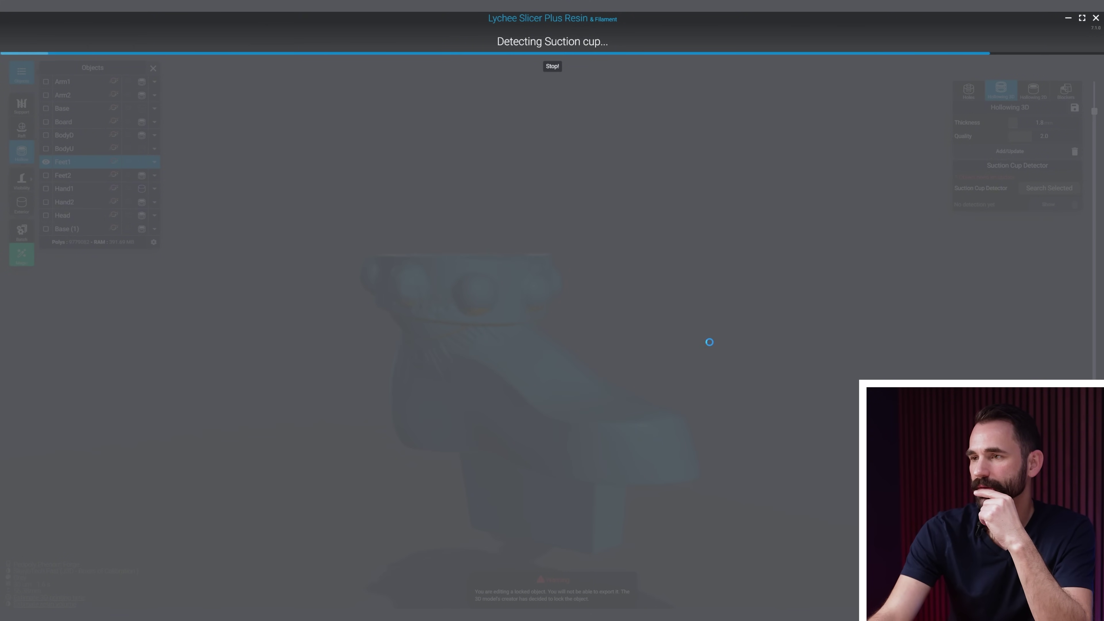
right_click_drag(656, 333, 991, 107)
left_click(22, 207)
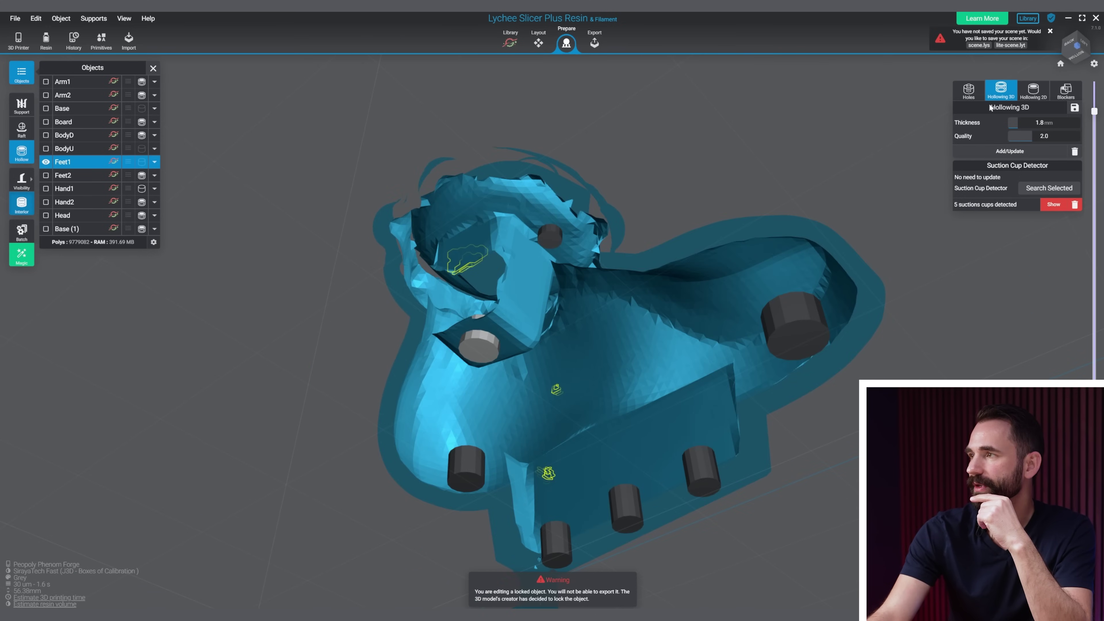
Add Interior Pillar supports beneath the ankle socket inside the hollow foot, then return to the exterior view
left_click(22, 107)
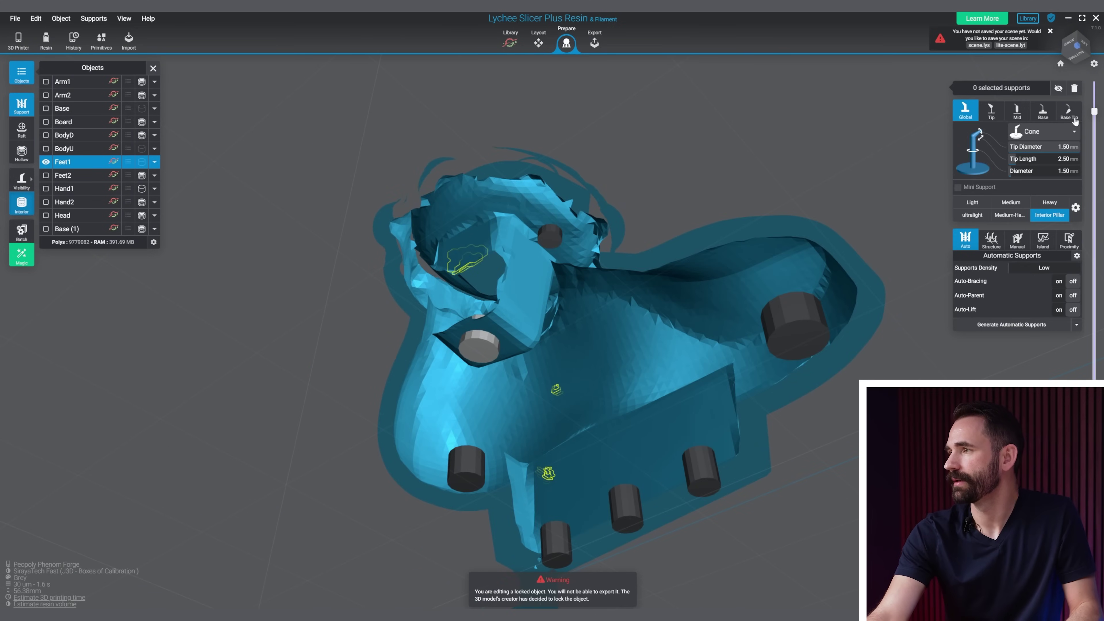
left_click(525, 346)
right_click_drag(525, 346, 337, 346)
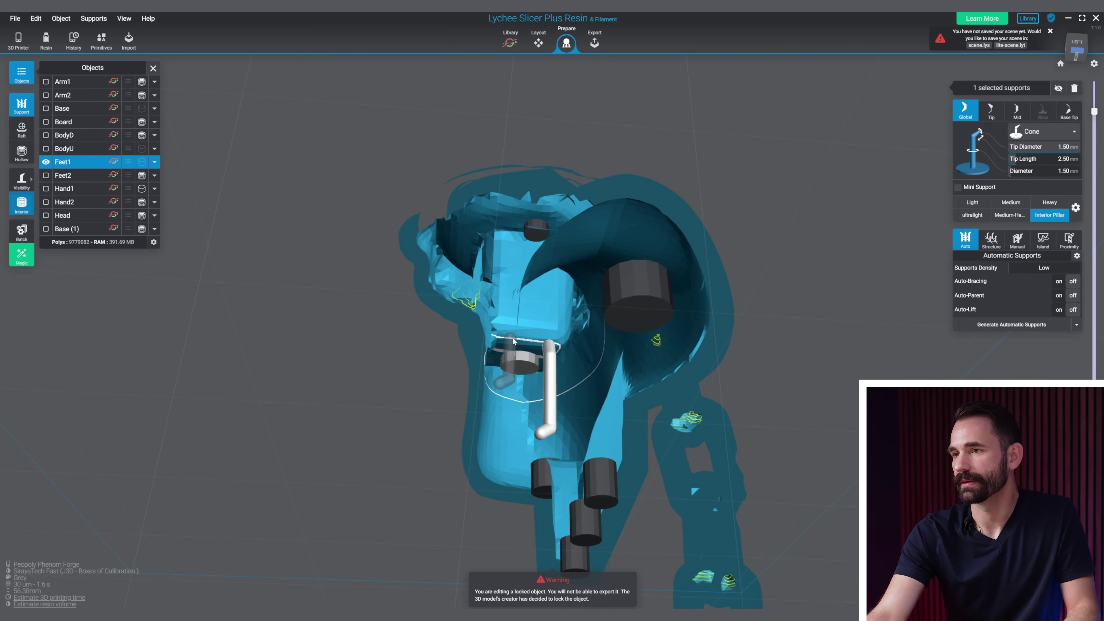
right_click_drag(569, 340, 888, 270)
left_click(658, 341)
scroll(657, 341, "down", 5)
left_click(739, 417)
left_click(14, 205)
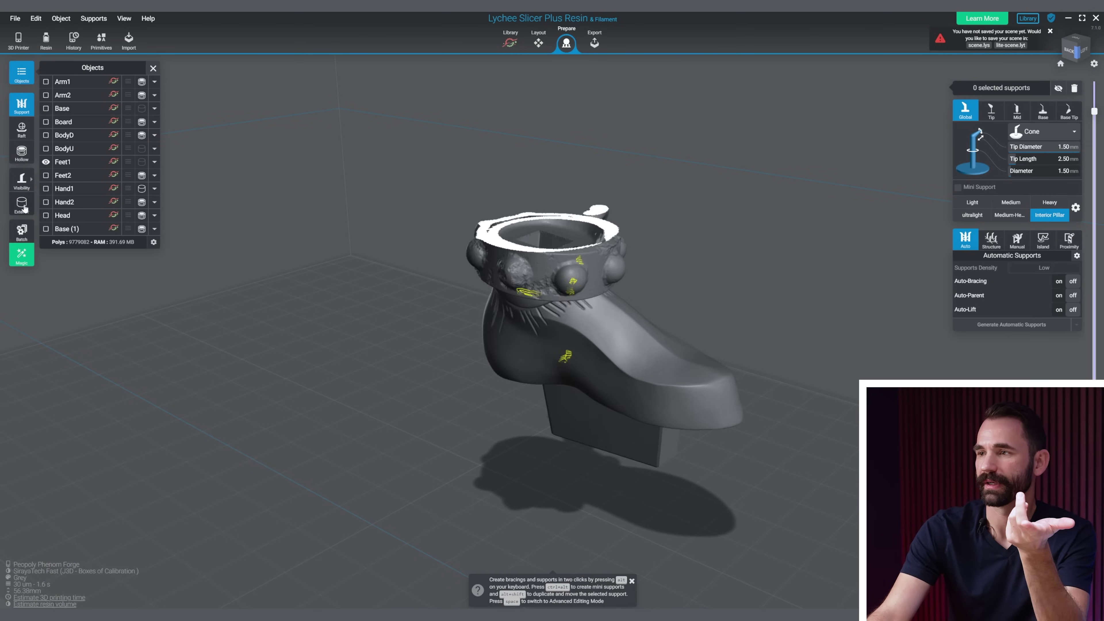
right_click_drag(648, 140, 660, 209)
scroll(653, 208, "down", 2)
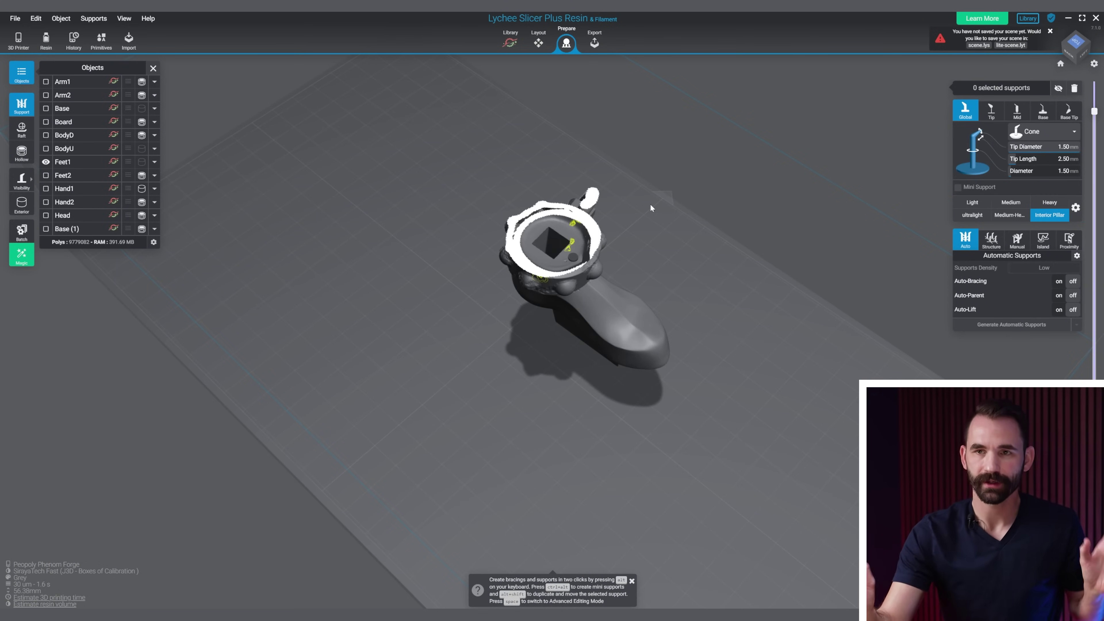
In the Layout stage, move the foot copy nearest the plate's red-arrow side off the build plate along X
left_click(538, 41)
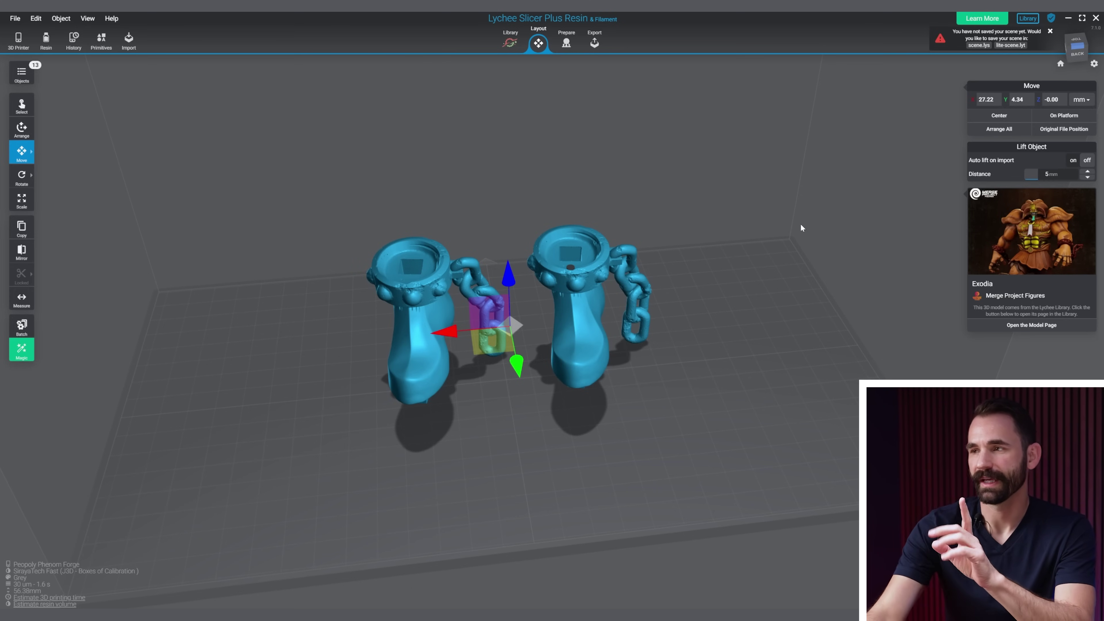
scroll(755, 195, "down", 2)
left_click(753, 194)
scroll(639, 163, "down", 2)
middle_click_drag(638, 163, 673, 155)
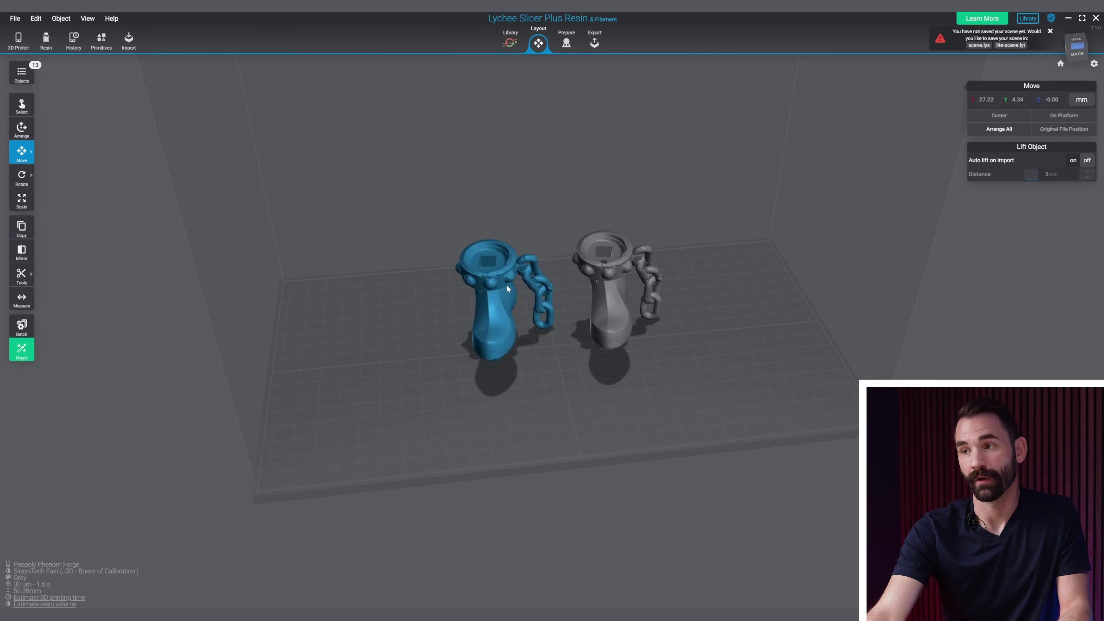
left_click(509, 289)
left_click_drag(436, 315, 97, 348)
Shift the remaining foot along X toward the middle of the build plate and reopen the Prepare stage
left_click(633, 307)
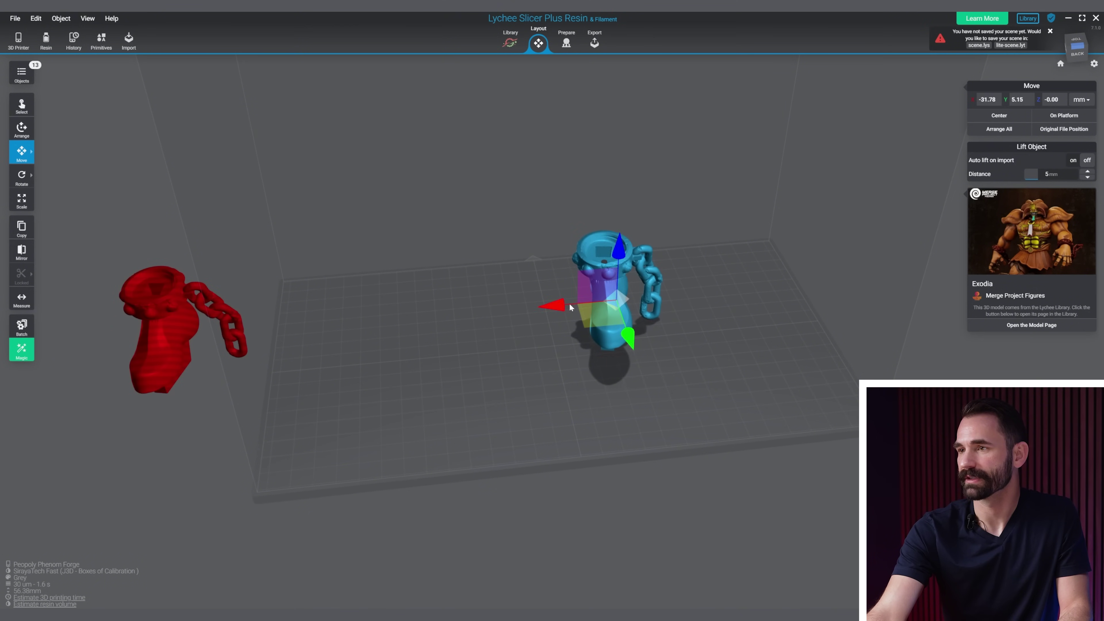
left_click_drag(557, 310, 542, 313)
left_click(569, 48)
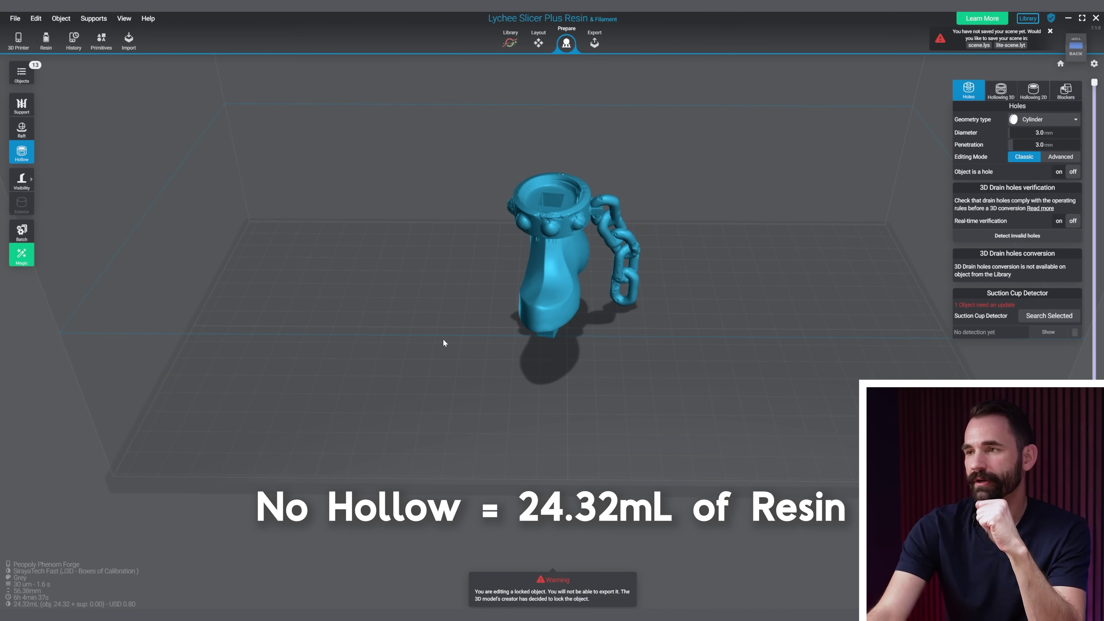
In the Layout stage, swap the two feet along X so the hollowed Feet1 sits near the plate's middle
scroll(620, 379, "down", 1)
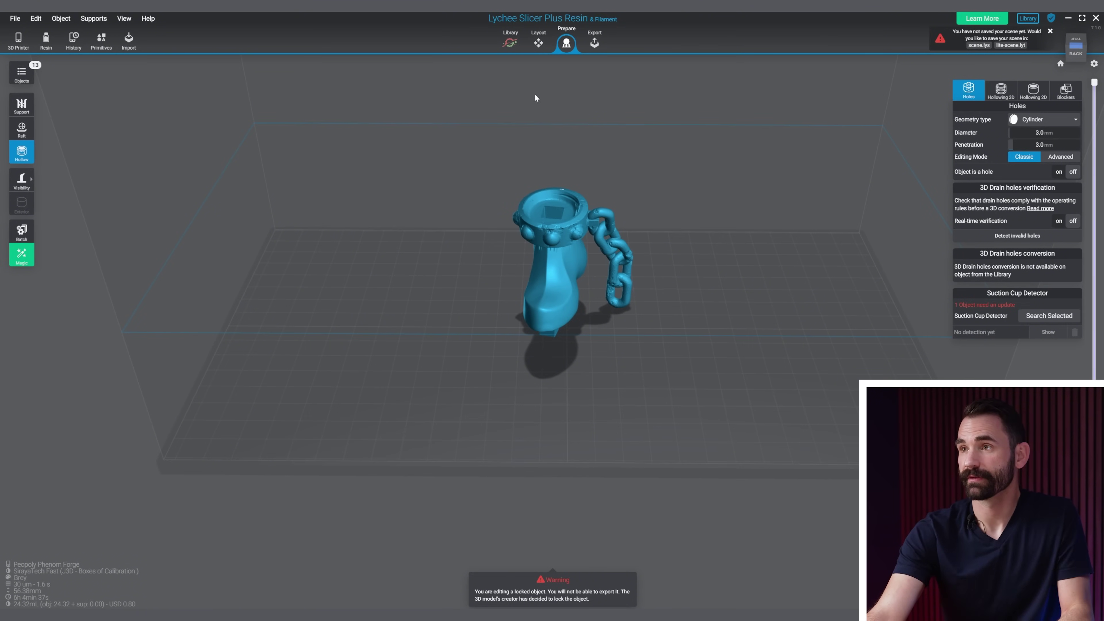
left_click(539, 49)
left_click_drag(509, 282, 109, 293)
Move the Feet1 (1) copy farther off the build plate along X and hide it
left_click(25, 78)
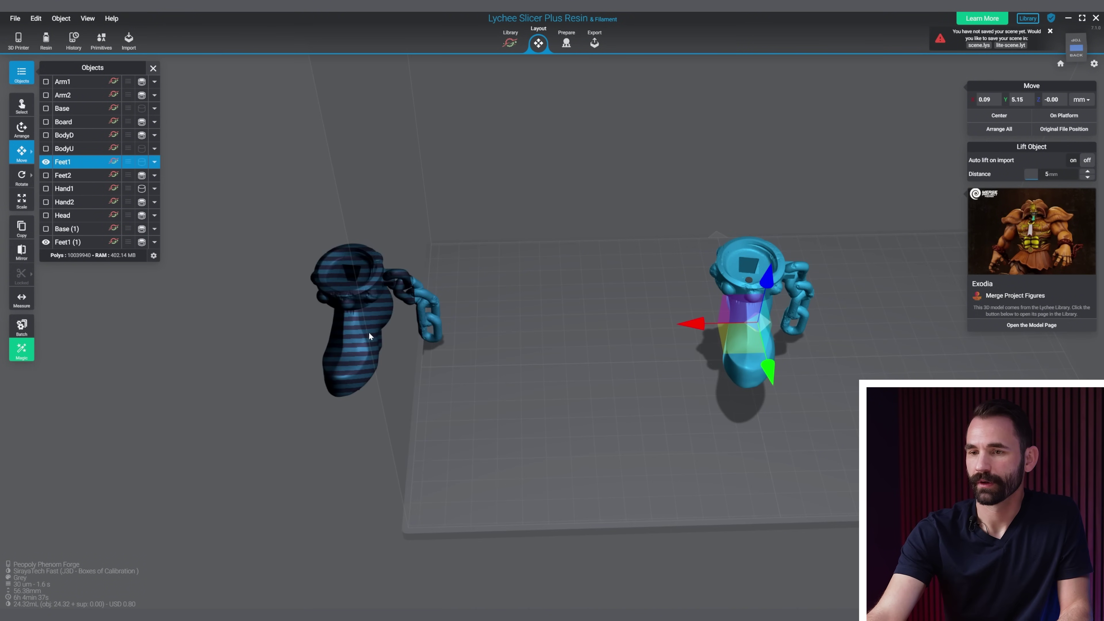
left_click(369, 336)
left_click_drag(428, 331, 349, 332)
middle_click_drag(643, 310, 488, 316)
key("h")
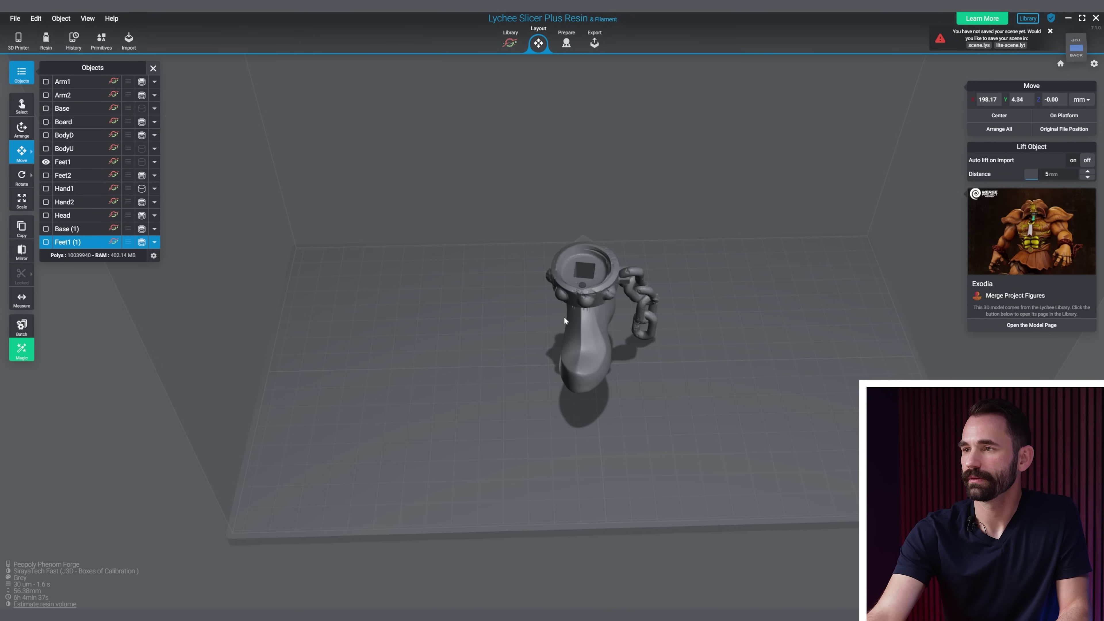
Select the hollowed Feet1 on the plate and estimate its resin volume
left_click(569, 321)
left_click(57, 605)
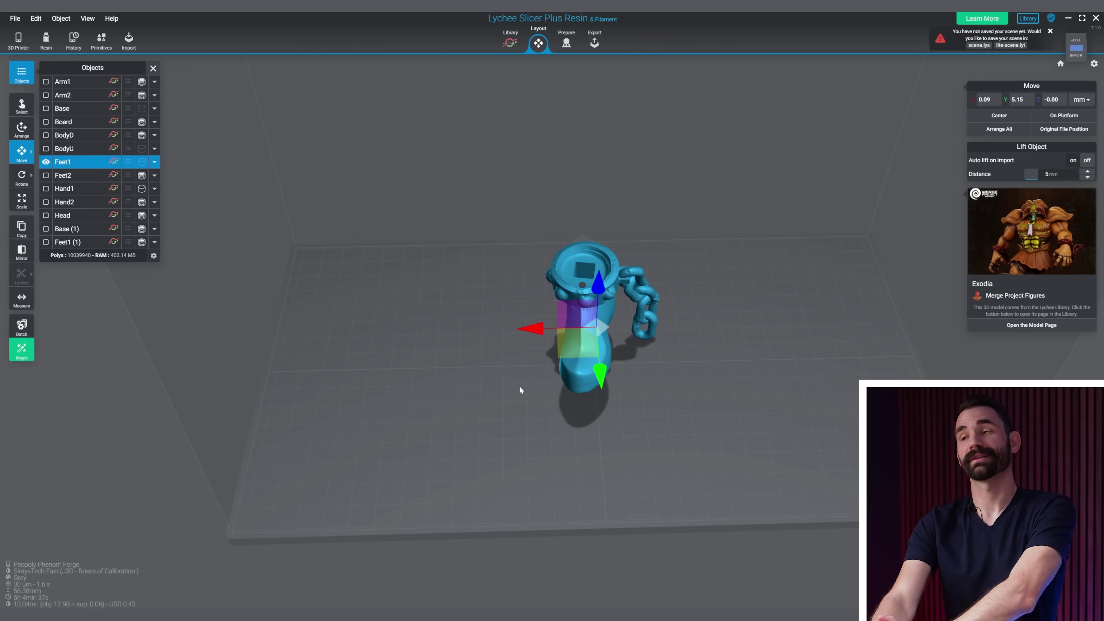
scroll(643, 324, "up", 3)
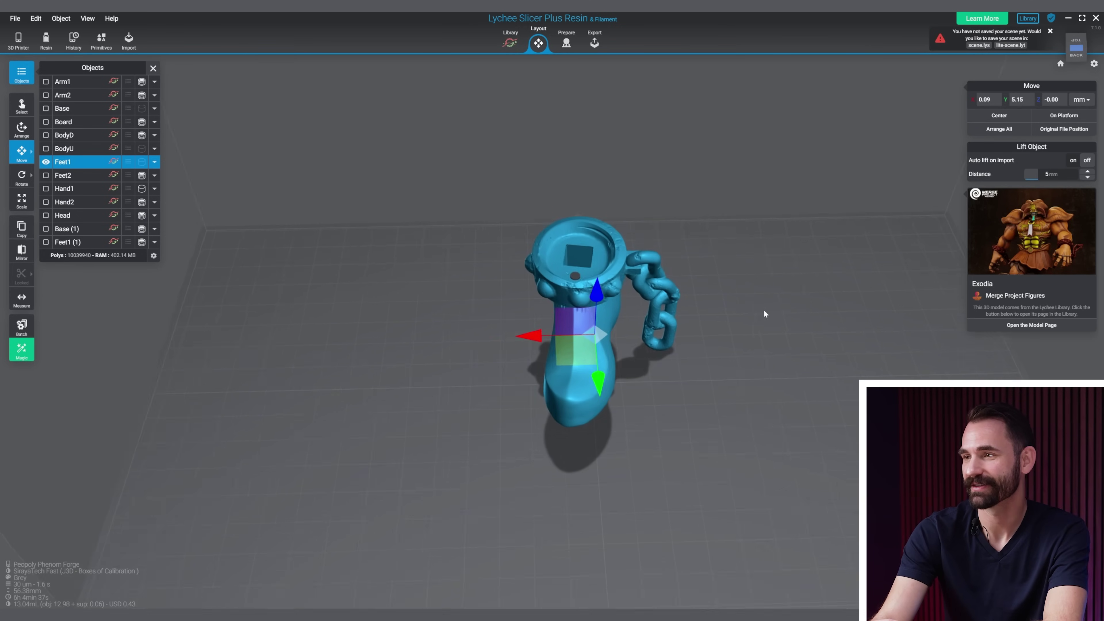
mouse_move(763, 309)
right_mouse_down()
mouse_move(497, 276)
mouse_move(749, 298)
right_mouse_up()
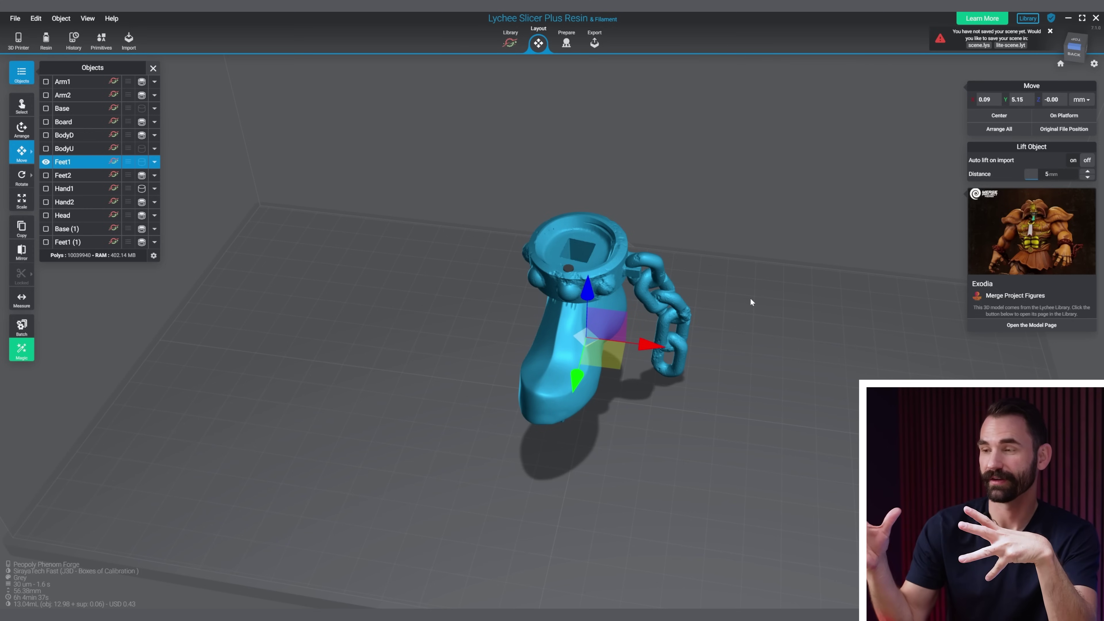
right_click_drag(752, 302, 813, 229)
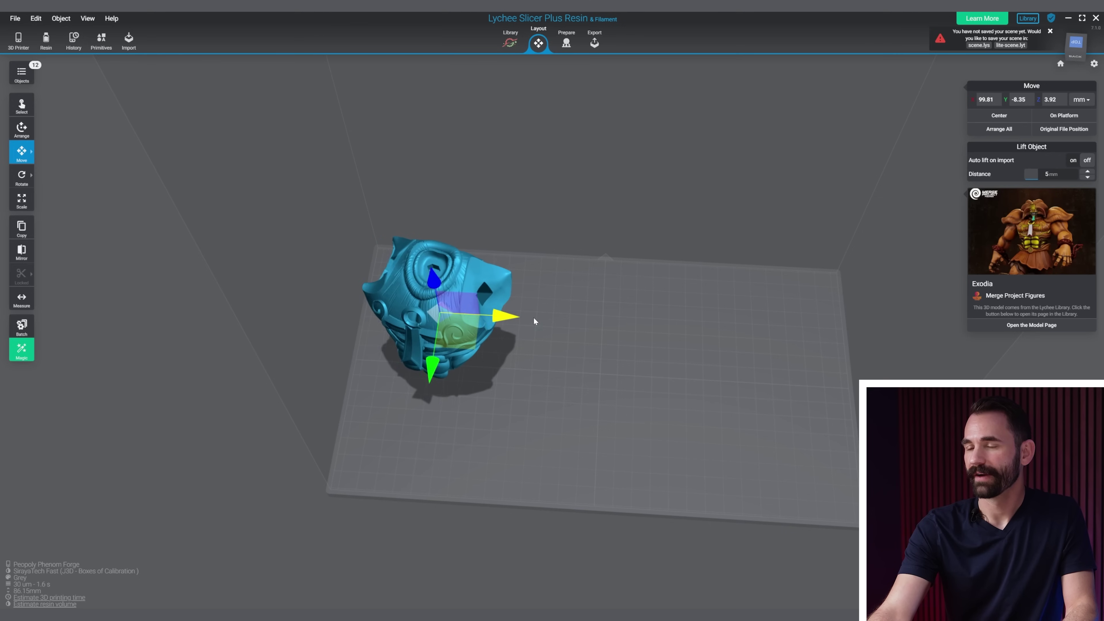
Move the upper torso along X to about 13.85 mm near the plate's middle and open the Prepare stage
left_click_drag(533, 316, 790, 330)
scroll(791, 332, "up", 4)
right_click_drag(791, 332, 739, 247)
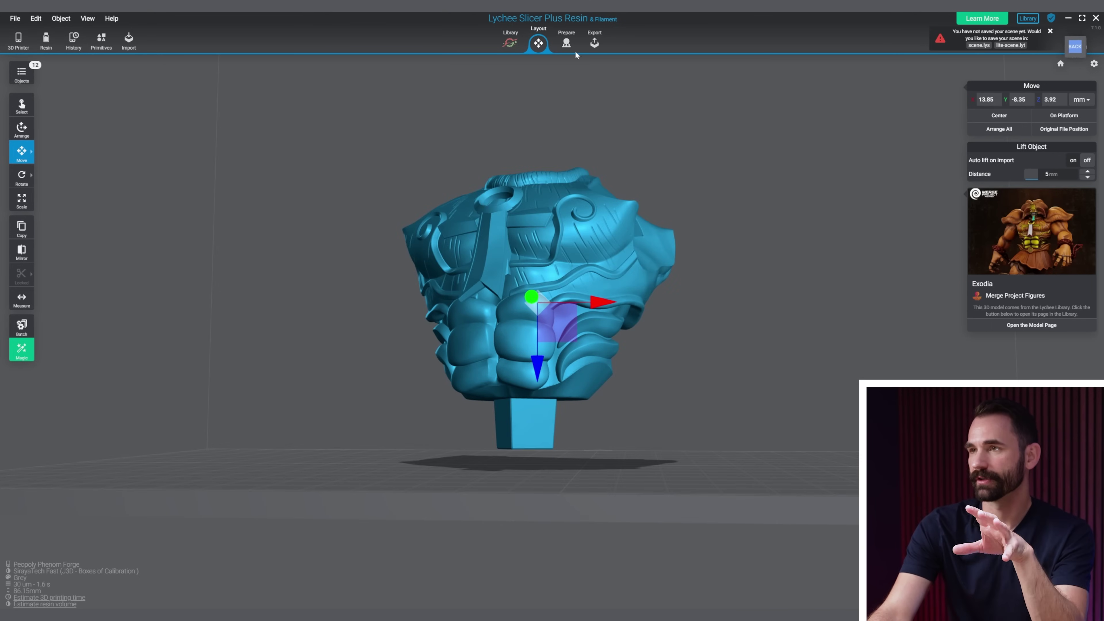
left_click(568, 43)
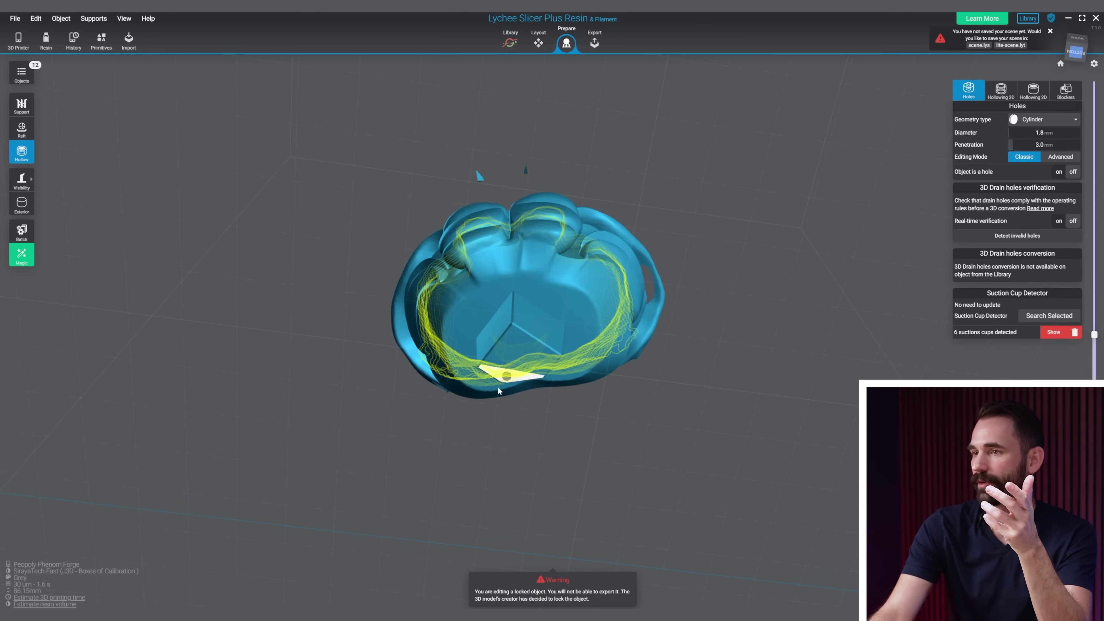
Add 3.9 mm cylinder drain holes on the torso peg's end face and on the underside at both sides of the peg
left_click(519, 360)
scroll(607, 383, "up", 3)
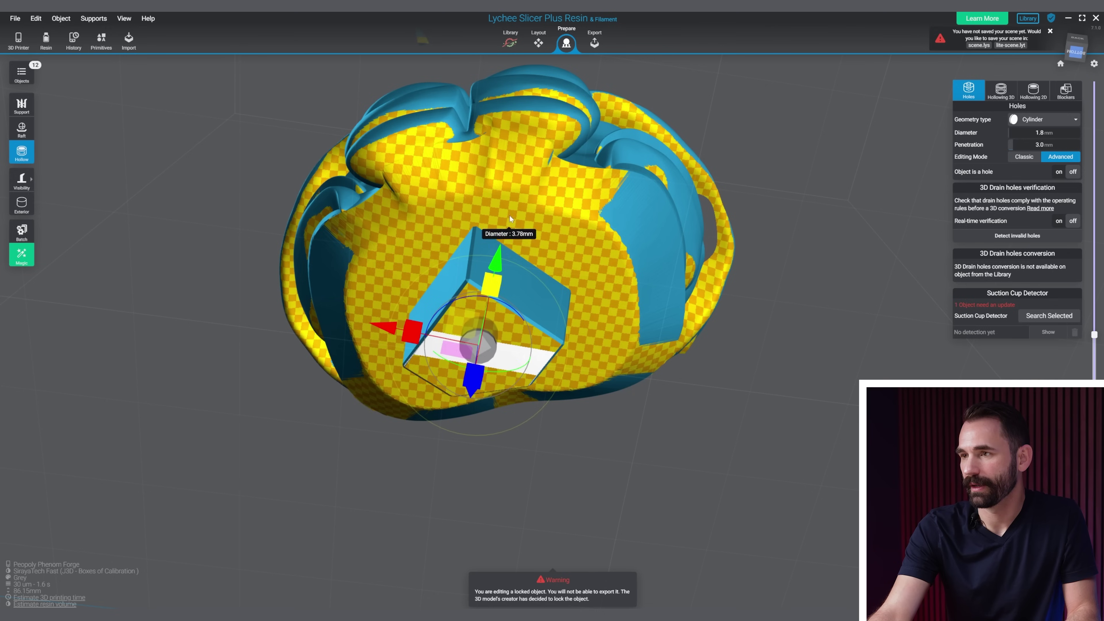
left_click(595, 277)
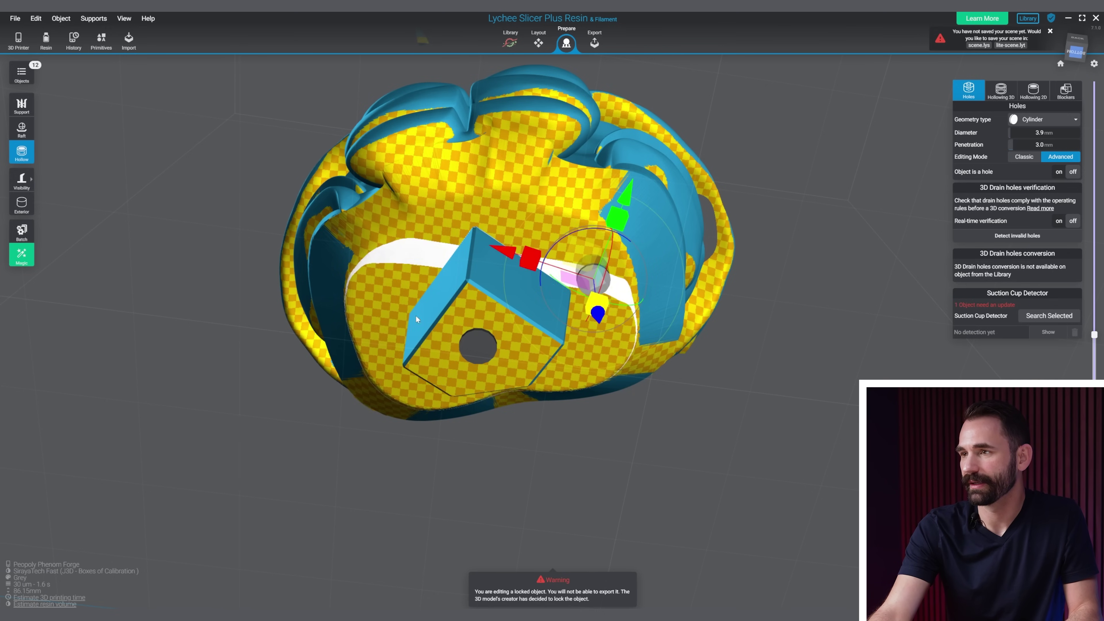
left_click(391, 296)
Show the torso at full height and add 3.9 mm drain holes around the joint sockets on both shoulder faces
right_click_drag(392, 297, 487, 449)
right_click_drag(487, 449, 477, 400)
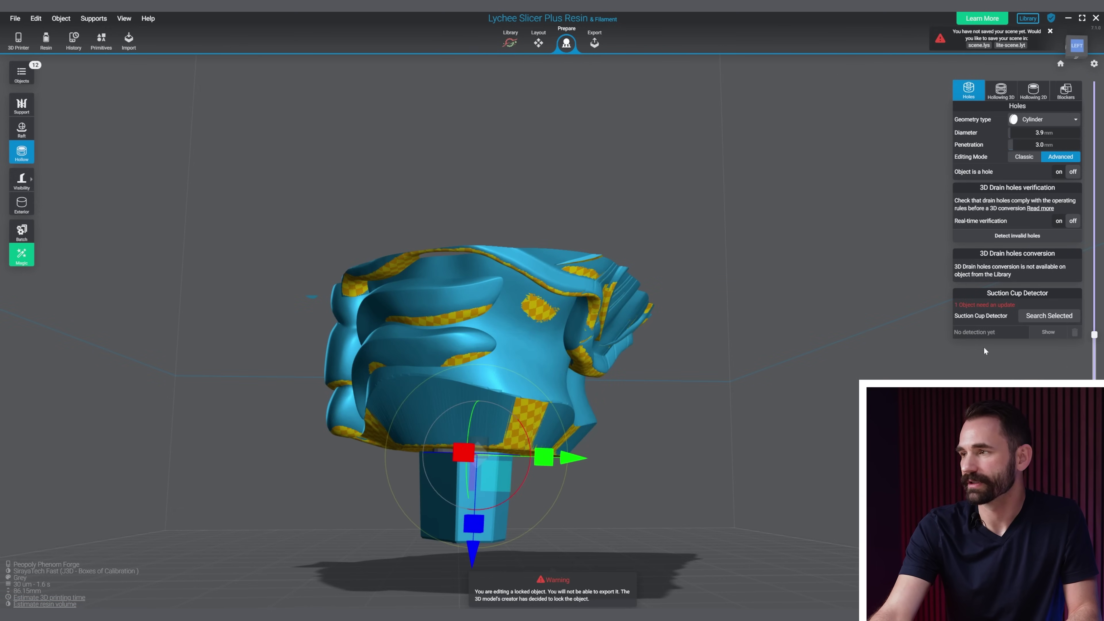
left_click_drag(1094, 337, 1094, 83)
right_click_drag(678, 169, 713, 304)
left_click(620, 261)
left_click(460, 315)
right_click_drag(459, 316, 833, 279)
left_click(503, 161)
right_click_drag(503, 161, 587, 148)
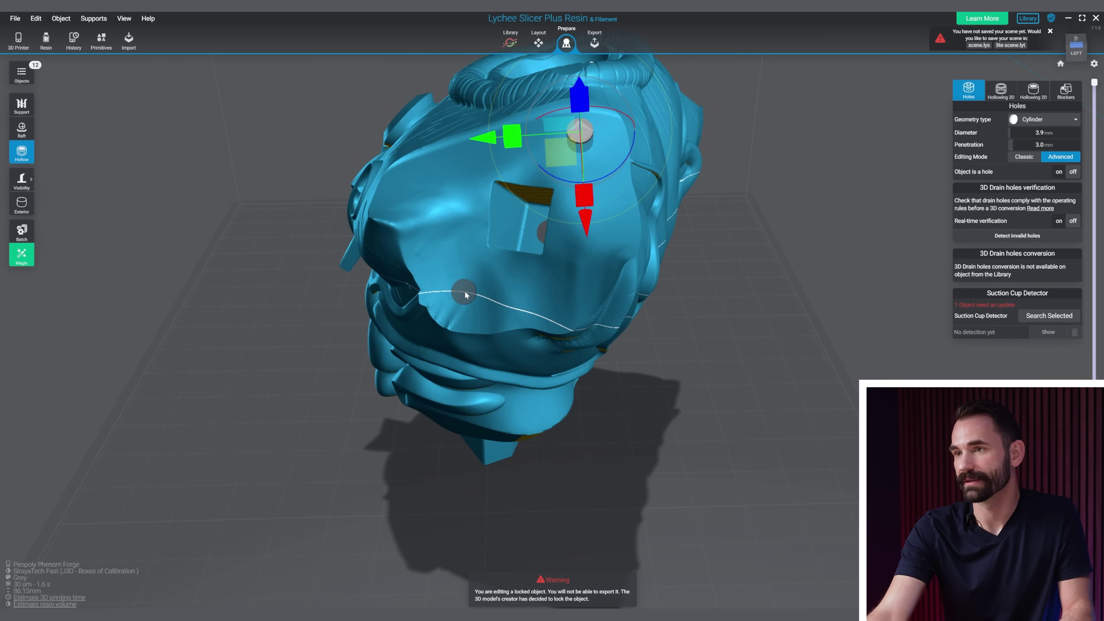
left_click(465, 295)
left_click(446, 179)
right_click_drag(610, 224, 562, 305)
left_click(621, 375)
Add a drain hole inside the torso's neck socket and reduce its diameter to 3.0 mm
right_click_drag(622, 375, 547, 386)
scroll(547, 386, "up", 5)
scroll(546, 386, "up", 5)
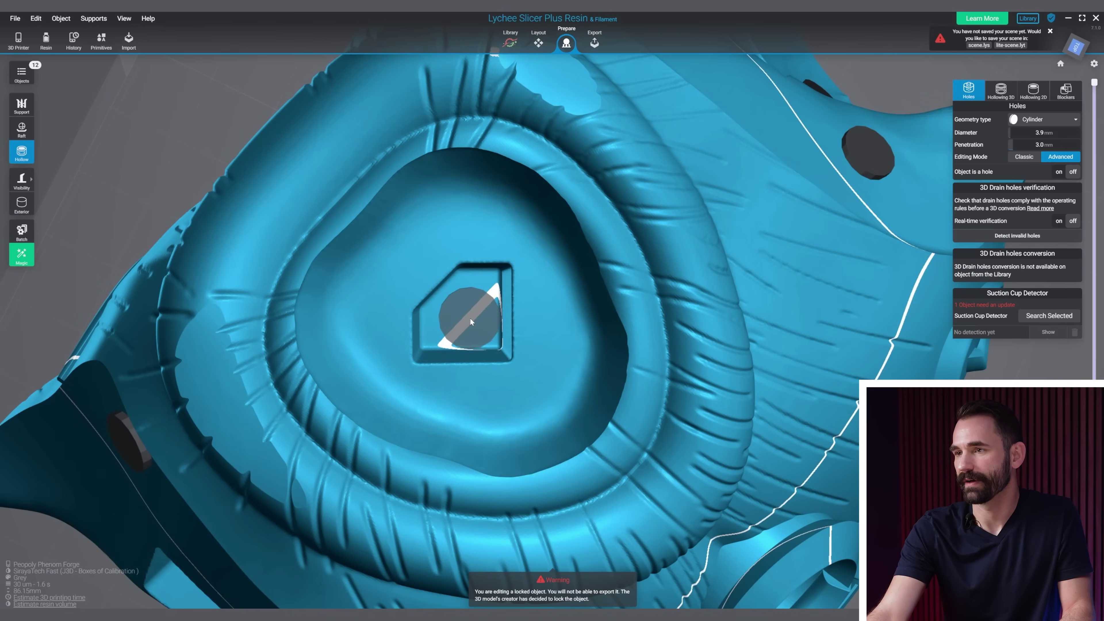
left_click(464, 312)
left_click(470, 337)
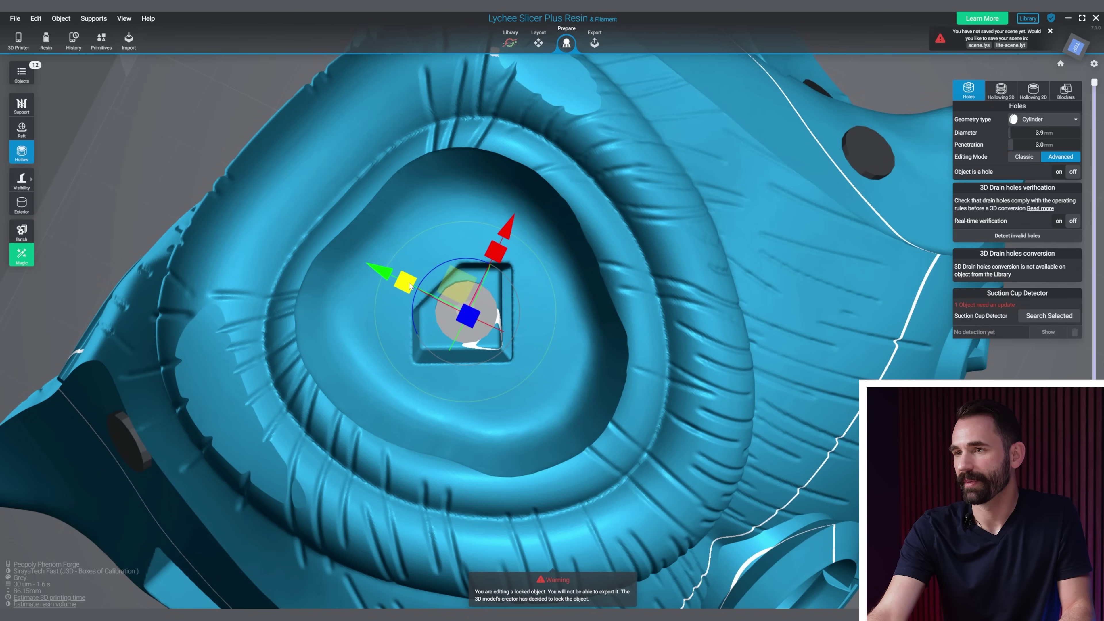
left_click_drag(423, 290, 428, 292)
Shift the neck socket's drain hole toward the socket's corner, reduce its diameter to 1.4 mm and deselect it
right_click_drag(470, 296, 475, 248)
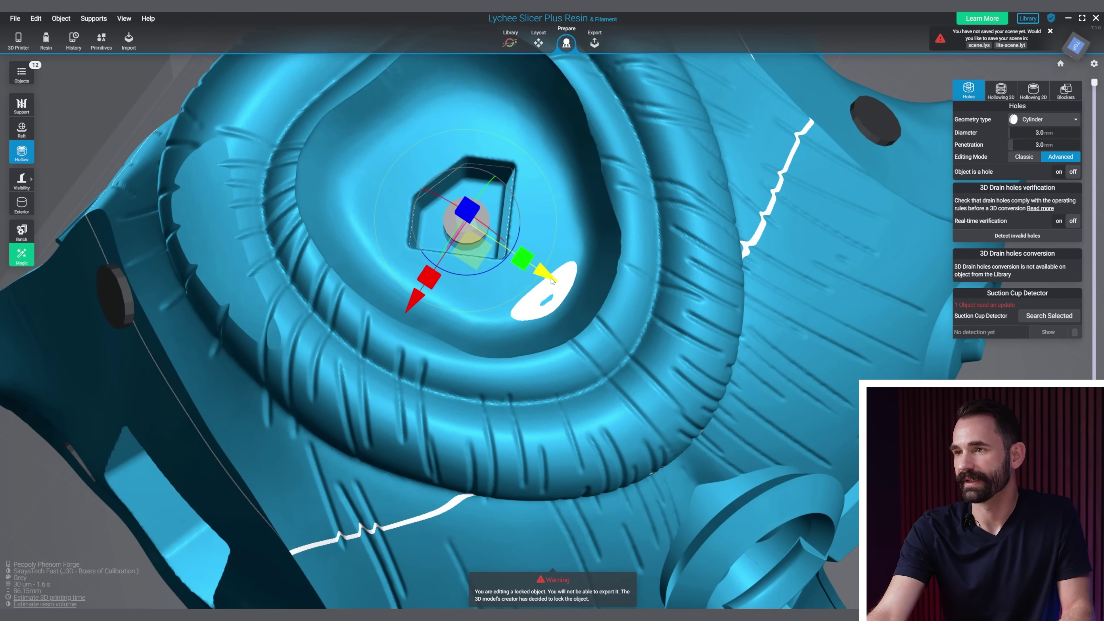
right_click_drag(552, 281, 531, 296)
scroll(490, 344, "up", 5)
left_click_drag(490, 344, 420, 351)
scroll(396, 296, "down", 3)
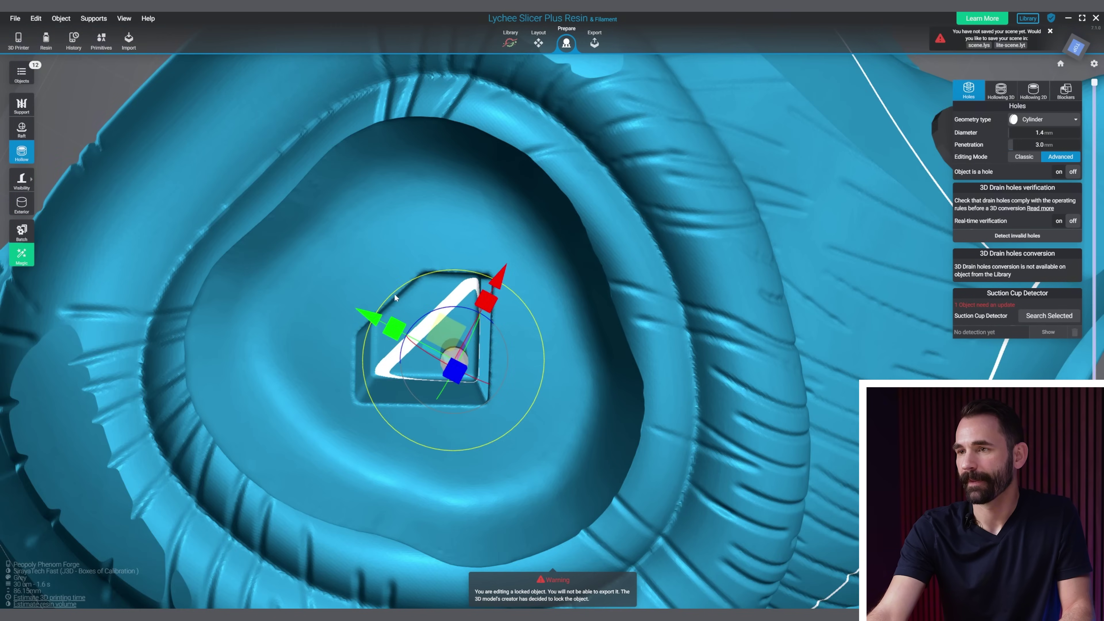
right_click_drag(394, 294, 399, 251)
left_click(399, 253)
middle_click_drag(366, 131, 451, 206)
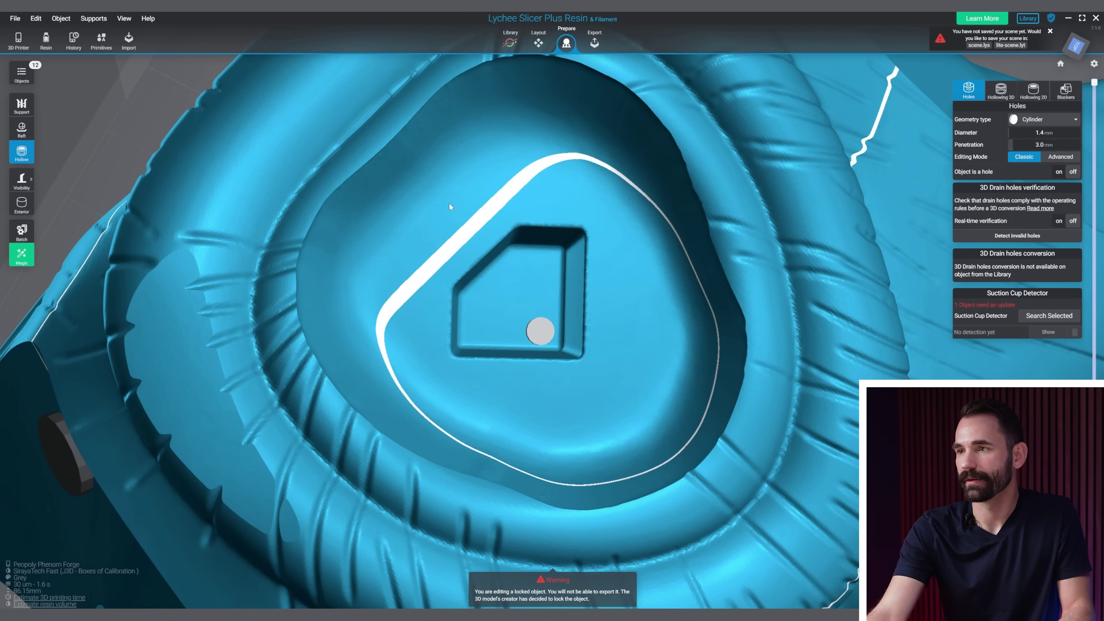
Add three 1.8 mm drain holes in the neck recess, spaced around the central socket
scroll(543, 282, "down", 2)
left_click(614, 385)
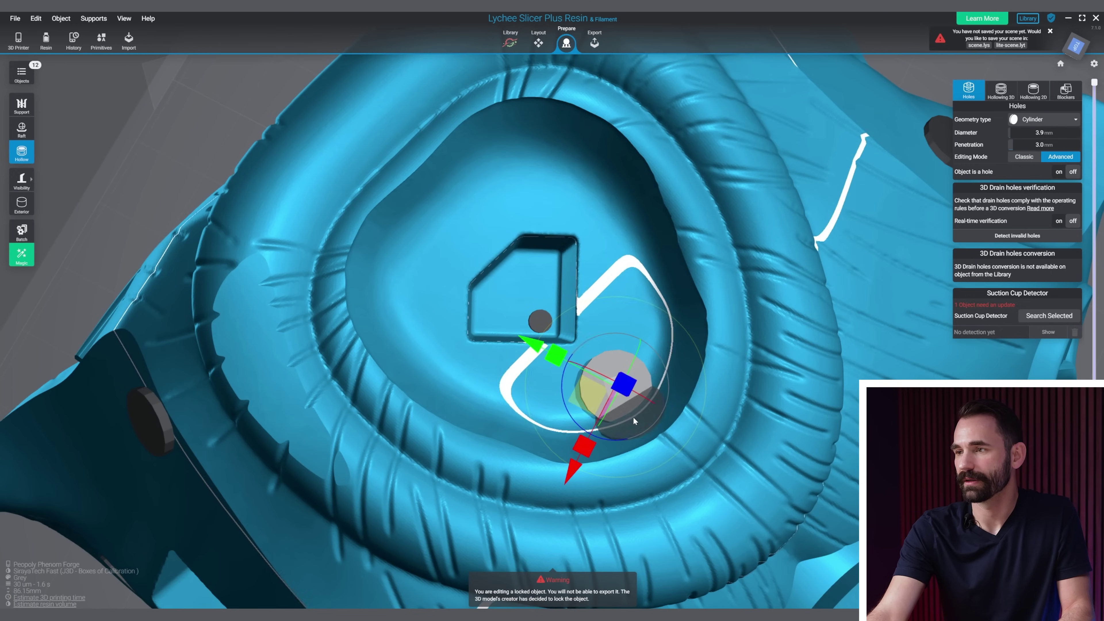
left_click_drag(571, 361, 586, 386)
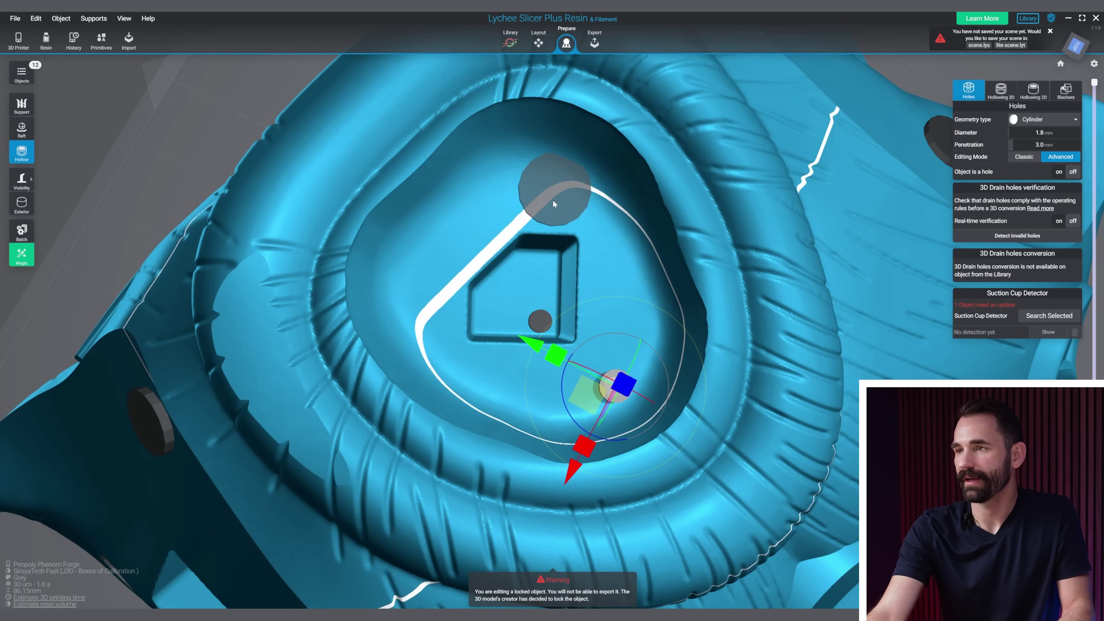
left_click(563, 205)
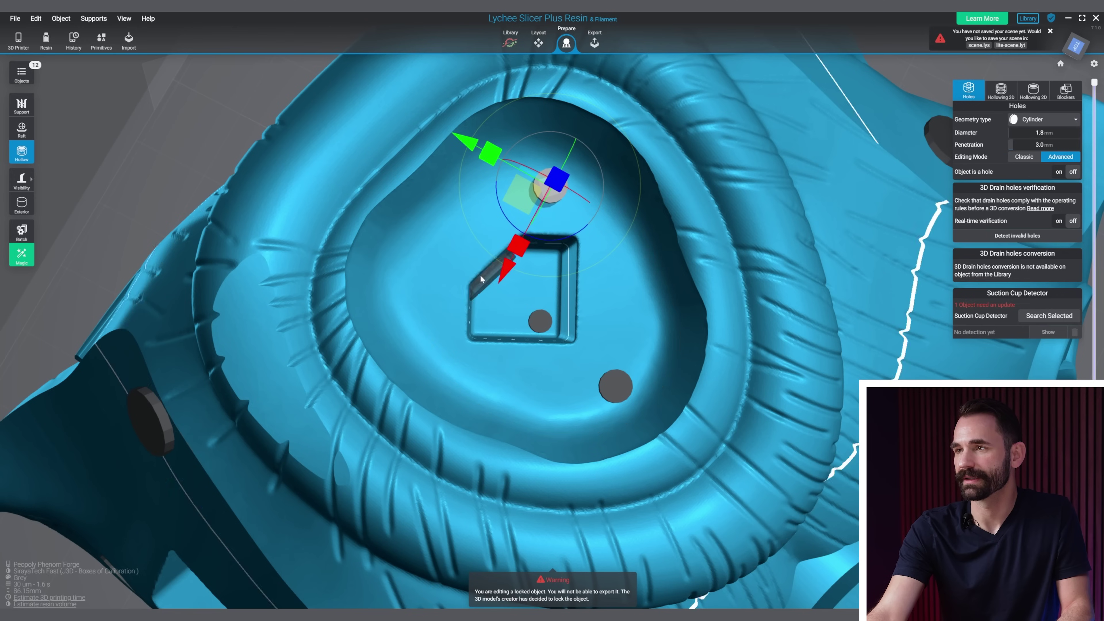
left_click(424, 288)
left_click_drag(447, 298, 433, 292)
Examine the torso's drain holes from outside and beneath, and in the interior view
scroll(609, 321, "down", 10)
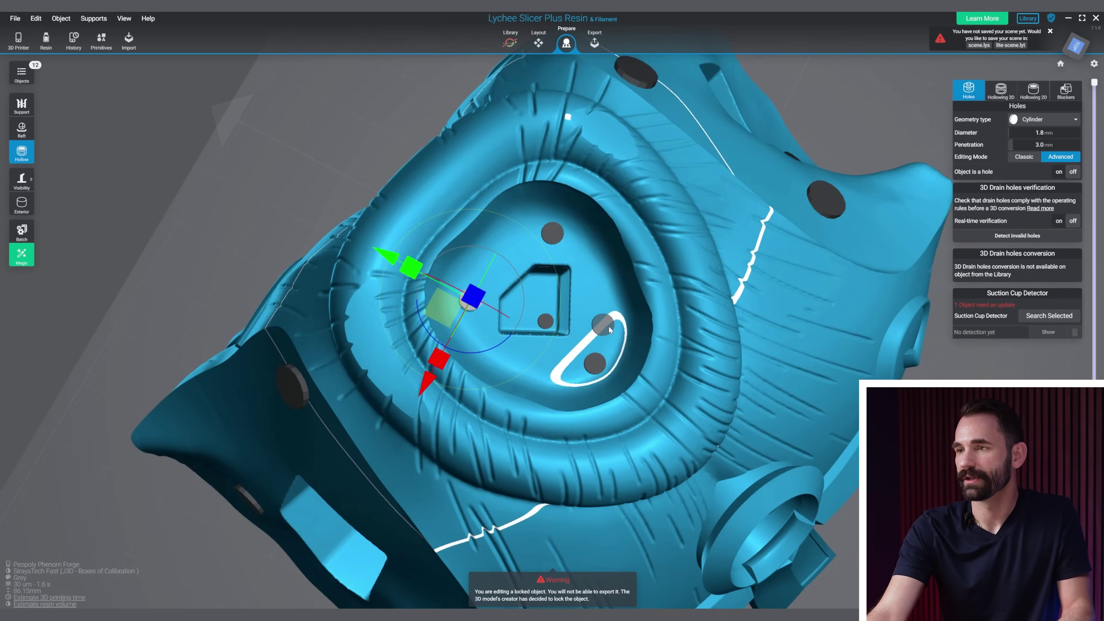
right_click_drag(778, 402, 240, 245)
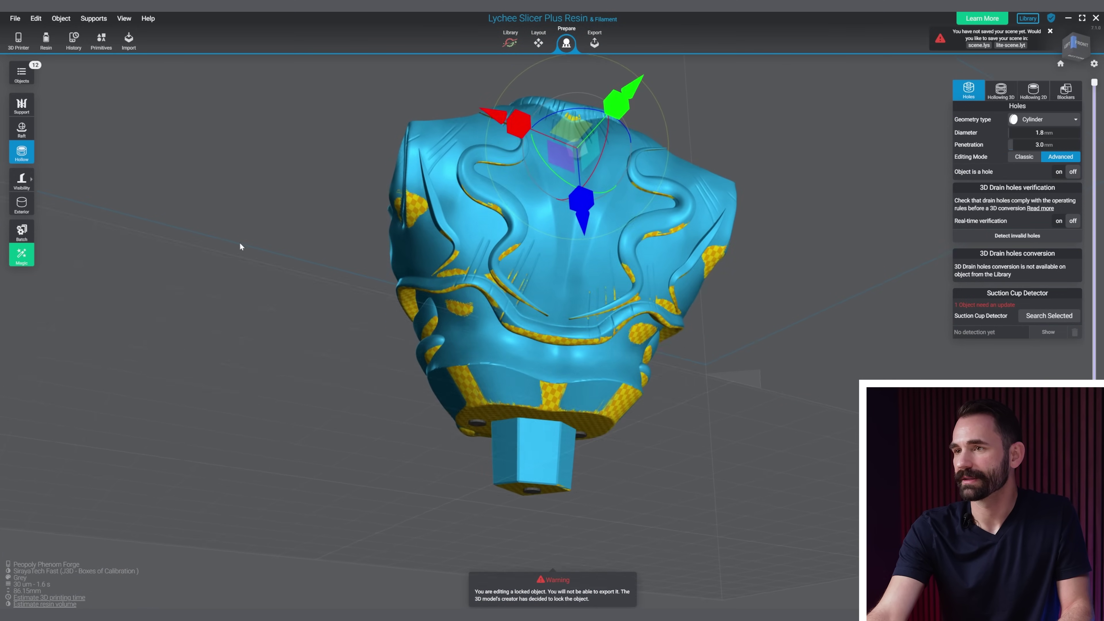
right_click_drag(735, 398, 879, 211)
scroll(686, 331, "up", 5)
scroll(686, 332, "down", 3)
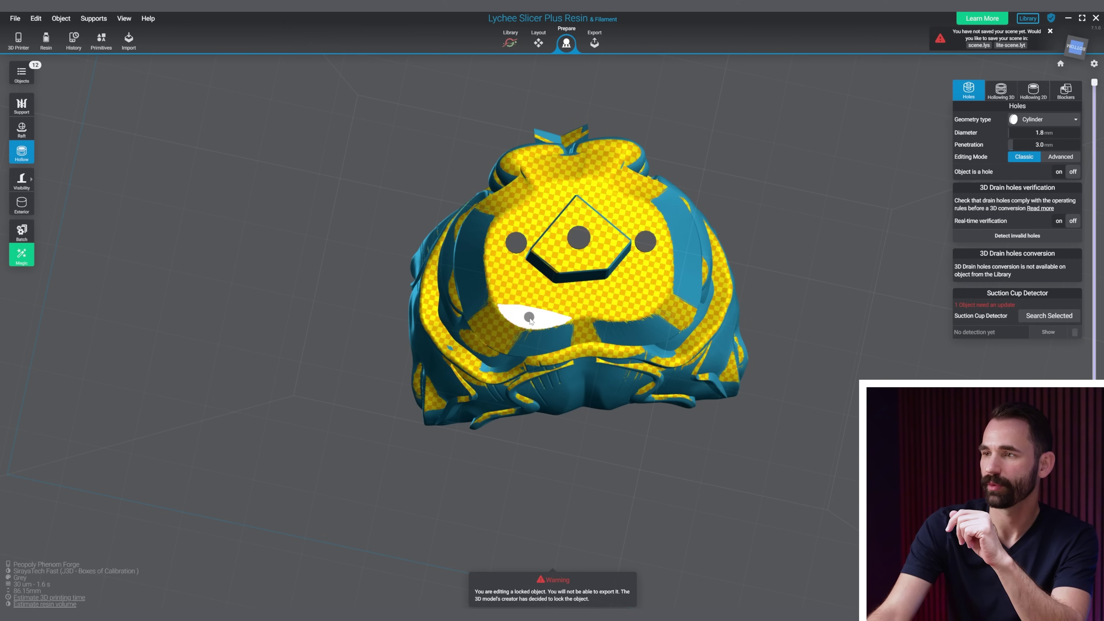
left_click(15, 213)
right_click_drag(696, 457, 875, 378)
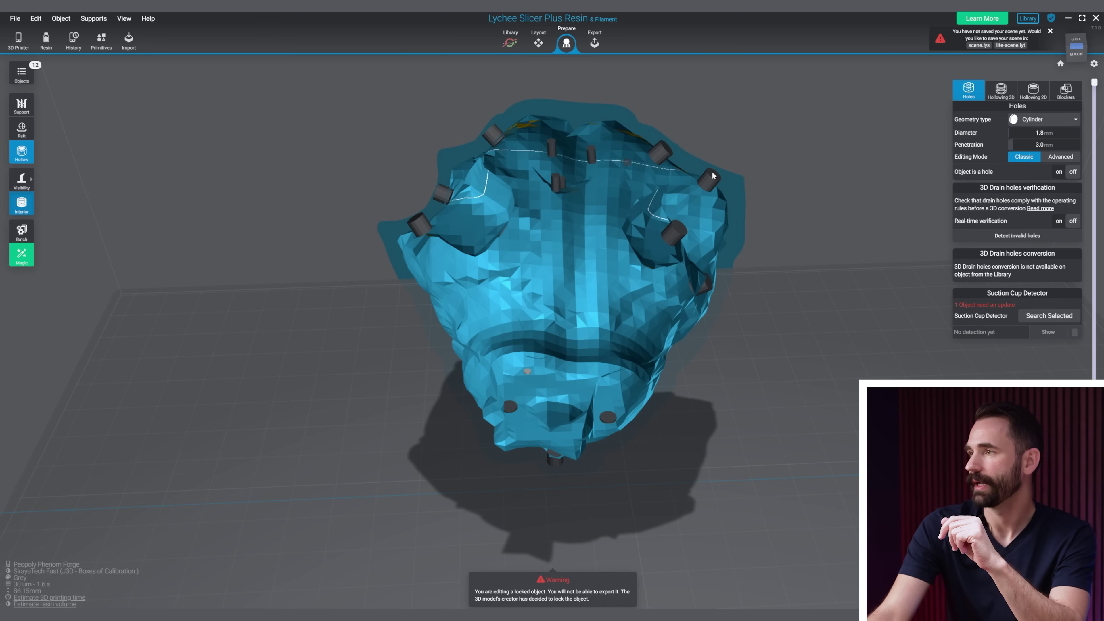
Run the suction cup detection on the torso from the 3D hollowing settings and examine the marked sockets in the exterior view
left_click(1001, 89)
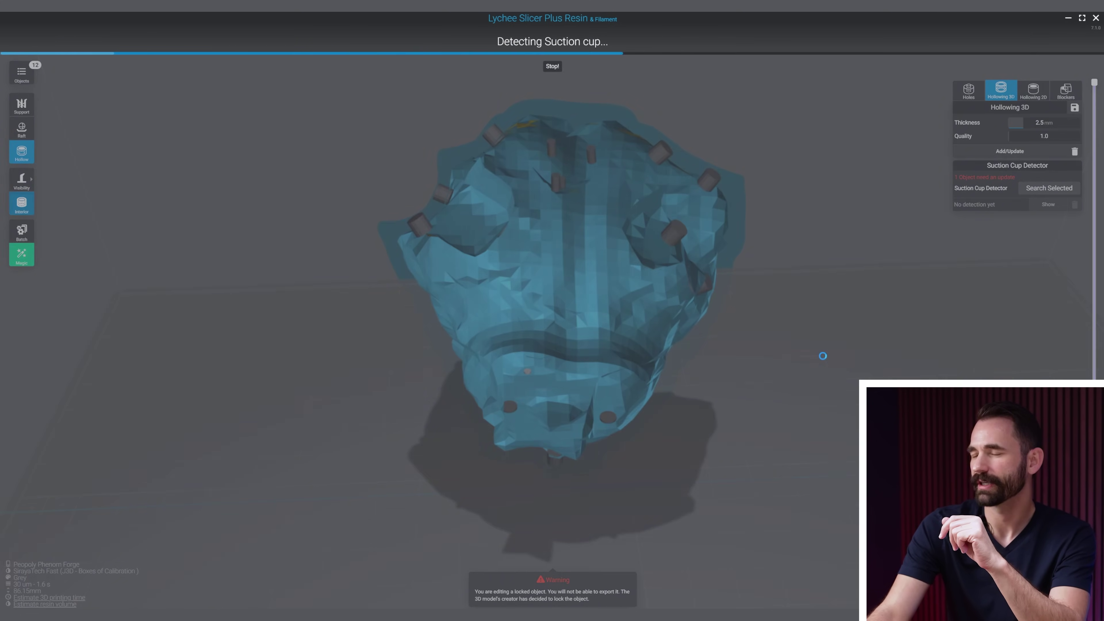
right_click_drag(822, 355, 213, 244)
left_click(26, 217)
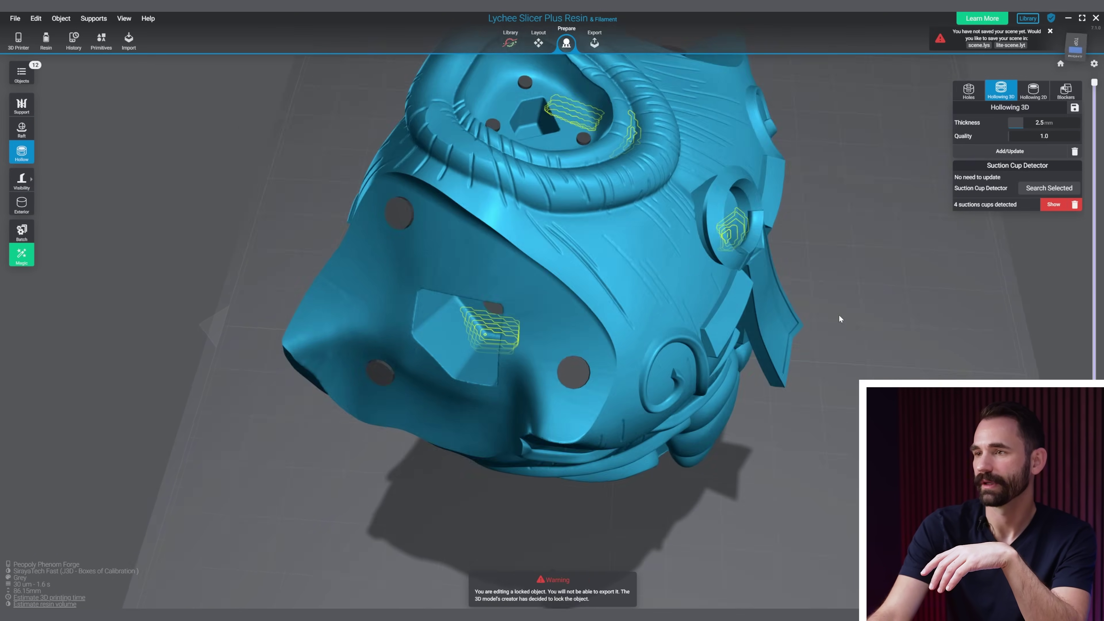
scroll(512, 320, "up", 5)
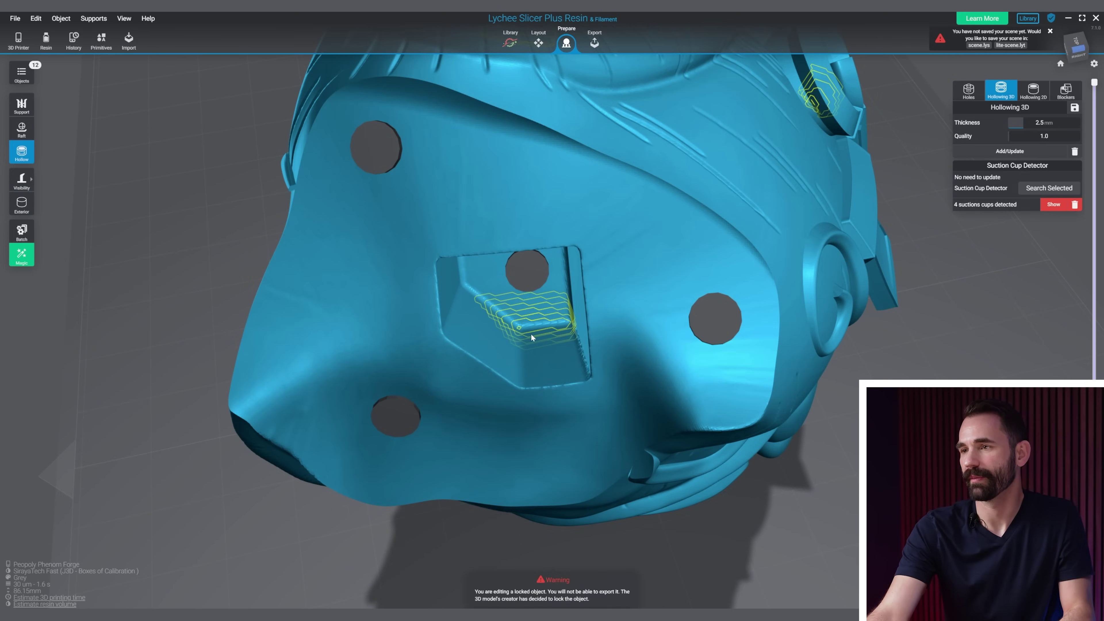
scroll(552, 339, "down", 3)
right_click_drag(553, 342, 729, 230)
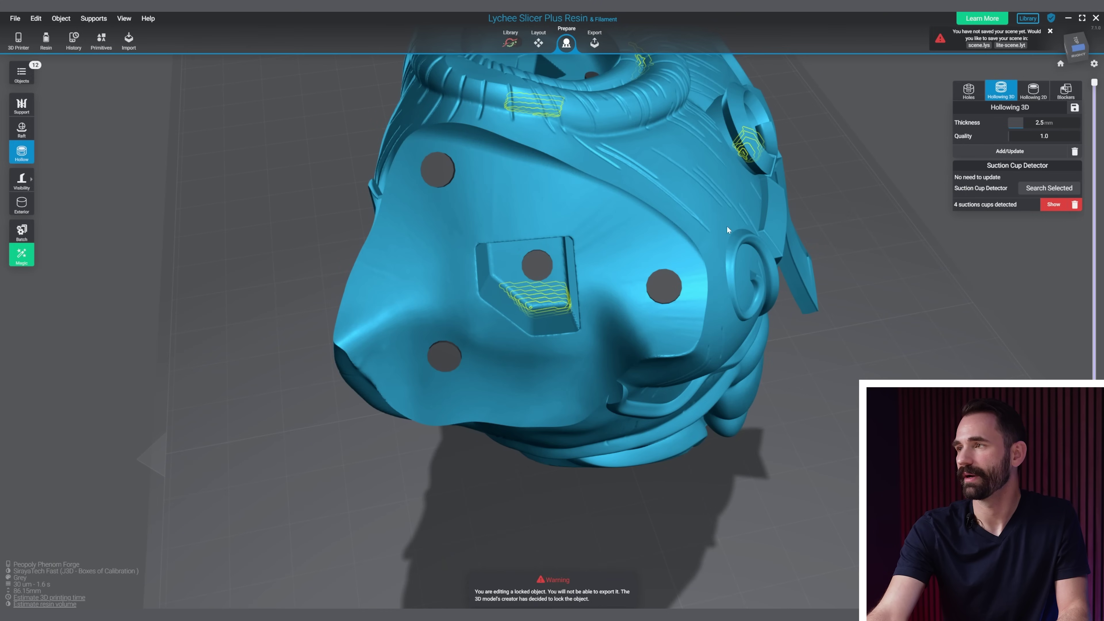
Add 1.8 mm drain holes at the marked suction areas inside the shoulder joint sockets
left_click(973, 89)
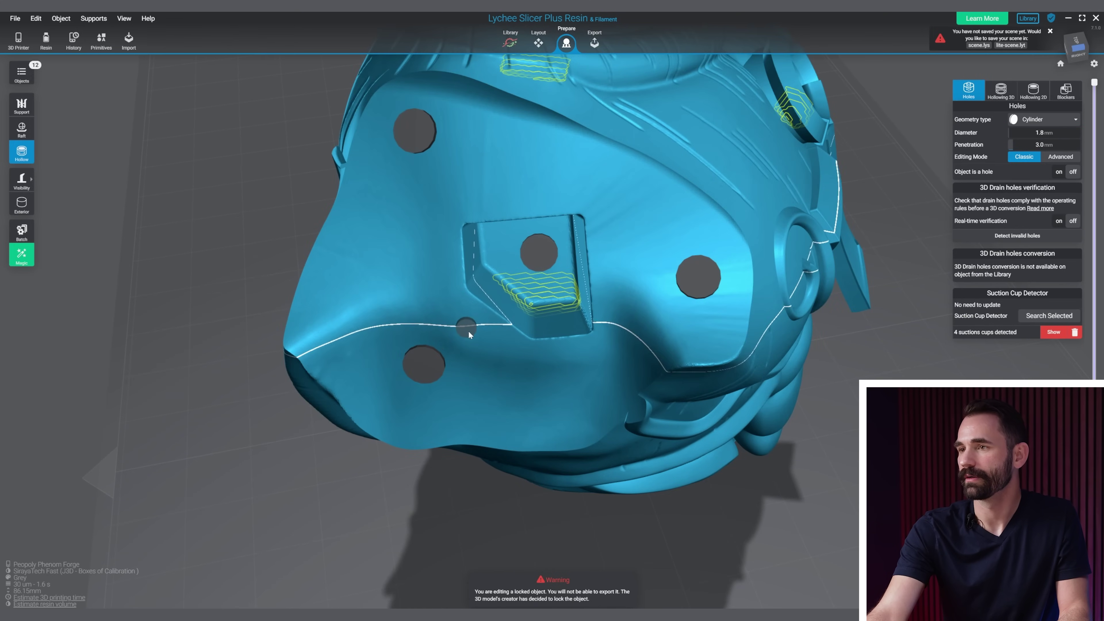
left_click(541, 306)
right_click_drag(541, 305, 548, 329)
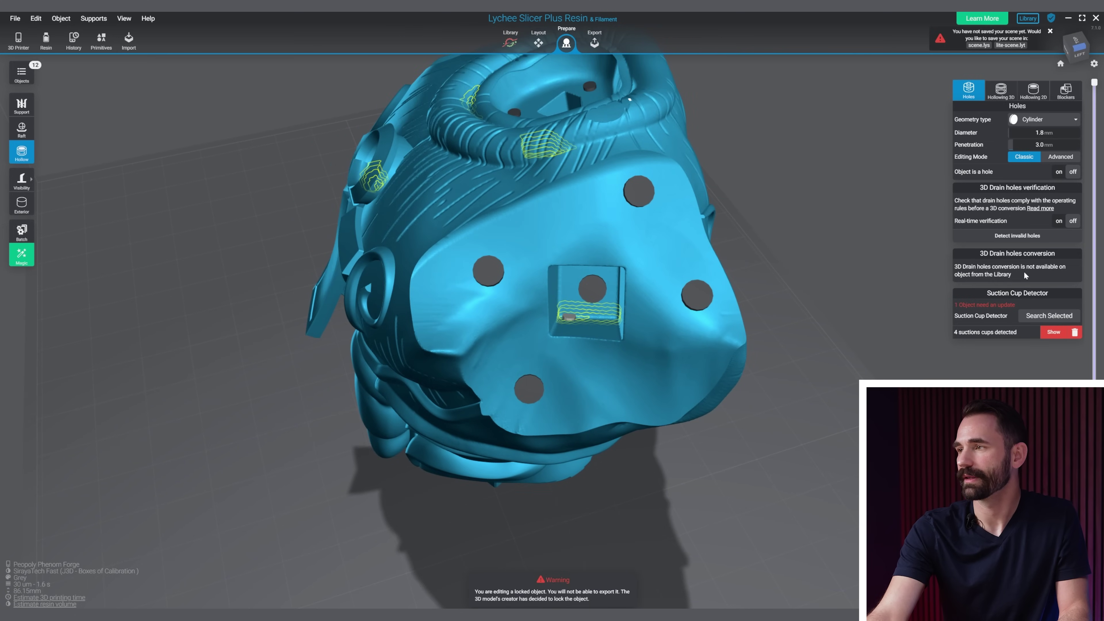
right_click_drag(913, 327, 1002, 284)
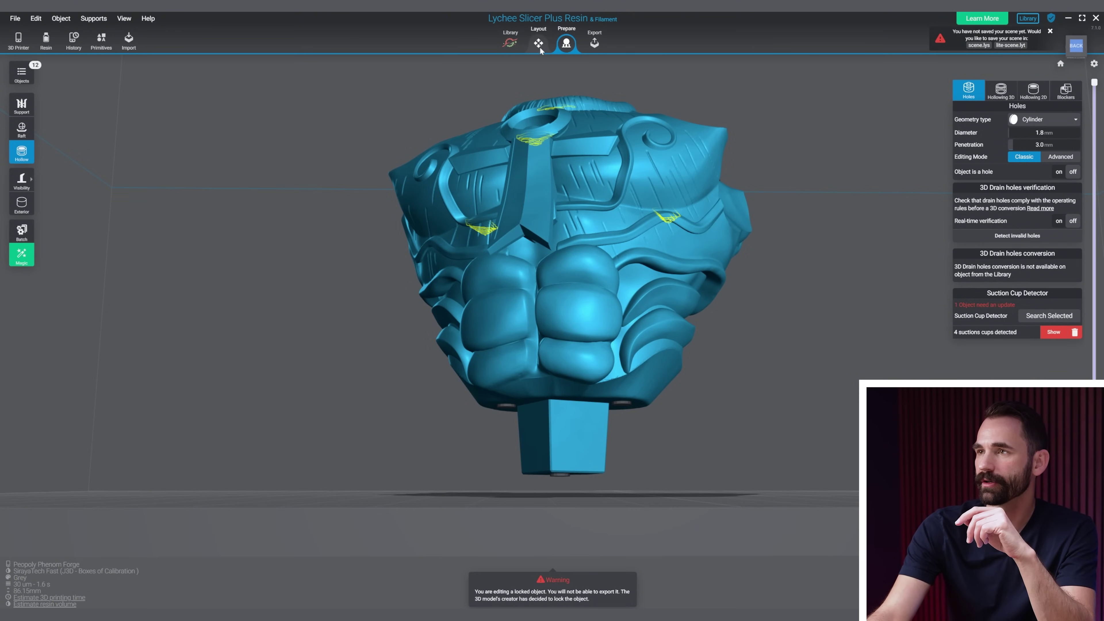
Place several Interior Pillar supports inside the hollow torso beneath the neck and shoulder sockets, and check them in the interior view
left_click(26, 207)
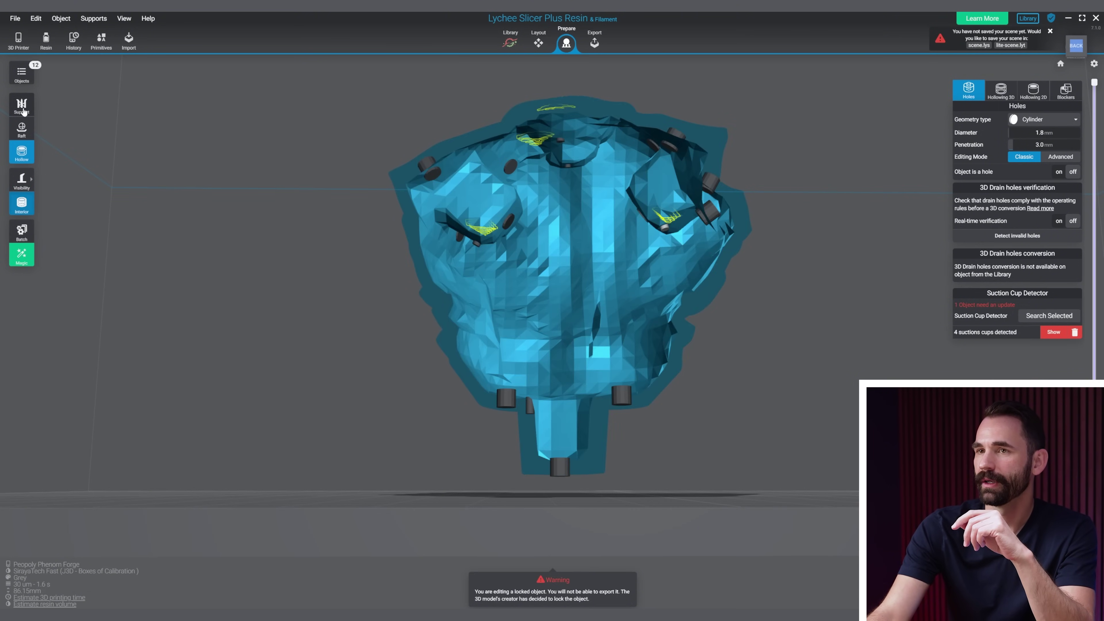
left_click(22, 106)
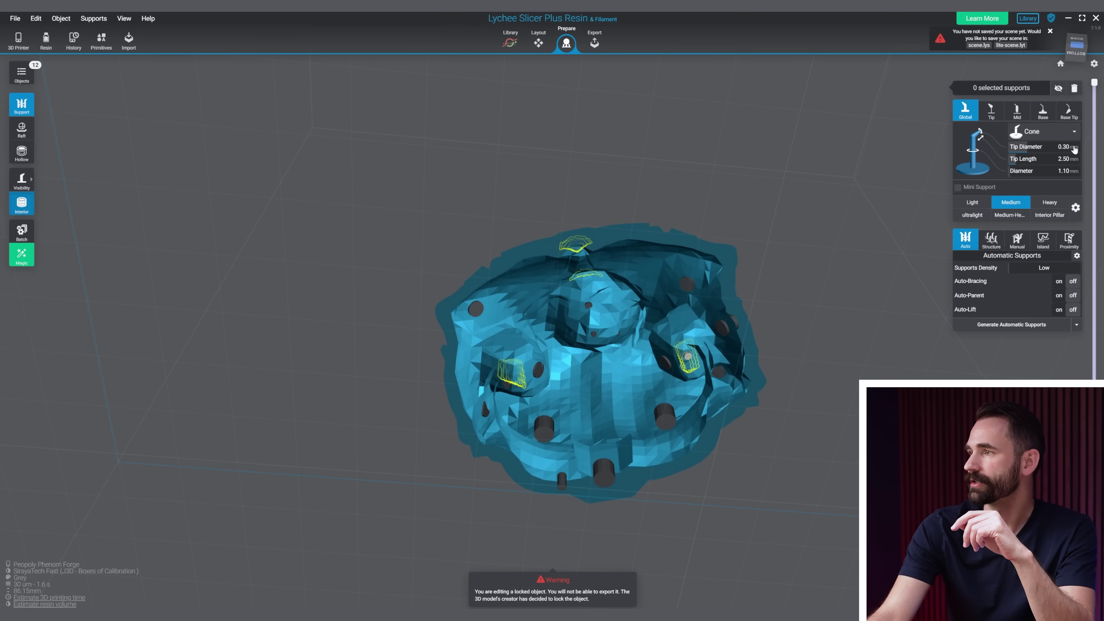
left_click(1057, 215)
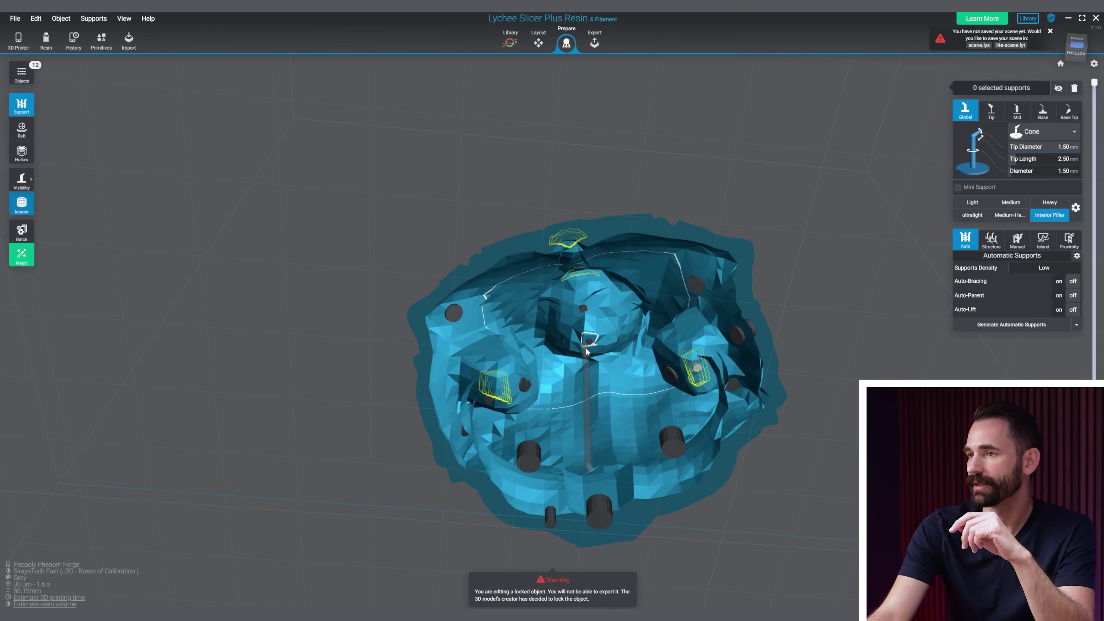
left_click_drag(592, 330, 533, 407)
left_click(566, 409)
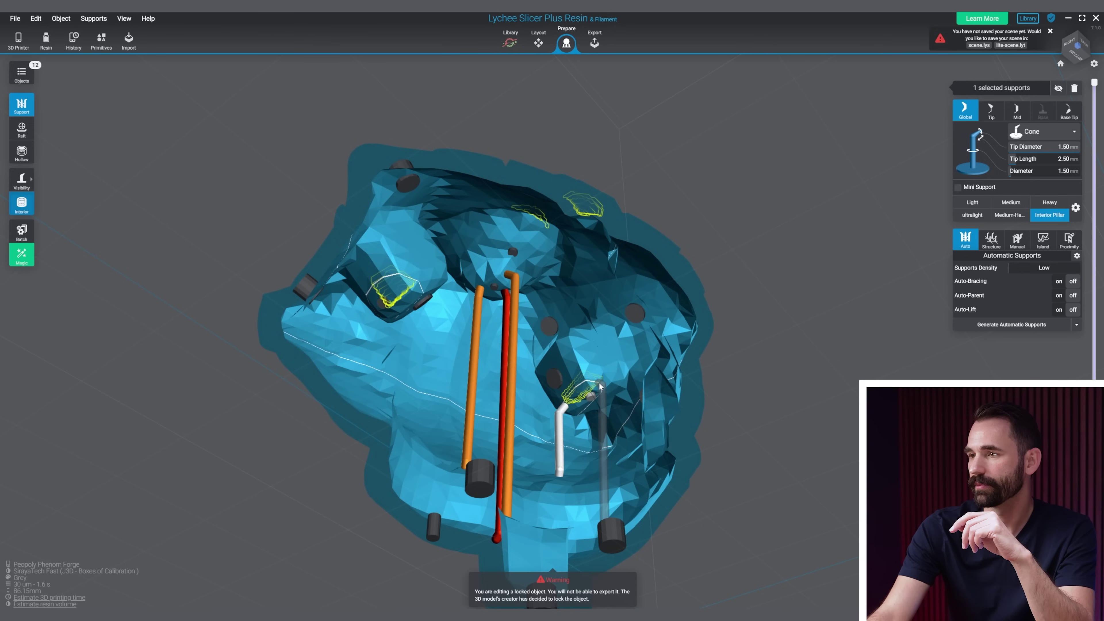
left_click_drag(461, 383, 926, 402)
right_click_drag(956, 313, 73, 257)
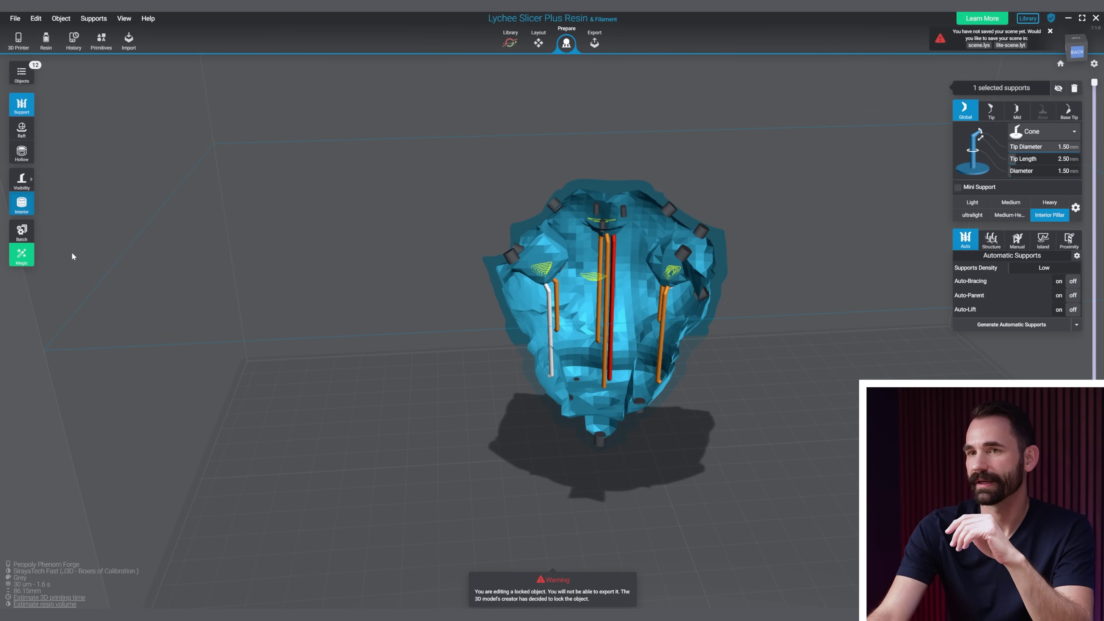
left_click(23, 210)
right_click_drag(910, 338, 847, 359)
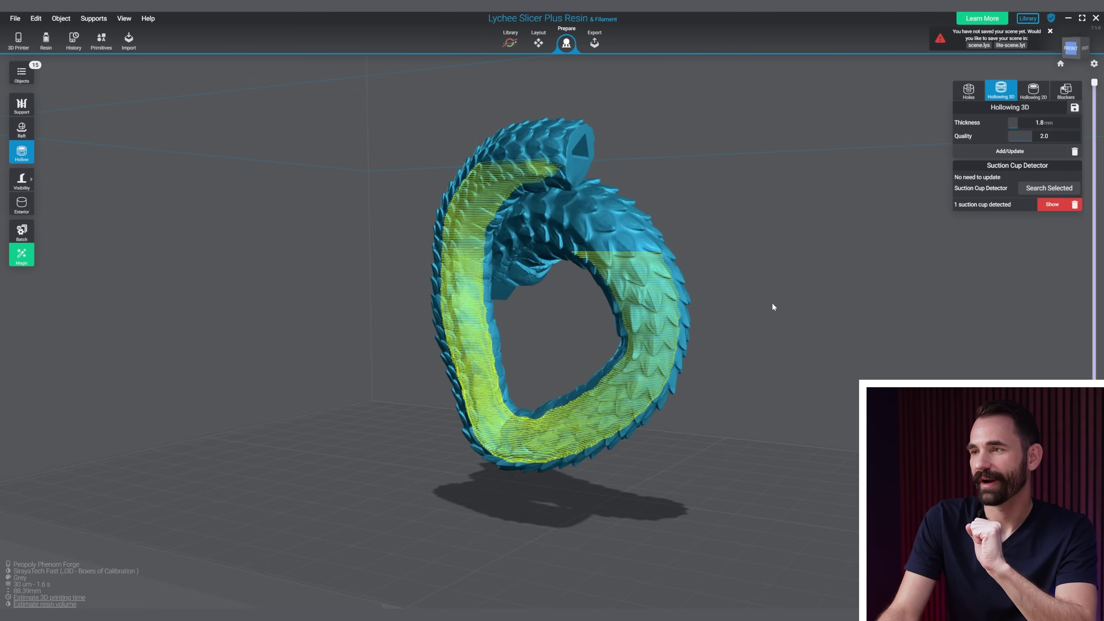
Add a cylindrical drain hole at the lowest point of the coiled tail and enlarge its diameter to 3.5 mm in Advanced editing mode
left_click_drag(772, 303, 456, 148)
left_click_drag(736, 260, 774, 264)
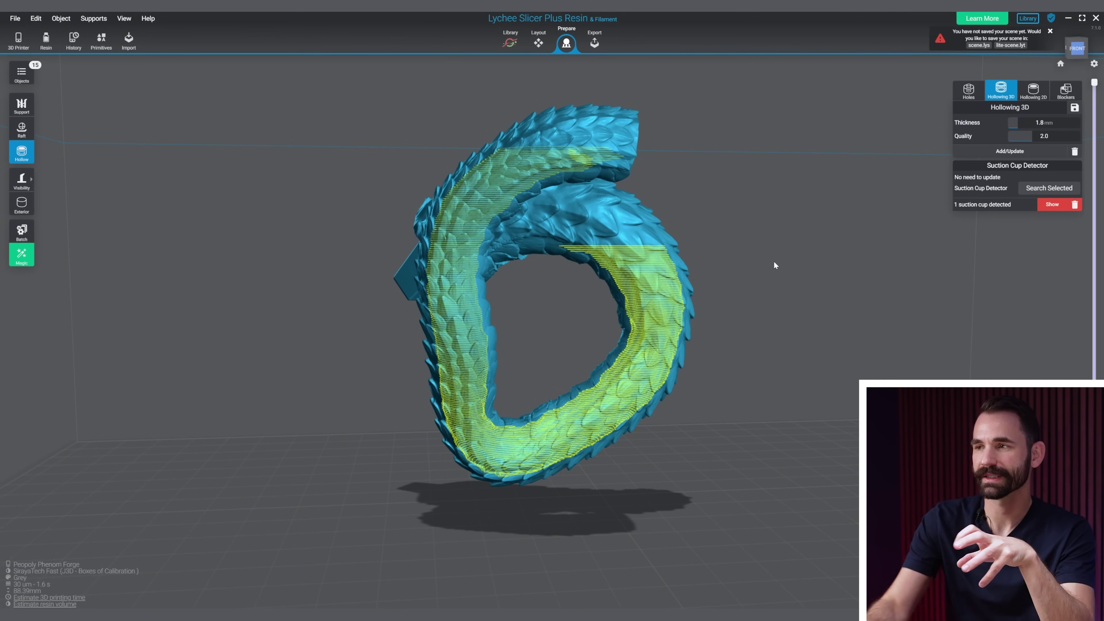
mouse_move(875, 148)
left_mouse_down()
mouse_move(858, 132)
mouse_move(845, 261)
mouse_move(818, 291)
mouse_move(814, 325)
mouse_move(830, 303)
mouse_move(817, 313)
left_mouse_up()
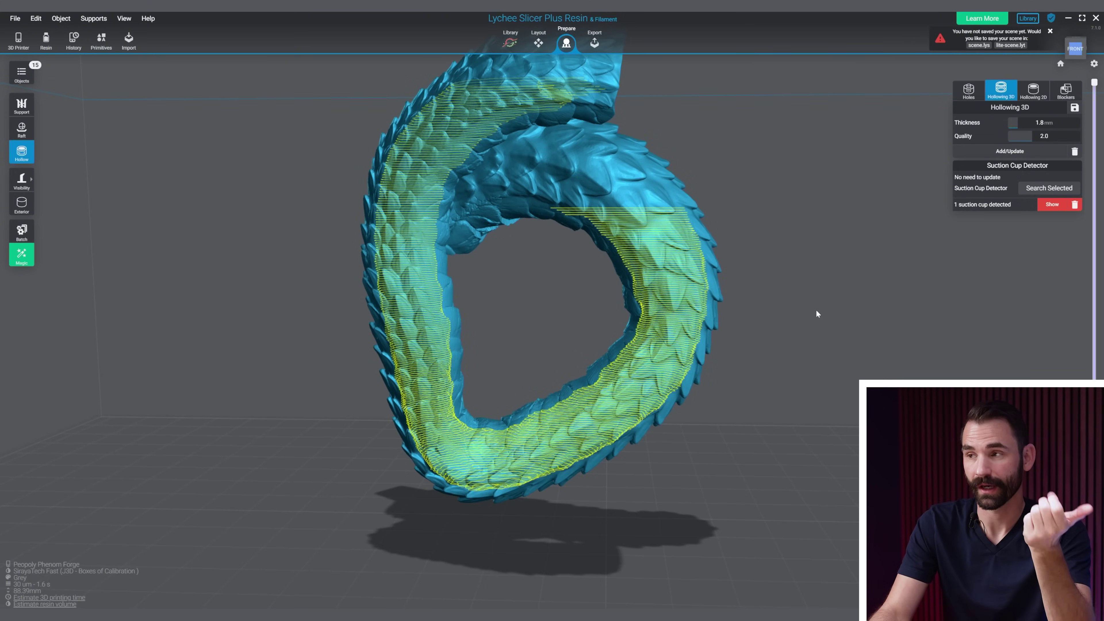
left_click_drag(812, 313, 967, 115)
left_click(968, 91)
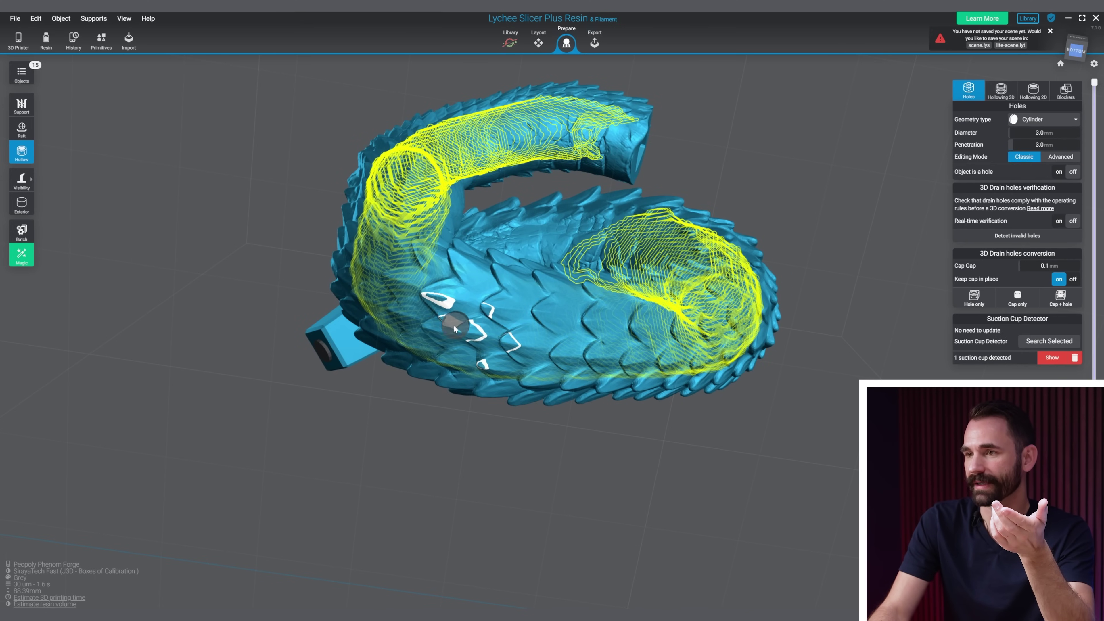
right_click_drag(453, 329, 612, 312)
scroll(613, 313, "up", 2)
left_click_drag(612, 313, 612, 298)
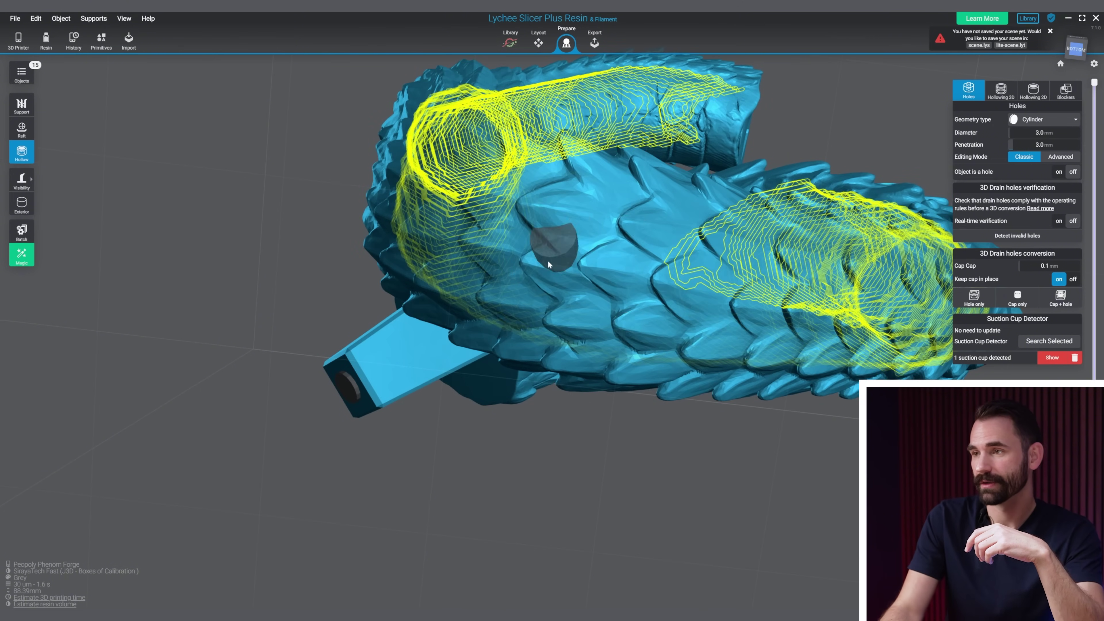
right_click_drag(554, 278, 637, 430)
left_click(586, 386)
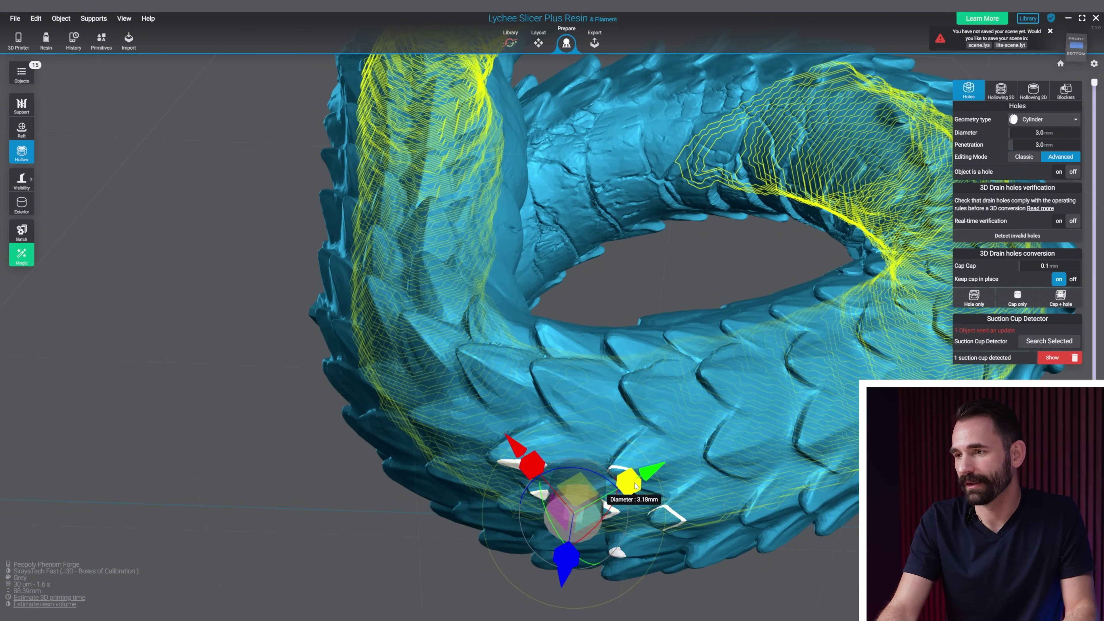
left_click_drag(641, 487, 642, 487)
right_click_drag(642, 487, 651, 264)
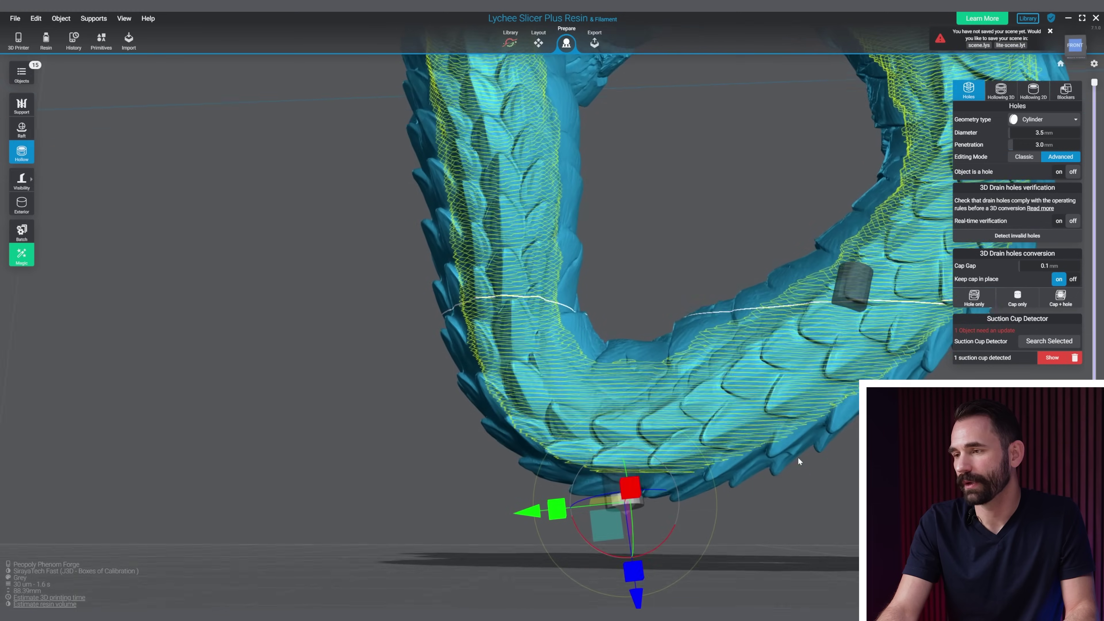
Set the tail drain hole's penetration to 1.3 mm while checking it in the interior view, and deselect the tail
right_click_drag(796, 458, 840, 403)
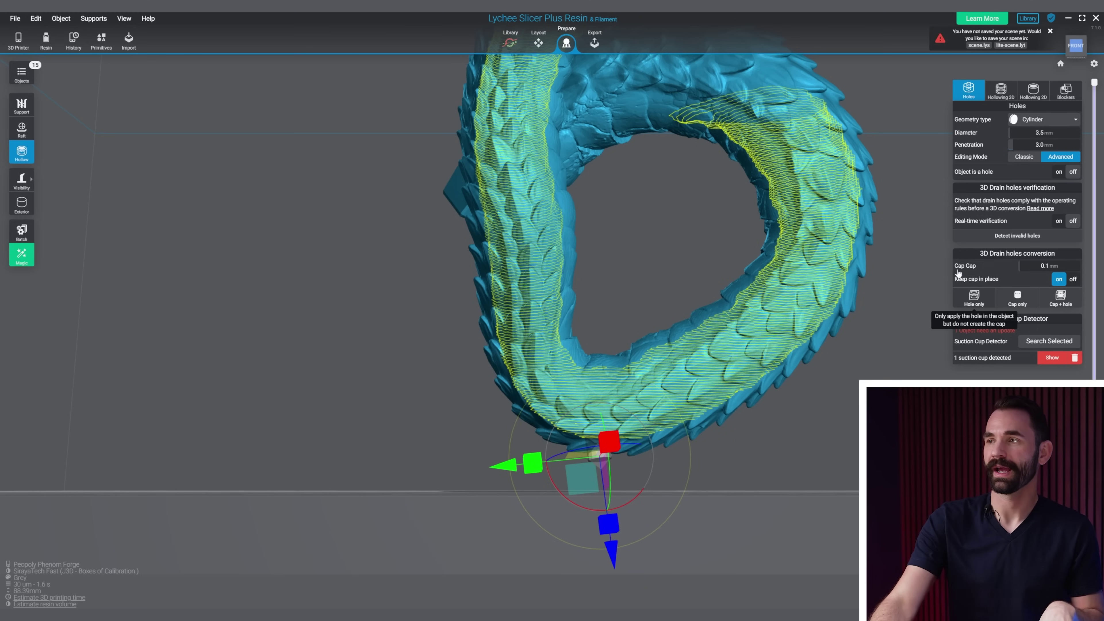
left_click(27, 211)
left_click(27, 212)
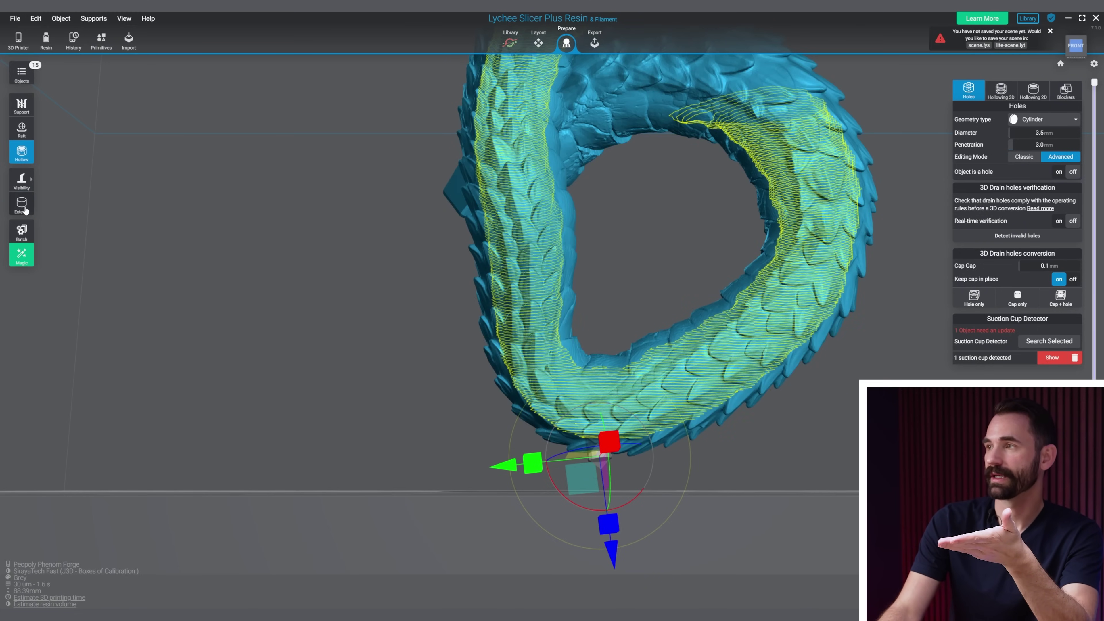
left_click(26, 212)
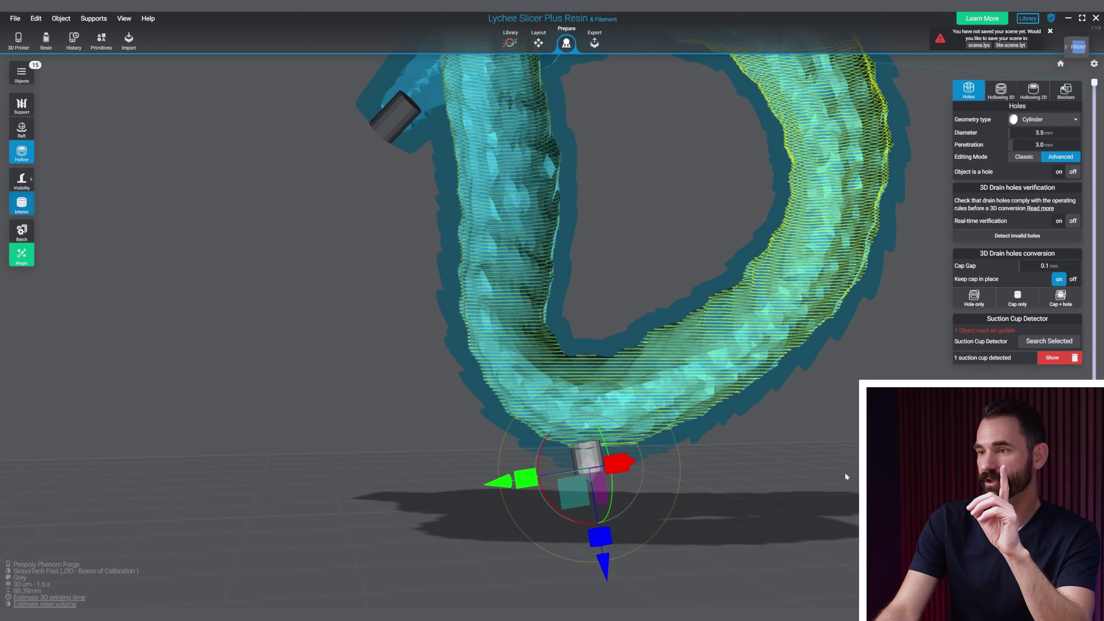
scroll(844, 471, "up", 5)
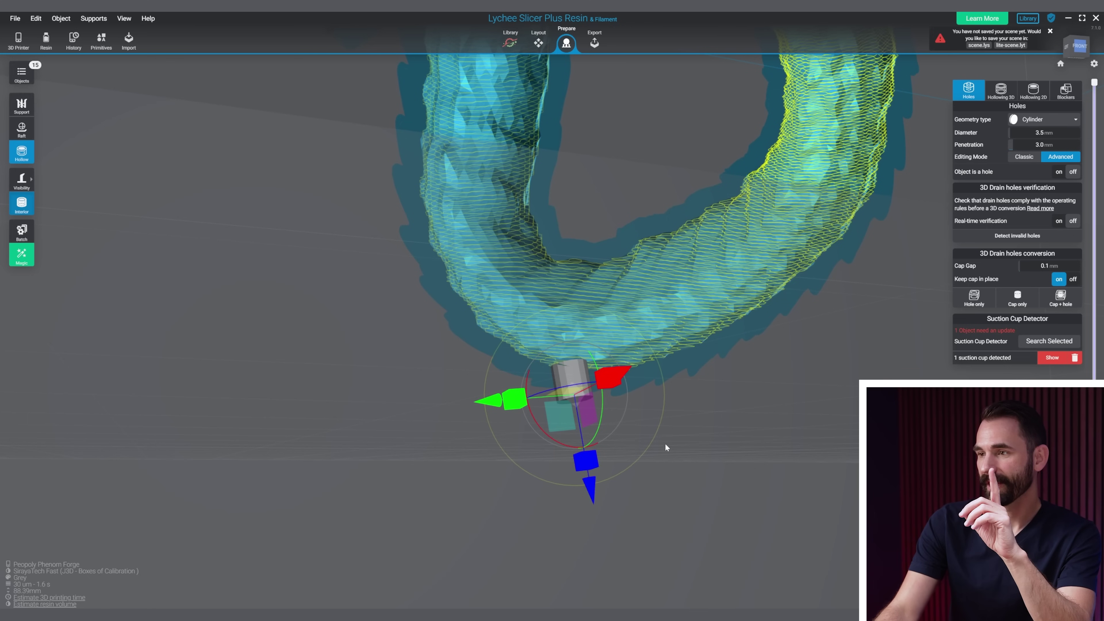
right_click_drag(779, 406, 733, 481)
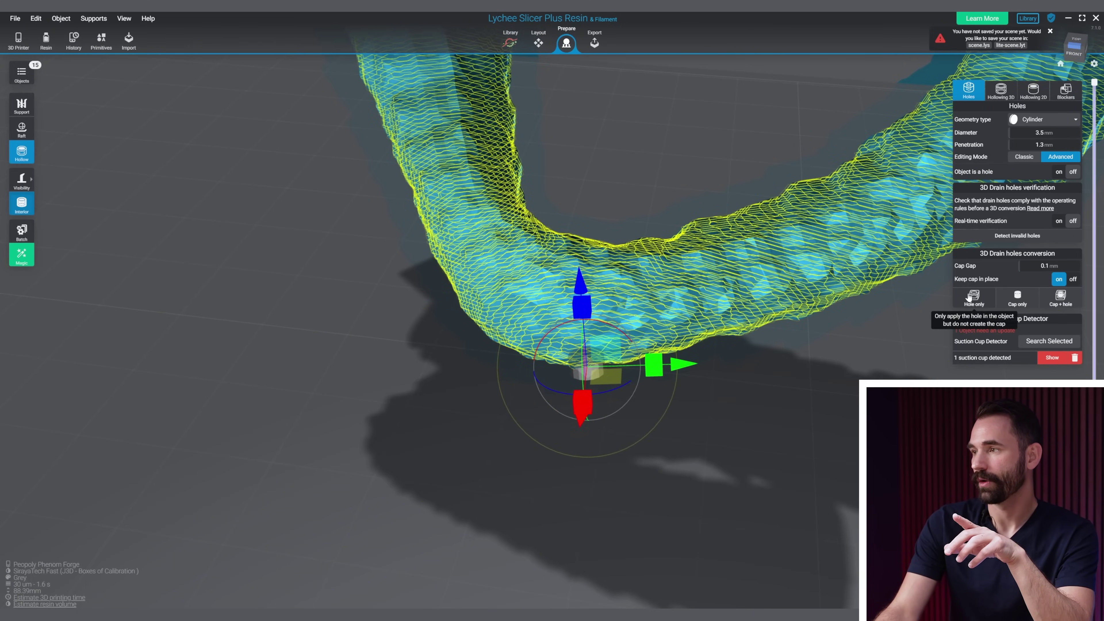
left_click(668, 389)
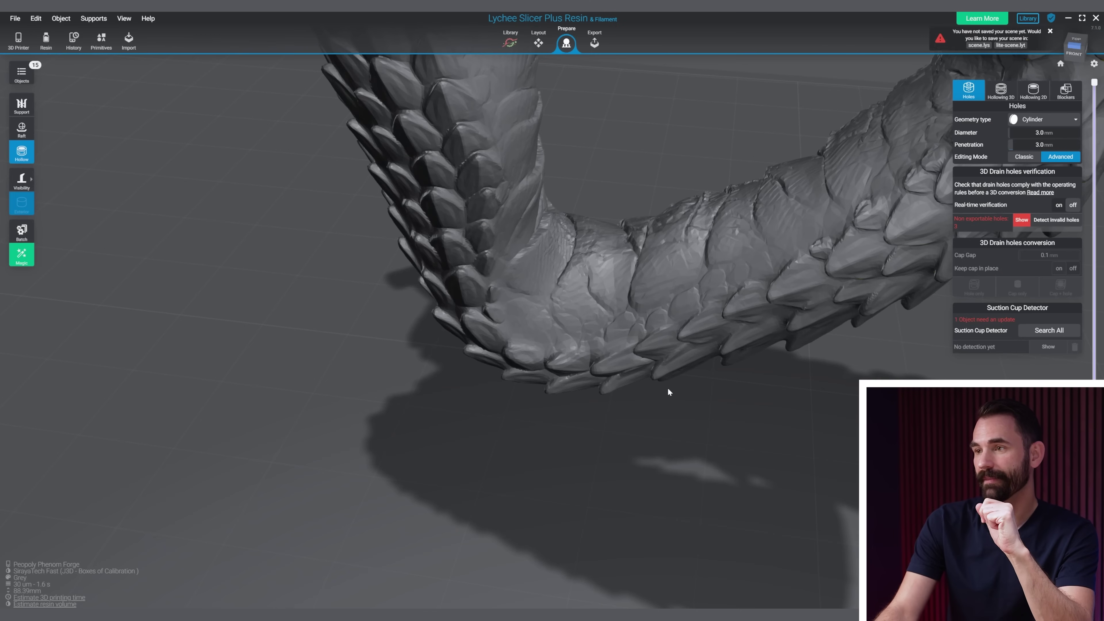
right_click_drag(668, 387, 687, 213)
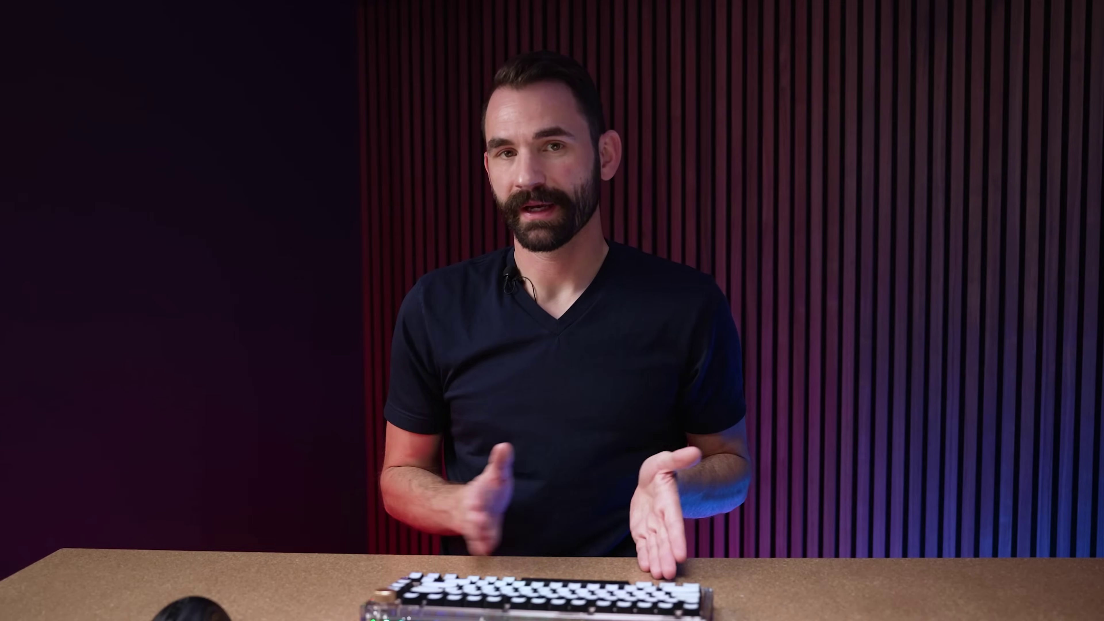